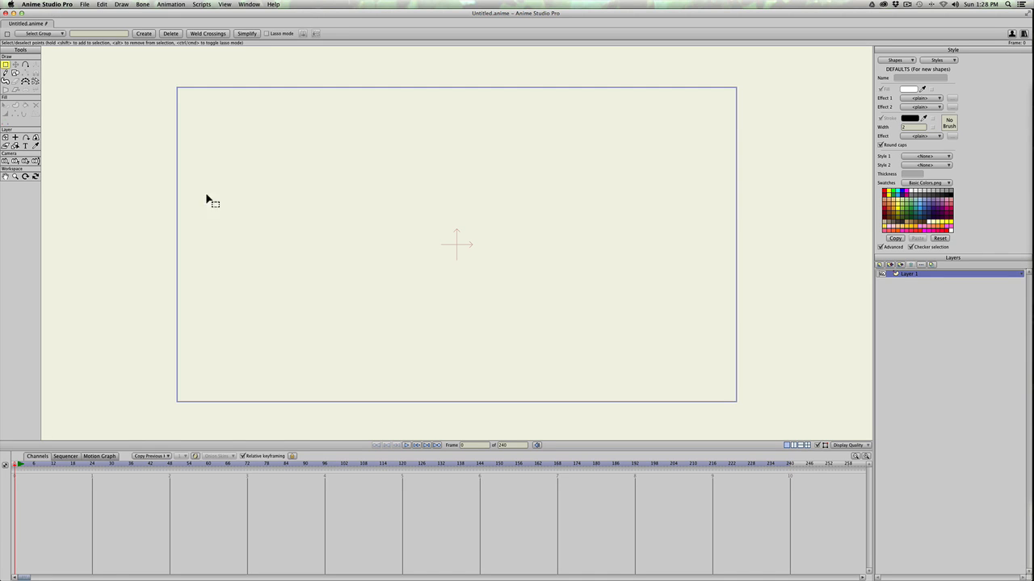
Switch to Chrome and look at the Anime Studio wave flag tutorial on YouTube
{"action": "mouse_move", "coordinate": [1031, 243]}
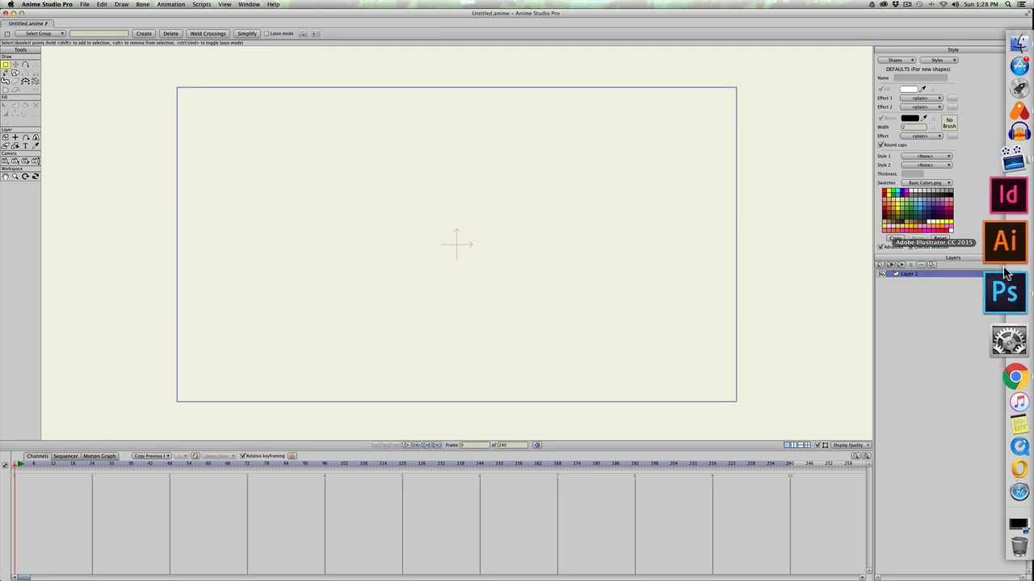
{"action": "left_click", "coordinate": [1013, 323]}
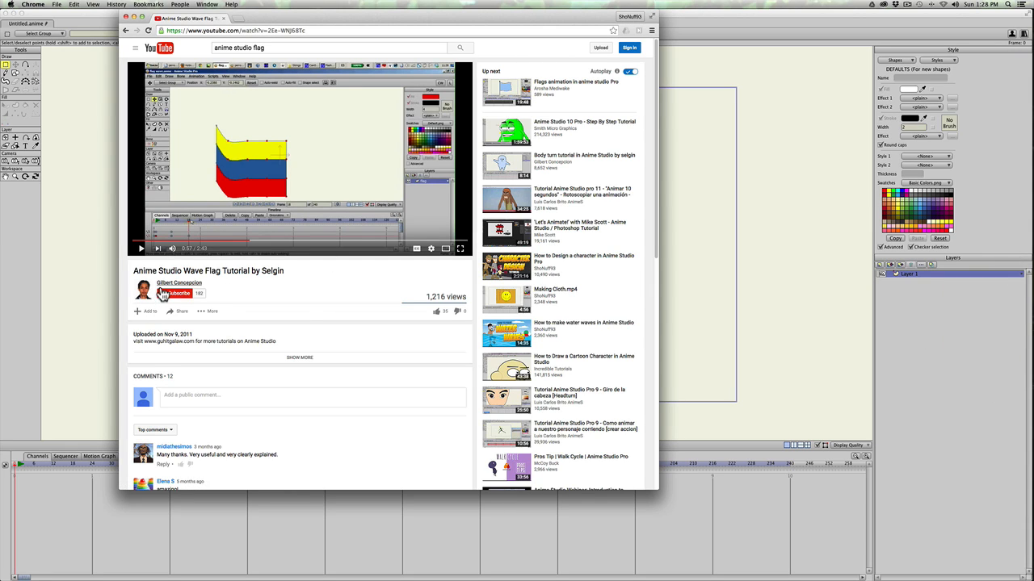
{"action": "mouse_move", "coordinate": [184, 292]}
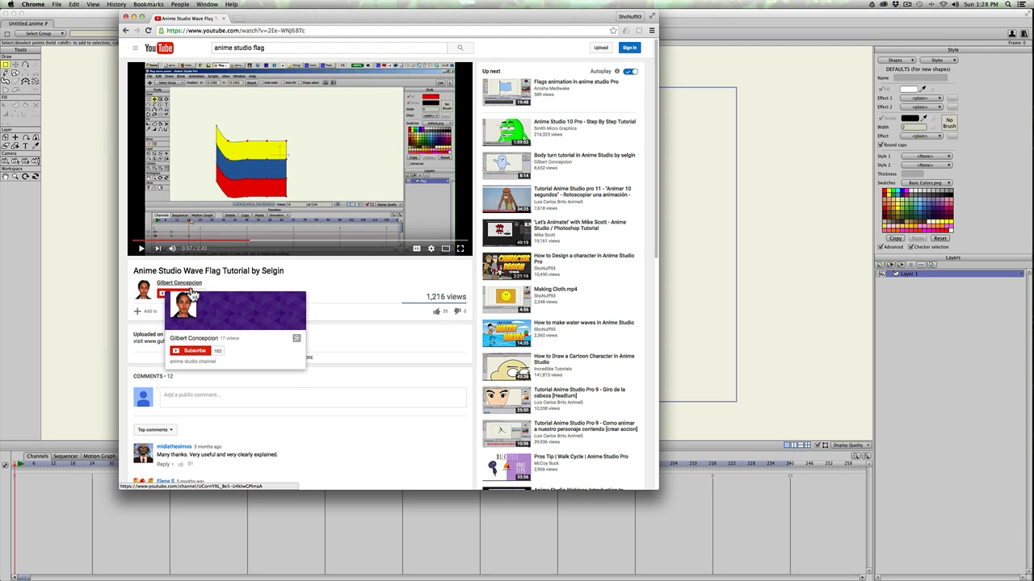
{"action": "left_click", "coordinate": [263, 289]}
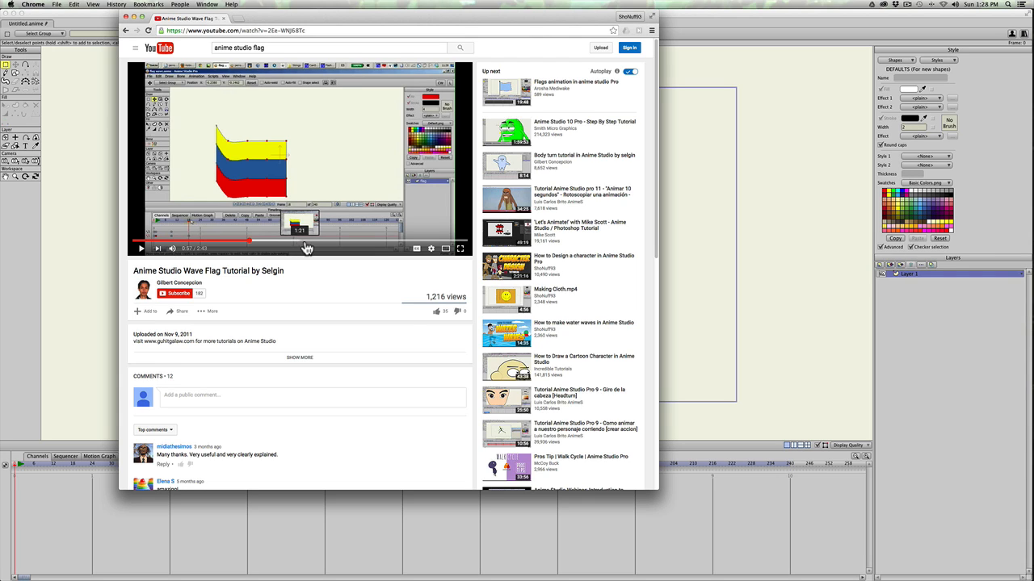
Open the Making Cloth.mp4 video, view the cloth demonstration near its end, and close the browser window
{"action": "left_click", "coordinate": [496, 299]}
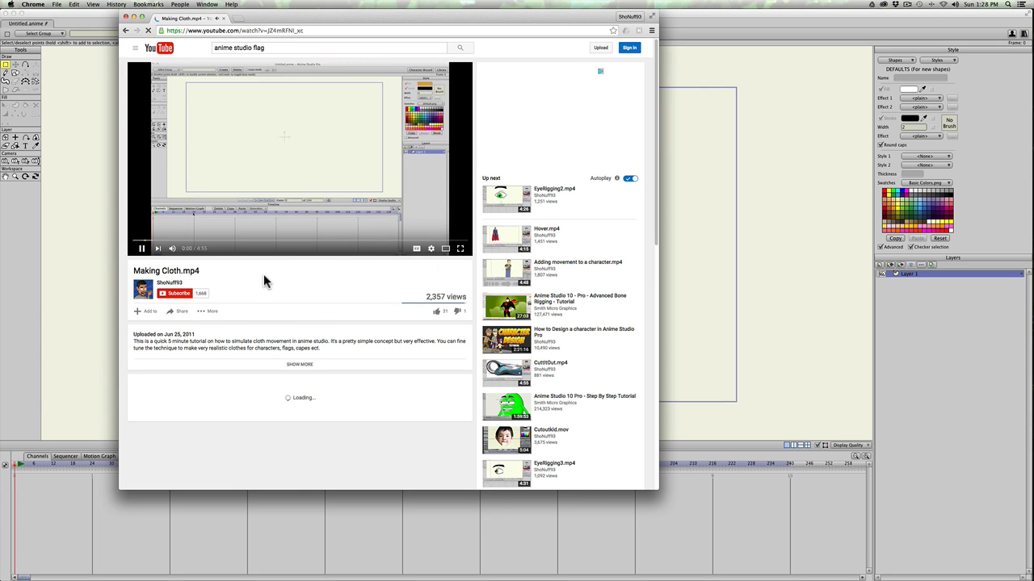
{"action": "key", "text": "XF86AudioLowerVolume"}
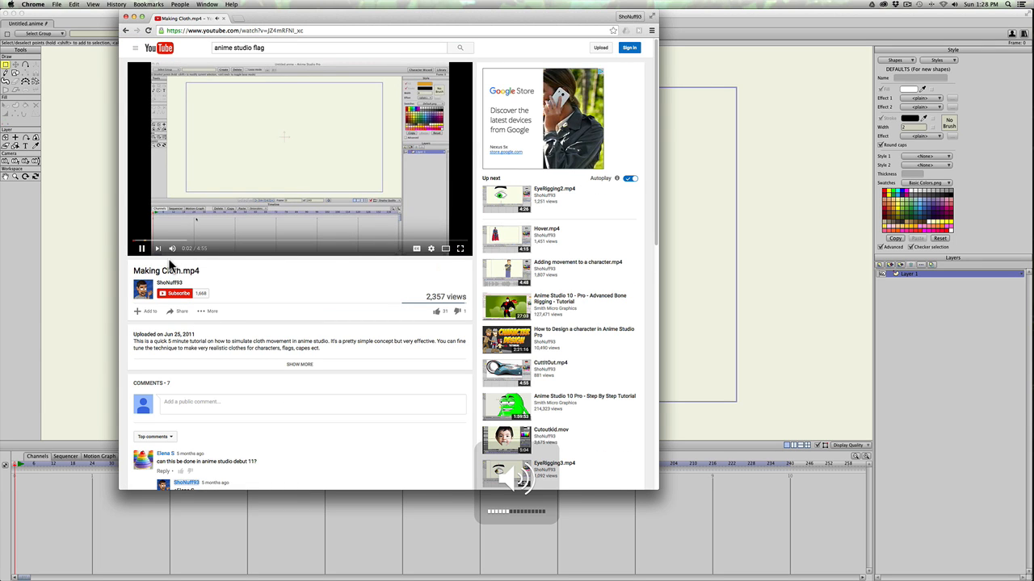
{"action": "left_click", "coordinate": [141, 251]}
{"action": "left_click_drag", "start_coordinate": [296, 241], "coordinate": [301, 242]}
{"action": "left_click_drag", "start_coordinate": [408, 241], "coordinate": [434, 241]}
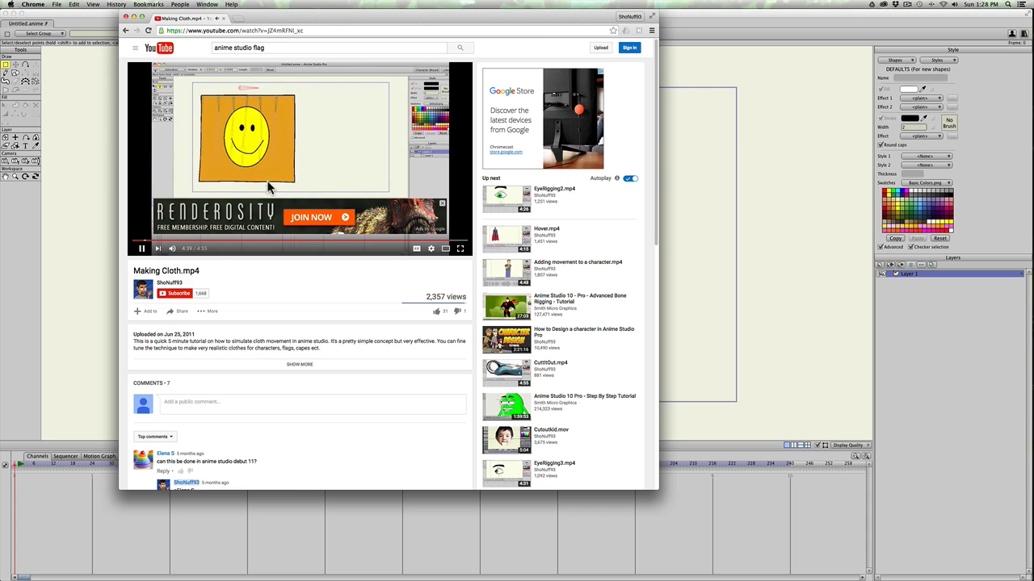
{"action": "left_click", "coordinate": [442, 204]}
{"action": "left_click", "coordinate": [141, 248]}
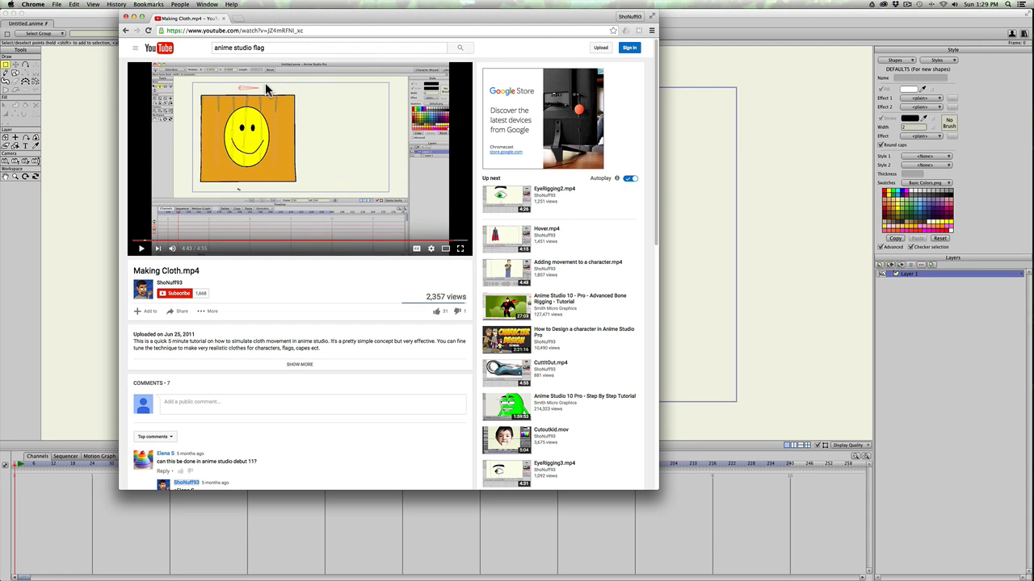
{"action": "left_click", "coordinate": [127, 17]}
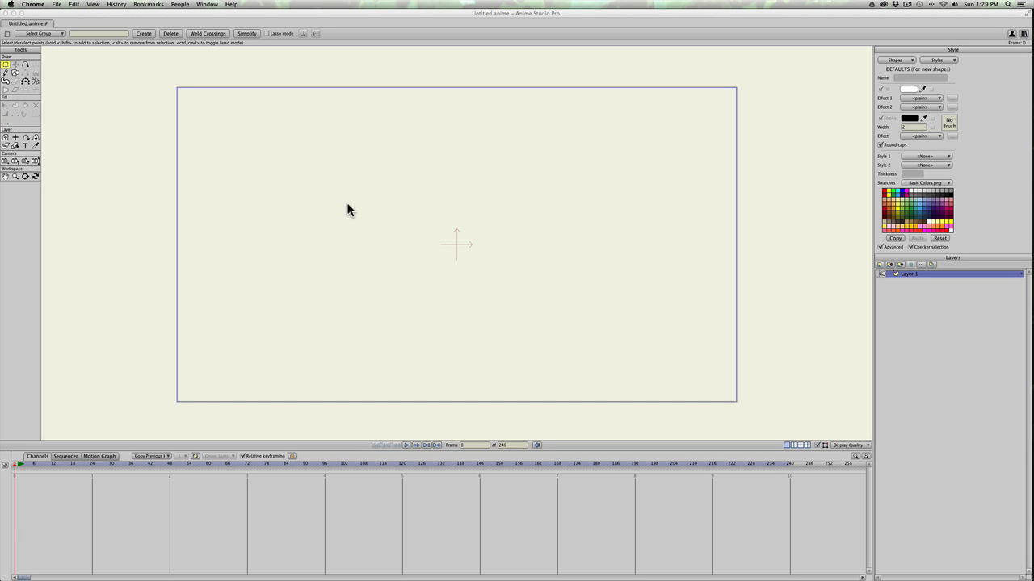
Return to Anime Studio Pro and show the grid on the canvas
{"action": "key", "text": "super+g"}
{"action": "left_click", "coordinate": [352, 212]}
{"action": "key", "text": "super+g"}
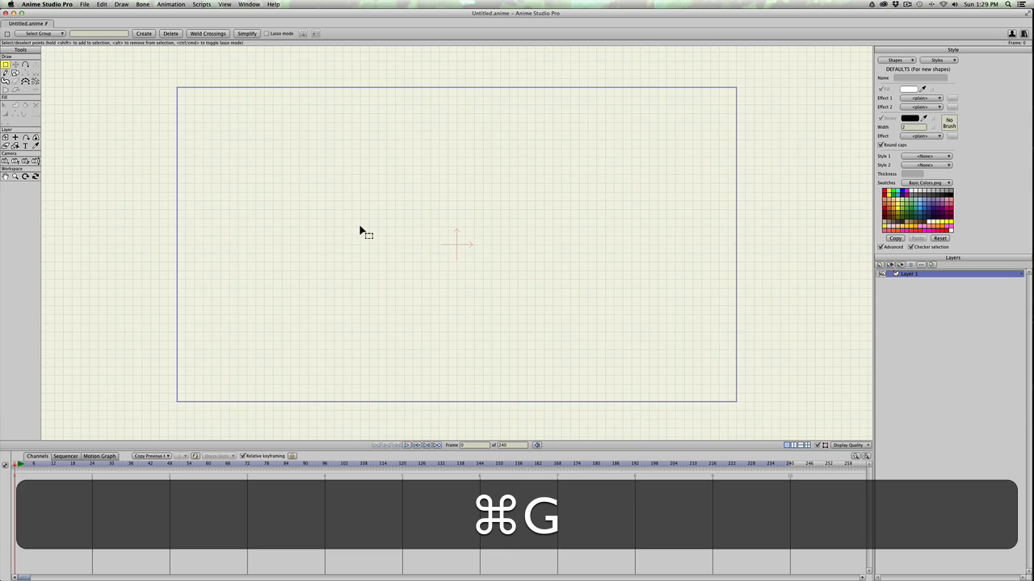
Turn off Auto-fill and Auto-stroke for the Draw Shape tool and undo a trial oval
{"action": "left_click", "coordinate": [15, 72]}
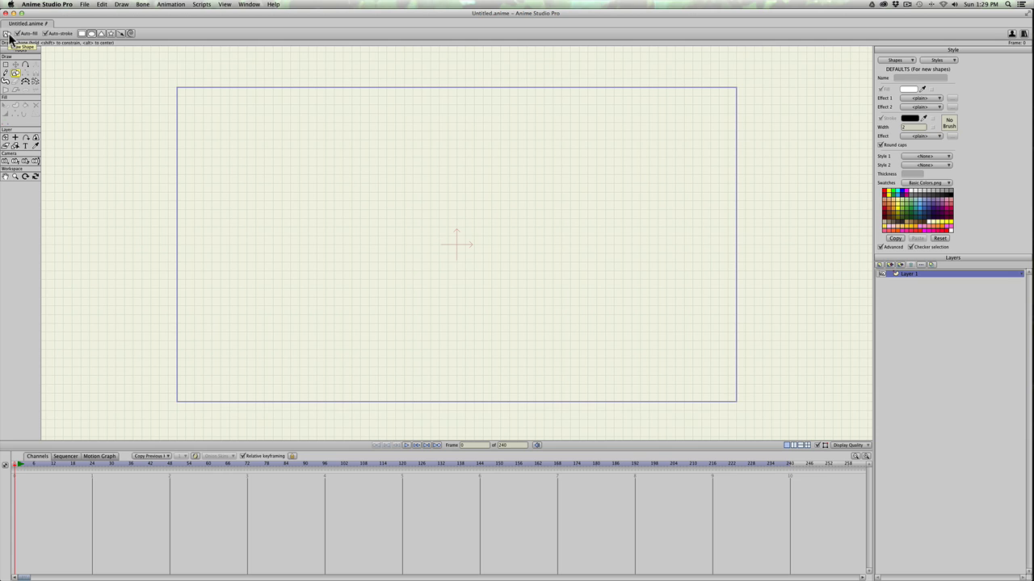
{"action": "left_click", "coordinate": [17, 33]}
{"action": "left_click", "coordinate": [45, 33]}
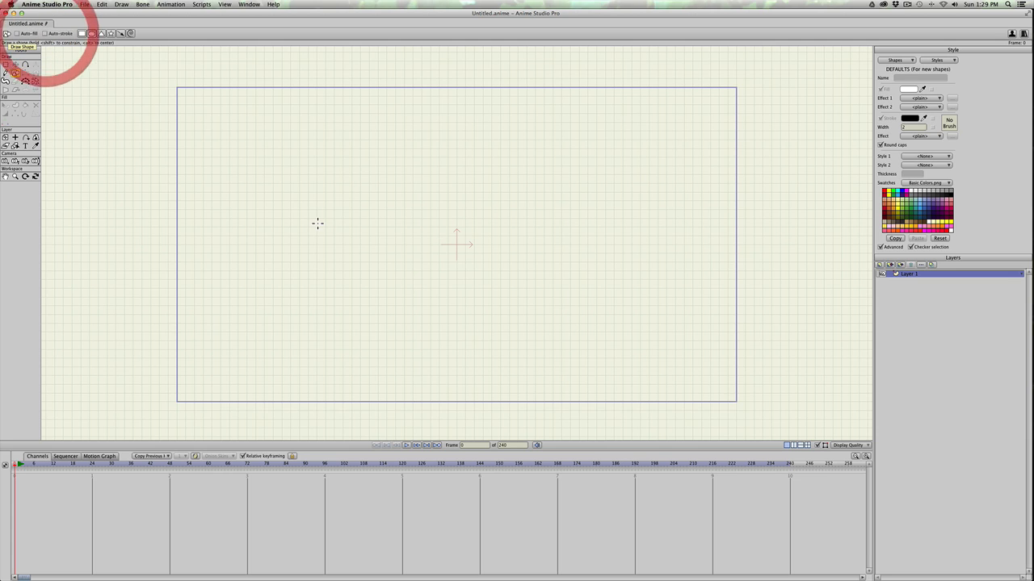
{"action": "left_click_drag", "start_coordinate": [324, 163], "coordinate": [365, 215]}
{"action": "key", "text": "super+z"}
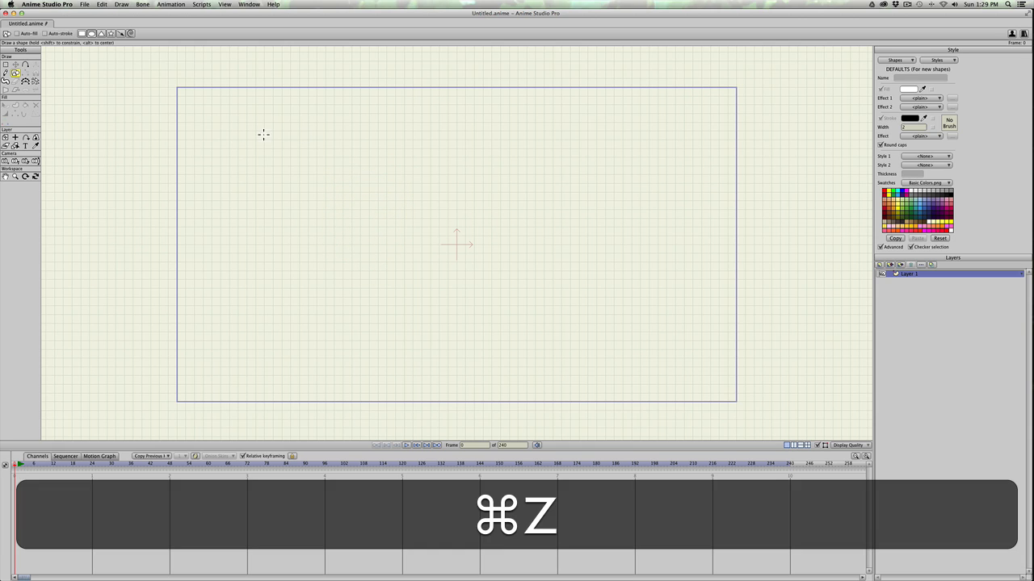
Draw a large rectangle inside the frame and move it near the canvas centre, to about X -0.0278, Y -0.0278
{"action": "left_click", "coordinate": [81, 33]}
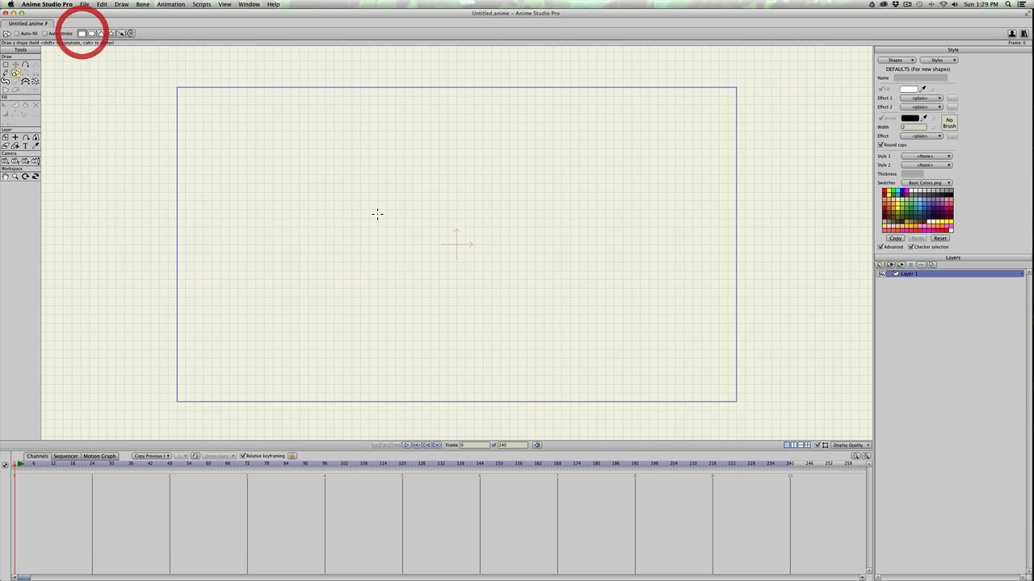
{"action": "left_click_drag", "start_coordinate": [325, 167], "coordinate": [611, 367]}
{"action": "key", "text": "t"}
{"action": "left_click_drag", "start_coordinate": [457, 166], "coordinate": [445, 147]}
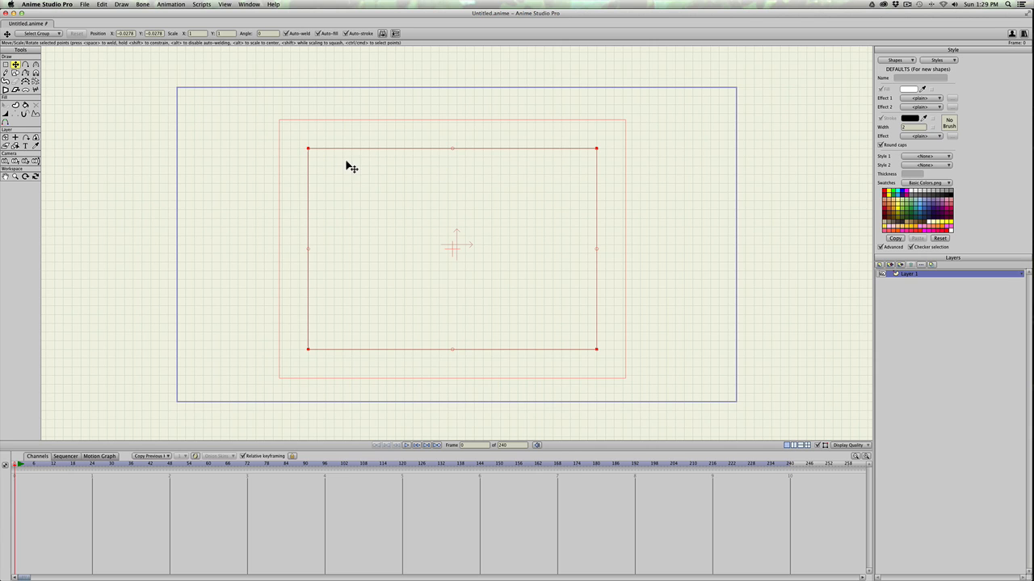
Add seven evenly spaced points along the rectangle's top edge, about four grid squares apart
{"action": "key", "text": "a"}
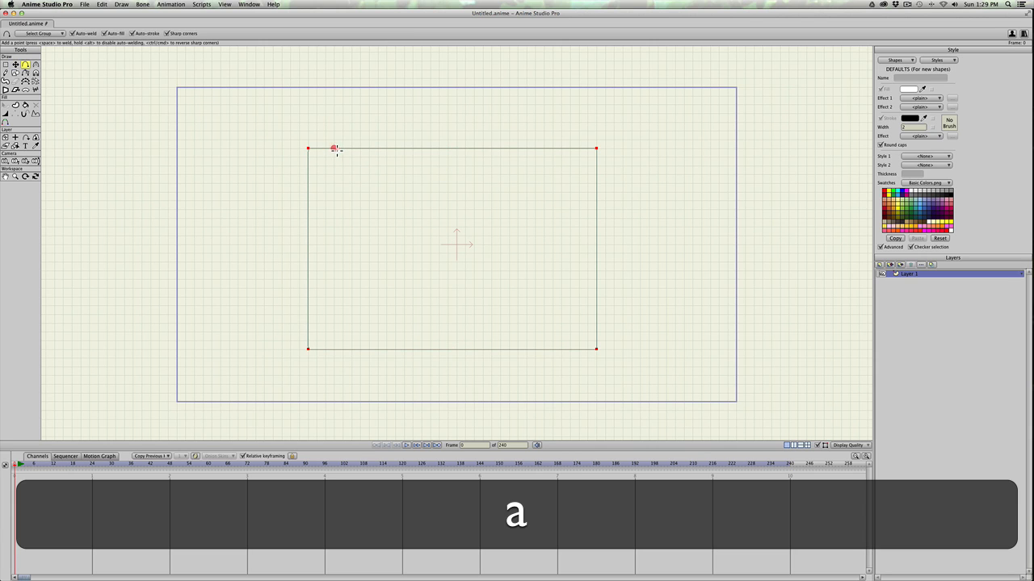
{"action": "left_click", "coordinate": [342, 148]}
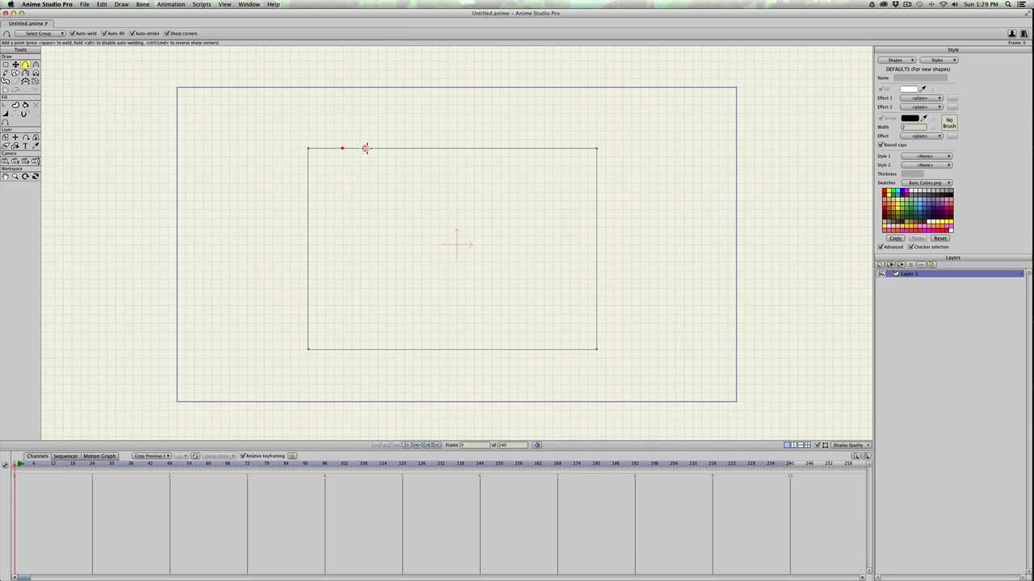
{"action": "left_click", "coordinate": [378, 148]}
{"action": "left_click", "coordinate": [414, 148]}
{"action": "left_click", "coordinate": [449, 148]}
{"action": "left_click", "coordinate": [483, 148]}
{"action": "left_click", "coordinate": [517, 148]}
{"action": "left_click", "coordinate": [553, 148]}
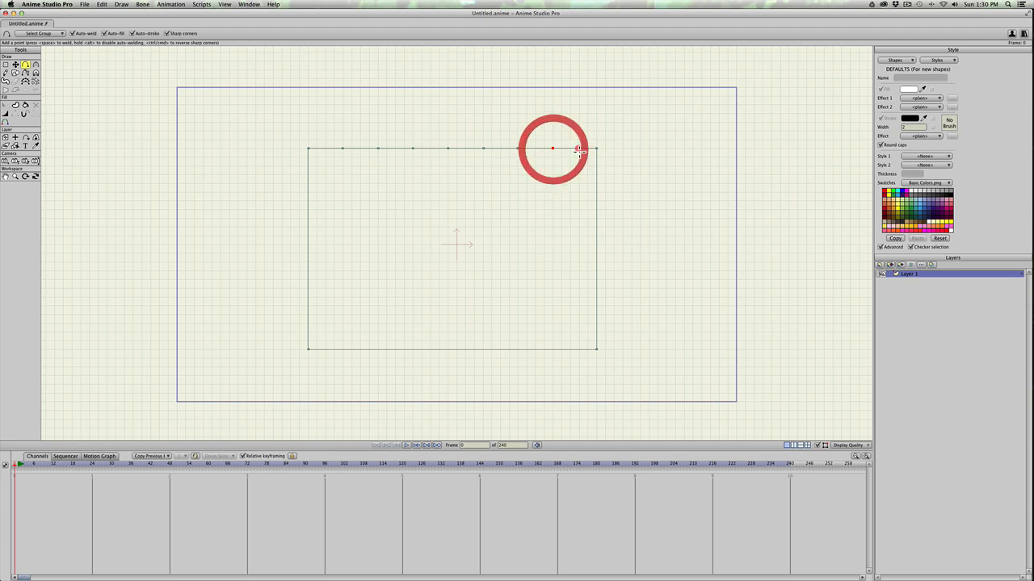
Move the rectangle's two right corner points inward to X 0.8333 to match the top edge's point spacing
{"action": "key", "text": "t"}
{"action": "left_click_drag", "start_coordinate": [595, 149], "coordinate": [589, 149]}
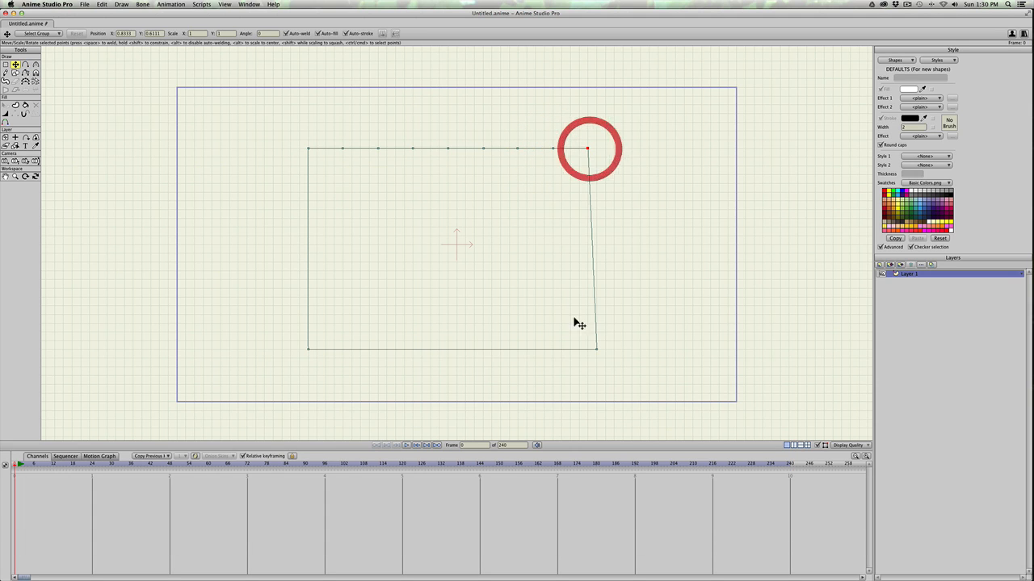
{"action": "left_click_drag", "start_coordinate": [596, 351], "coordinate": [588, 350]}
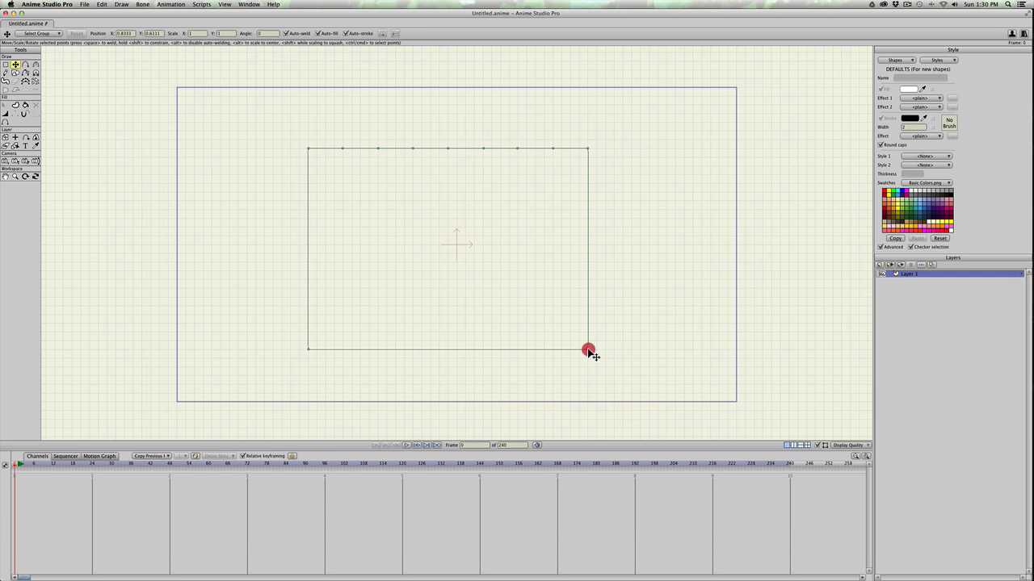
Add five evenly spaced points down the rectangle's left edge, about four grid squares apart
{"action": "key", "text": "a"}
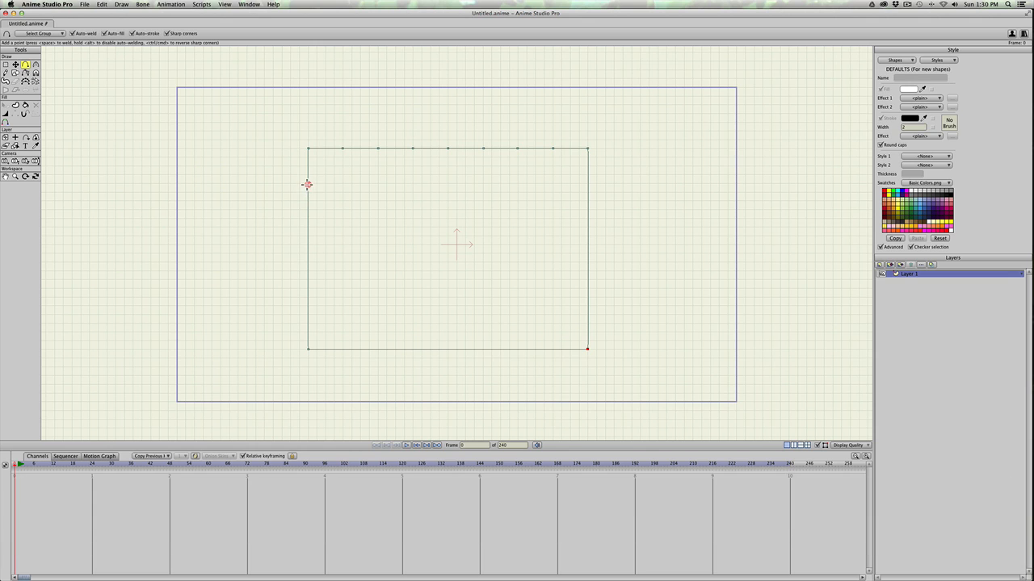
{"action": "left_click", "coordinate": [308, 182]}
{"action": "left_click", "coordinate": [308, 218]}
{"action": "left_click", "coordinate": [308, 252]}
{"action": "left_click", "coordinate": [307, 289]}
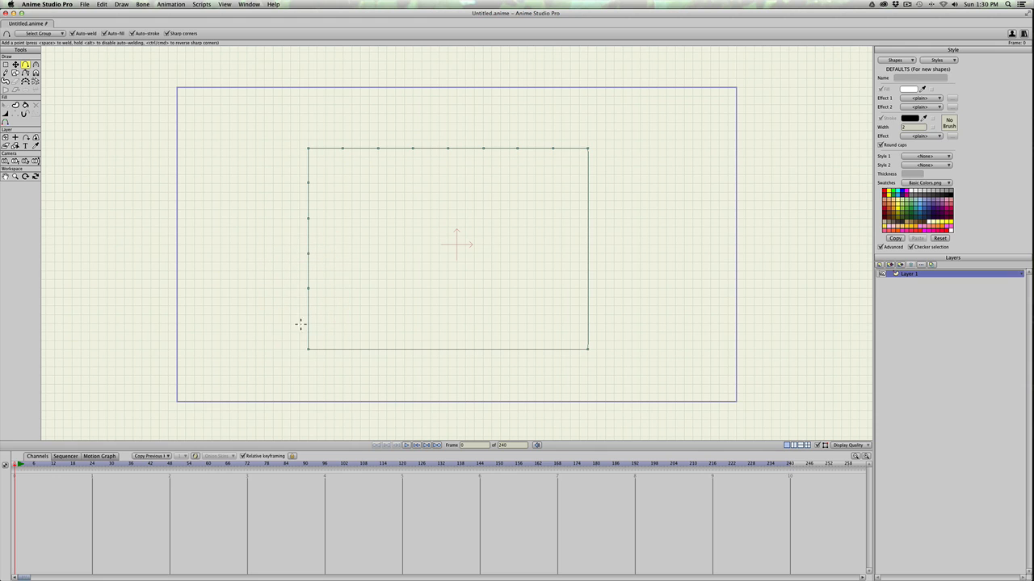
{"action": "left_click", "coordinate": [308, 323]}
Move the rectangle's two bottom corner points down to Y -0.7222 to match the left edge's point spacing
{"action": "key", "text": "t"}
{"action": "left_click", "coordinate": [309, 356]}
{"action": "left_click_drag", "start_coordinate": [310, 356], "coordinate": [309, 358]}
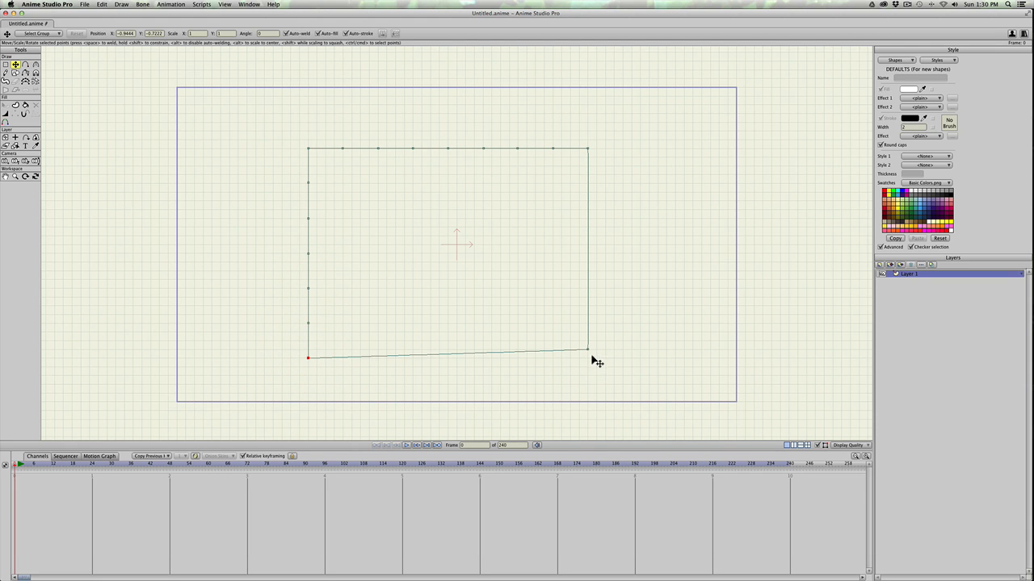
{"action": "left_click_drag", "start_coordinate": [588, 350], "coordinate": [589, 357]}
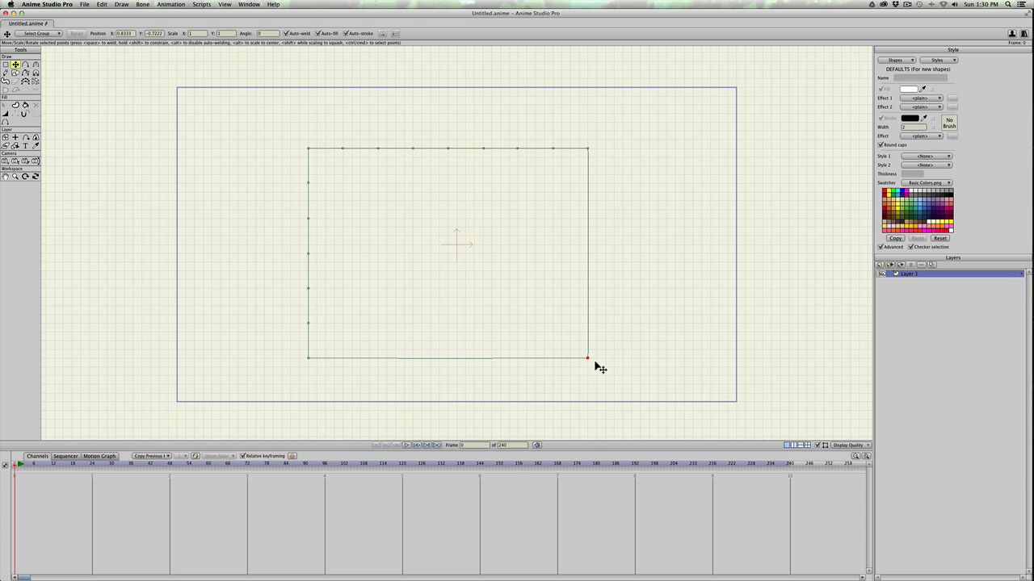
Draw five horizontal lines from the left edge's points across to the right edge, welding both ends
{"action": "key", "text": "a"}
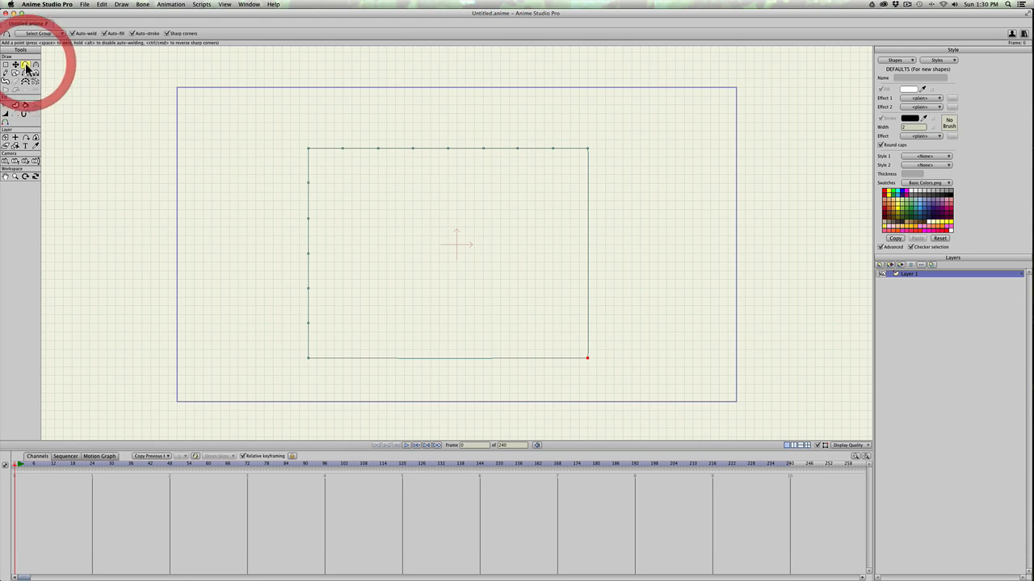
{"action": "left_click_drag", "start_coordinate": [308, 182], "coordinate": [587, 183]}
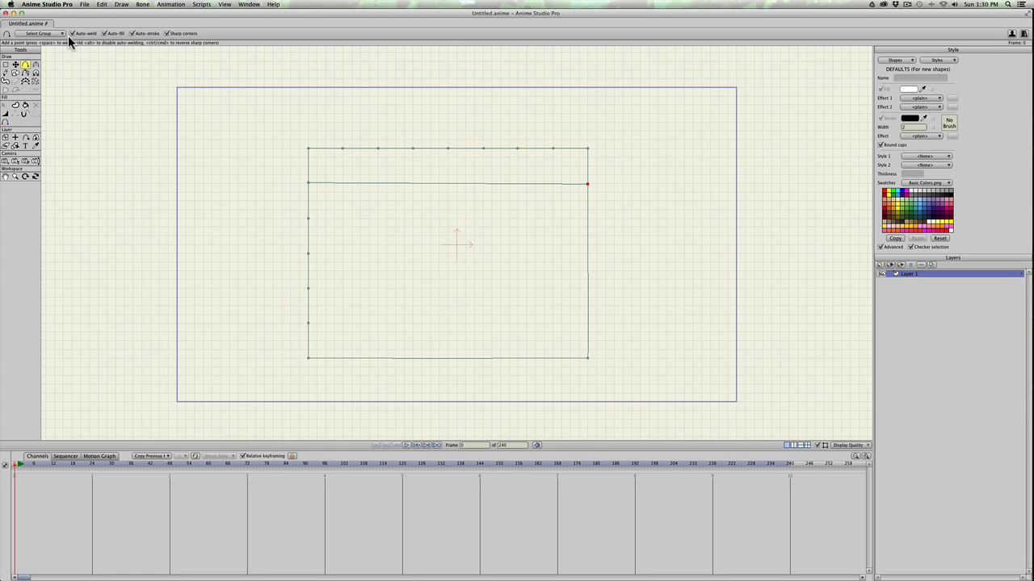
{"action": "left_click_drag", "start_coordinate": [309, 218], "coordinate": [587, 218]}
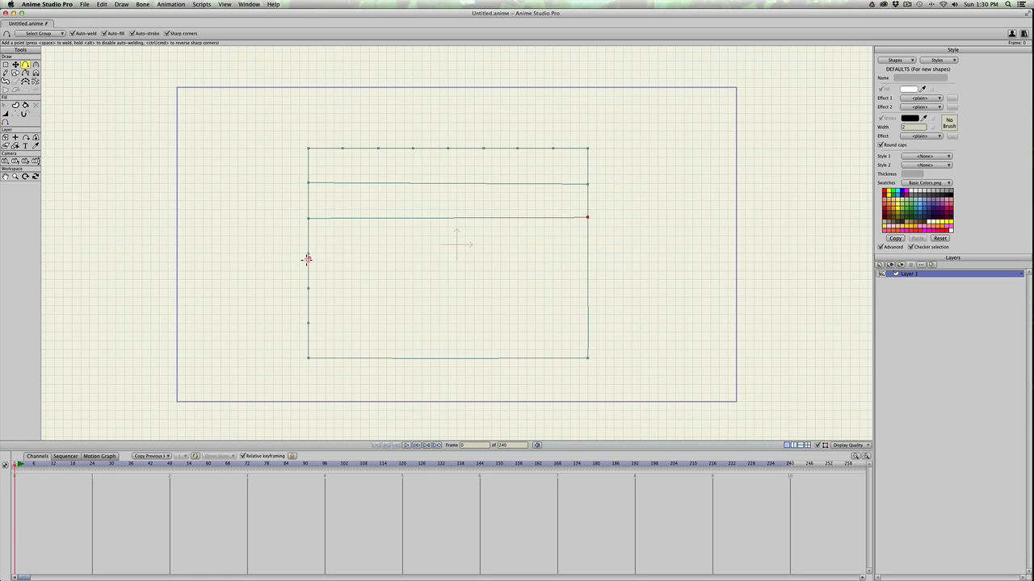
{"action": "left_click_drag", "start_coordinate": [307, 254], "coordinate": [587, 254]}
{"action": "left_click_drag", "start_coordinate": [307, 289], "coordinate": [587, 287]}
{"action": "left_click_drag", "start_coordinate": [308, 323], "coordinate": [587, 323]}
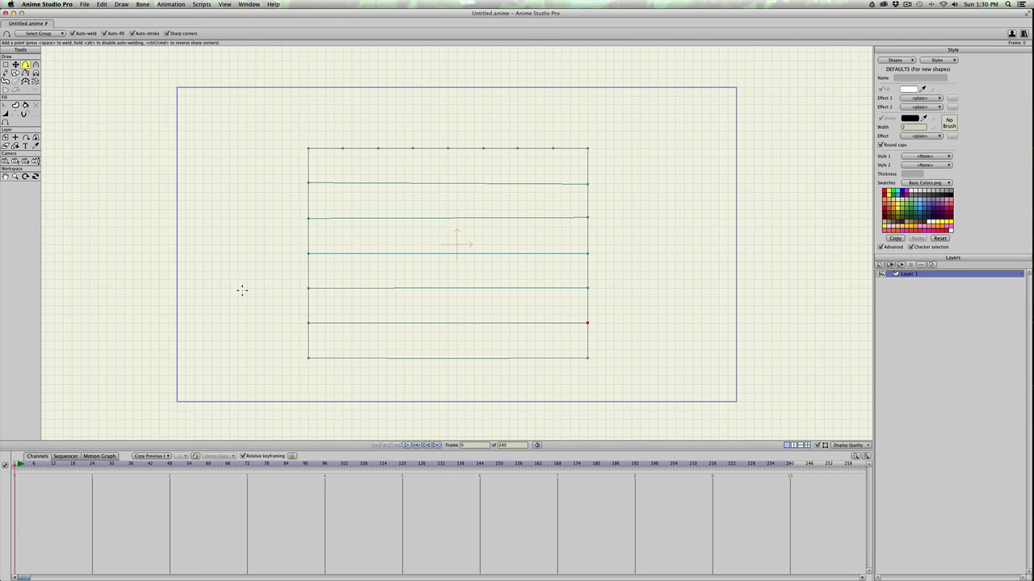
Draw seven vertical lines from the top edge's points to the bottom edge, welding them at every horizontal line
{"action": "left_click_drag", "start_coordinate": [342, 149], "coordinate": [343, 358]}
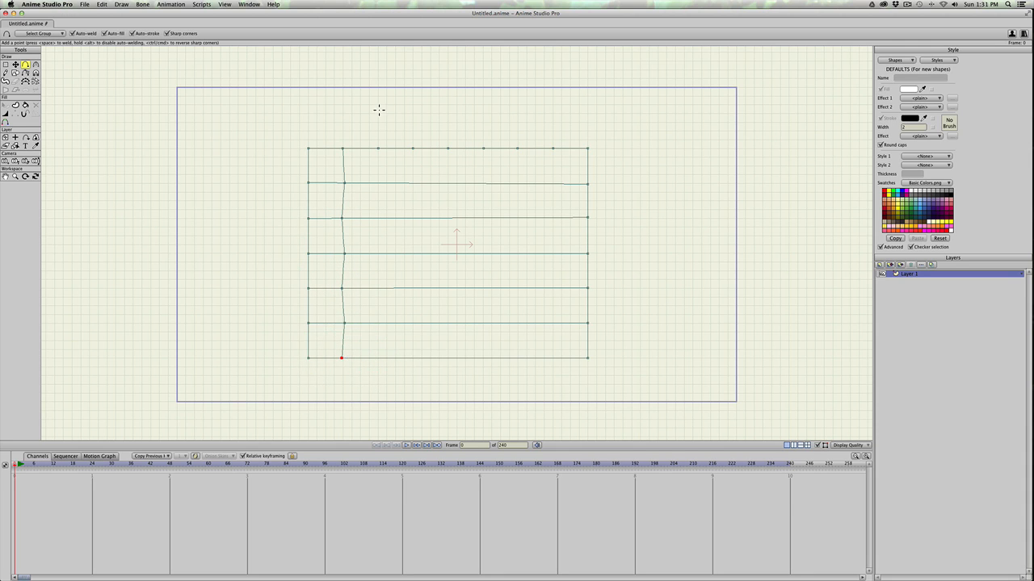
{"action": "left_click_drag", "start_coordinate": [378, 148], "coordinate": [377, 358]}
{"action": "left_click_drag", "start_coordinate": [412, 148], "coordinate": [410, 354]}
{"action": "left_click_drag", "start_coordinate": [411, 357], "coordinate": [413, 357]}
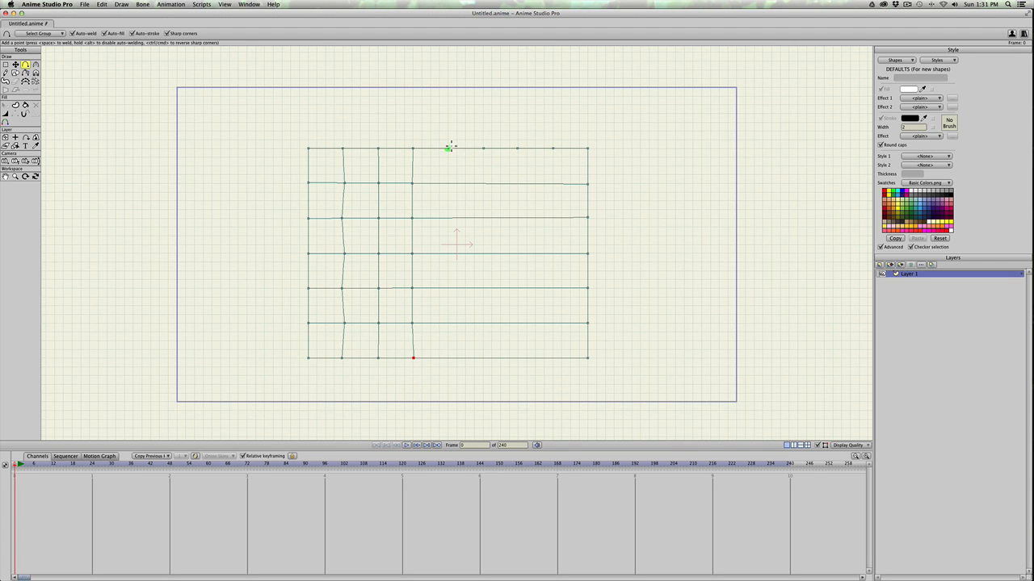
{"action": "left_click_drag", "start_coordinate": [449, 151], "coordinate": [446, 358]}
{"action": "left_click", "coordinate": [484, 148]}
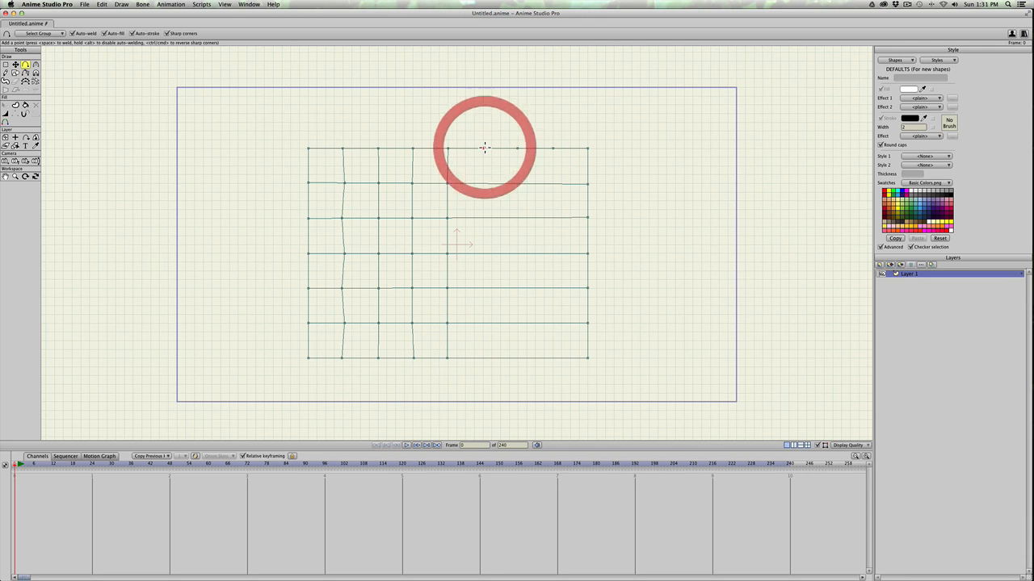
{"action": "key", "text": "super+z"}
{"action": "left_click_drag", "start_coordinate": [484, 148], "coordinate": [483, 358]}
{"action": "left_click_drag", "start_coordinate": [518, 149], "coordinate": [517, 358]}
{"action": "left_click_drag", "start_coordinate": [553, 148], "coordinate": [553, 358]}
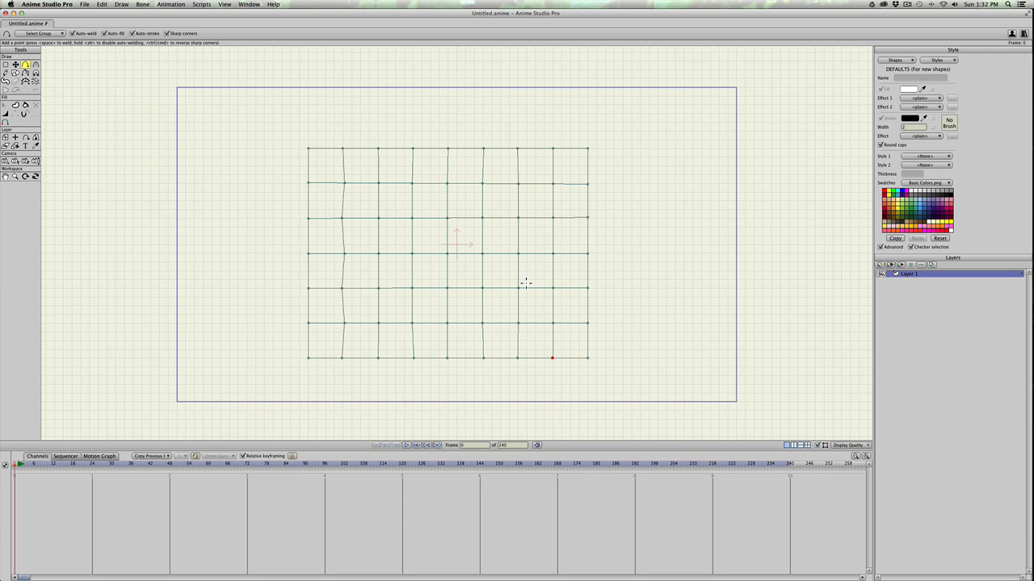
Select the entire point mesh with Create Shape and make it a filled shape without stroke, coloured red
{"action": "key", "text": "u"}
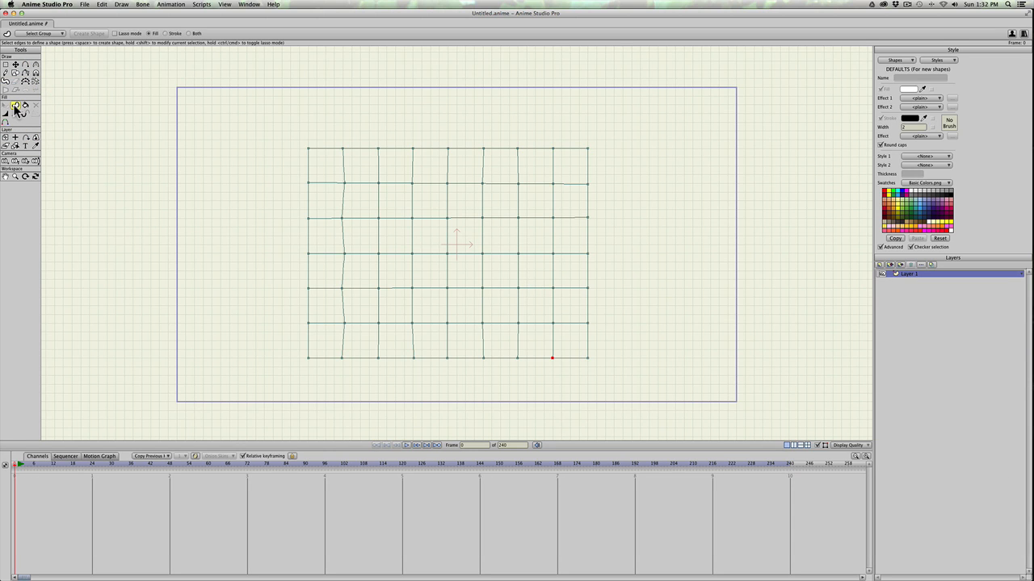
{"action": "key", "text": "u"}
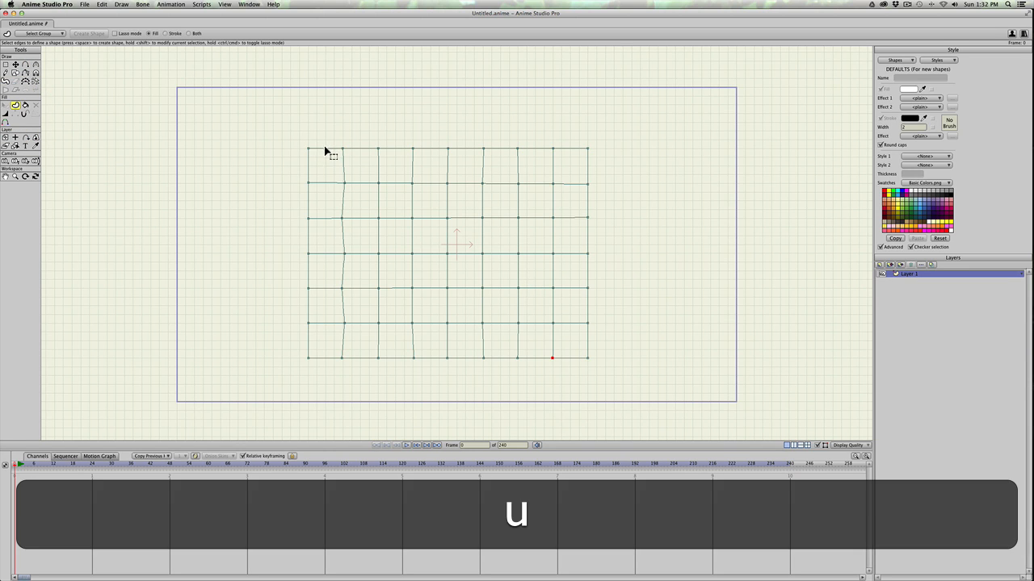
{"action": "left_click", "coordinate": [326, 152]}
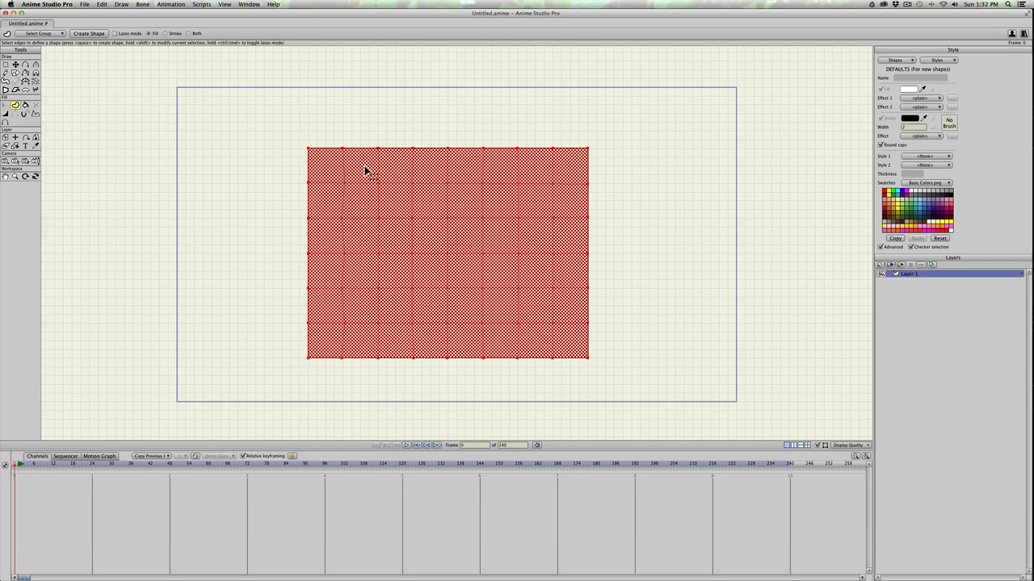
{"action": "left_click", "coordinate": [884, 192]}
{"action": "key", "text": "space"}
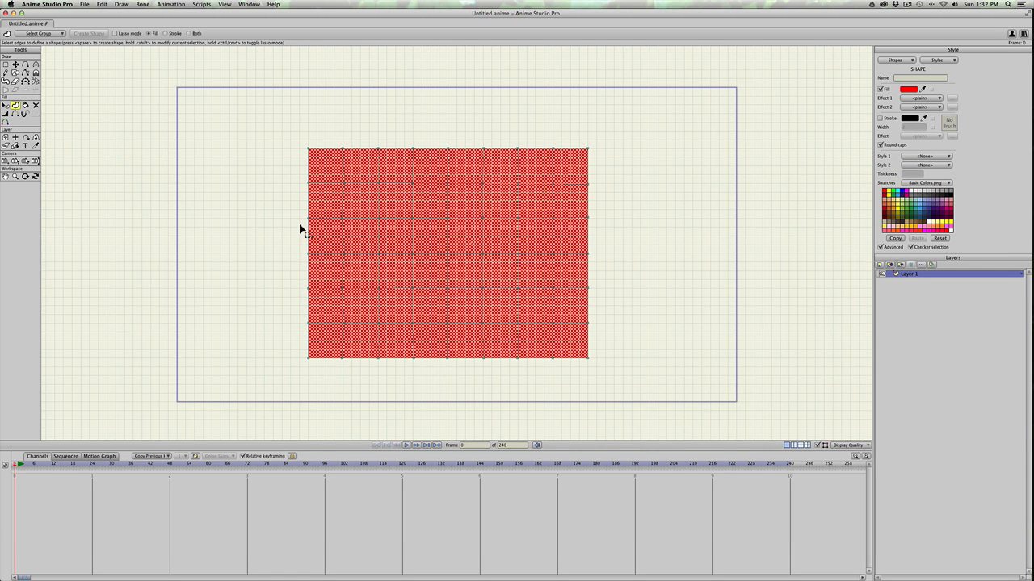
{"action": "scroll", "coordinate": [299, 230], "scroll_direction": "up", "scroll_amount": 1}
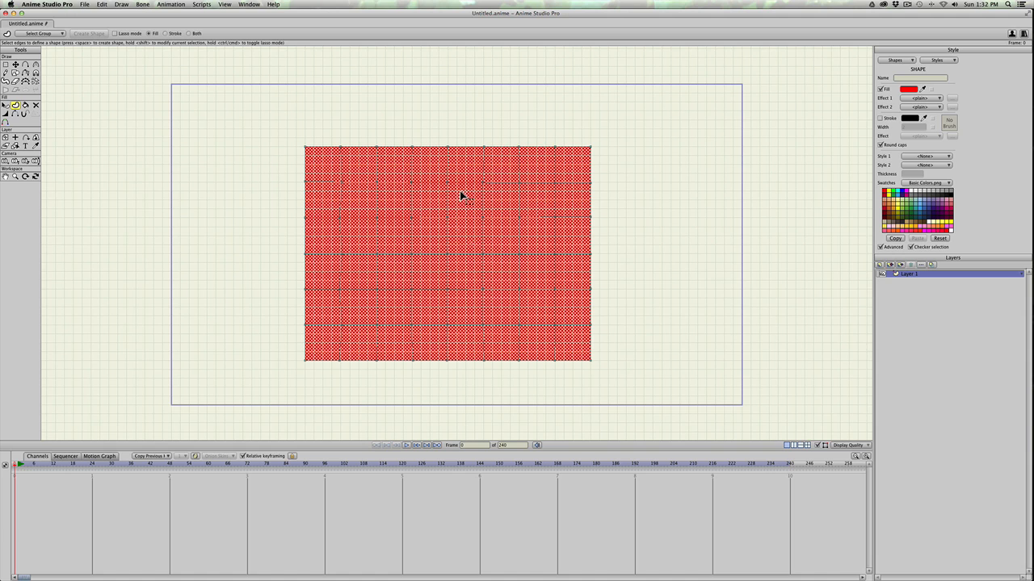
Add a new bone layer and name it flag
{"action": "left_click", "coordinate": [877, 265]}
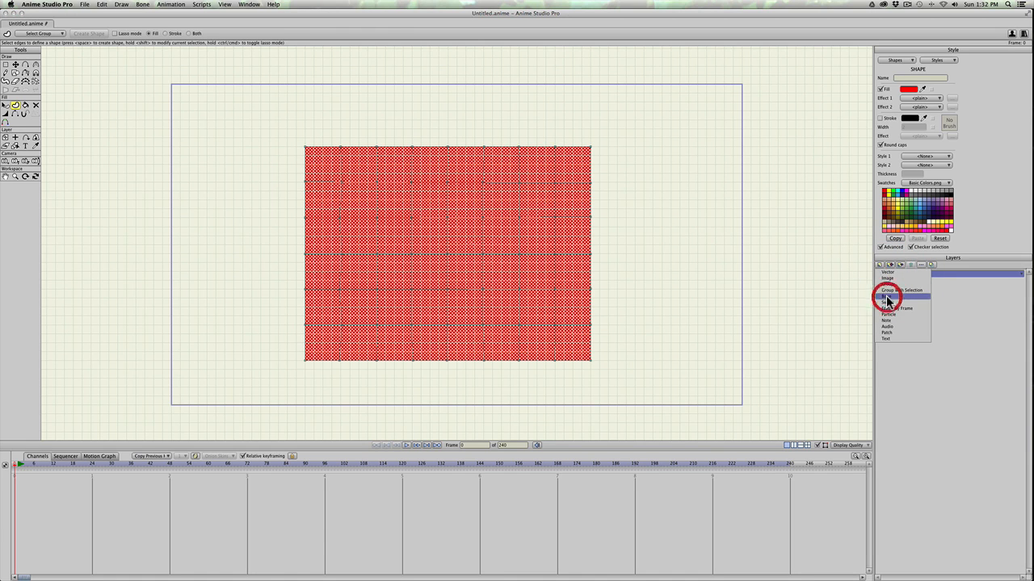
{"action": "left_click", "coordinate": [886, 295]}
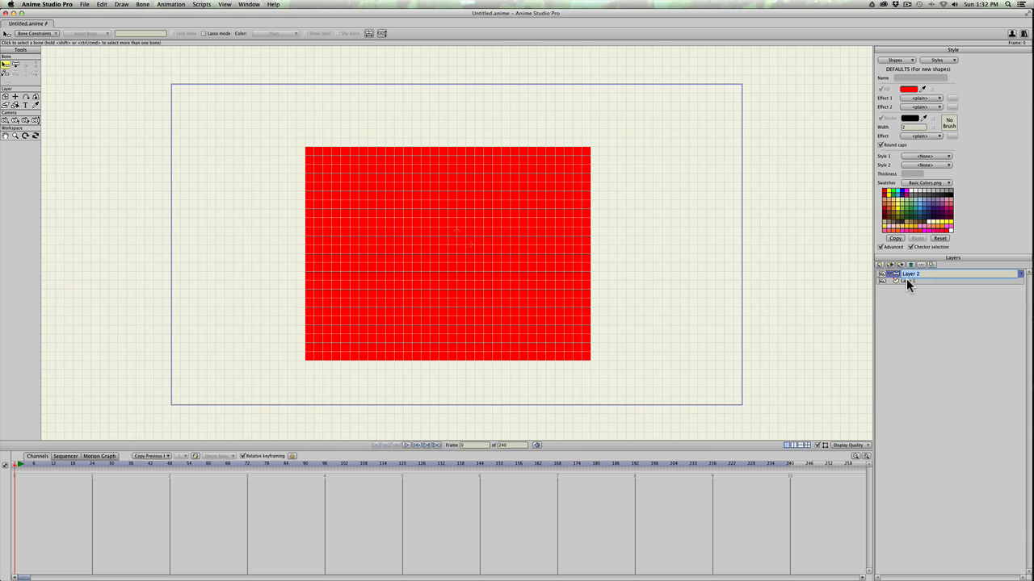
{"action": "type", "text": "flag"}
{"action": "key", "text": "Return"}
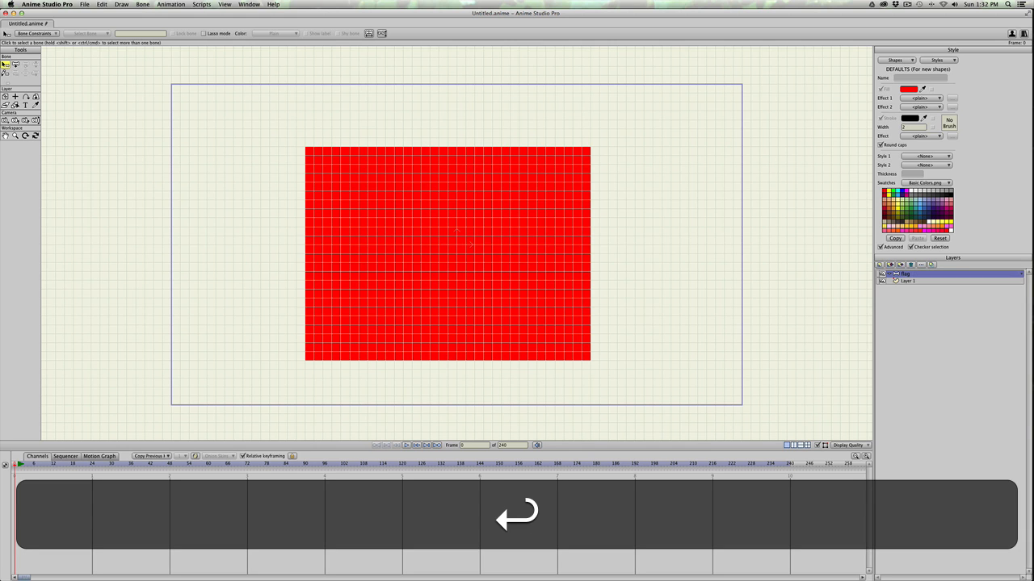
Place Layer 1 inside the flag bone layer and rename it artwork
{"action": "left_click", "coordinate": [908, 280]}
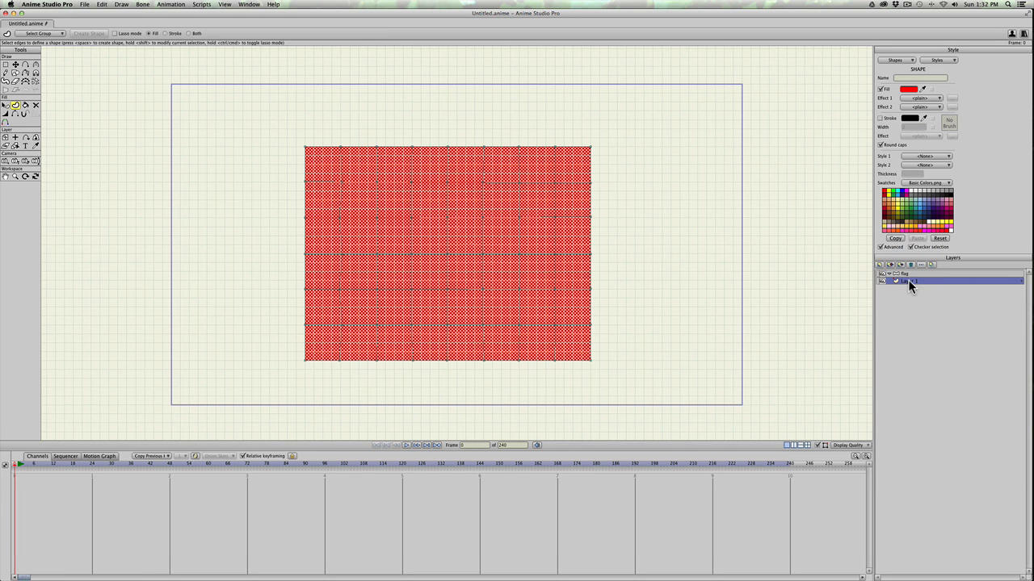
{"action": "left_click_drag", "start_coordinate": [909, 280], "coordinate": [909, 278]}
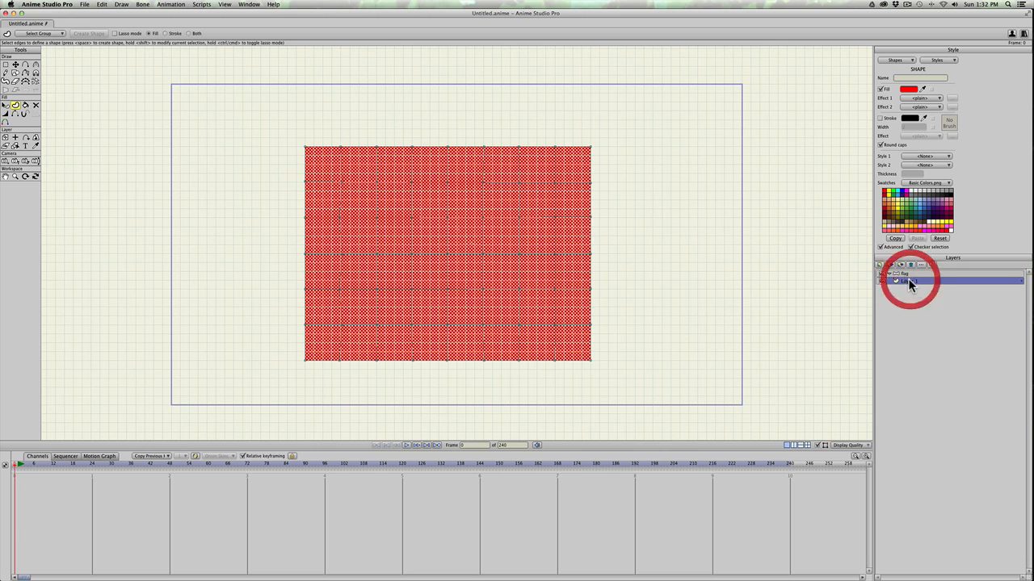
{"action": "double_click", "coordinate": [910, 281]}
{"action": "type", "text": "artwork"}
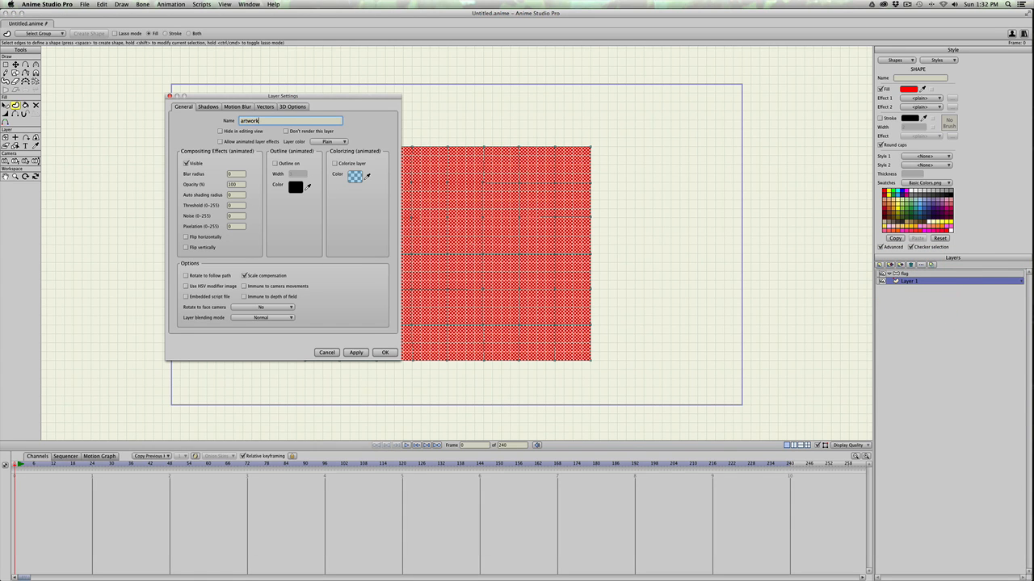
{"action": "key", "text": "Return"}
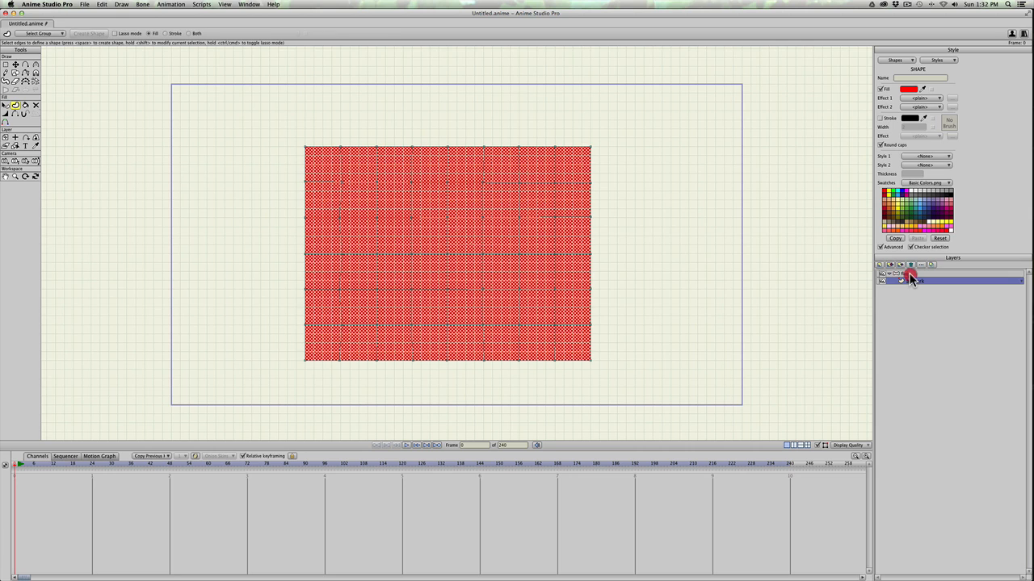
On the flag layer, draw a chain of six connected vertical bones just left of the rectangle, spanning its full height
{"action": "left_click", "coordinate": [910, 274]}
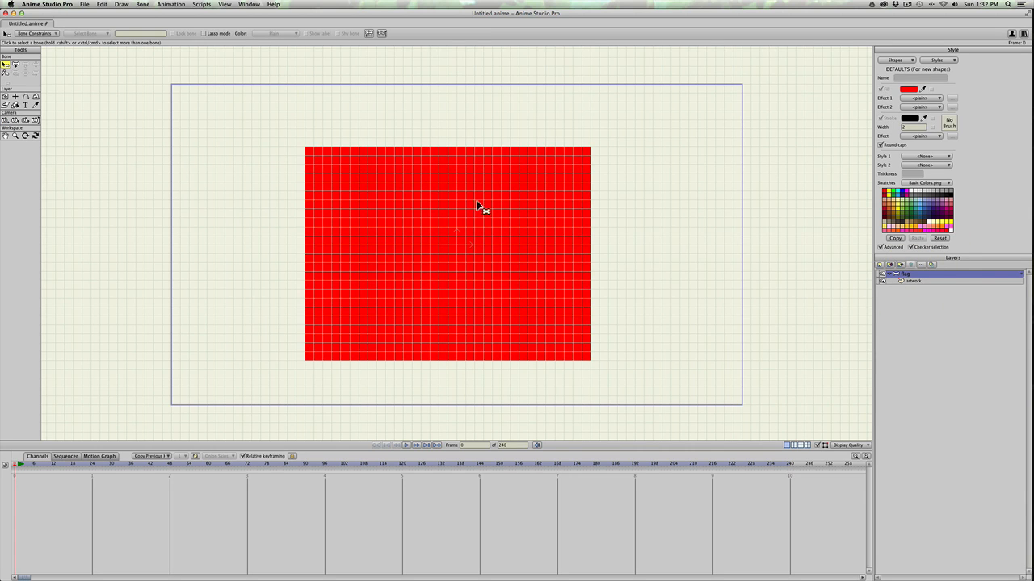
{"action": "left_click", "coordinate": [16, 65]}
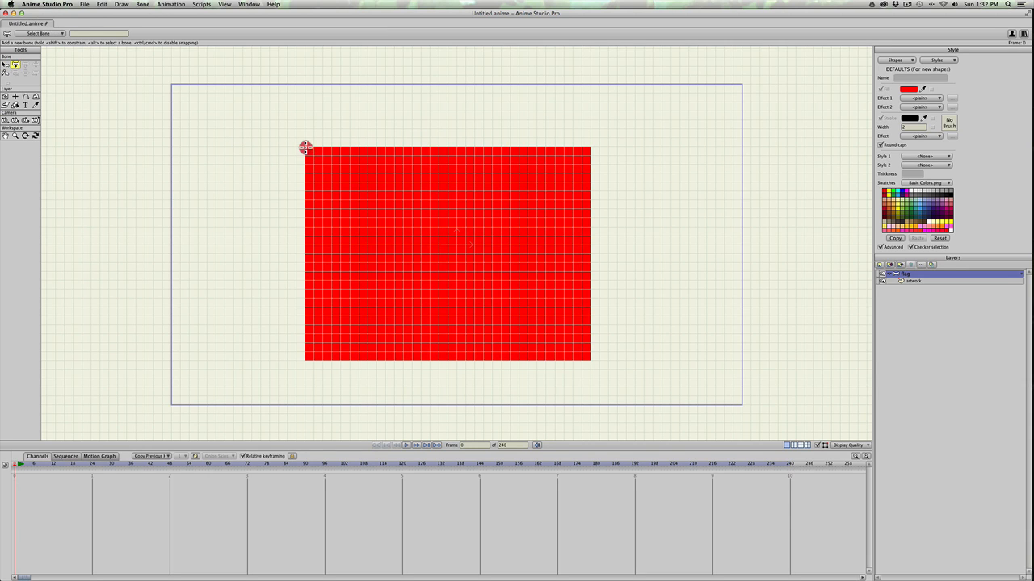
{"action": "key", "text": "super+z"}
{"action": "left_click_drag", "start_coordinate": [288, 147], "coordinate": [287, 297]}
{"action": "key", "text": "super+z"}
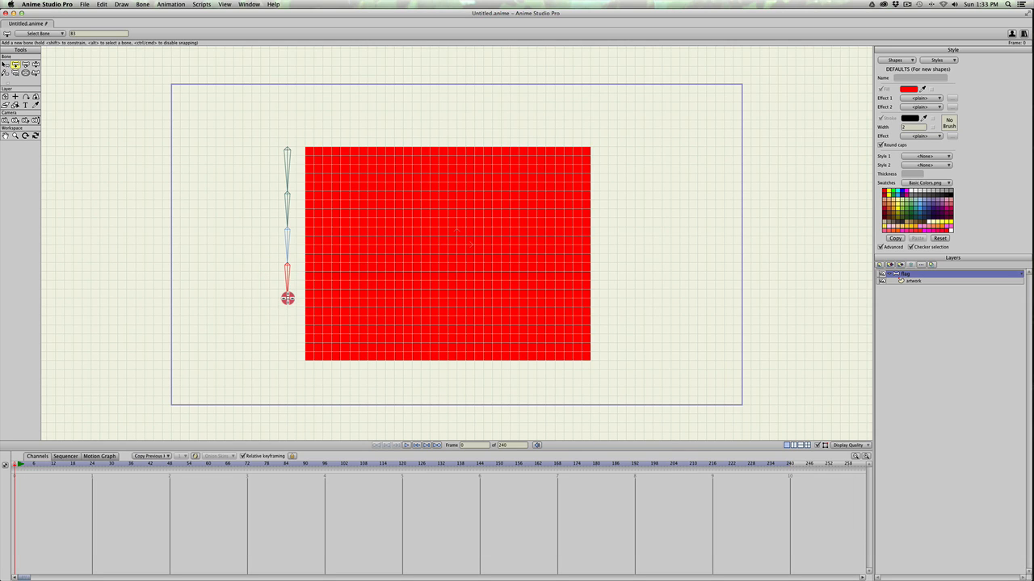
{"action": "left_click_drag", "start_coordinate": [288, 299], "coordinate": [287, 361]}
Set the artwork shape's fill colour to green and return to the flag bone layer
{"action": "left_click", "coordinate": [895, 280]}
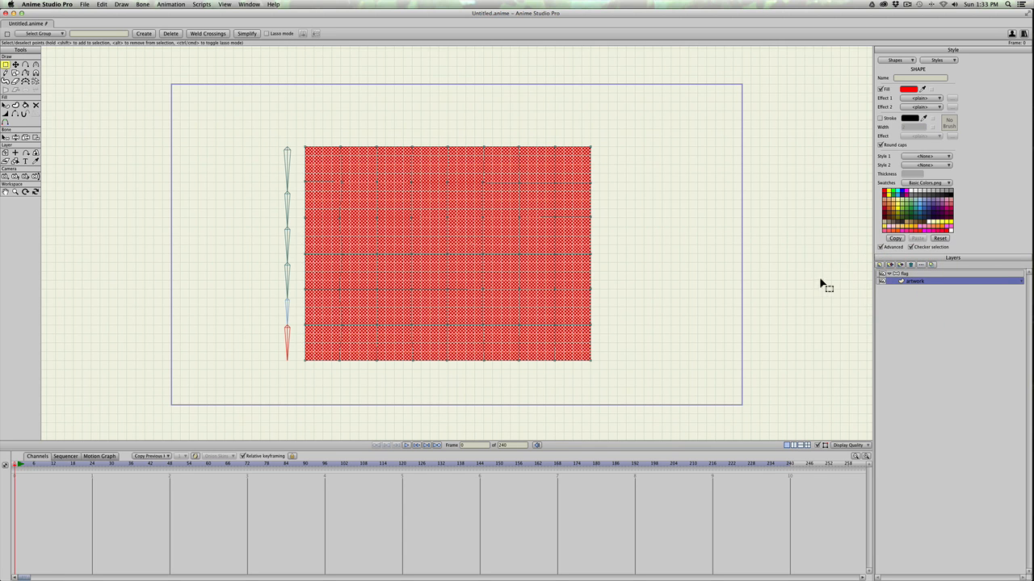
{"action": "left_click", "coordinate": [908, 207]}
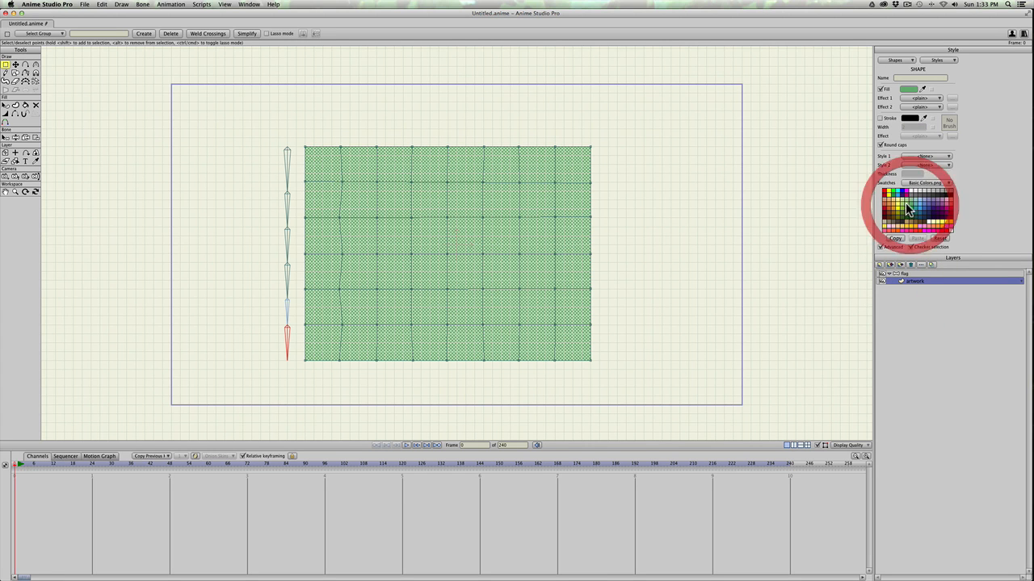
{"action": "left_click", "coordinate": [906, 274]}
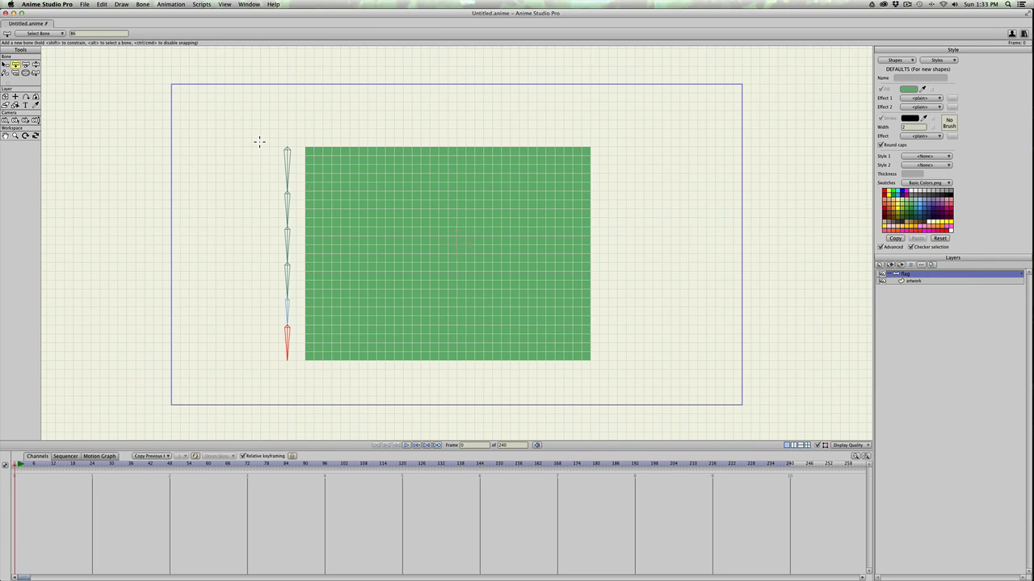
Select the chain's top bone and inspect the parent links between the bones with Reparent Bone
{"action": "key", "text": "b"}
{"action": "left_click", "coordinate": [288, 153]}
{"action": "key", "text": "t"}
{"action": "mouse_move", "coordinate": [287, 153]}
{"action": "left_mouse_down"}
{"action": "mouse_move", "coordinate": [300, 153]}
{"action": "mouse_move", "coordinate": [283, 152]}
{"action": "left_mouse_up"}
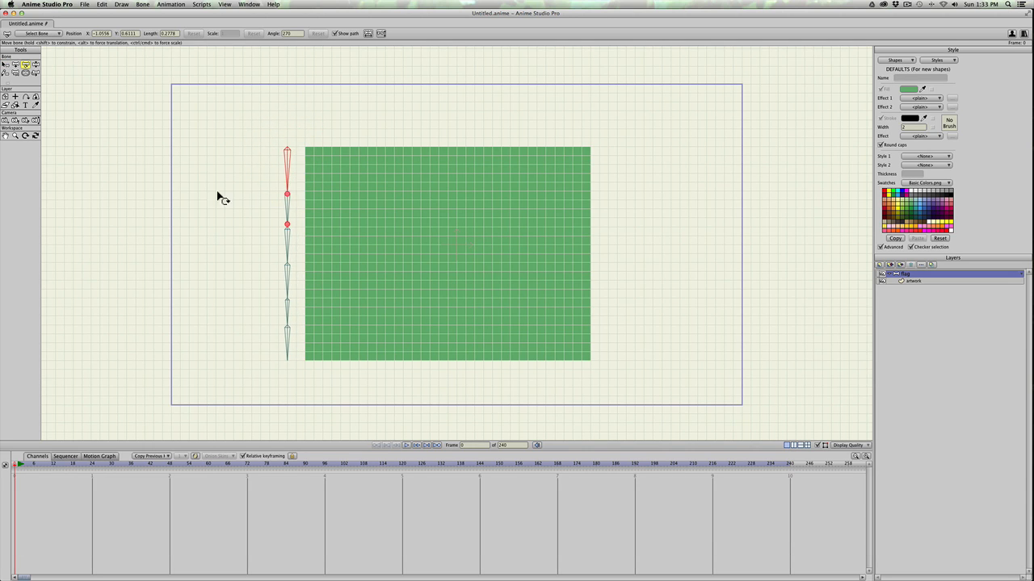
{"action": "left_click", "coordinate": [15, 73]}
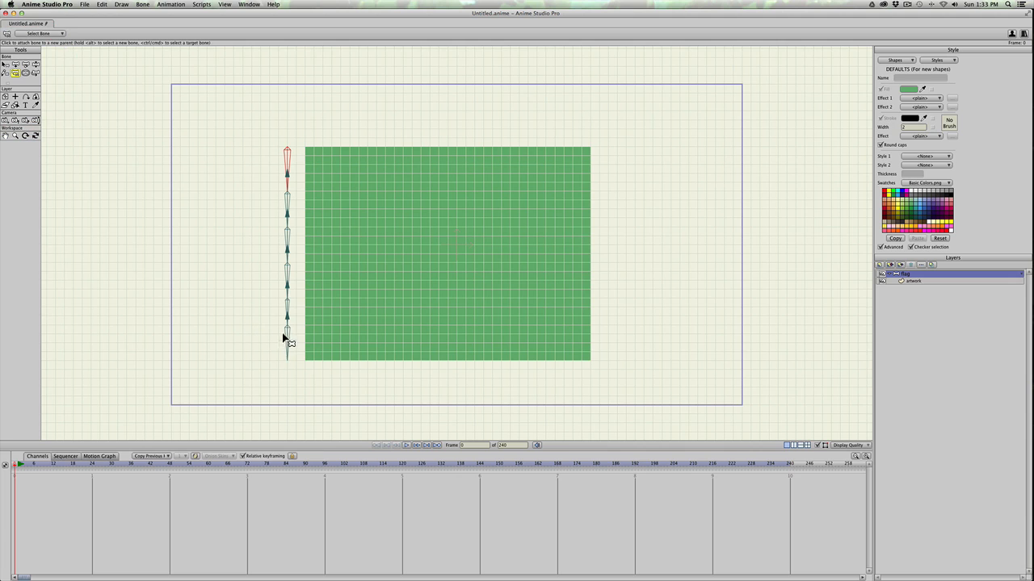
Move the whole bone chain by its top bone onto the rectangle's left edge, at X -0.9444 and Y 0.6111
{"action": "left_click", "coordinate": [288, 153]}
{"action": "key", "text": "t"}
{"action": "left_click_drag", "start_coordinate": [289, 153], "coordinate": [304, 157]}
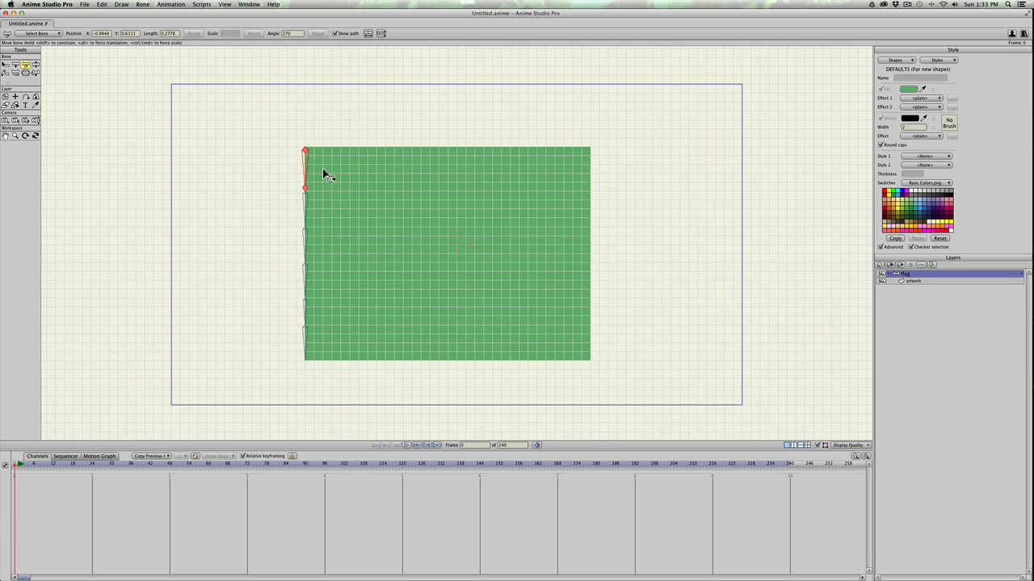
Duplicate all six bones of the left-edge chain and move the copy onto the second mesh column at X -0.7222
{"action": "mouse_move", "coordinate": [282, 190]}
{"action": "left_mouse_down"}
{"action": "mouse_move", "coordinate": [291, 212]}
{"action": "mouse_move", "coordinate": [283, 207]}
{"action": "left_mouse_up"}
{"action": "key", "text": "super+z"}
{"action": "key", "text": "super+a"}
{"action": "key", "text": "super+c"}
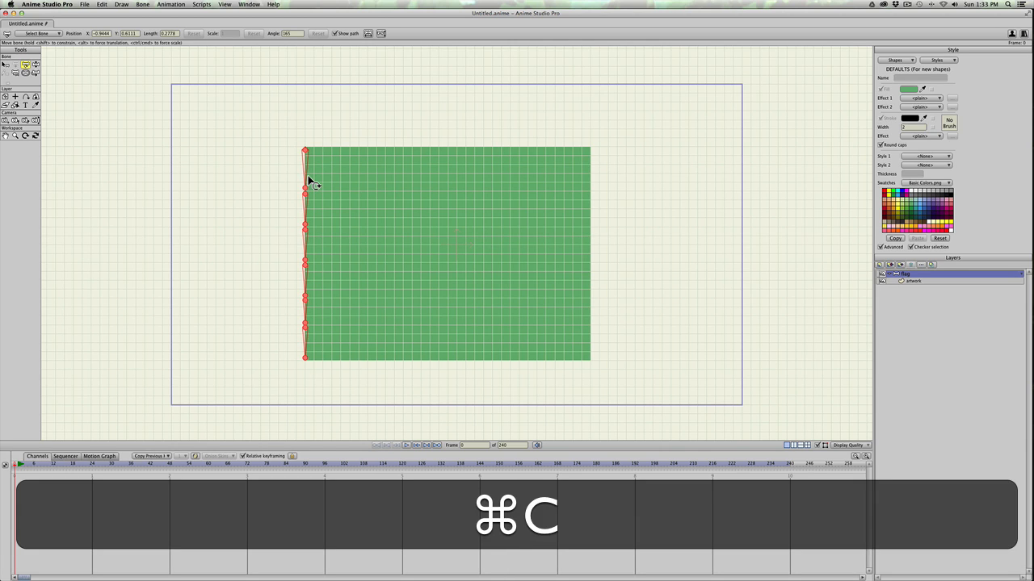
{"action": "key", "text": "super+v"}
{"action": "left_click_drag", "start_coordinate": [311, 155], "coordinate": [340, 153]}
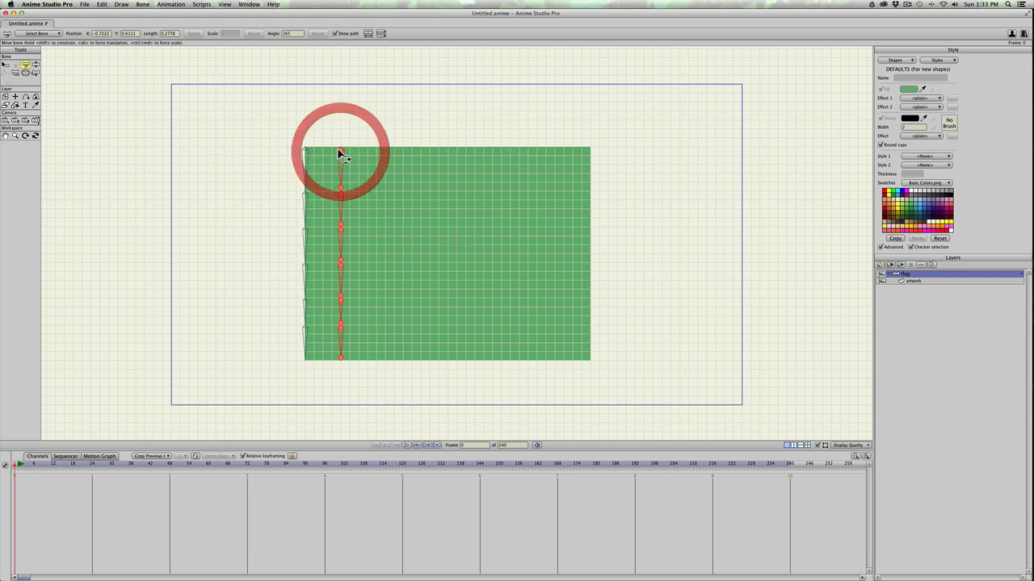
Check the parent links, then duplicate both bone chains and move the copies onto the third and fourth mesh columns
{"action": "left_click", "coordinate": [15, 73]}
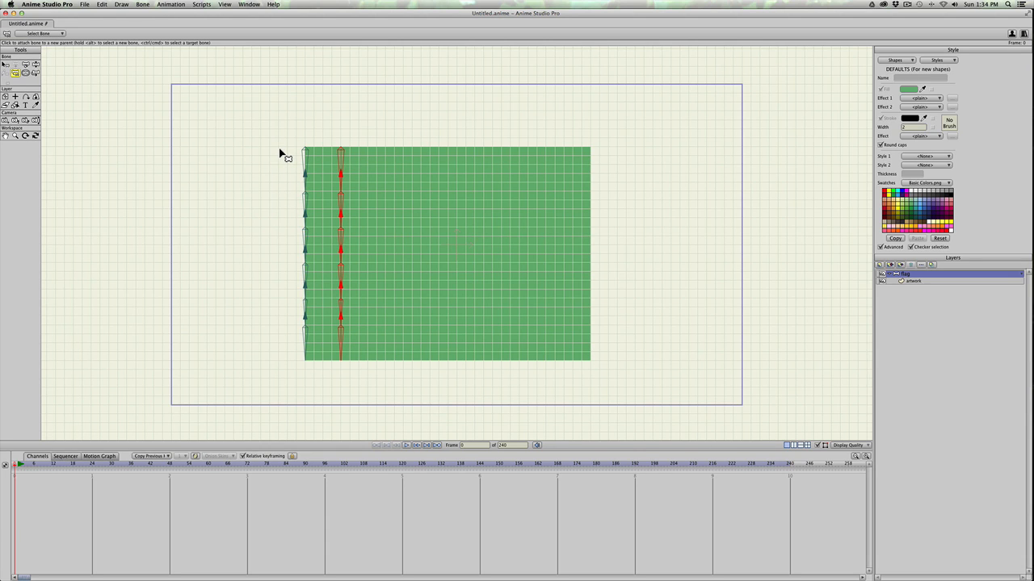
{"action": "key", "text": "super+a"}
{"action": "key", "text": "super+c"}
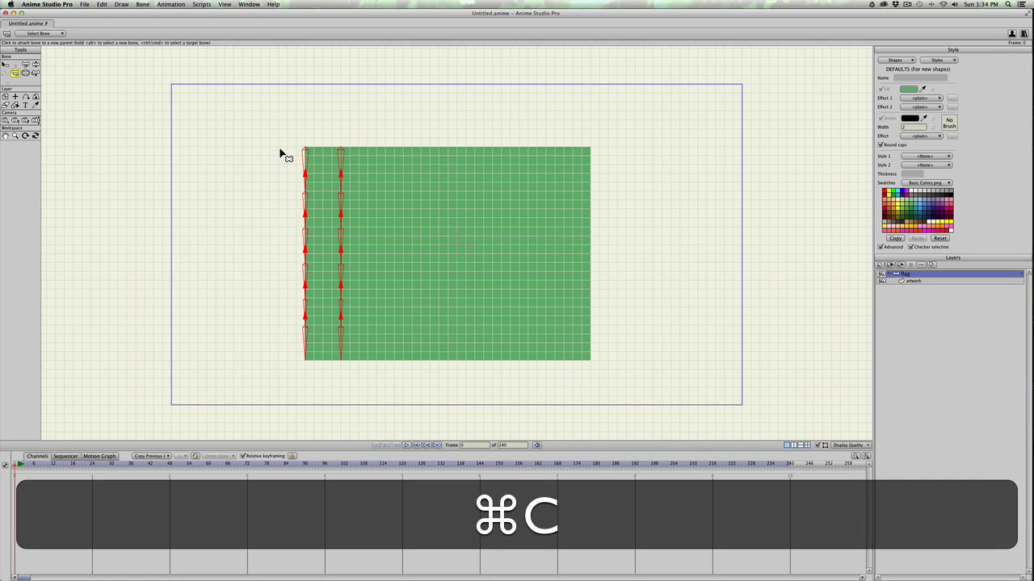
{"action": "key", "text": "super+v"}
{"action": "left_click_drag", "start_coordinate": [302, 153], "coordinate": [379, 155]}
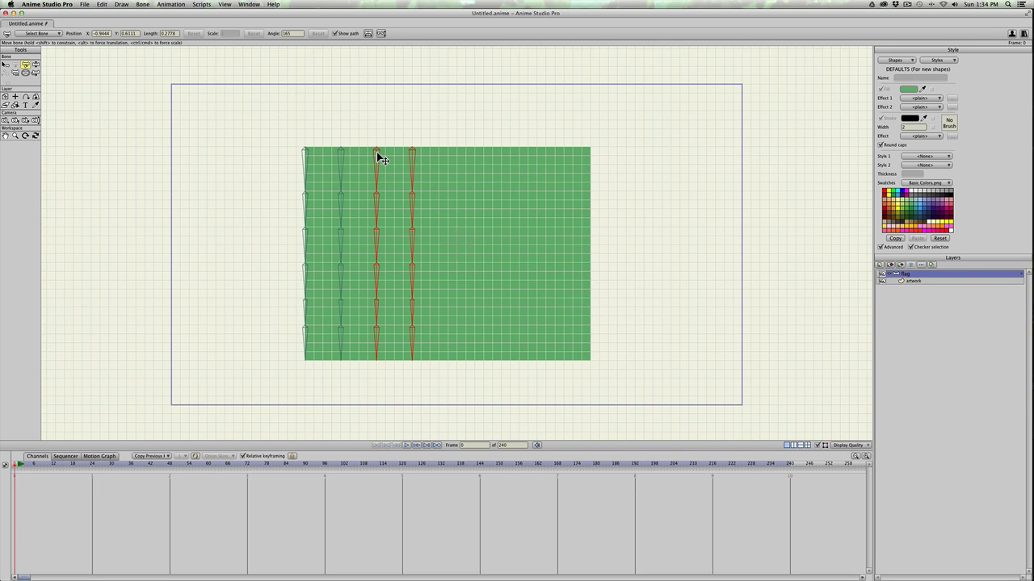
Select the second chain's top bone and try moving it slightly
{"action": "left_click", "coordinate": [341, 151]}
{"action": "key", "text": "t"}
{"action": "left_click", "coordinate": [340, 151]}
{"action": "key", "text": "b"}
{"action": "left_click", "coordinate": [341, 151]}
{"action": "key", "text": "t"}
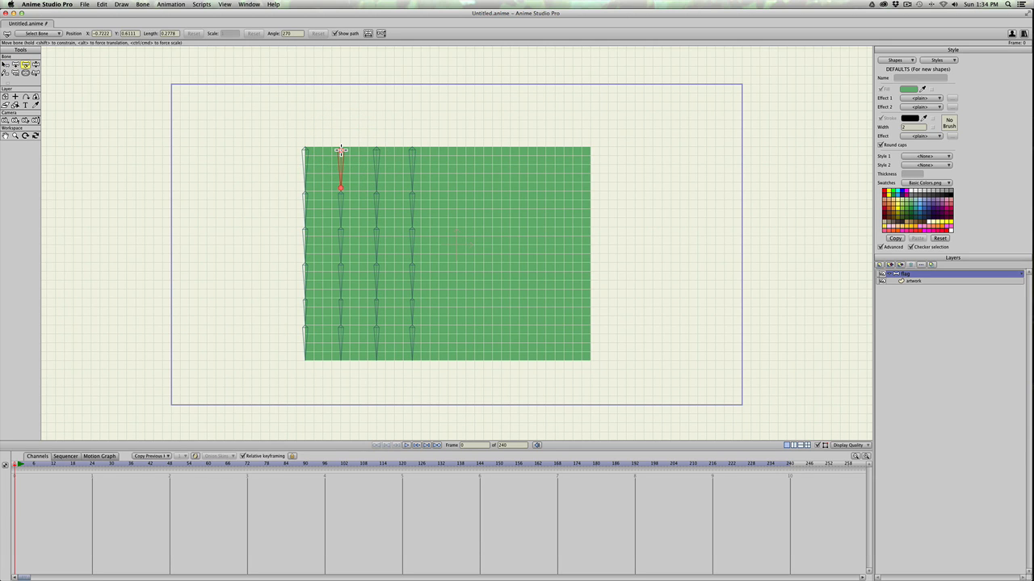
{"action": "mouse_move", "coordinate": [338, 151]}
{"action": "left_mouse_down"}
{"action": "mouse_move", "coordinate": [329, 151]}
{"action": "mouse_move", "coordinate": [344, 153]}
{"action": "left_mouse_up"}
{"action": "key", "text": "super+a"}
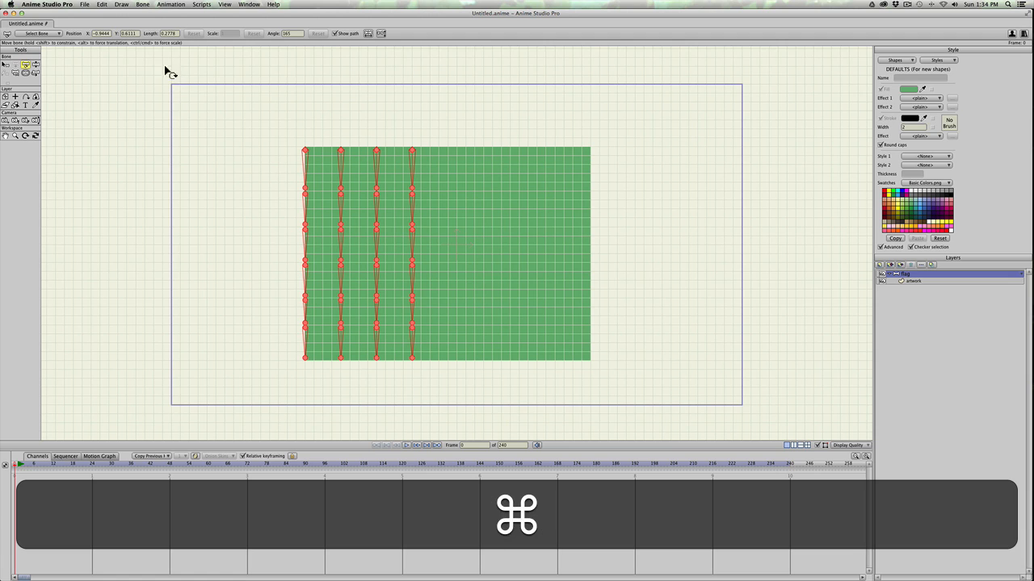
{"action": "left_click", "coordinate": [101, 5]}
{"action": "mouse_move", "coordinate": [82, 9]}
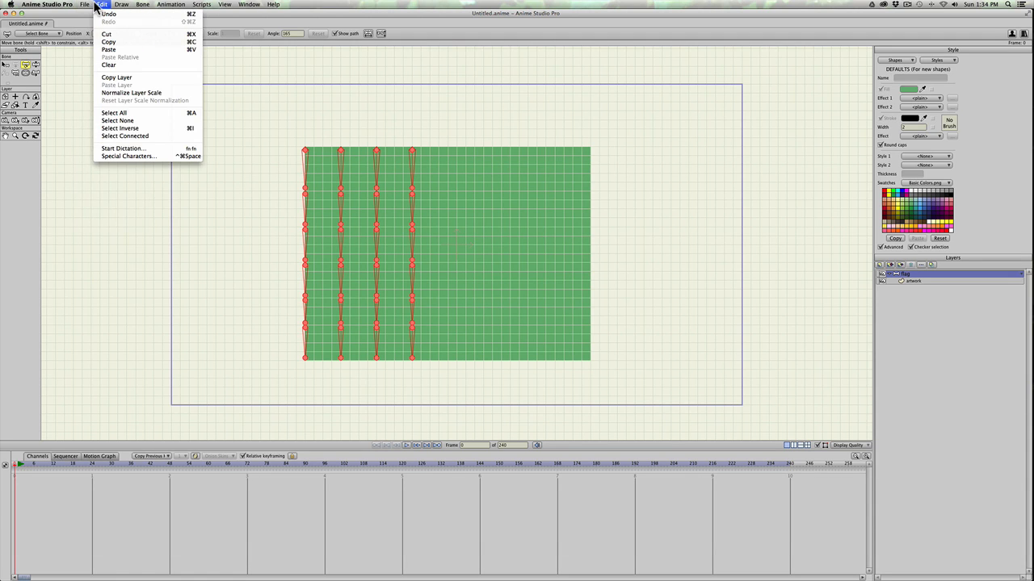
{"action": "mouse_move", "coordinate": [141, 5]}
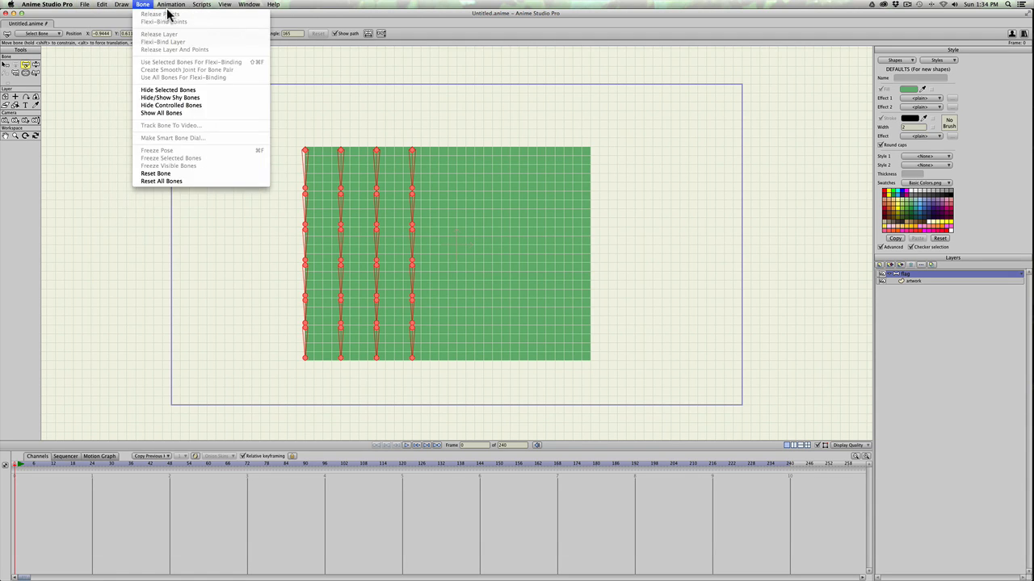
{"action": "left_click", "coordinate": [276, 119]}
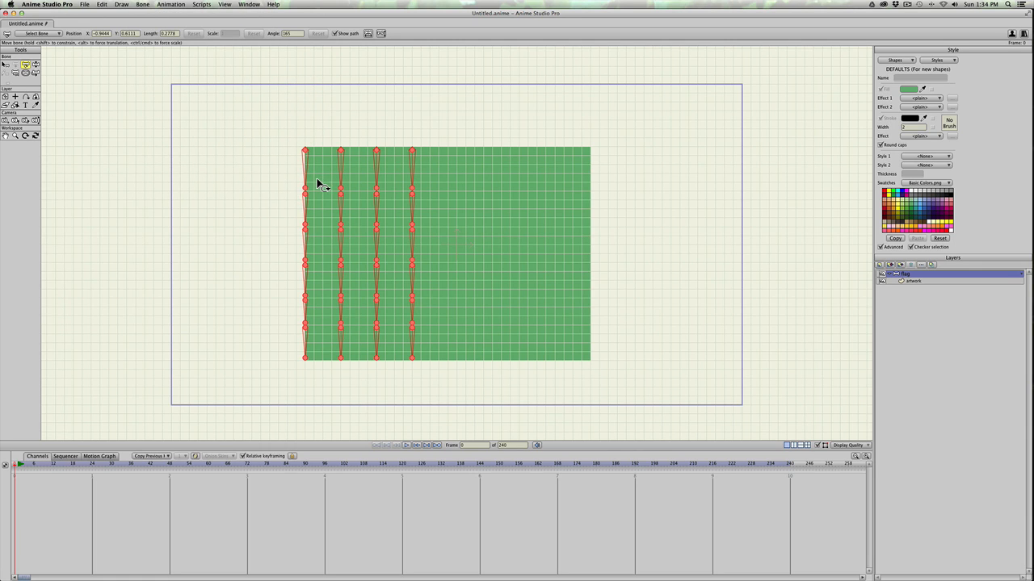
Duplicate all four bone chains and move the copies onto the fifth to eighth mesh columns, starting at X -0.0556
{"action": "key", "text": "super+a"}
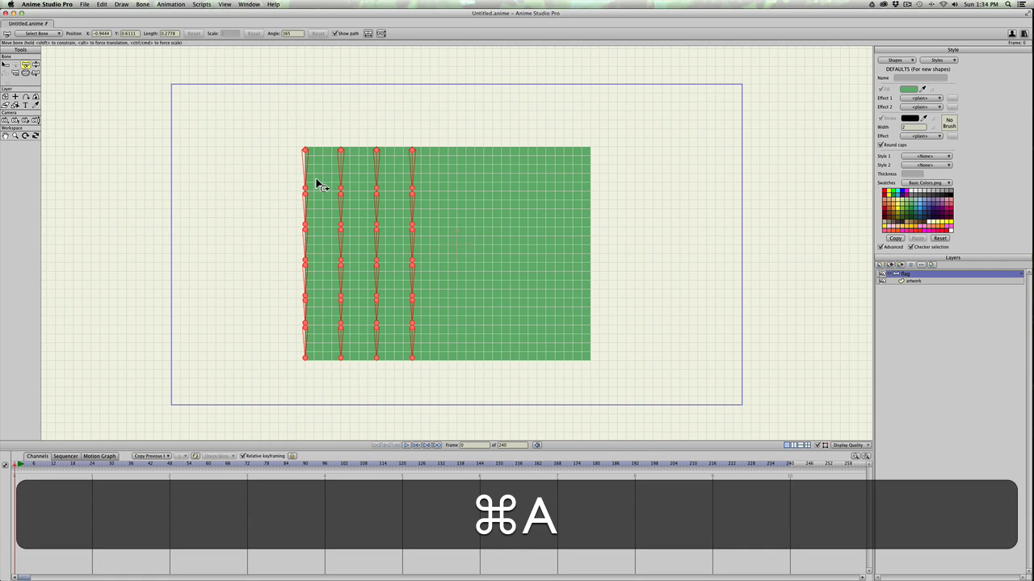
{"action": "key", "text": "super+c"}
{"action": "key", "text": "super+v"}
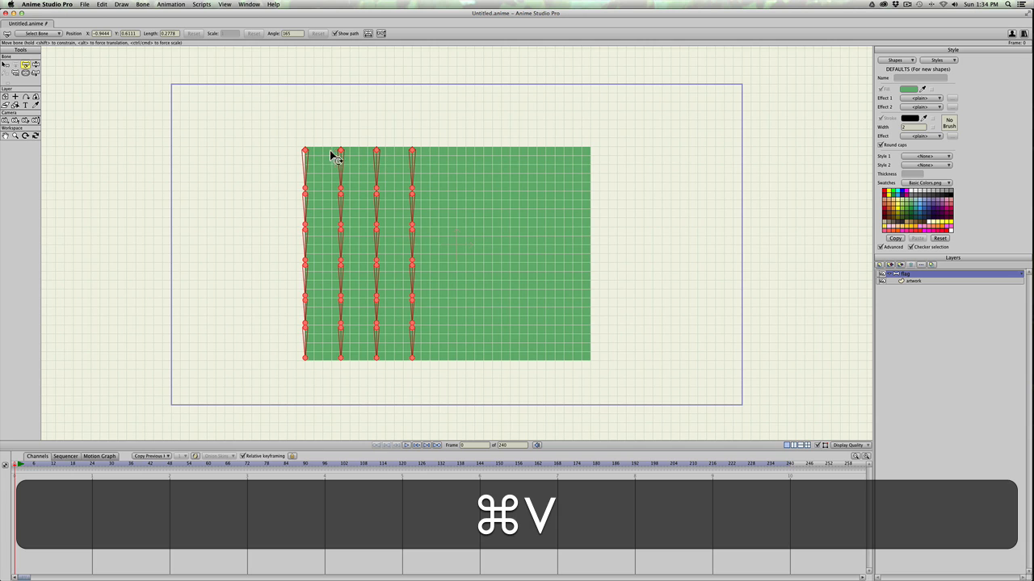
{"action": "left_click_drag", "start_coordinate": [305, 152], "coordinate": [446, 154]}
Duplicate the eighth bone chain and move the copy onto the flag's right edge at X 0.8333
{"action": "left_click", "coordinate": [626, 144]}
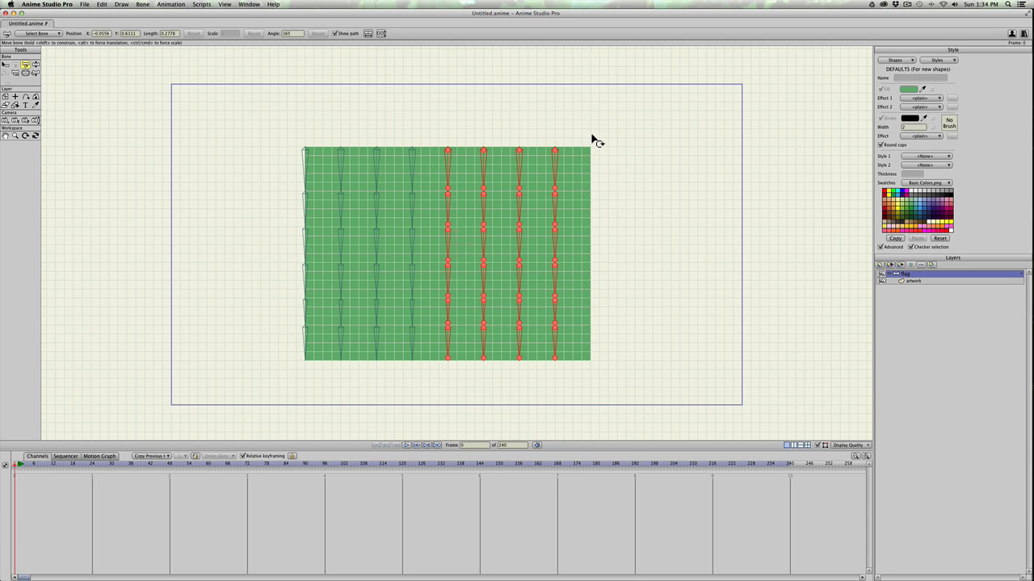
{"action": "key", "text": "b"}
{"action": "left_click_drag", "start_coordinate": [596, 121], "coordinate": [546, 378]}
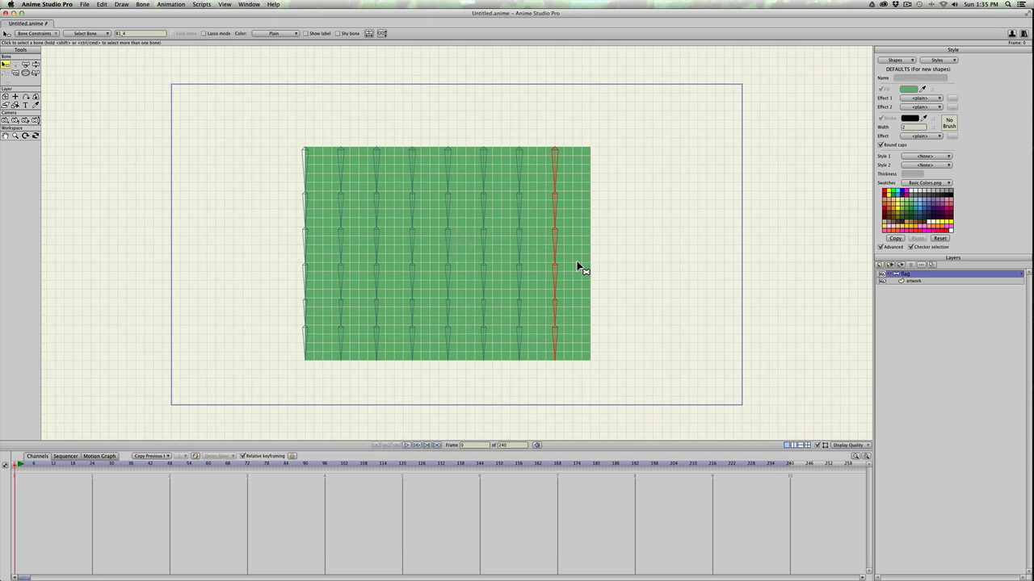
{"action": "key", "text": "super+c"}
{"action": "key", "text": "super+v"}
{"action": "left_click_drag", "start_coordinate": [557, 150], "coordinate": [591, 149]}
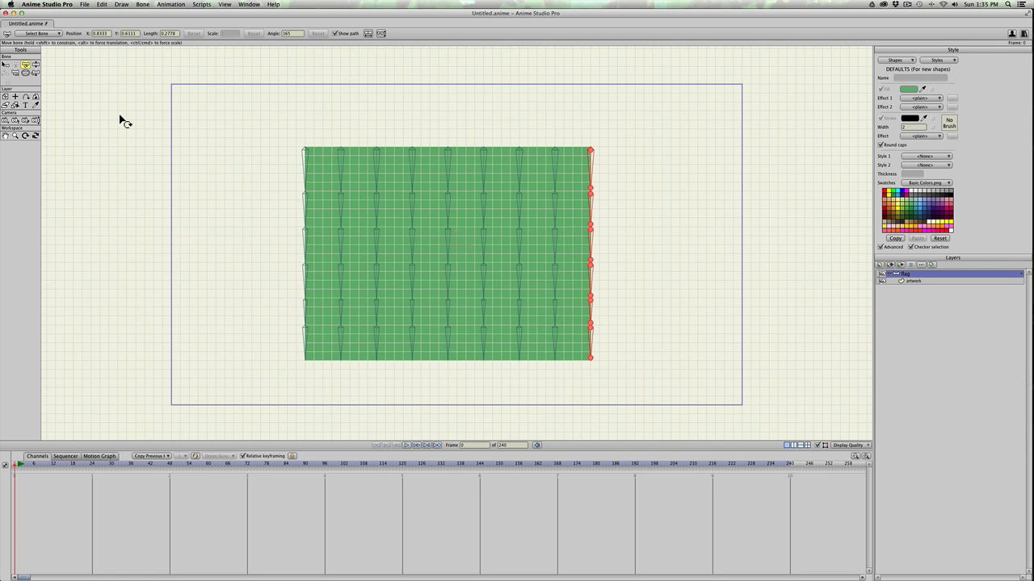
Select all bones and reduce their bone strength to about 0.62 so neighbouring chains' influence areas barely touch
{"action": "key", "text": "super+a"}
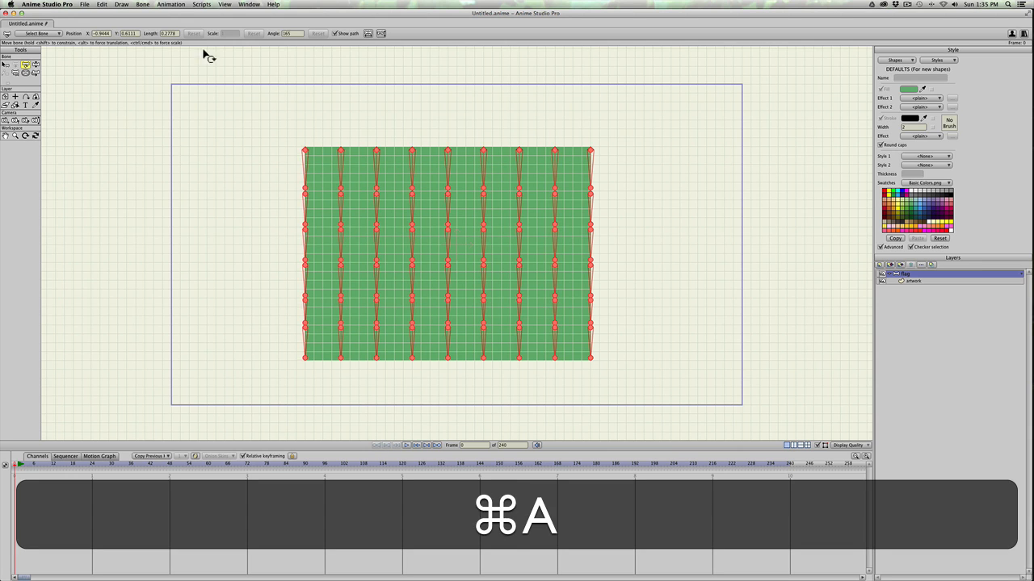
{"action": "left_click", "coordinate": [25, 73]}
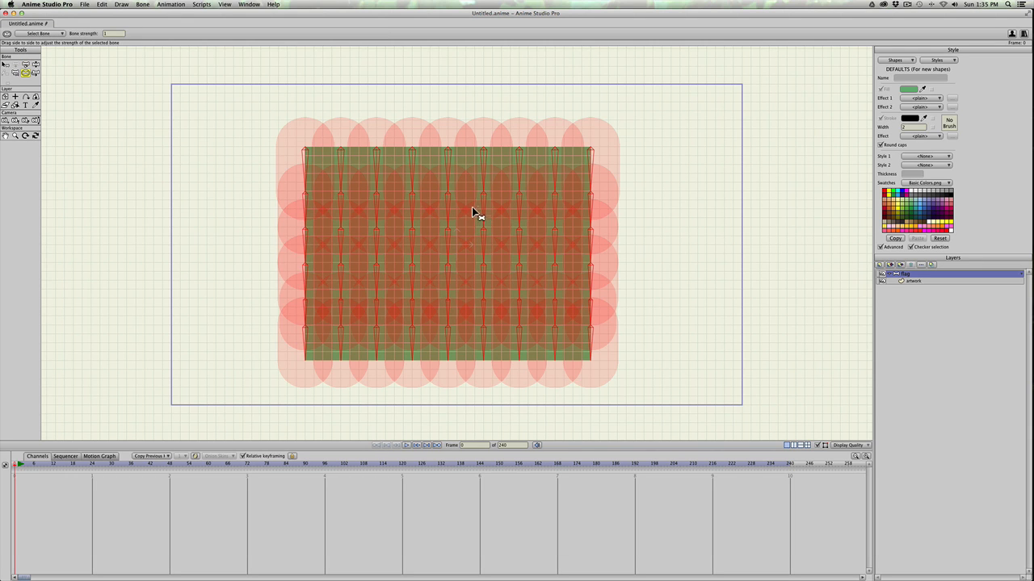
{"action": "left_click_drag", "start_coordinate": [489, 217], "coordinate": [458, 225]}
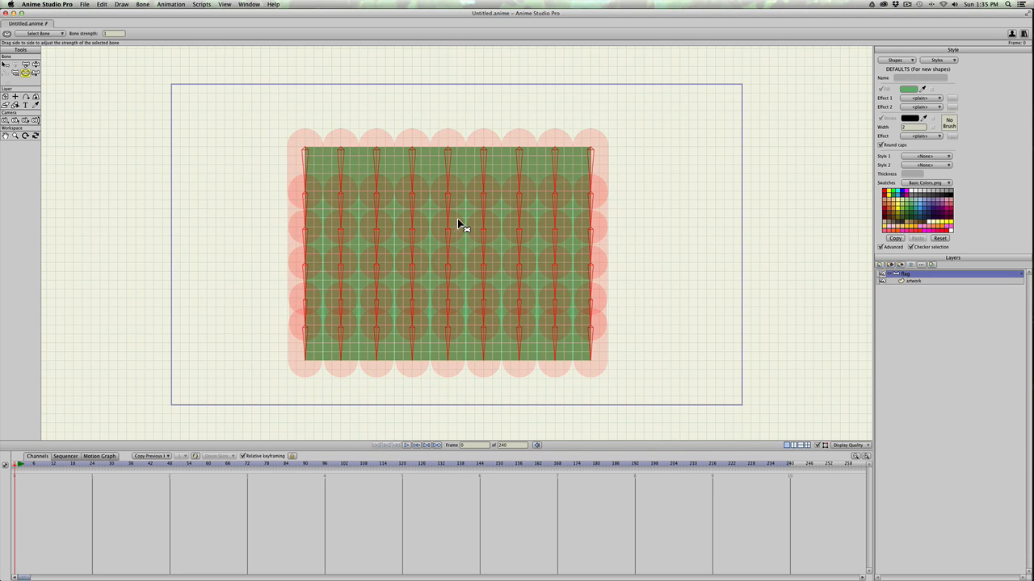
{"action": "left_click", "coordinate": [458, 224]}
Hide the grid, then go to frame 1 of the flag layer with no bones selected
{"action": "key", "text": "super"}
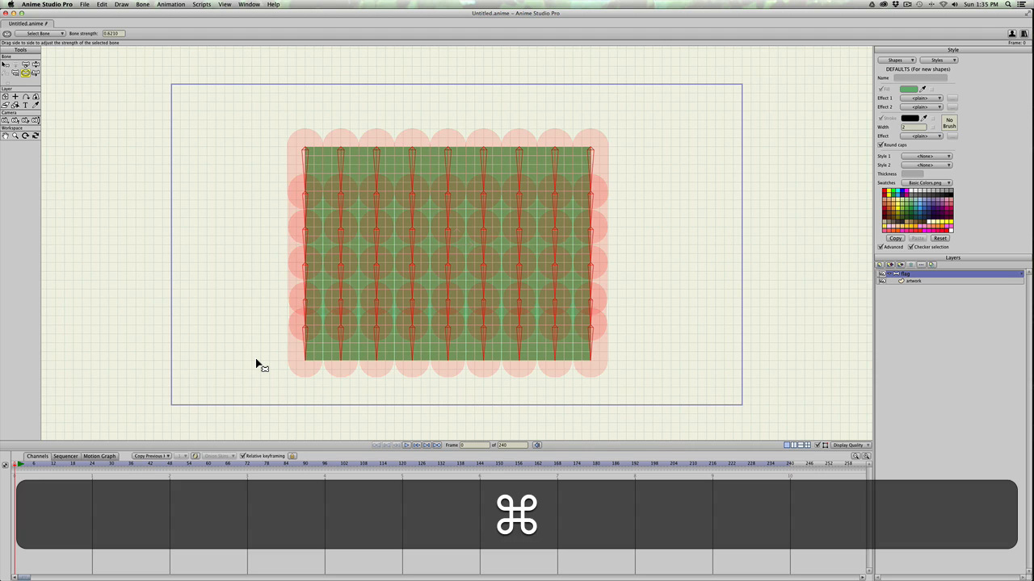
{"action": "key", "text": "super+g"}
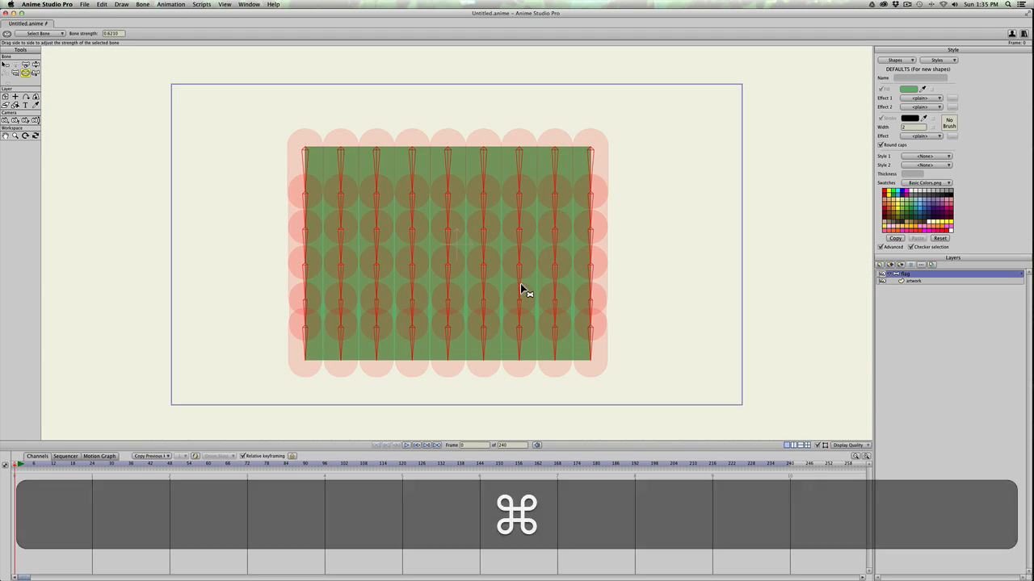
{"action": "left_click", "coordinate": [906, 273]}
{"action": "left_click", "coordinate": [17, 466]}
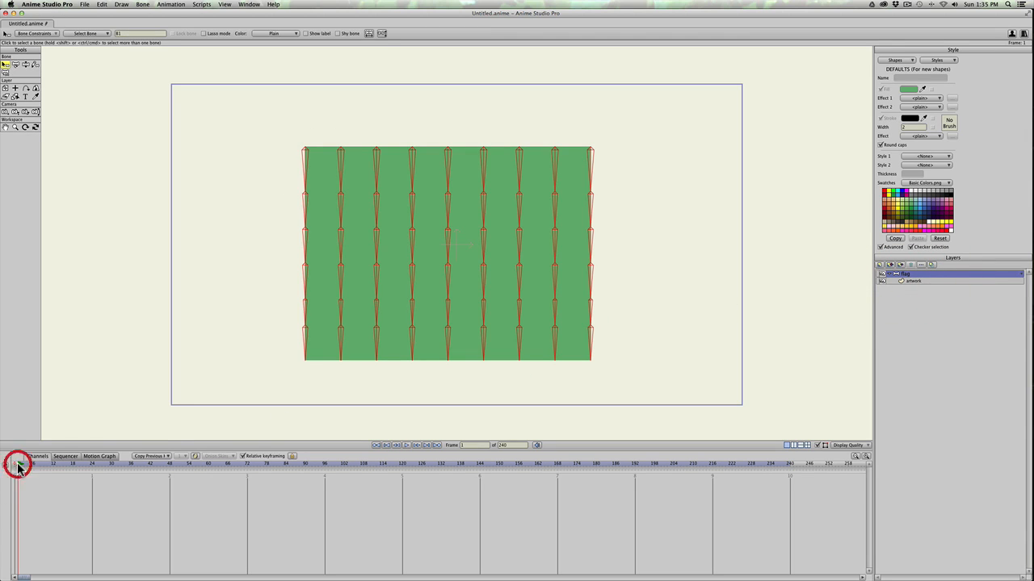
{"action": "key", "text": "b"}
{"action": "left_click", "coordinate": [212, 397]}
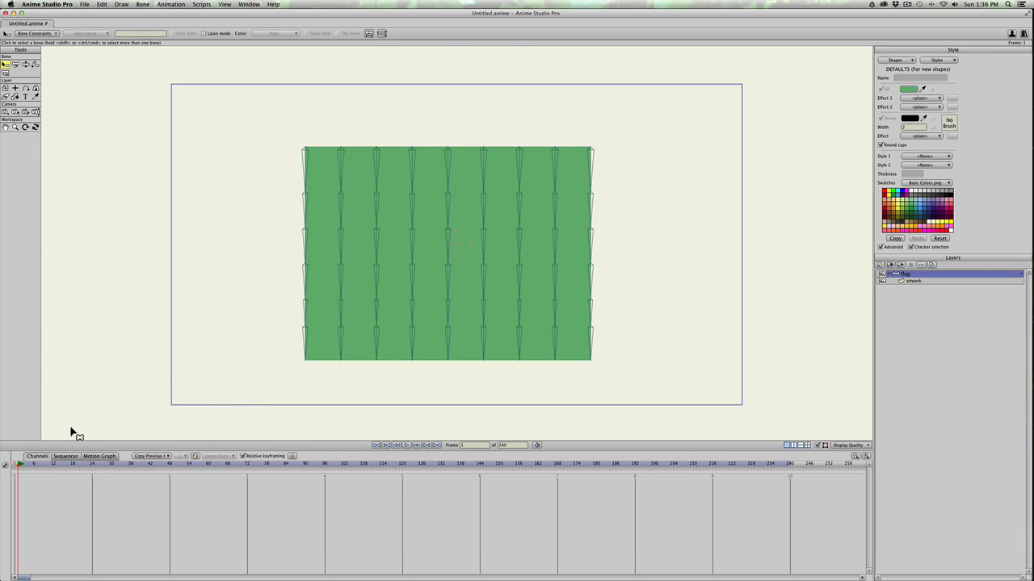
Try moving the top bones of several middle chains at frame 2, then remove the test moves and their keyframes
{"action": "left_click", "coordinate": [23, 467]}
{"action": "left_click_drag", "start_coordinate": [22, 467], "coordinate": [21, 467]}
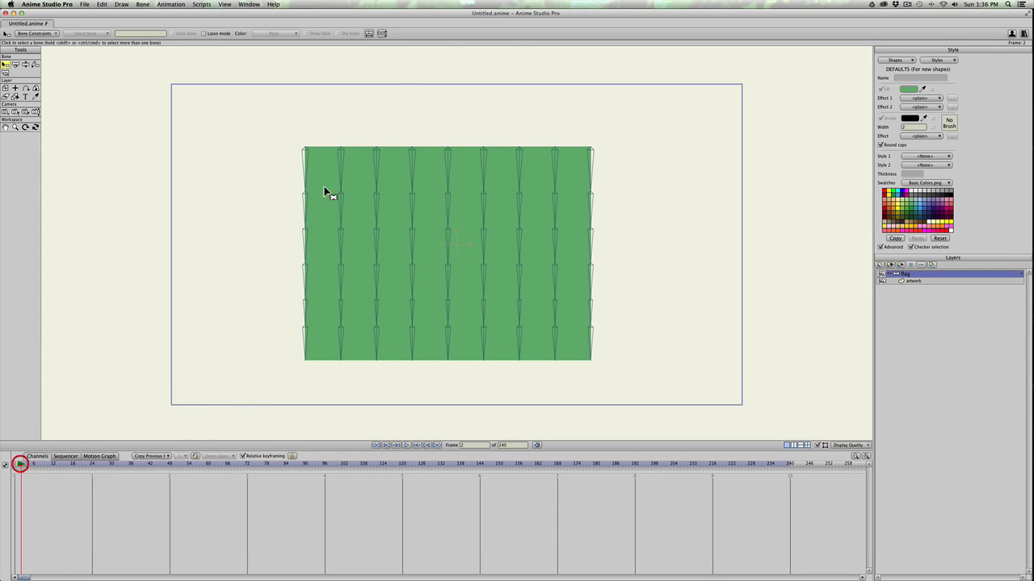
{"action": "key", "text": "t"}
{"action": "left_click_drag", "start_coordinate": [342, 157], "coordinate": [446, 176]}
{"action": "key", "text": "super+z"}
{"action": "key", "text": "super+z"}
{"action": "key", "text": "super+z"}
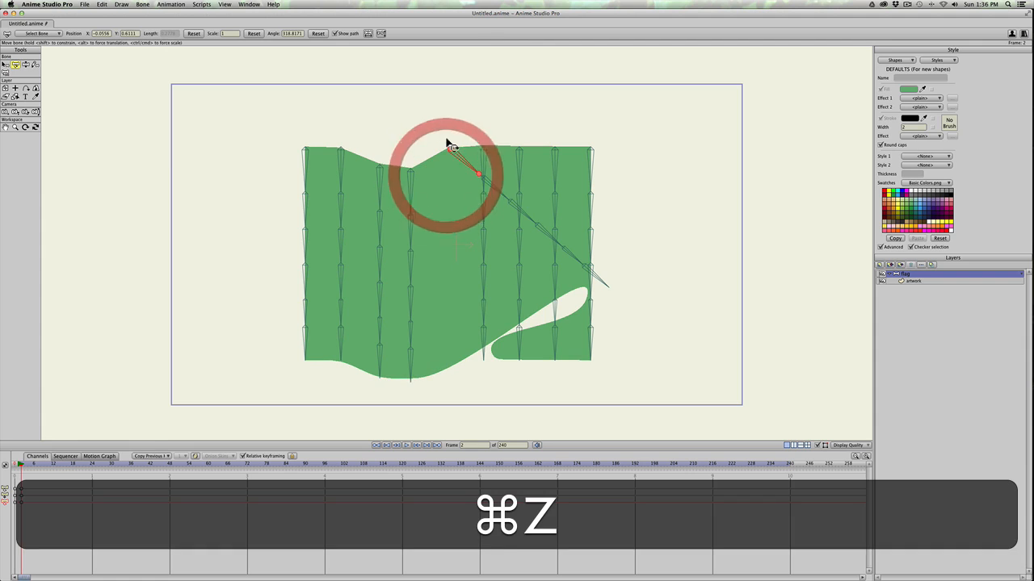
{"action": "key", "text": "super+z"}
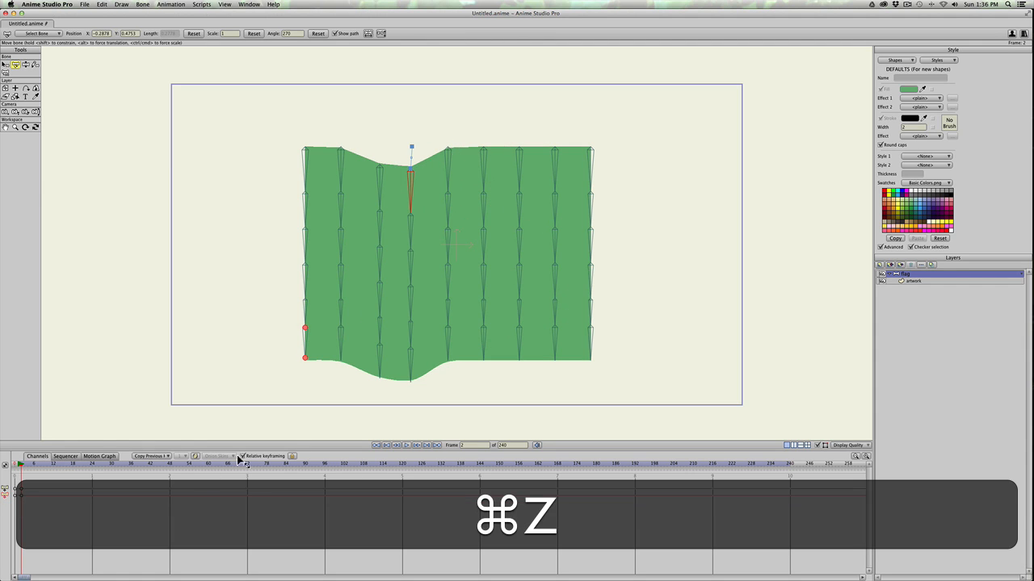
{"action": "left_click_drag", "start_coordinate": [31, 479], "coordinate": [9, 508]}
{"action": "key", "text": "BackSpace"}
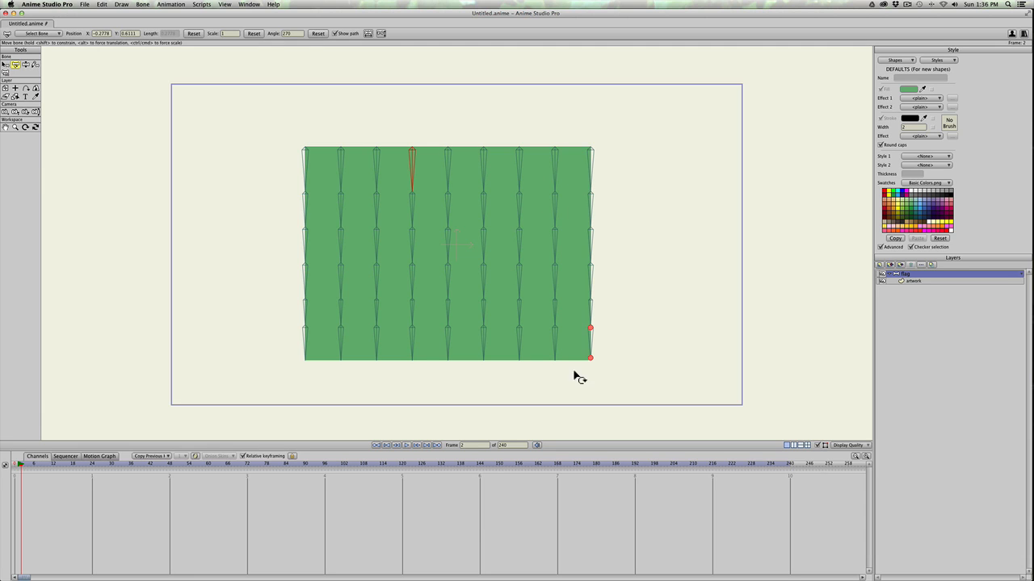
Try moving the eighth chain's top bone slightly at frame 2, then undo the move
{"action": "key", "text": "t"}
{"action": "mouse_move", "coordinate": [554, 150]}
{"action": "left_mouse_down"}
{"action": "mouse_move", "coordinate": [551, 134]}
{"action": "mouse_move", "coordinate": [560, 158]}
{"action": "left_mouse_up"}
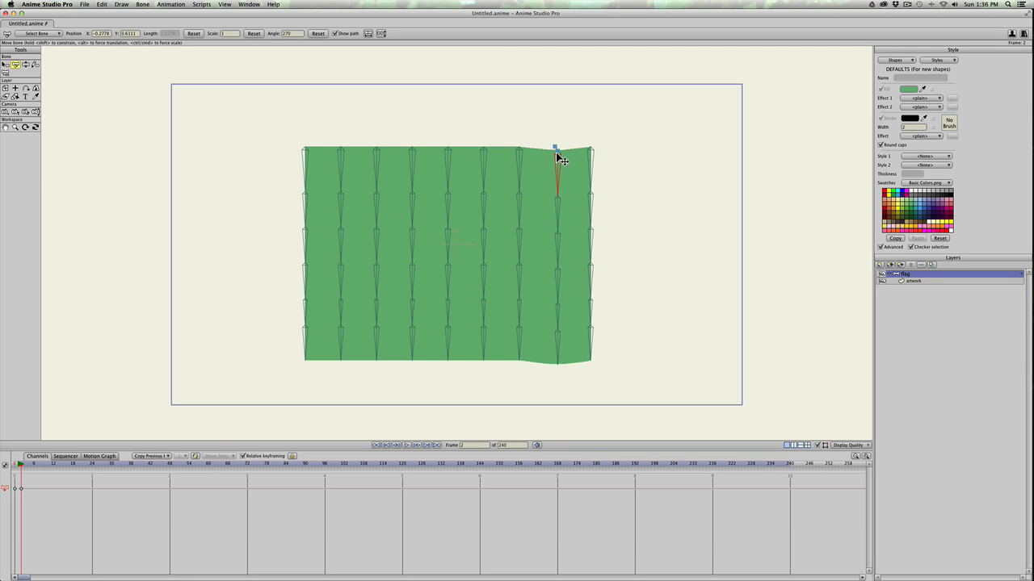
{"action": "key", "text": "super+z"}
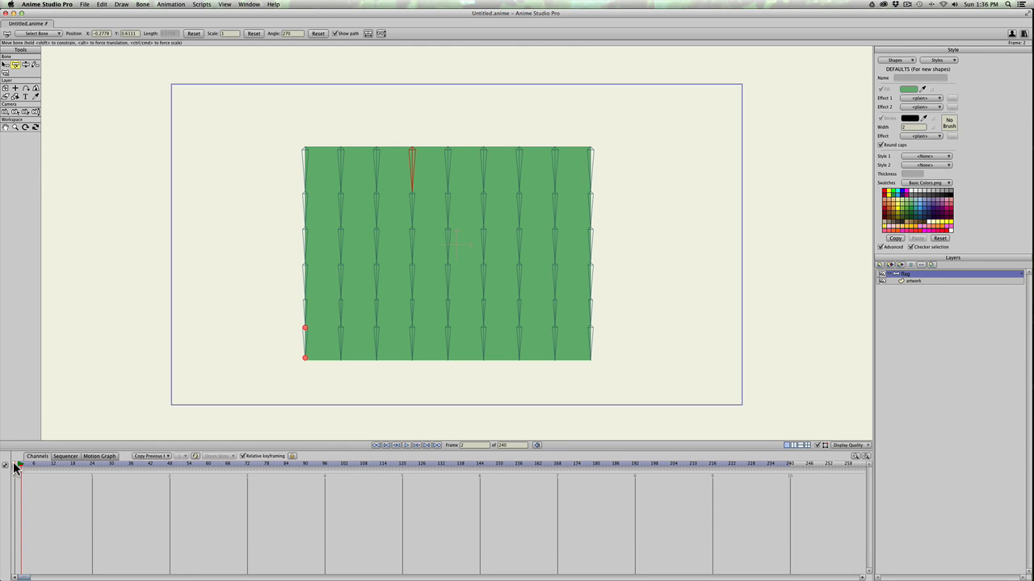
At frame 1, move the top bones of the second to ninth chains down and left, placing the second at X -0.7901, Y 0.5256
{"action": "left_click", "coordinate": [16, 464]}
{"action": "left_click", "coordinate": [426, 365]}
{"action": "key", "text": "b"}
{"action": "left_click_drag", "start_coordinate": [617, 135], "coordinate": [333, 171]}
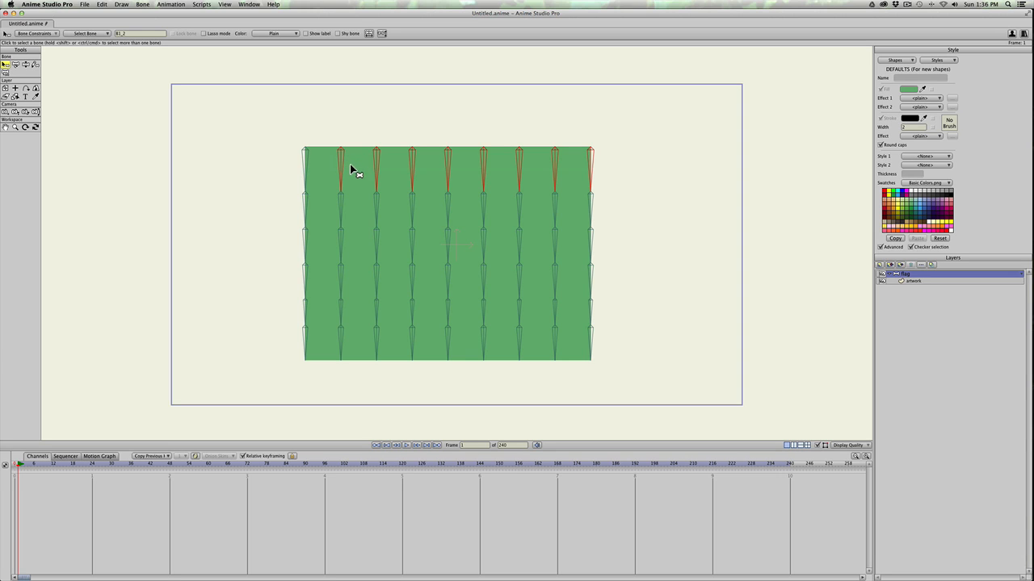
{"action": "key", "text": "t"}
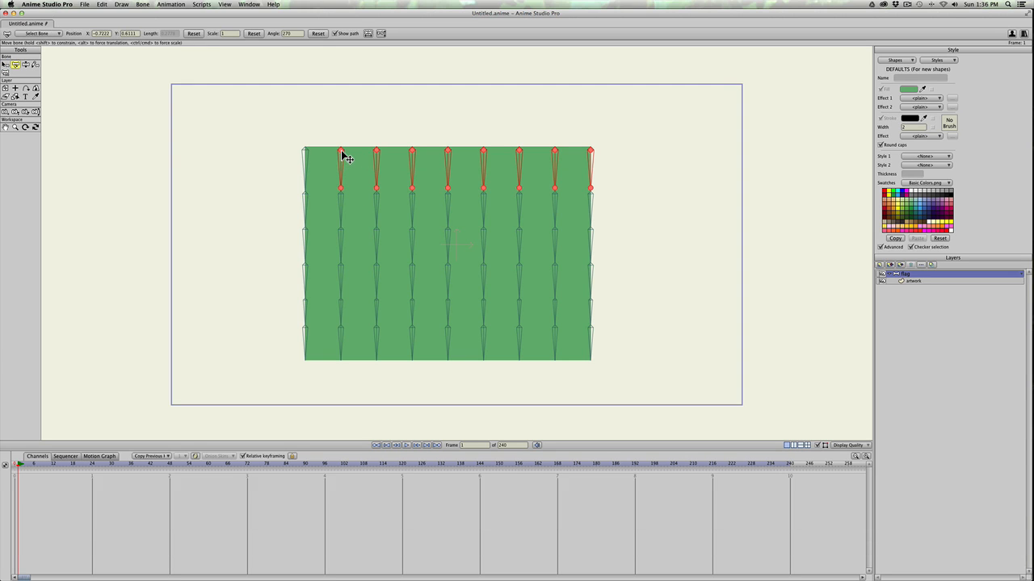
{"action": "key", "text": "t"}
{"action": "left_click_drag", "start_coordinate": [345, 157], "coordinate": [331, 163]}
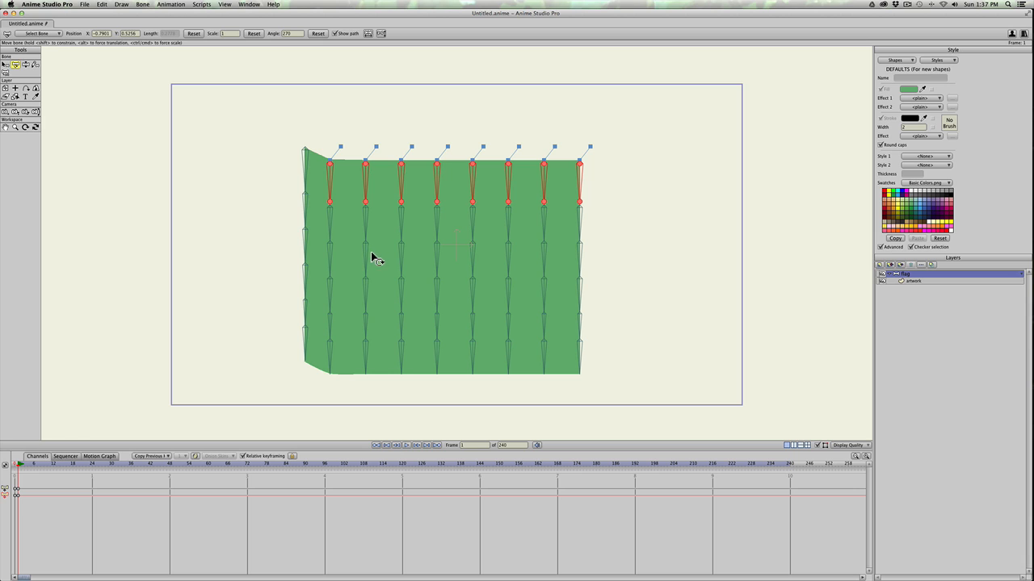
Shift the top bones of the third to ninth chains closer together horizontally at frame 1, ending with the last at X 0.6271
{"action": "key", "text": "t"}
{"action": "left_click", "coordinate": [364, 165]}
{"action": "left_click", "coordinate": [364, 142]}
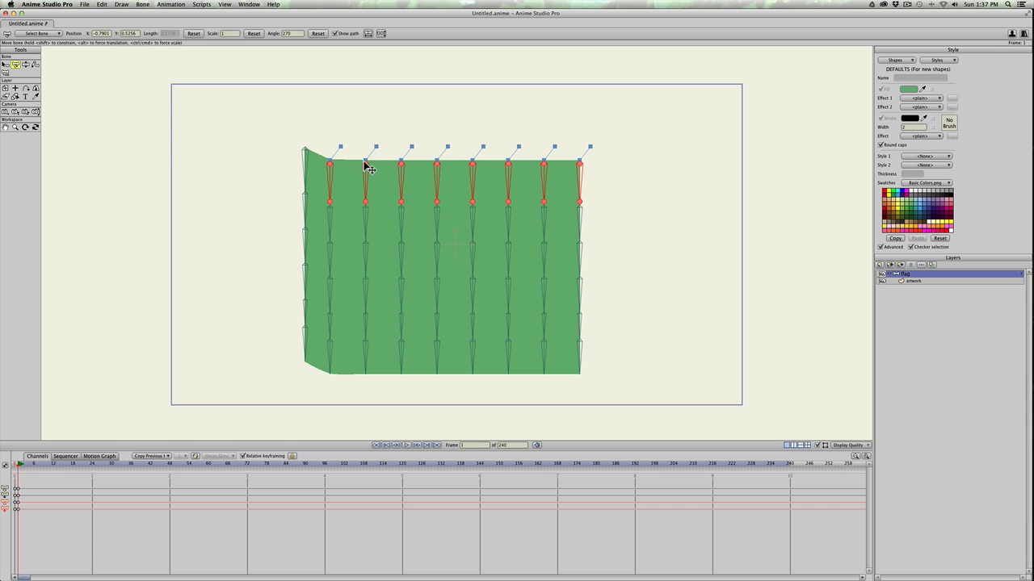
{"action": "key", "text": "t"}
{"action": "left_click", "coordinate": [358, 139]}
{"action": "key", "text": "b"}
{"action": "left_click", "coordinate": [364, 161]}
{"action": "key", "text": "t"}
{"action": "left_click_drag", "start_coordinate": [367, 165], "coordinate": [359, 164]}
{"action": "left_click", "coordinate": [400, 165], "text": "shift"}
{"action": "left_click_drag", "start_coordinate": [401, 165], "coordinate": [557, 165]}
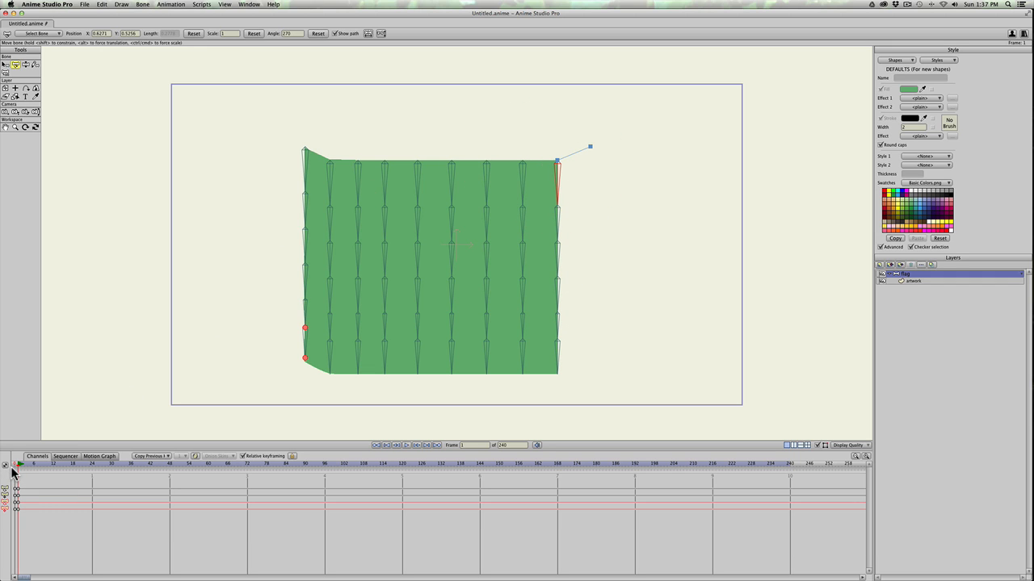
{"action": "left_click_drag", "start_coordinate": [18, 467], "coordinate": [34, 464]}
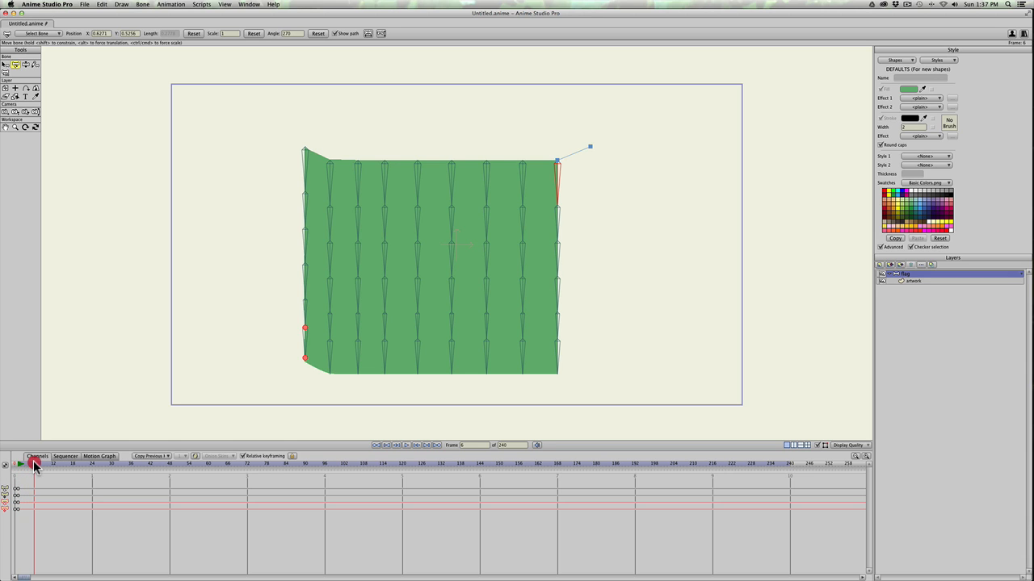
{"action": "key", "text": "g"}
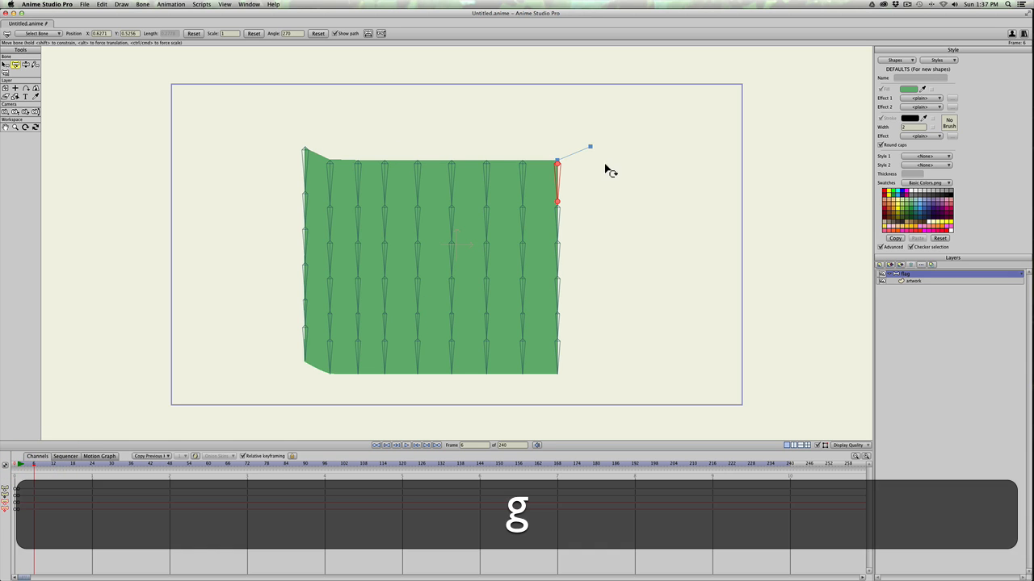
{"action": "left_click_drag", "start_coordinate": [602, 151], "coordinate": [492, 167]}
{"action": "key", "text": "super+z"}
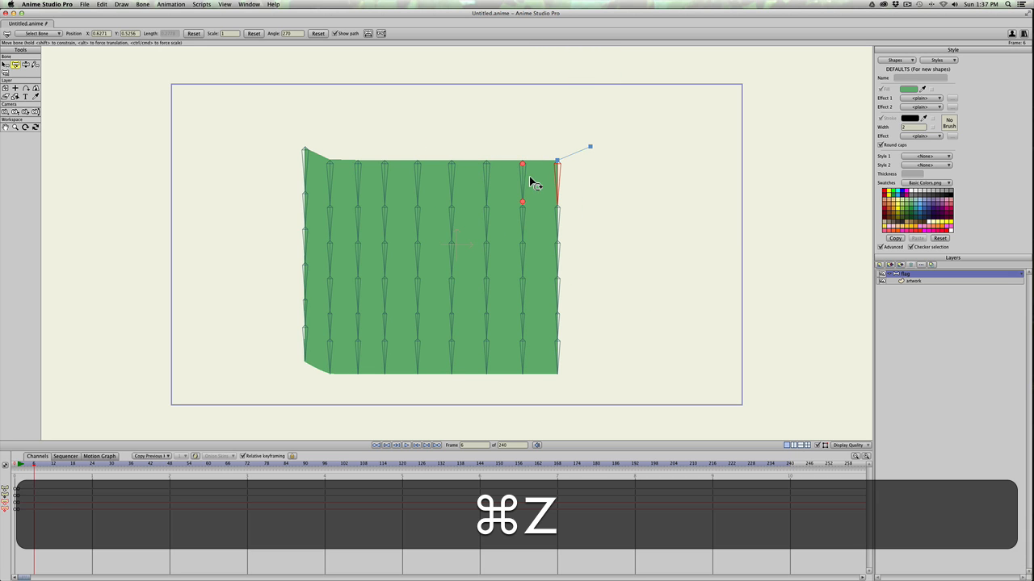
{"action": "key", "text": "b"}
{"action": "left_click_drag", "start_coordinate": [589, 134], "coordinate": [327, 184]}
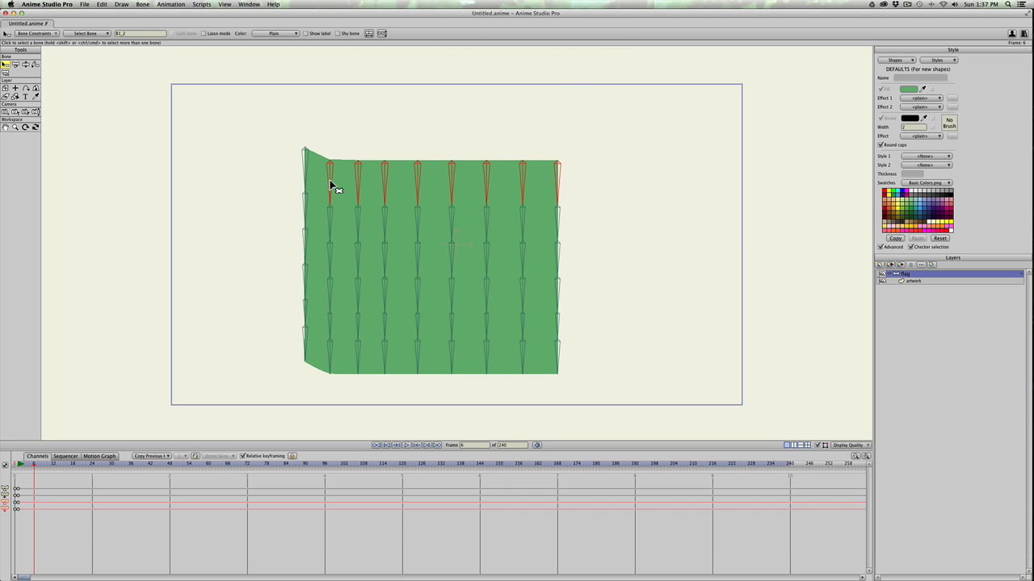
{"action": "left_click", "coordinate": [331, 184]}
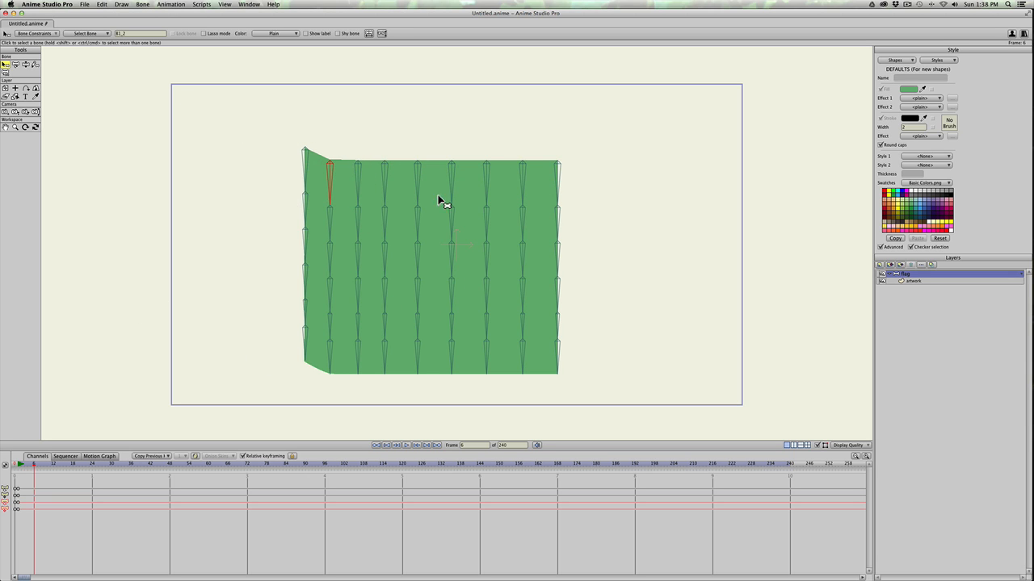
Try freezing the pose of all bones at frame 6, then delete the keyframes there
{"action": "key", "text": "super+a"}
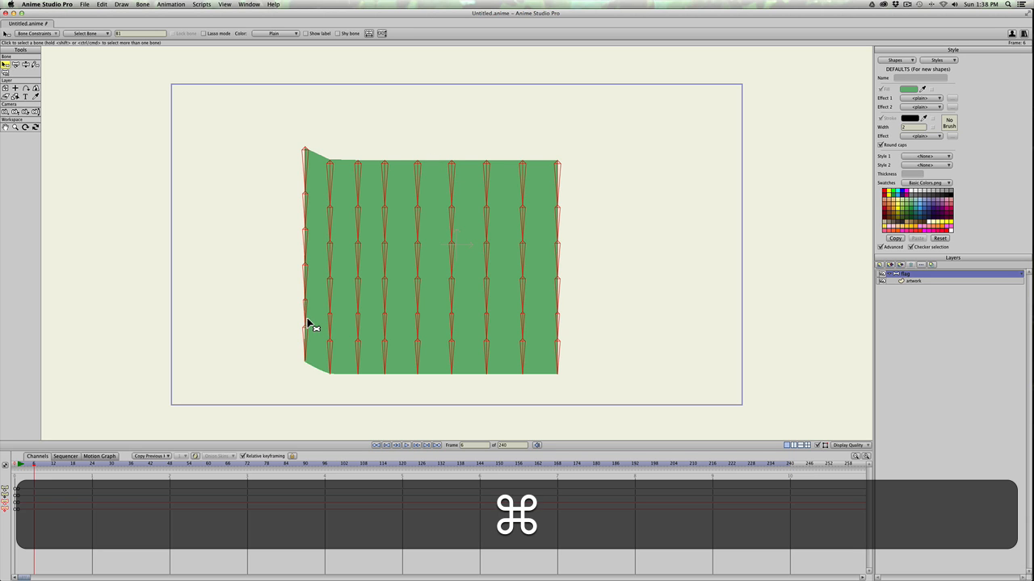
{"action": "key", "text": "super+f"}
{"action": "left_click_drag", "start_coordinate": [40, 485], "coordinate": [30, 509]}
{"action": "key", "text": "BackSpace"}
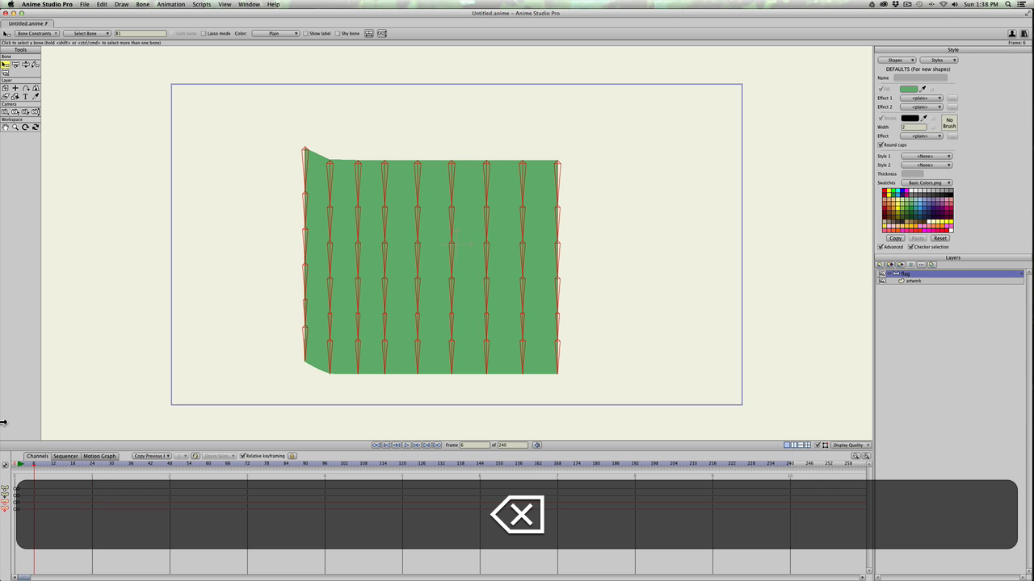
Select all bones at frame 1 and freeze their pose
{"action": "left_click", "coordinate": [19, 463]}
{"action": "key", "text": "super+a"}
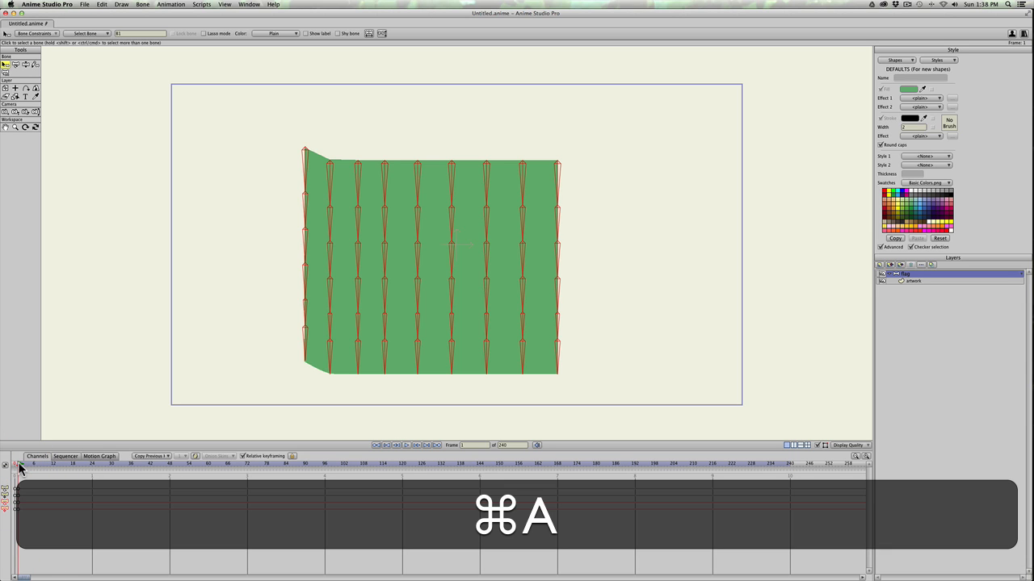
{"action": "key", "text": "super+f"}
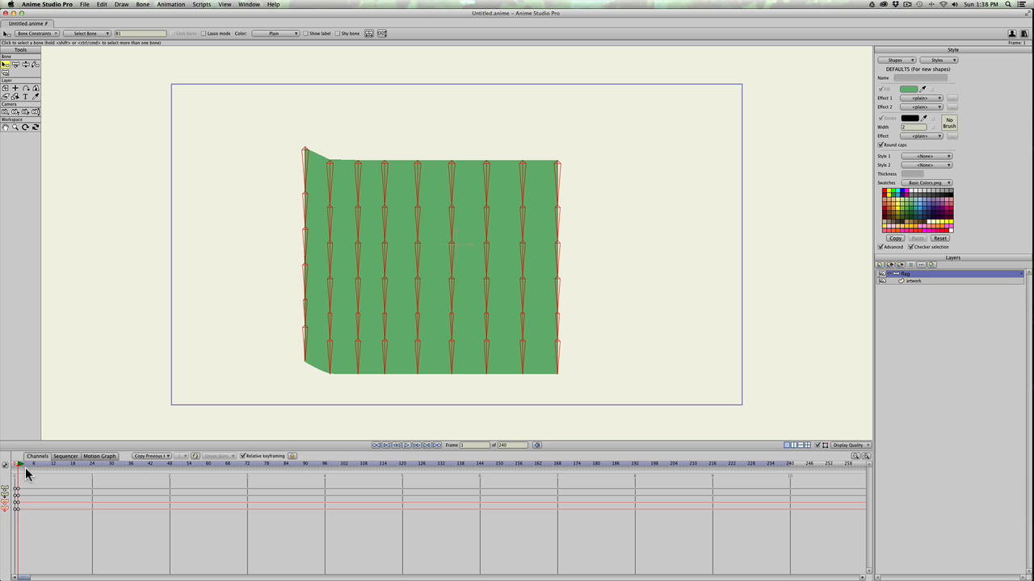
At frame 6, raise the top bones of the second to ninth chains, placing the second at X -0.7172, Y 0.6715
{"action": "left_click", "coordinate": [33, 464]}
{"action": "key", "text": "b"}
{"action": "left_click_drag", "start_coordinate": [587, 135], "coordinate": [373, 143]}
{"action": "key", "text": "t"}
{"action": "key", "text": "super+z"}
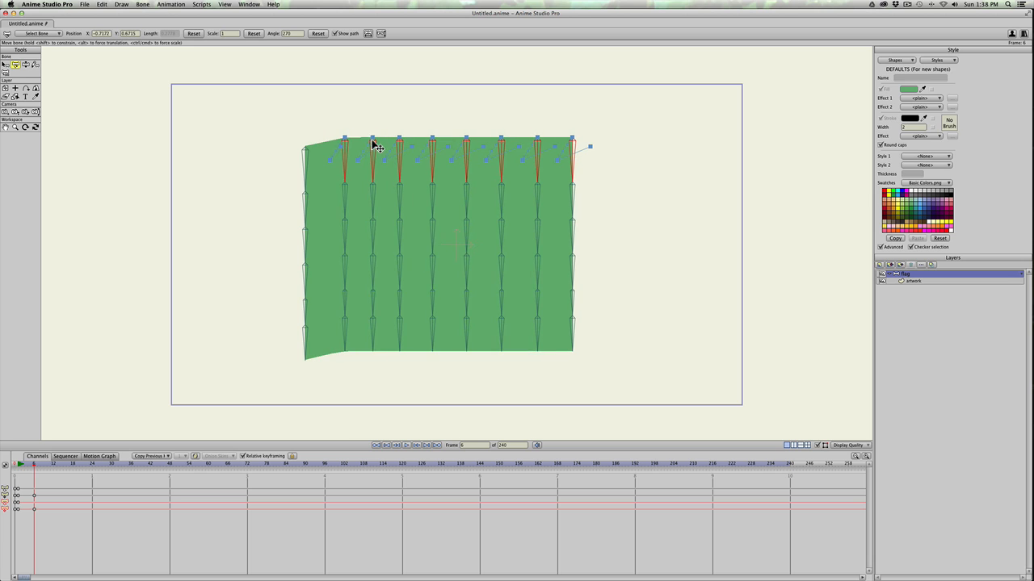
{"action": "key", "text": "super+z"}
{"action": "left_click", "coordinate": [359, 126]}
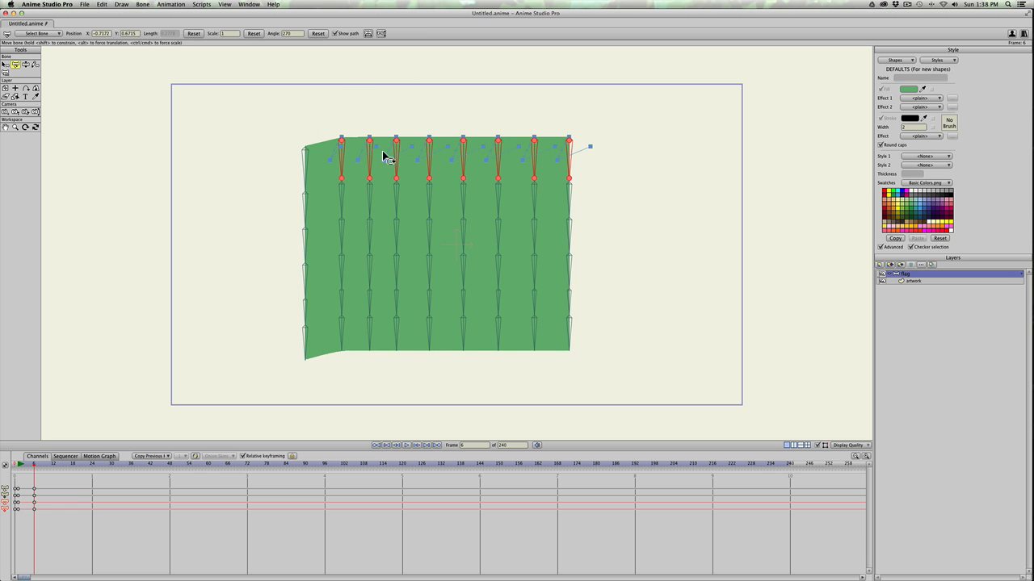
Spread the top bones of the third to ninth chains farther apart horizontally at frame 6, ending with the last at X 0.8384
{"action": "key", "text": "y"}
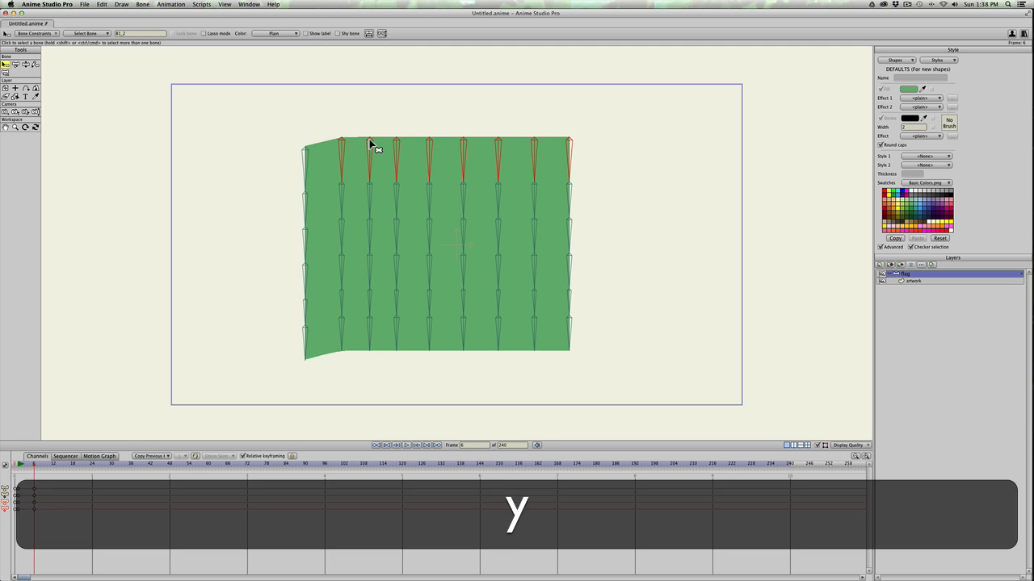
{"action": "key", "text": "t"}
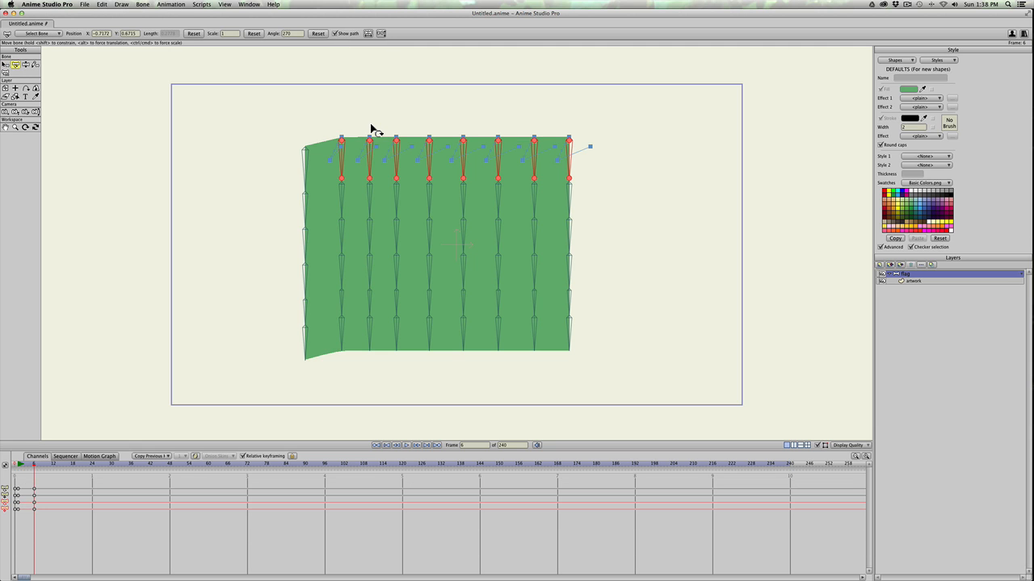
{"action": "key", "text": "b"}
{"action": "left_click", "coordinate": [373, 119]}
{"action": "key", "text": "t"}
{"action": "left_click_drag", "start_coordinate": [372, 140], "coordinate": [417, 147]}
{"action": "key", "text": "shift"}
{"action": "left_click", "coordinate": [413, 143]}
{"action": "left_click_drag", "start_coordinate": [427, 145], "coordinate": [592, 142]}
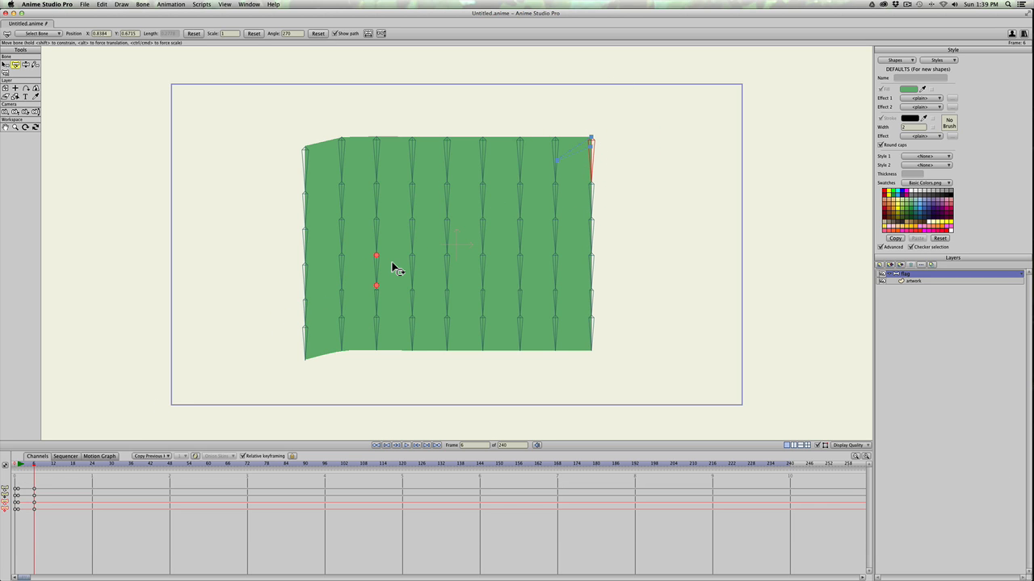
Select all bones at frame 6 and freeze their pose
{"action": "key", "text": "super"}
{"action": "key", "text": "super+a"}
{"action": "key", "text": "super+f"}
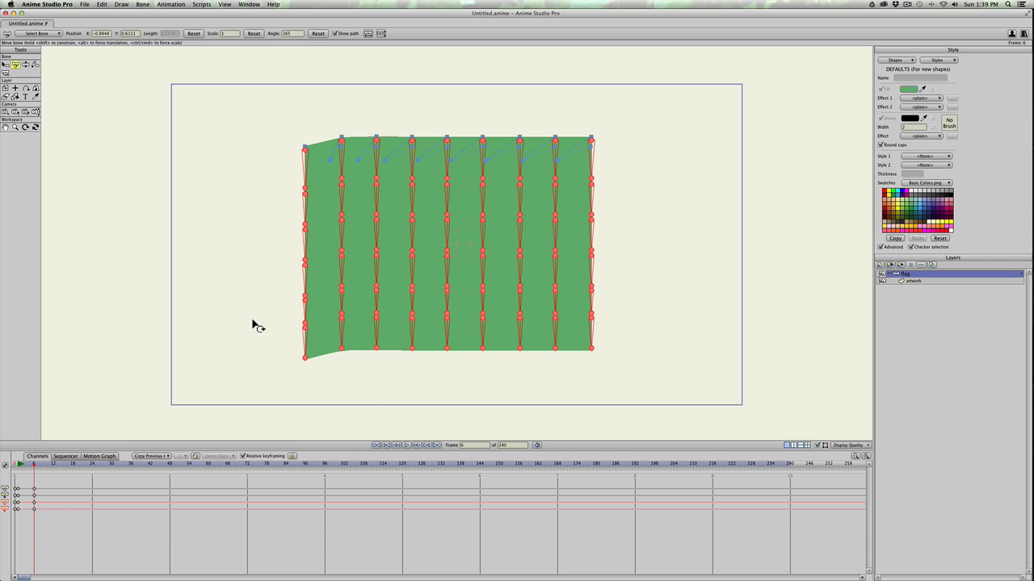
Copy all keyframes from frame 1 and paste them at frame 12
{"action": "left_click", "coordinate": [53, 462]}
{"action": "left_click", "coordinate": [20, 488]}
{"action": "left_click_drag", "start_coordinate": [20, 487], "coordinate": [16, 514]}
{"action": "key", "text": "super+c"}
{"action": "key", "text": "super+v"}
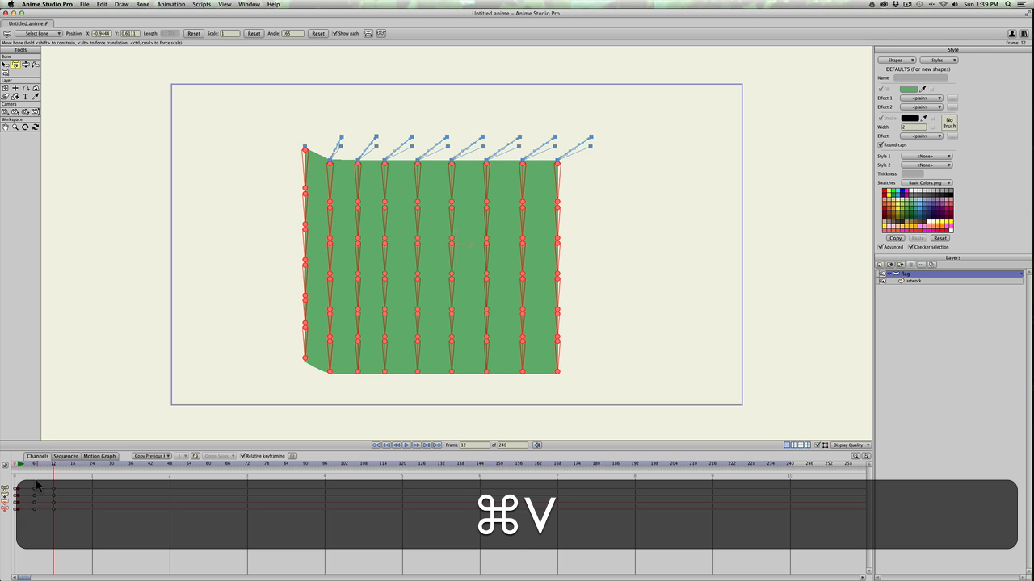
Set the frame 12 keyframes to Cycle interpolation, with a relative cycle going back 11 frames
{"action": "mouse_move", "coordinate": [15, 464]}
{"action": "left_mouse_down"}
{"action": "mouse_move", "coordinate": [82, 470]}
{"action": "mouse_move", "coordinate": [13, 466]}
{"action": "left_mouse_up"}
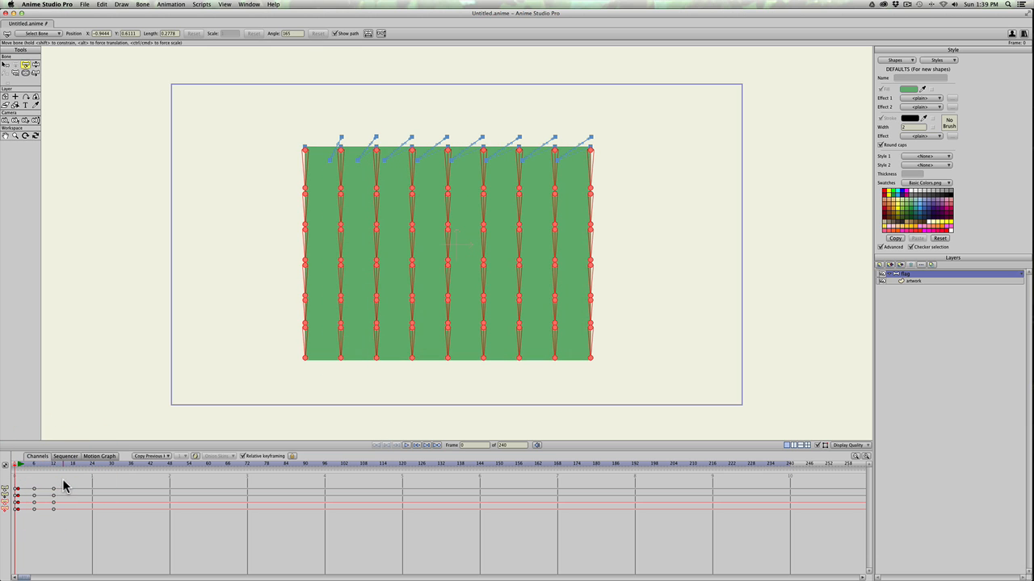
{"action": "left_click_drag", "start_coordinate": [64, 487], "coordinate": [53, 513]}
{"action": "right_click", "coordinate": [53, 494]}
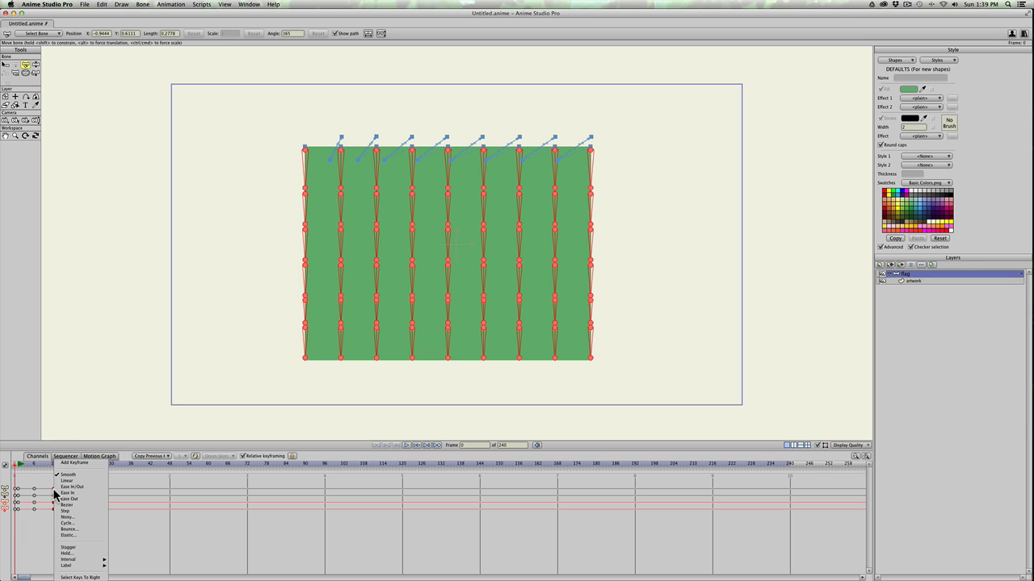
{"action": "left_click", "coordinate": [65, 524]}
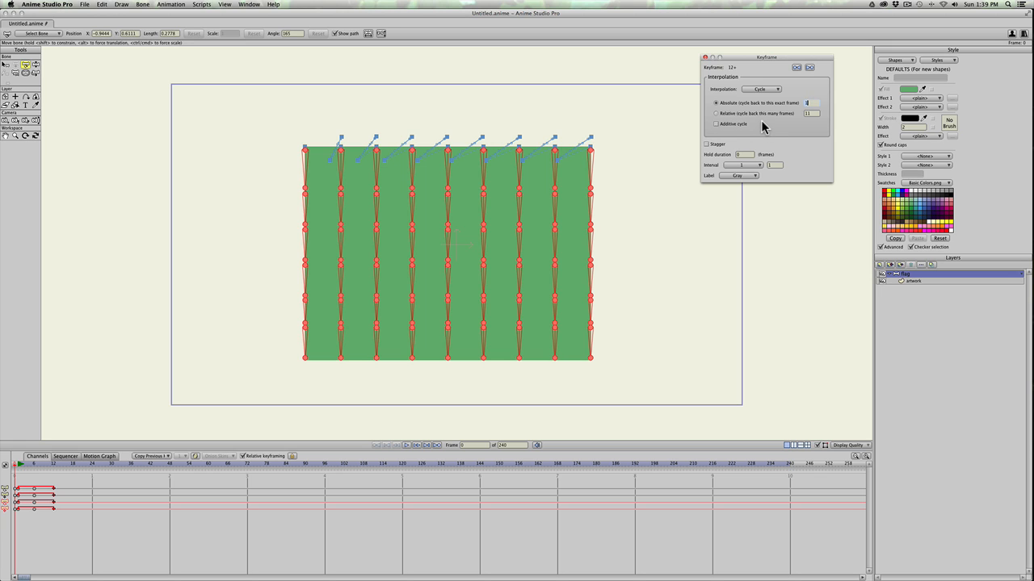
{"action": "left_click", "coordinate": [716, 114]}
Play back the cycled flag motion, return to frame 0 and close the keyframe settings
{"action": "mouse_move", "coordinate": [20, 465]}
{"action": "left_mouse_down"}
{"action": "mouse_move", "coordinate": [64, 465]}
{"action": "mouse_move", "coordinate": [1, 462]}
{"action": "left_mouse_up"}
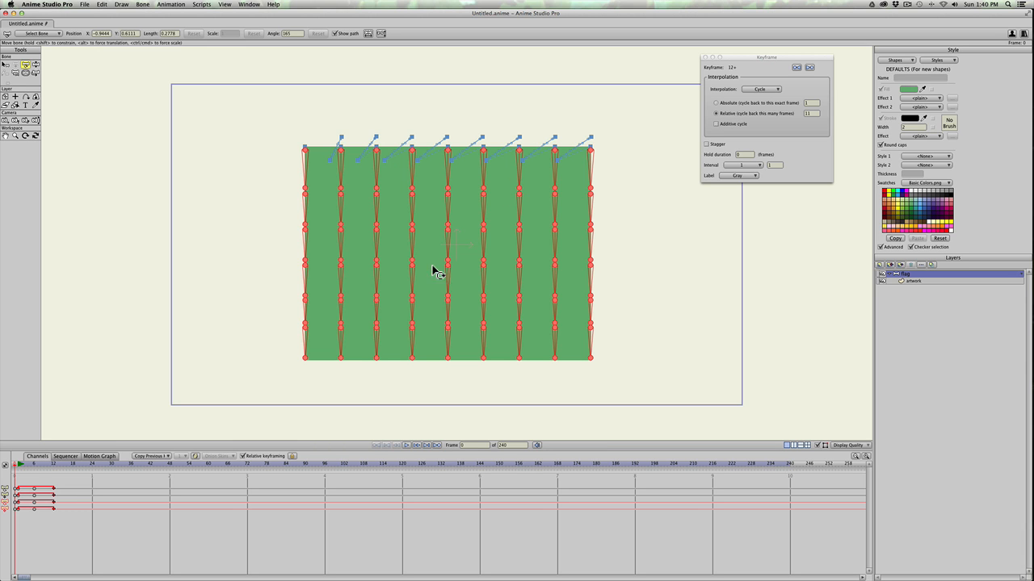
{"action": "key", "text": "space"}
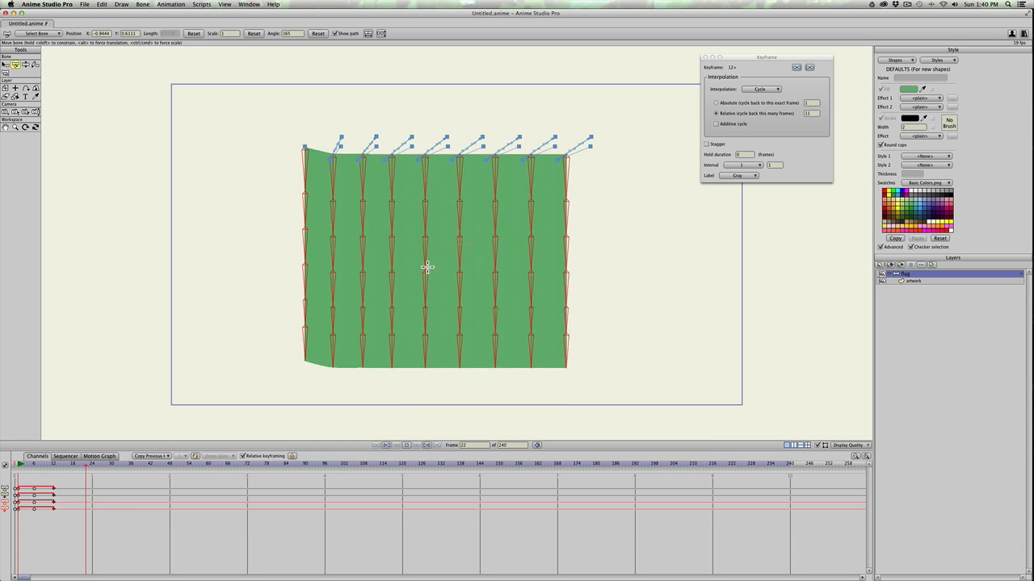
{"action": "key", "text": "space"}
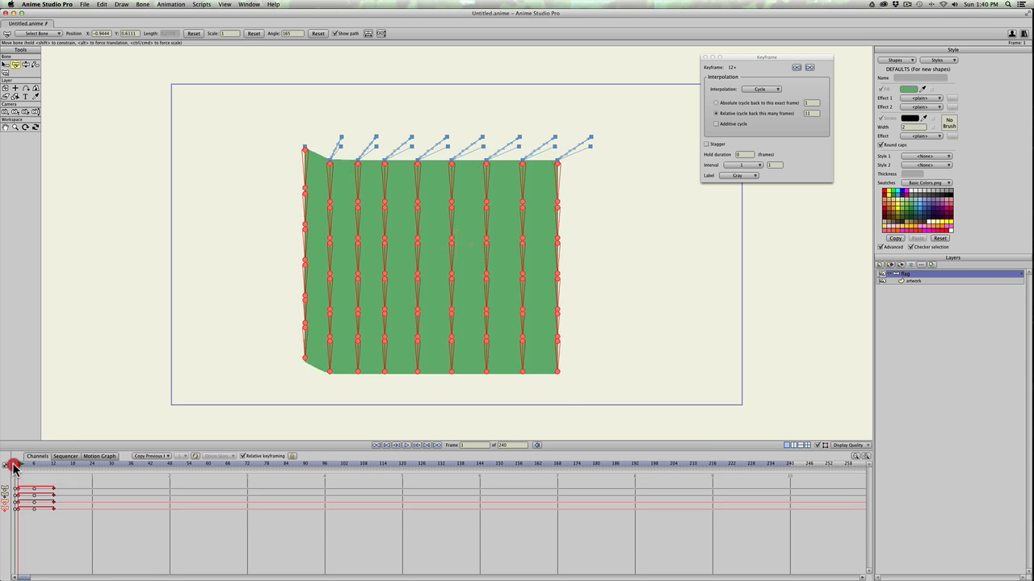
{"action": "left_click", "coordinate": [6, 464]}
{"action": "left_click", "coordinate": [705, 59]}
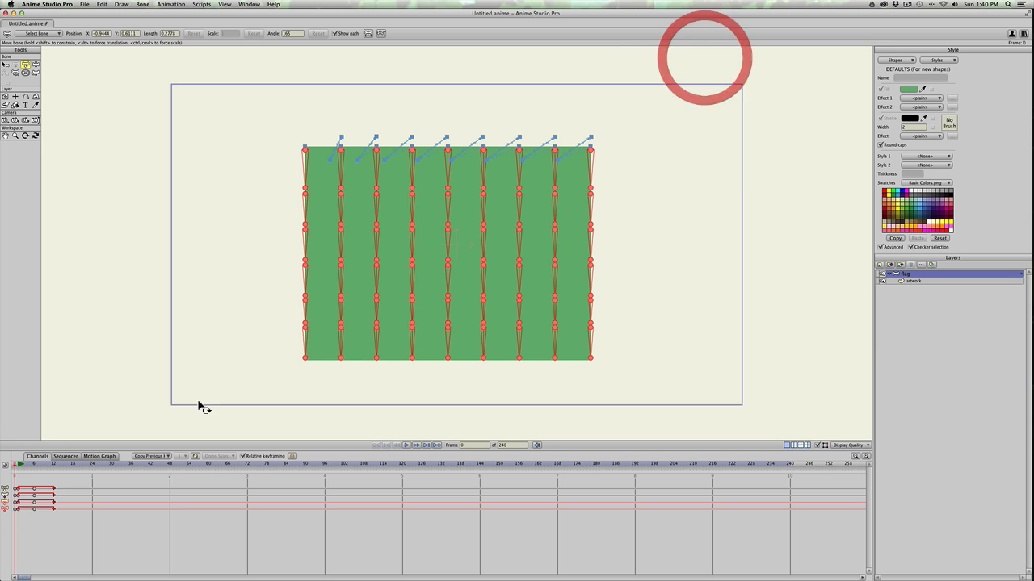
At frame 1, select the top bones of the third to ninth chains and shift their selected-bone position keyframes two frames later
{"action": "left_click", "coordinate": [19, 465]}
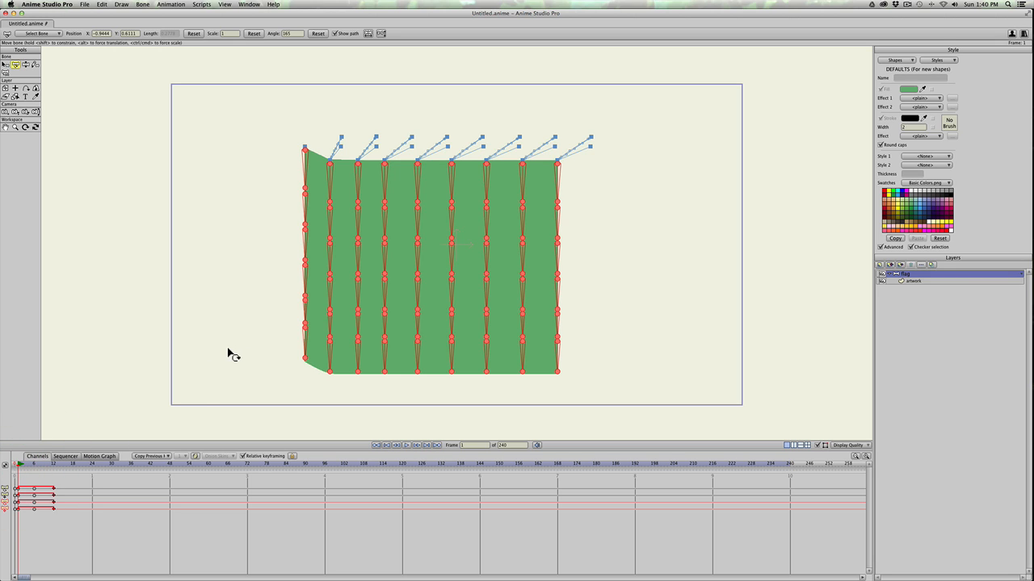
{"action": "key", "text": "b"}
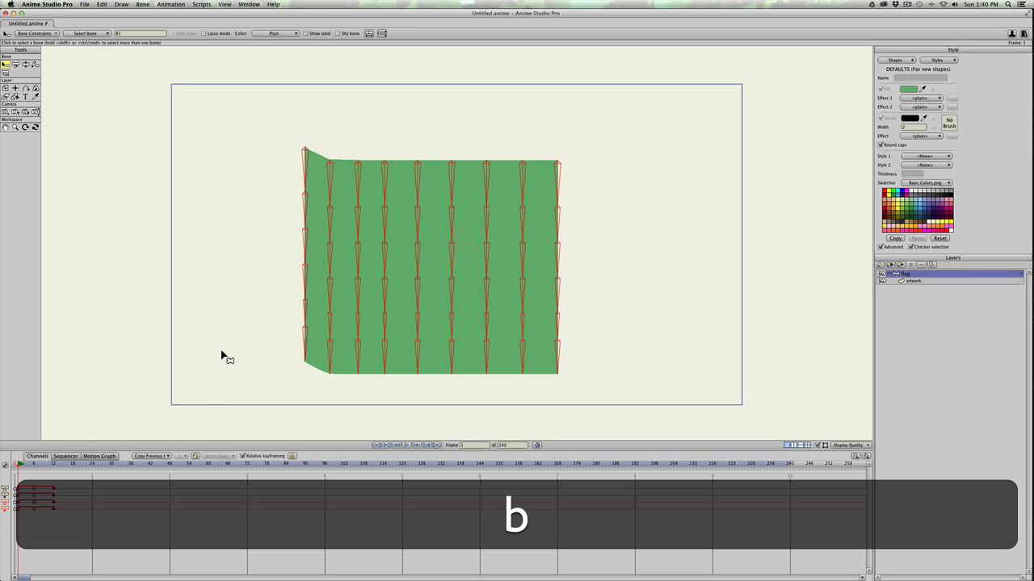
{"action": "left_click", "coordinate": [326, 132]}
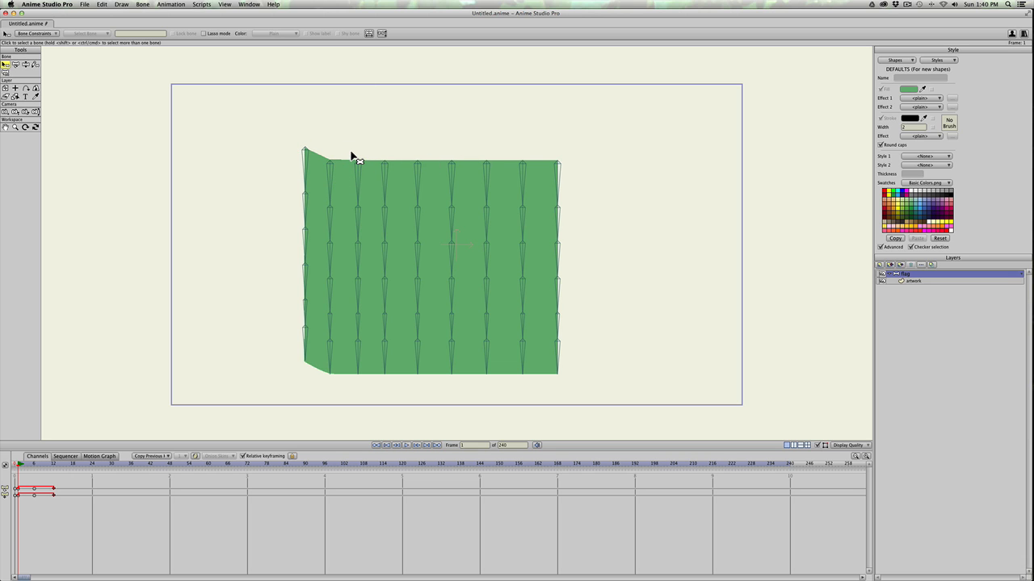
{"action": "key", "text": "b"}
{"action": "left_click_drag", "start_coordinate": [387, 167], "coordinate": [606, 184]}
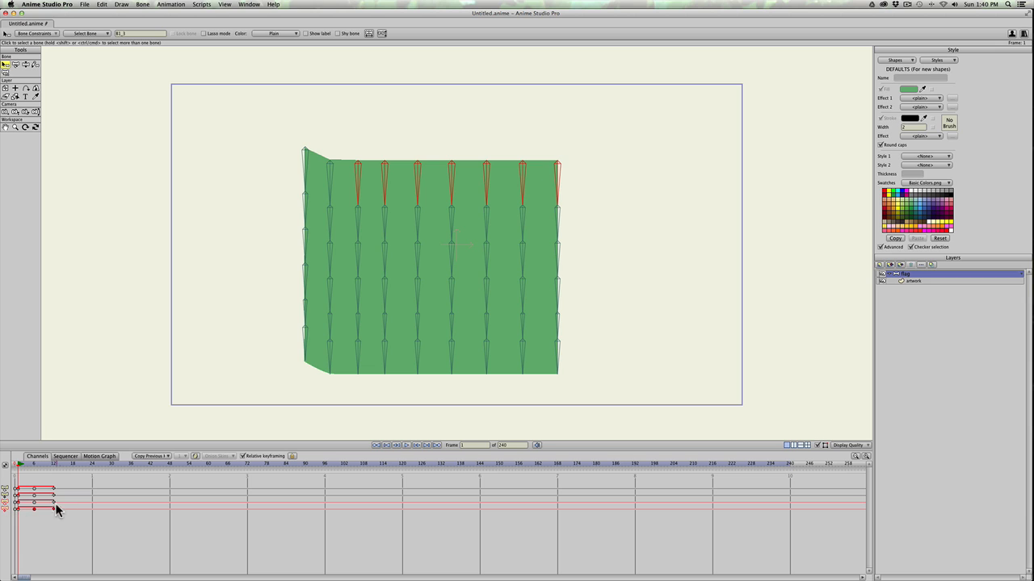
{"action": "left_click", "coordinate": [21, 511]}
{"action": "left_click_drag", "start_coordinate": [20, 515], "coordinate": [25, 516]}
{"action": "left_click", "coordinate": [23, 511]}
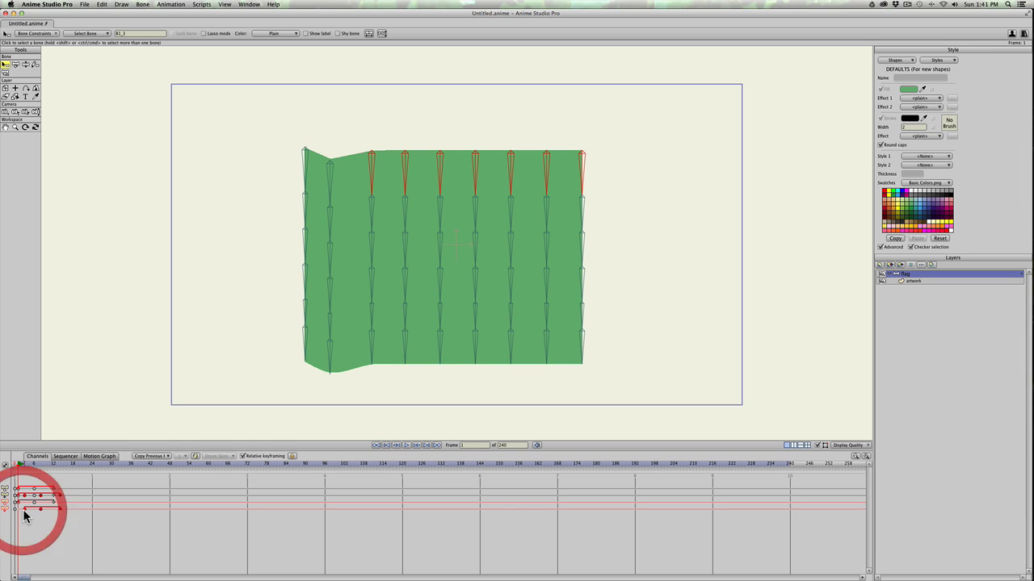
Shift the keyframes of the fourth to ninth chains' top bones two frames later, and those of the fifth to ninth another two
{"action": "key", "text": "b"}
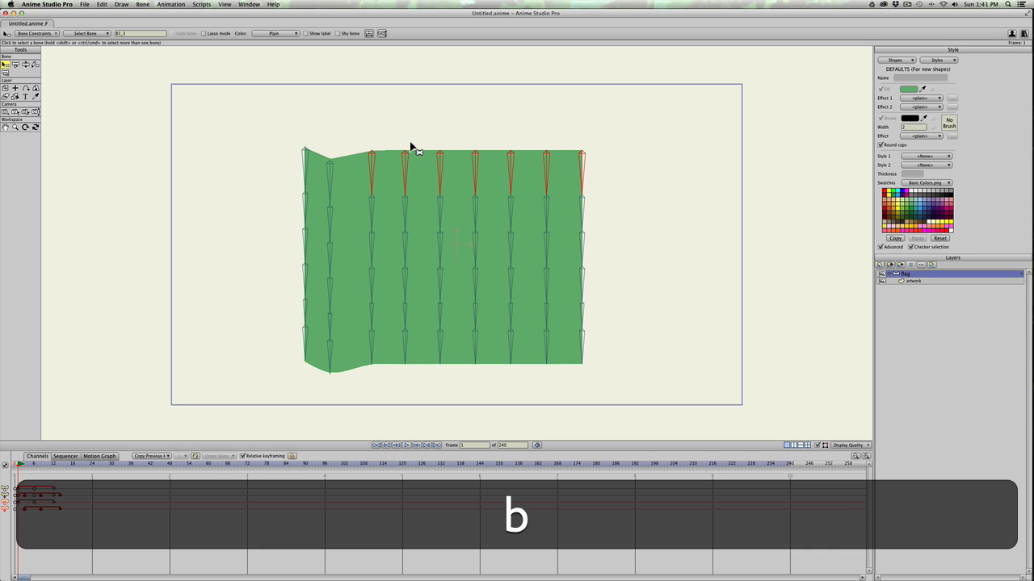
{"action": "left_click_drag", "start_coordinate": [385, 127], "coordinate": [600, 185]}
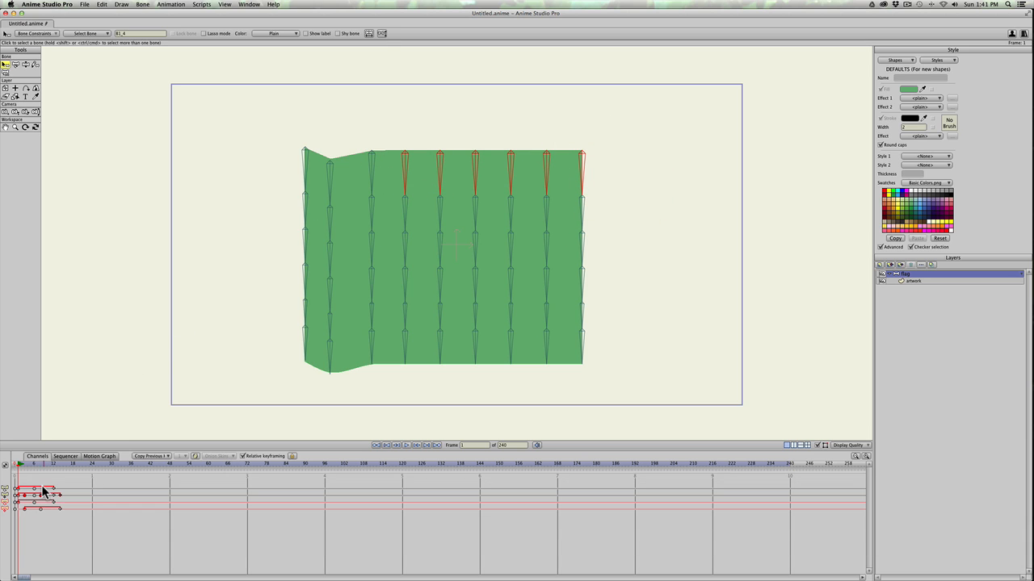
{"action": "left_click_drag", "start_coordinate": [20, 529], "coordinate": [73, 505]}
{"action": "left_click_drag", "start_coordinate": [24, 508], "coordinate": [31, 511]}
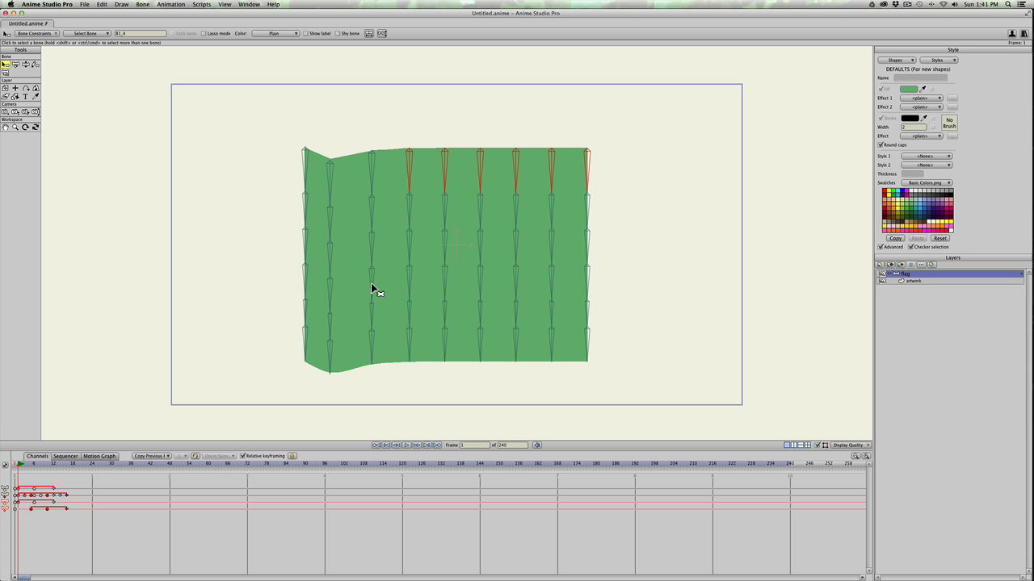
{"action": "key", "text": "b"}
{"action": "left_click_drag", "start_coordinate": [434, 124], "coordinate": [597, 172]}
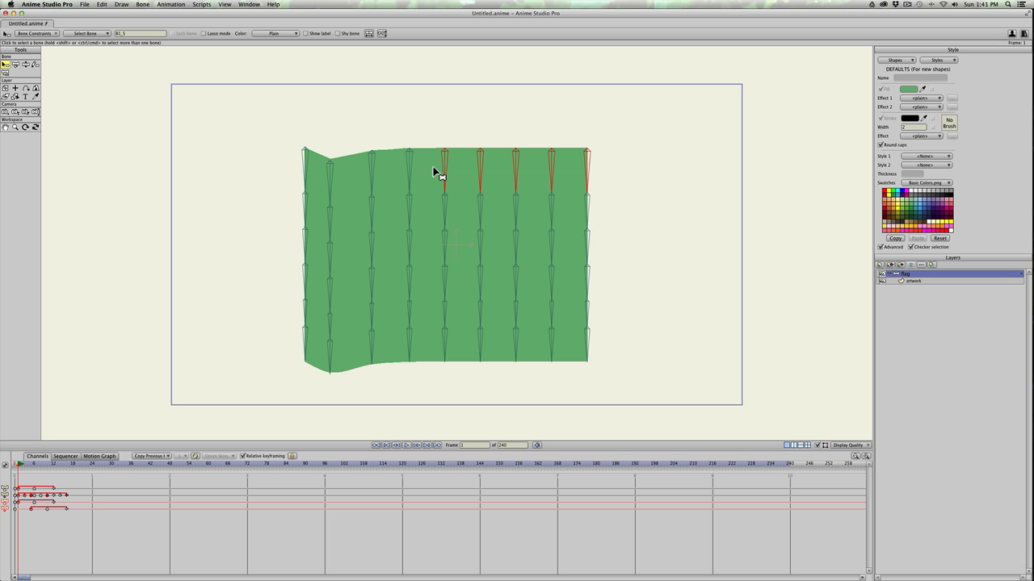
{"action": "mouse_move", "coordinate": [26, 518]}
{"action": "left_mouse_down"}
{"action": "mouse_move", "coordinate": [71, 508]}
{"action": "mouse_move", "coordinate": [39, 514]}
{"action": "left_mouse_up"}
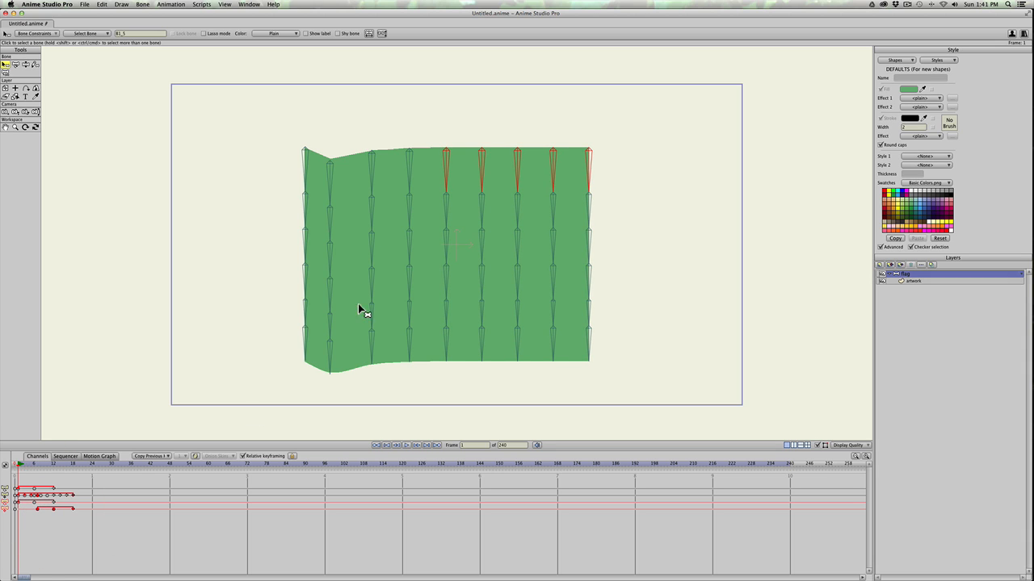
Delay the top-bone keyframes of the sixth to ninth chains by two frames, and those of the seventh to ninth by two more
{"action": "key", "text": "b"}
{"action": "left_click_drag", "start_coordinate": [463, 133], "coordinate": [604, 176]}
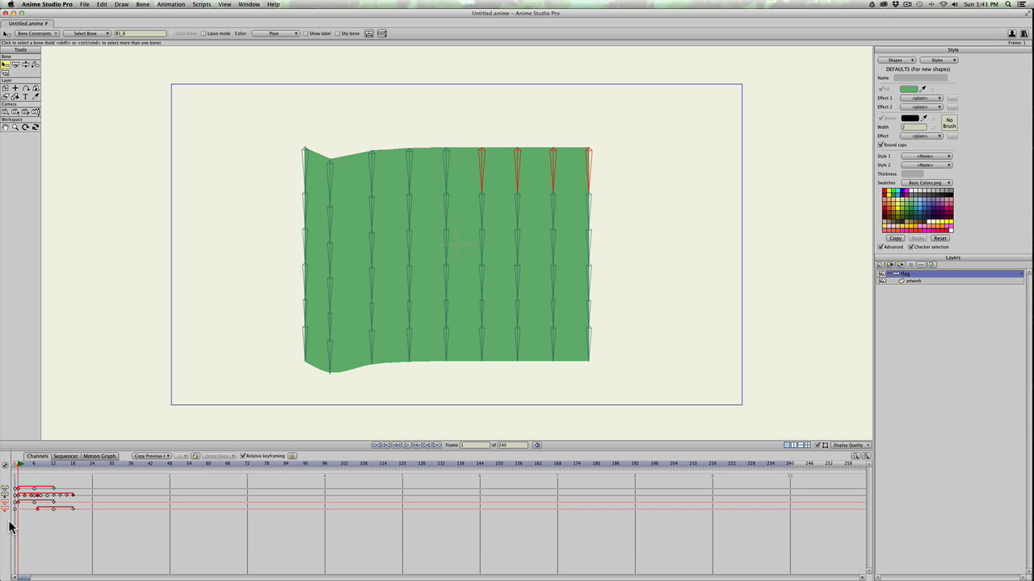
{"action": "mouse_move", "coordinate": [27, 521]}
{"action": "left_mouse_down"}
{"action": "mouse_move", "coordinate": [85, 506]}
{"action": "mouse_move", "coordinate": [42, 509]}
{"action": "left_mouse_up"}
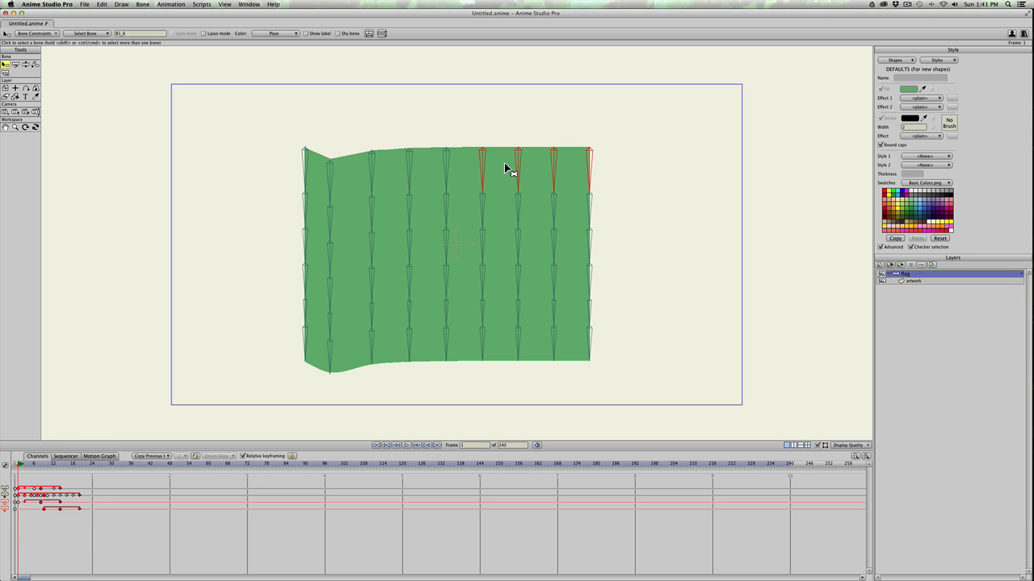
{"action": "key", "text": "b"}
{"action": "left_click_drag", "start_coordinate": [502, 127], "coordinate": [616, 171]}
{"action": "mouse_move", "coordinate": [32, 519]}
{"action": "left_mouse_down"}
{"action": "mouse_move", "coordinate": [99, 510]}
{"action": "mouse_move", "coordinate": [50, 508]}
{"action": "left_mouse_up"}
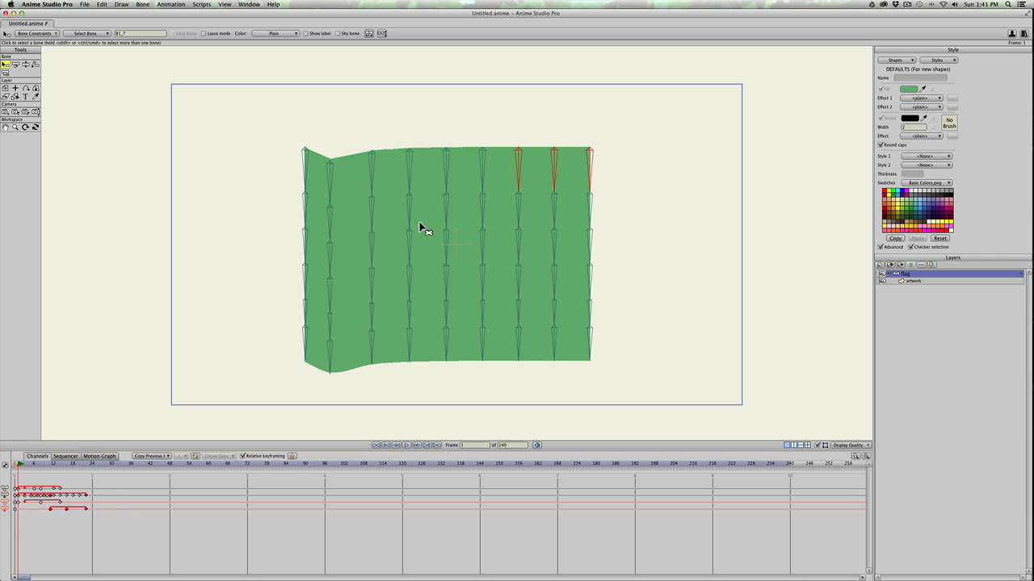
Delay the last two chains' top-bone keyframes by two frames and the ninth's by two more, and play back the wave
{"action": "key", "text": "b"}
{"action": "left_click_drag", "start_coordinate": [549, 132], "coordinate": [612, 175]}
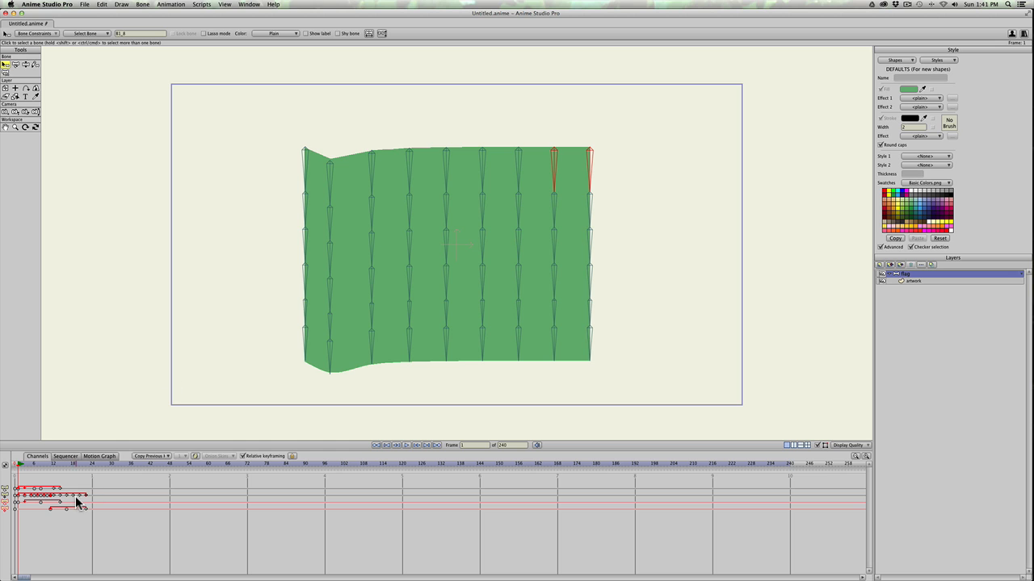
{"action": "mouse_move", "coordinate": [62, 523]}
{"action": "left_mouse_down"}
{"action": "mouse_move", "coordinate": [92, 506]}
{"action": "mouse_move", "coordinate": [56, 509]}
{"action": "left_mouse_up"}
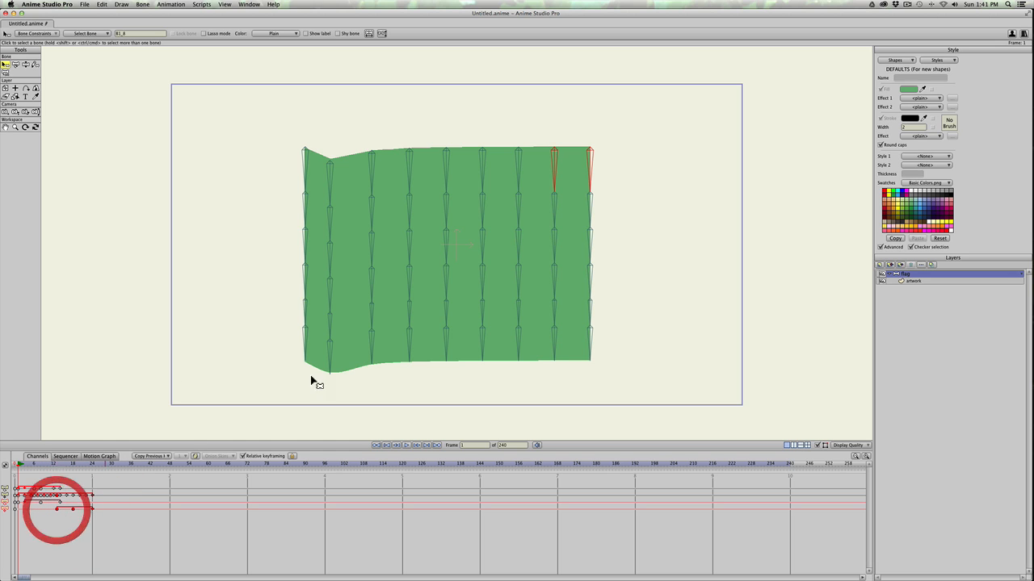
{"action": "key", "text": "b"}
{"action": "left_click", "coordinate": [598, 177]}
{"action": "left_click_drag", "start_coordinate": [44, 525], "coordinate": [63, 508]}
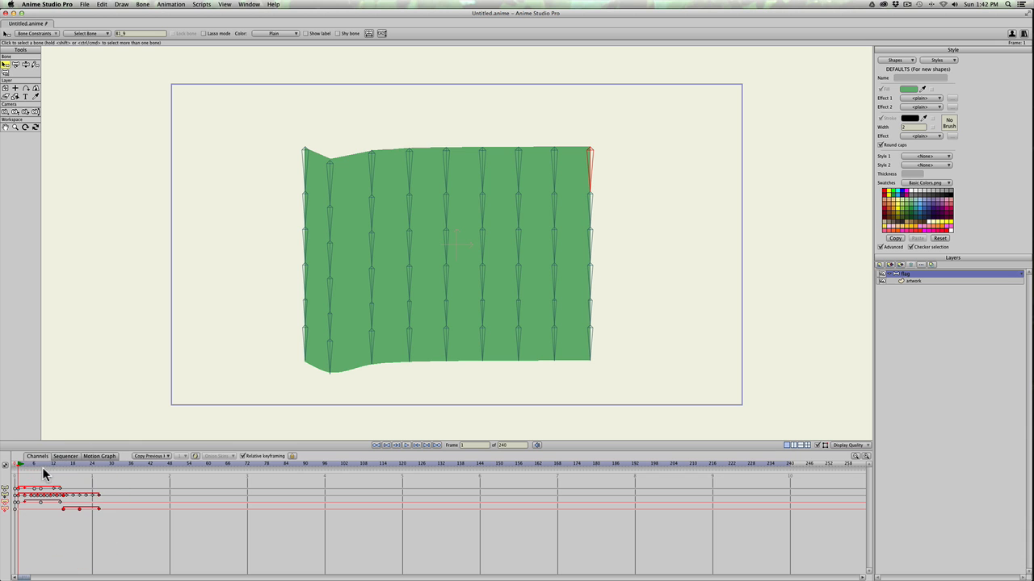
{"action": "key", "text": "space"}
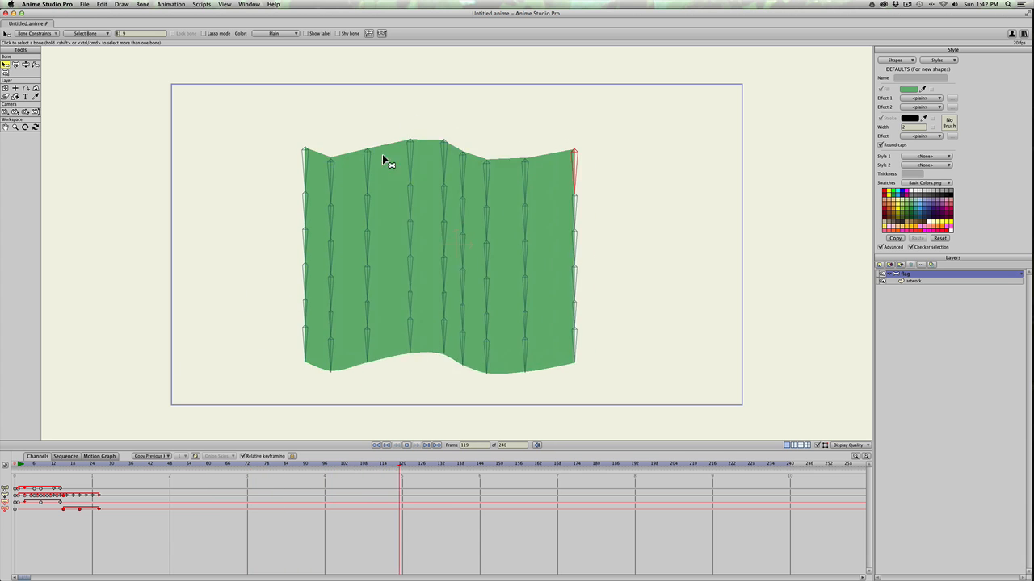
{"action": "key", "text": "space"}
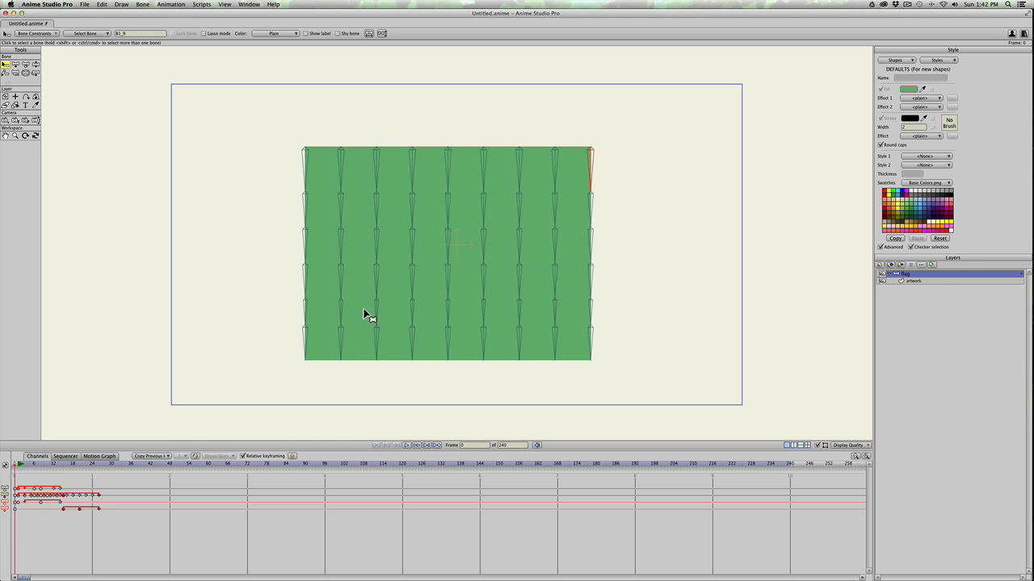
On the artwork layer, select all mesh points between the two side edges and set their curvature to 0.0933
{"action": "left_click", "coordinate": [929, 281]}
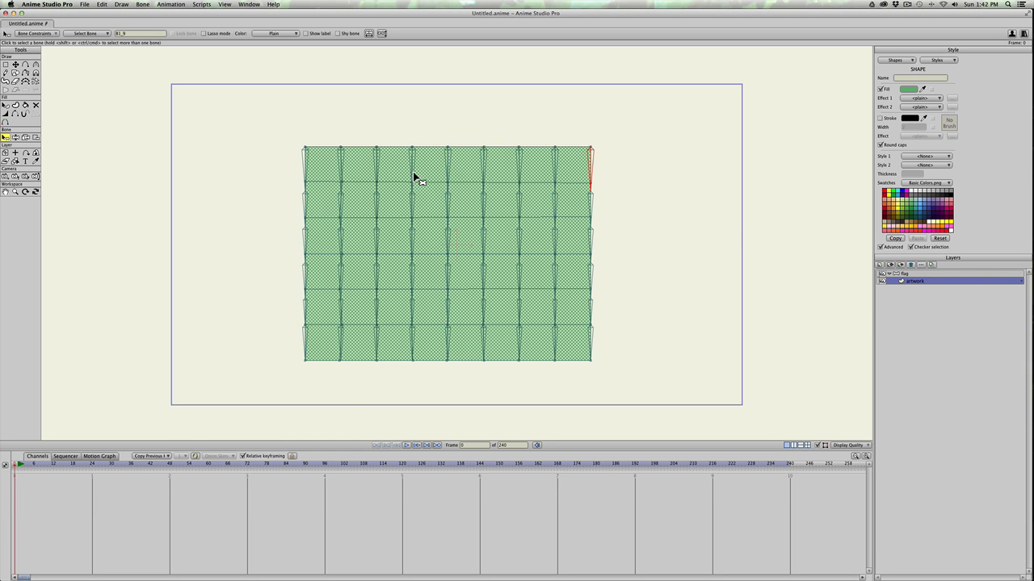
{"action": "key", "text": "g"}
{"action": "left_click_drag", "start_coordinate": [329, 120], "coordinate": [565, 380]}
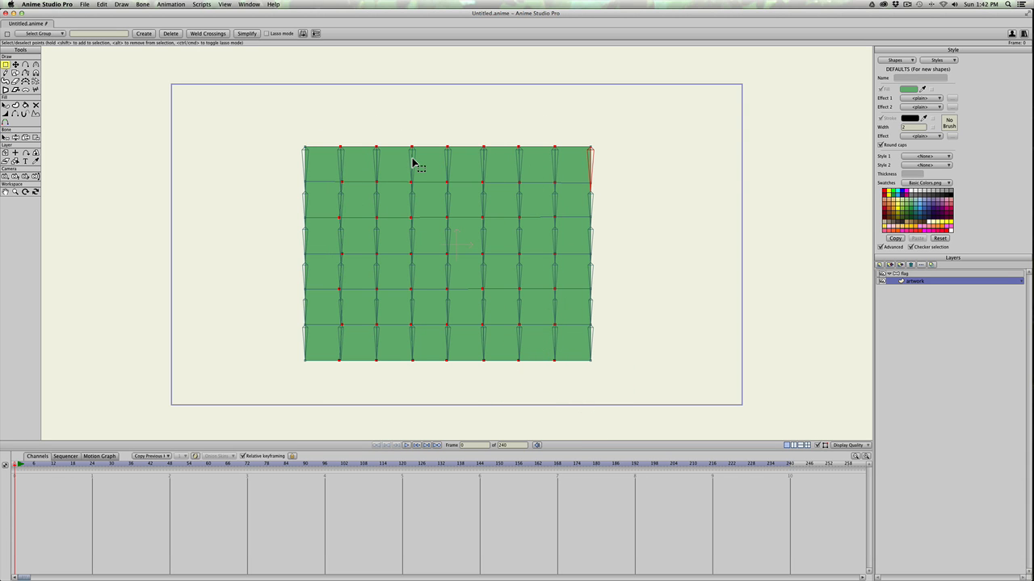
{"action": "key", "text": "c"}
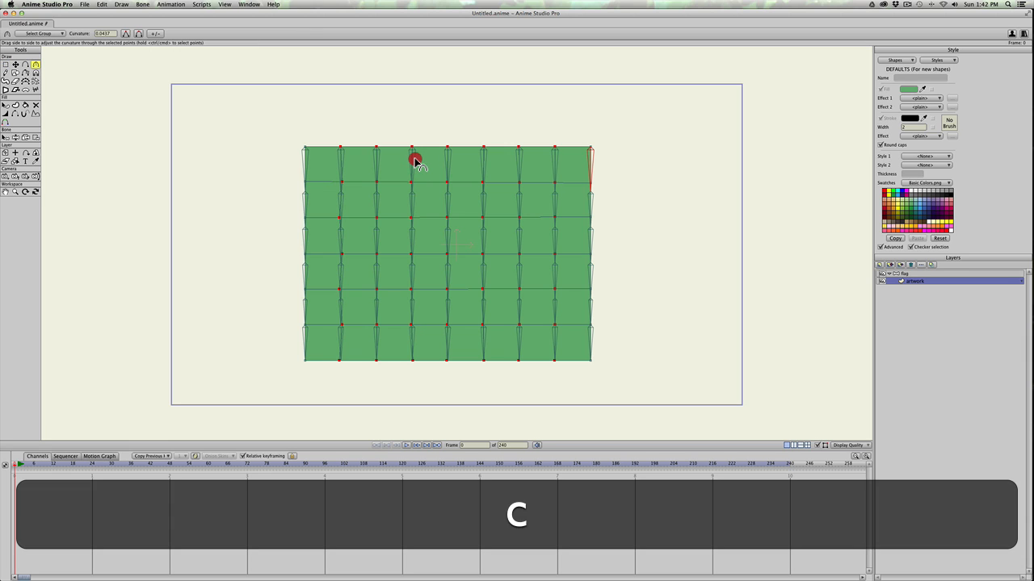
{"action": "left_click_drag", "start_coordinate": [414, 161], "coordinate": [453, 162]}
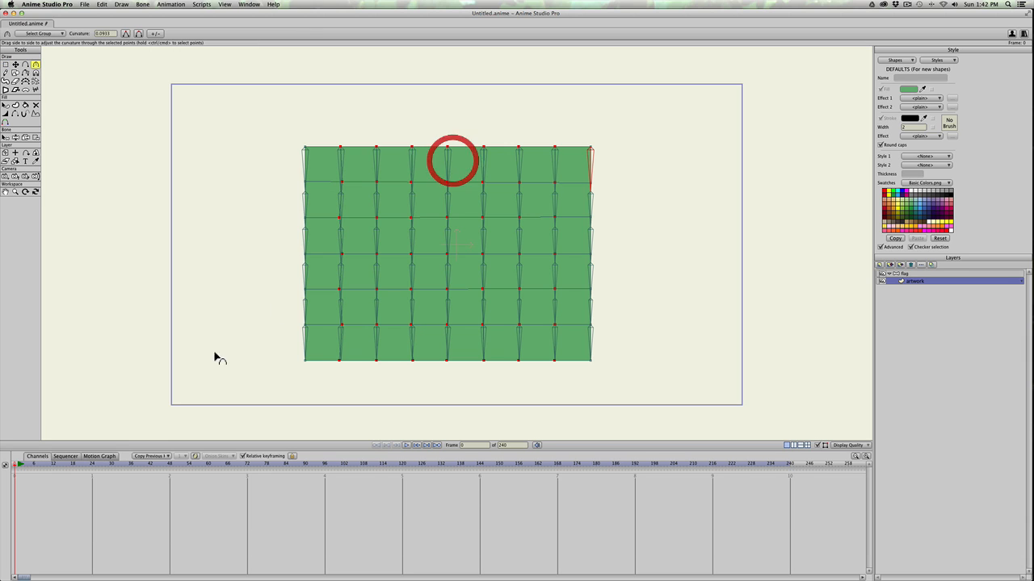
{"action": "left_click", "coordinate": [32, 466]}
{"action": "mouse_move", "coordinate": [32, 466]}
{"action": "left_mouse_down"}
{"action": "mouse_move", "coordinate": [145, 466]}
{"action": "mouse_move", "coordinate": [15, 466]}
{"action": "left_mouse_up"}
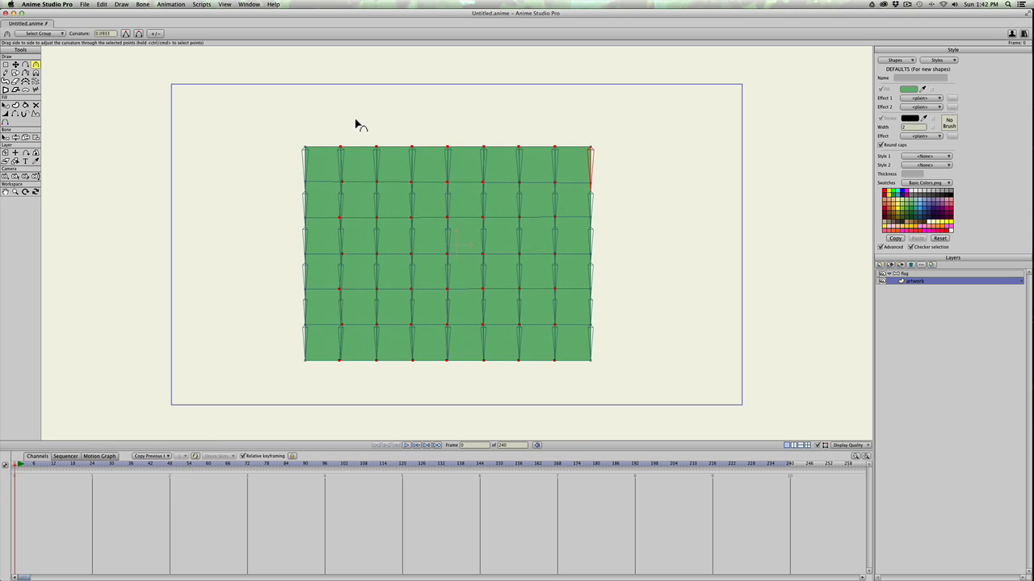
Increase the curvature of the selected mesh points to 0.2536
{"action": "key", "text": "c"}
{"action": "left_click", "coordinate": [519, 162]}
{"action": "mouse_move", "coordinate": [17, 465]}
{"action": "left_mouse_down"}
{"action": "mouse_move", "coordinate": [168, 464]}
{"action": "mouse_move", "coordinate": [2, 467]}
{"action": "left_mouse_up"}
Switch to Google Chrome and run an image search for "american flag"
{"action": "left_click", "coordinate": [1008, 322]}
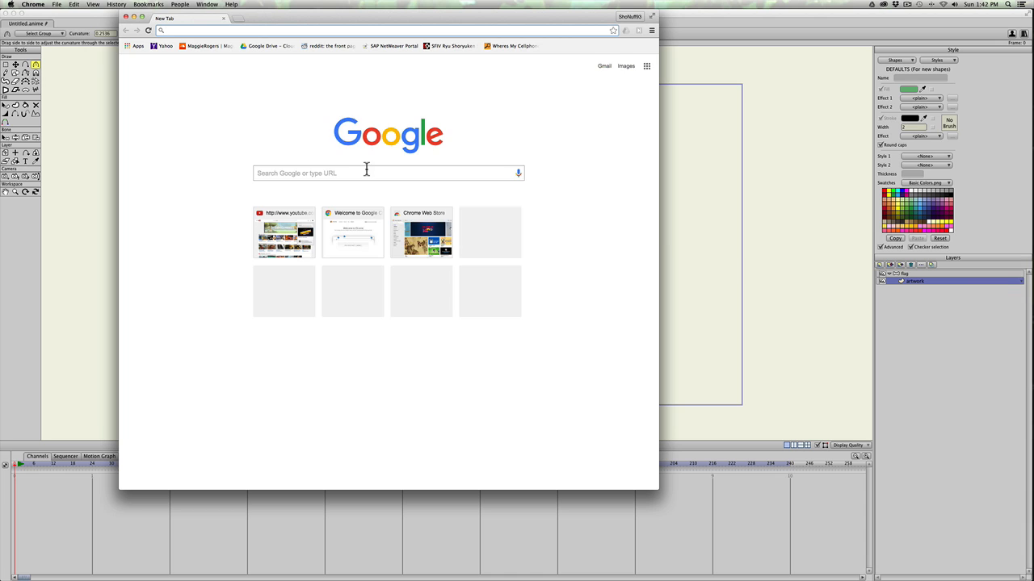
{"action": "left_click", "coordinate": [323, 171]}
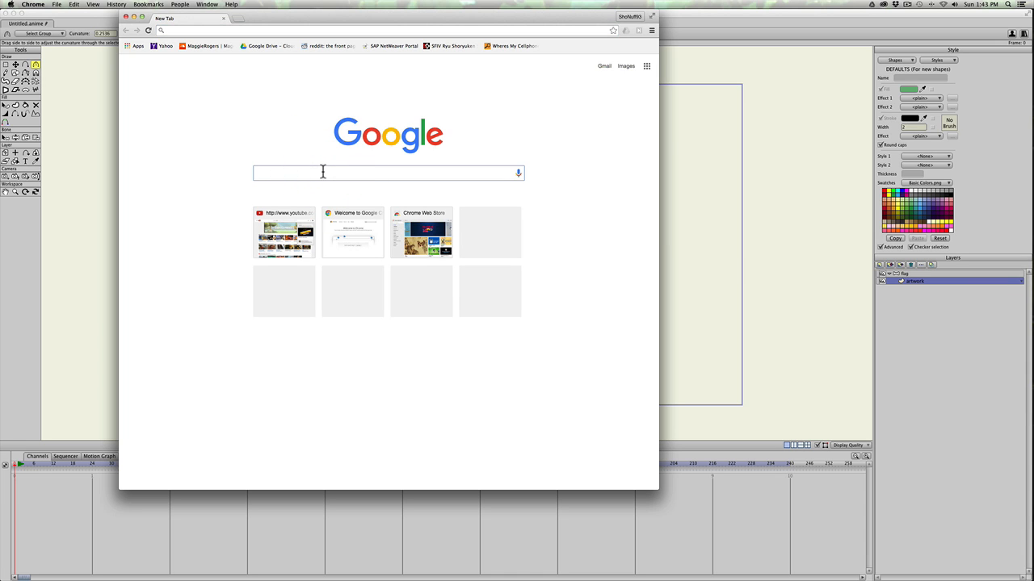
{"action": "type", "text": "am"}
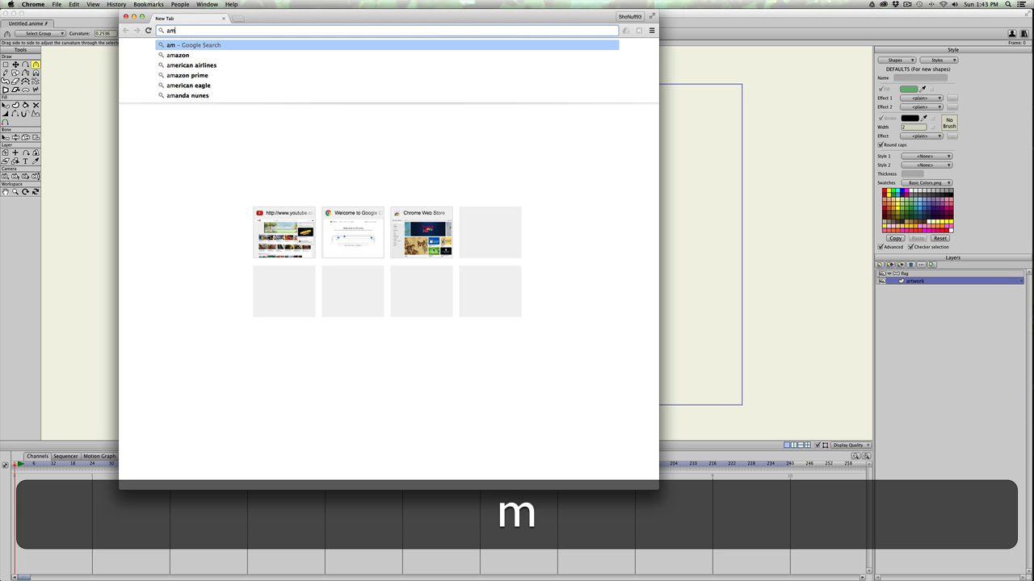
{"action": "type", "text": "erican flag"}
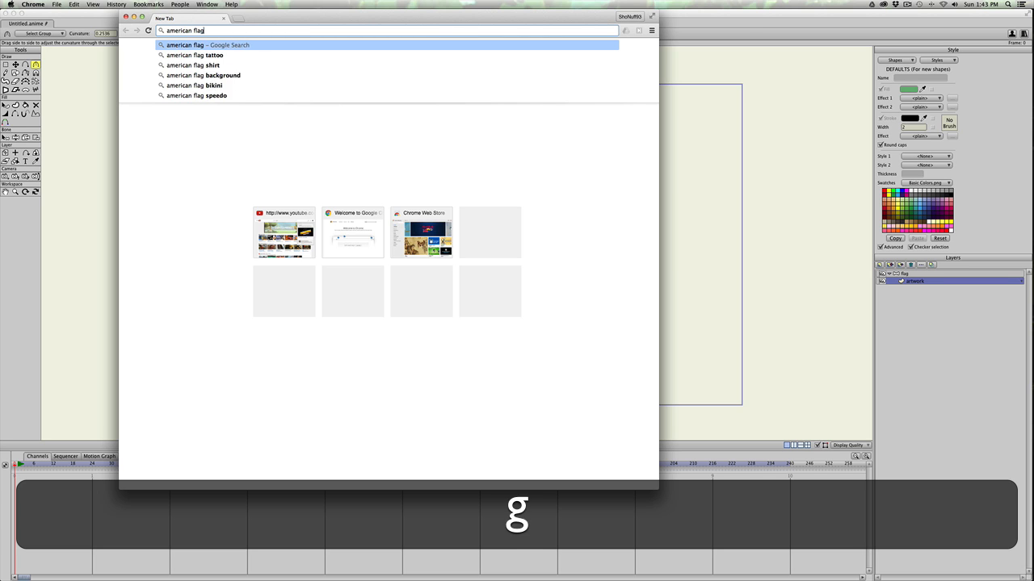
{"action": "key", "text": "Return"}
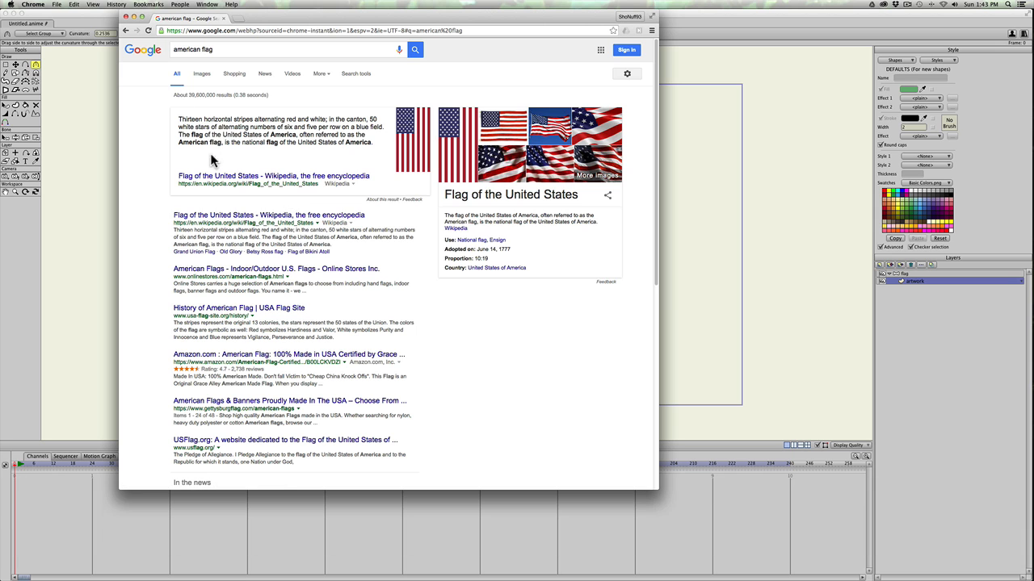
{"action": "left_click", "coordinate": [198, 73]}
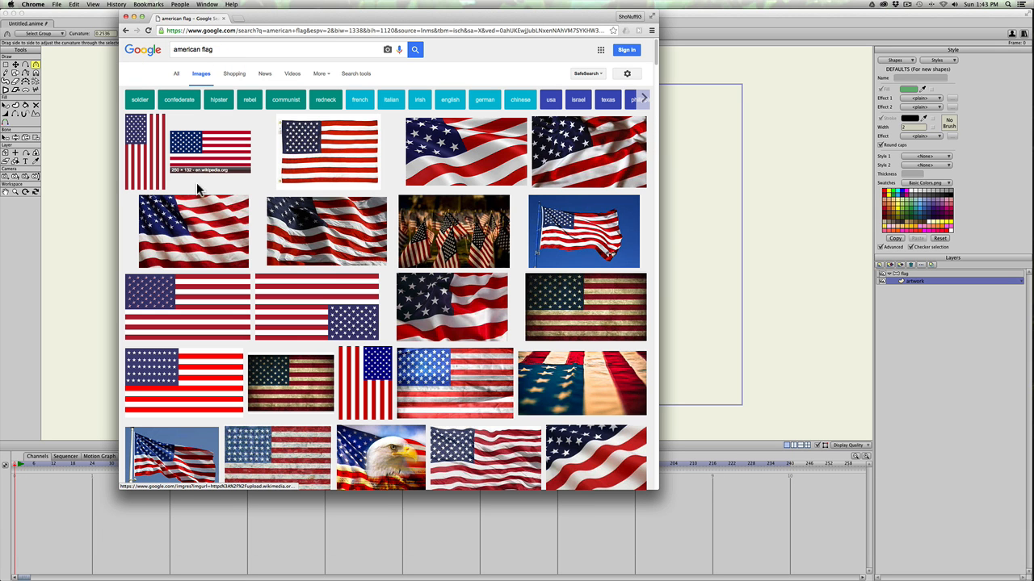
Browse the image results and open the preview of the painted "SABER american flag"
{"action": "scroll", "coordinate": [201, 210], "scroll_direction": "down", "scroll_amount": 3}
{"action": "scroll", "coordinate": [201, 241], "scroll_direction": "down", "scroll_amount": 2}
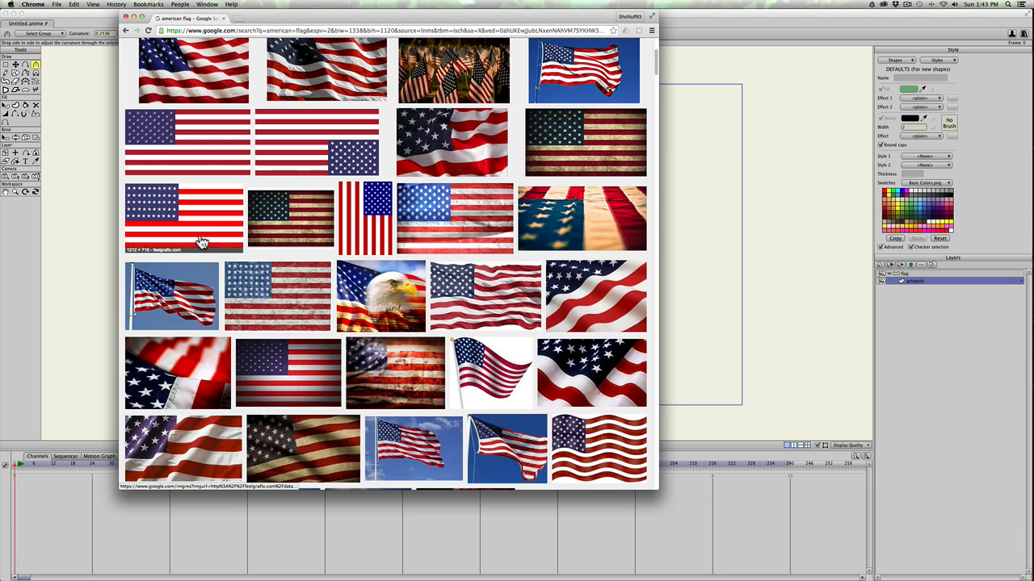
{"action": "left_click", "coordinate": [287, 292]}
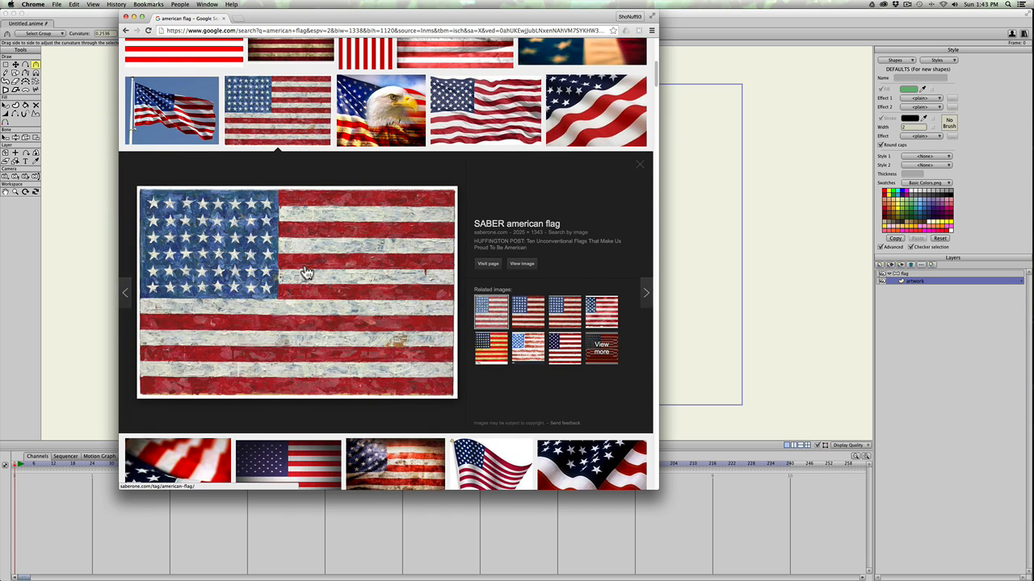
{"action": "right_click", "coordinate": [307, 273]}
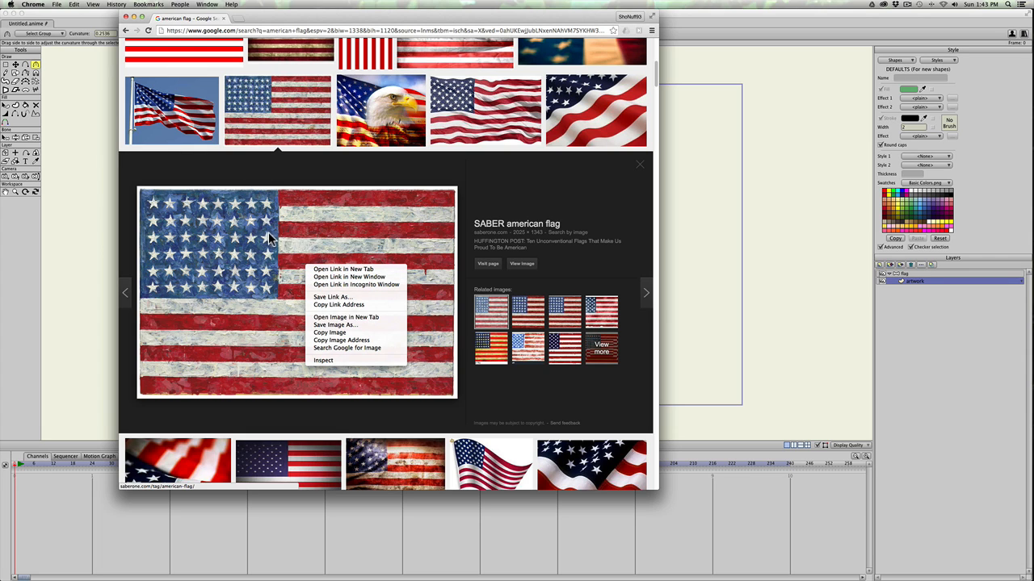
{"action": "left_click", "coordinate": [331, 297]}
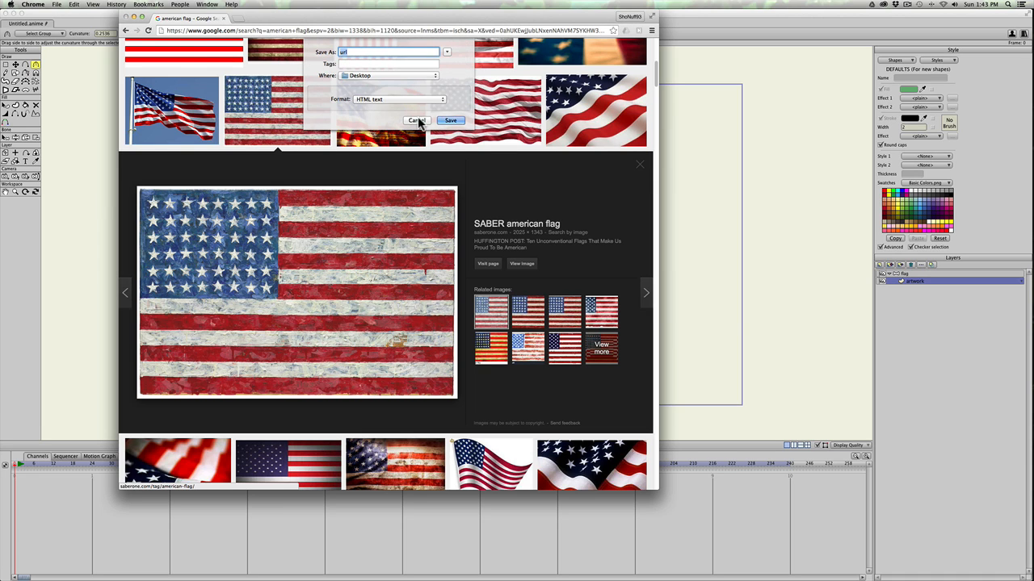
{"action": "left_click", "coordinate": [417, 119]}
Save the previewed American flag image to the Desktop as a JPEG image under its suggested name
{"action": "right_click", "coordinate": [316, 263]}
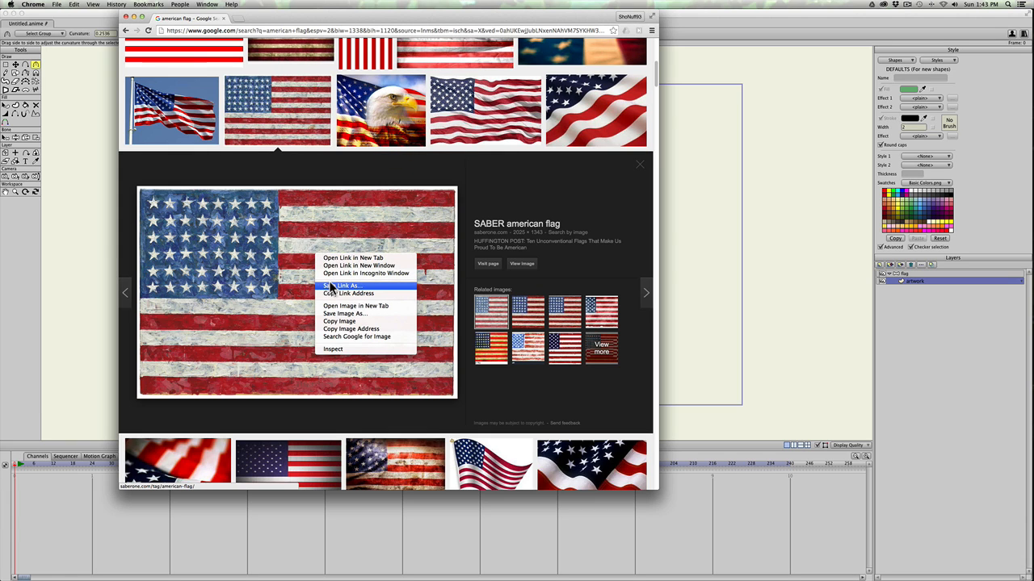
{"action": "left_click", "coordinate": [340, 313]}
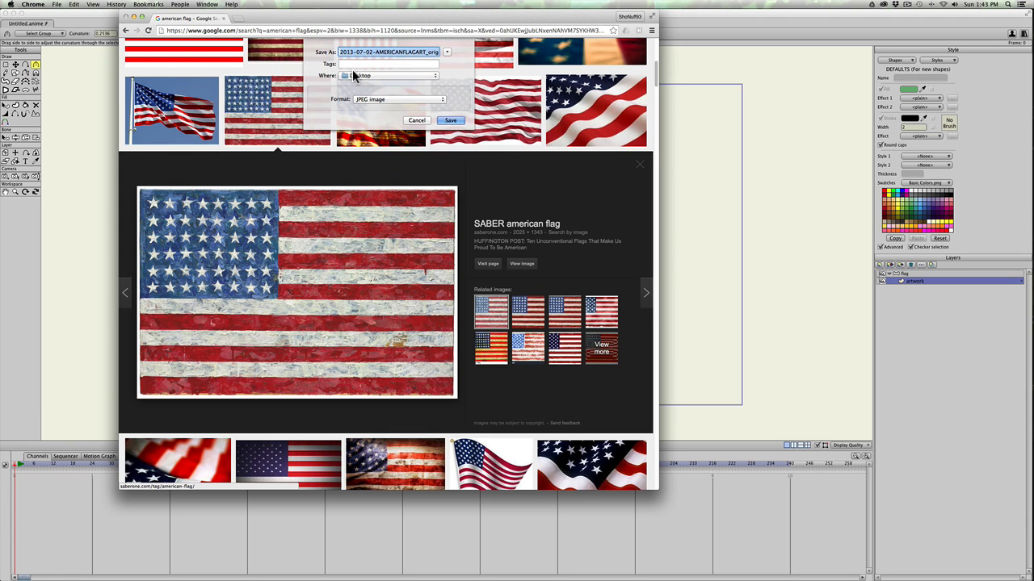
{"action": "left_click", "coordinate": [450, 120]}
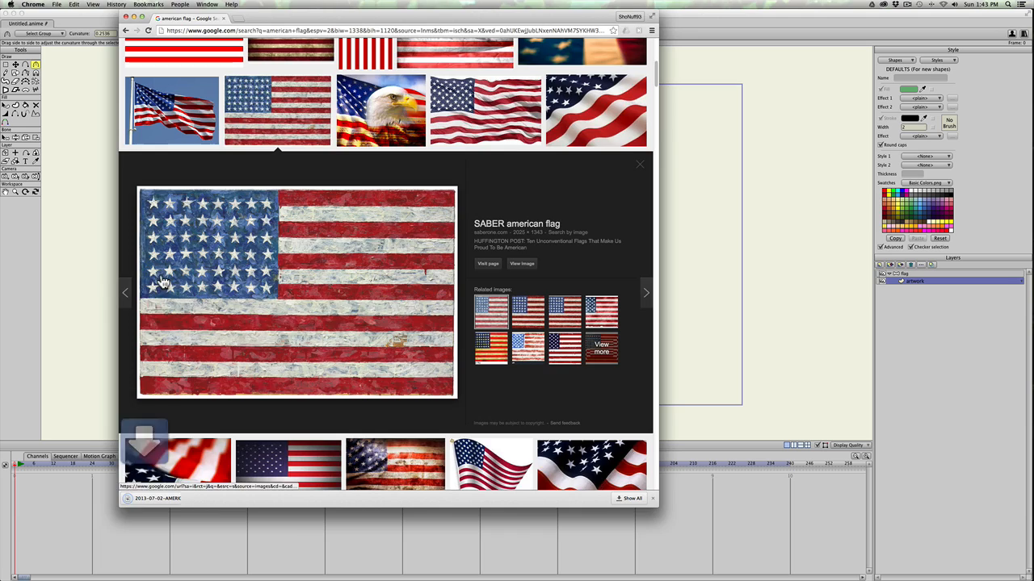
Back in Anime Studio Pro, select the flag shape and apply an Image Texture as Effect 1, using the downloaded American flag JPEG in Tile mode
{"action": "left_click", "coordinate": [84, 295]}
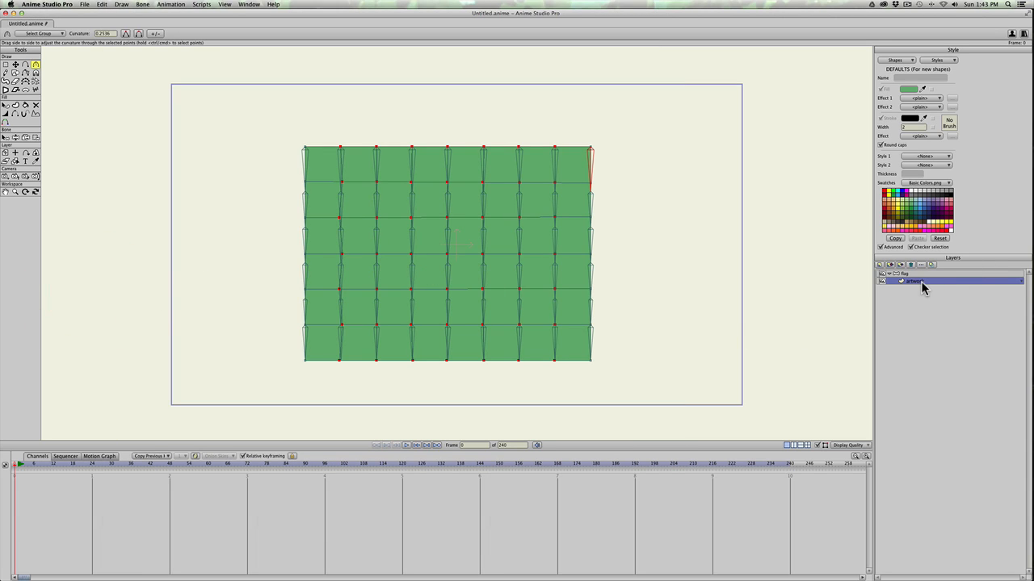
{"action": "key", "text": "q"}
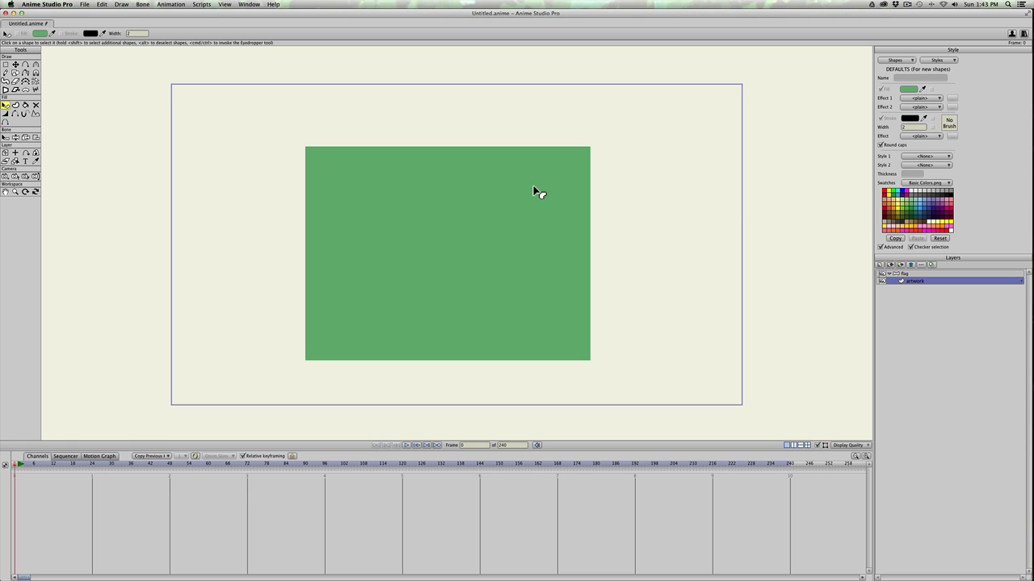
{"action": "left_click", "coordinate": [533, 187]}
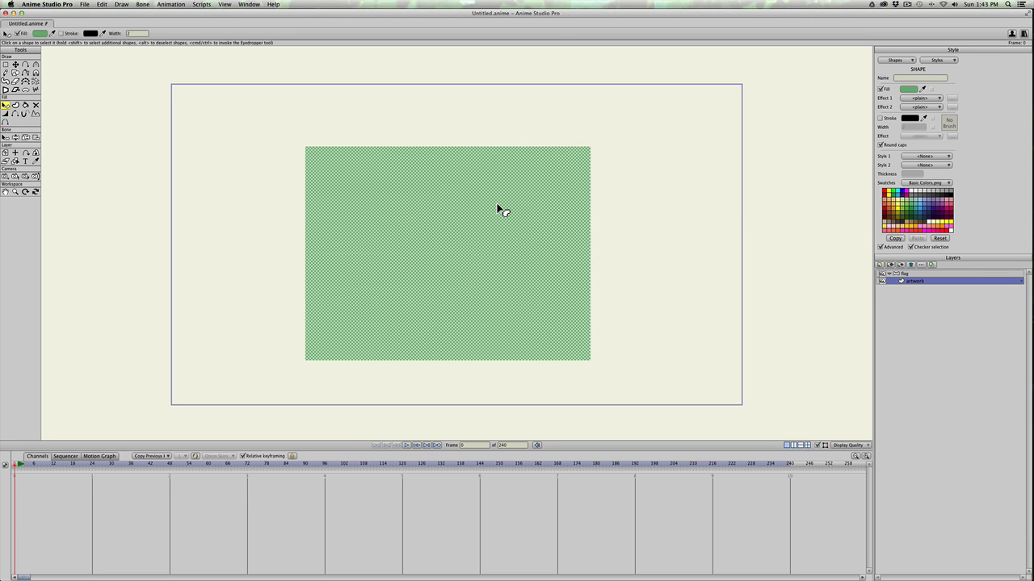
{"action": "left_click", "coordinate": [922, 98]}
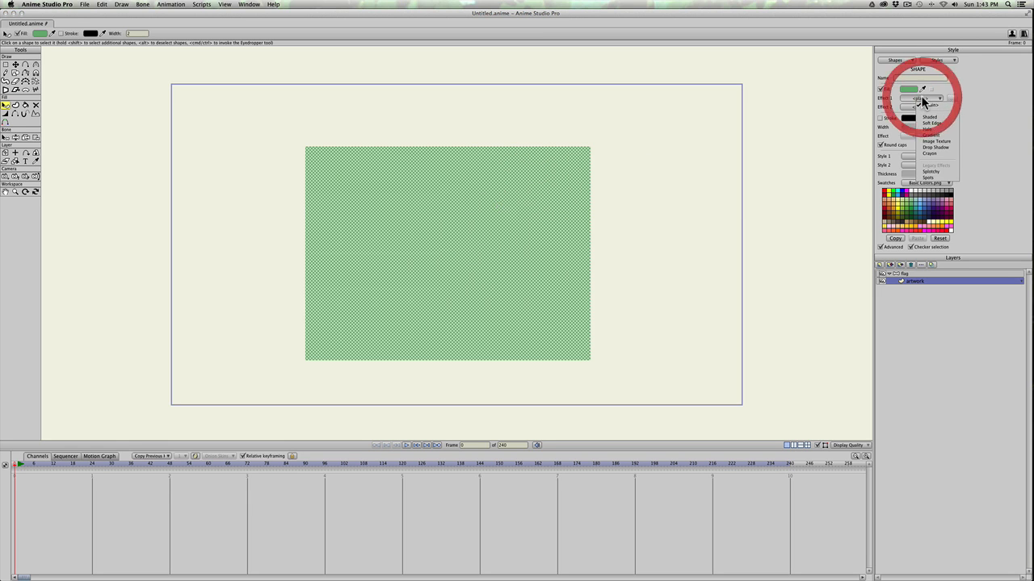
{"action": "left_click", "coordinate": [931, 141]}
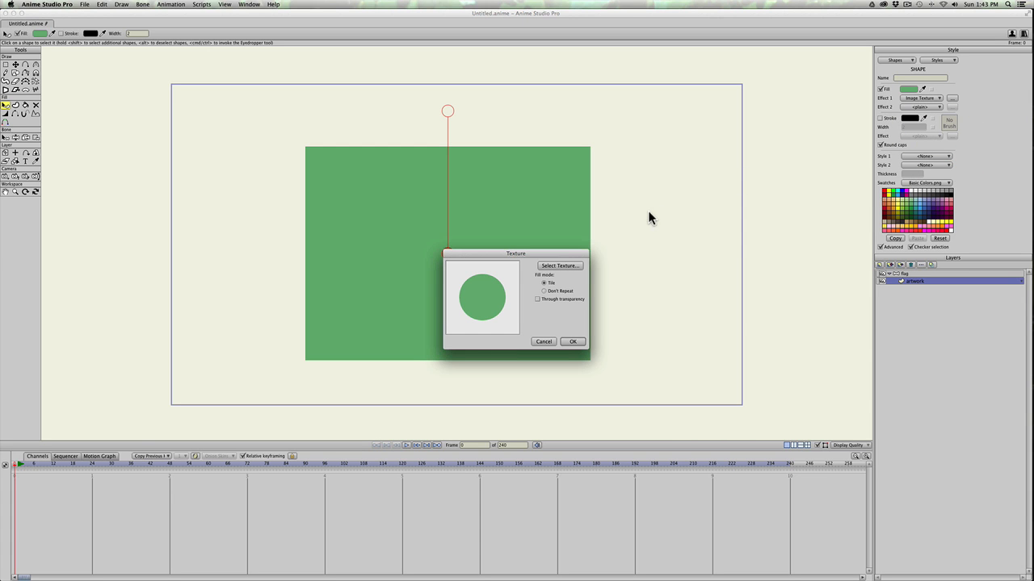
{"action": "left_click", "coordinate": [558, 268]}
{"action": "left_click", "coordinate": [585, 320]}
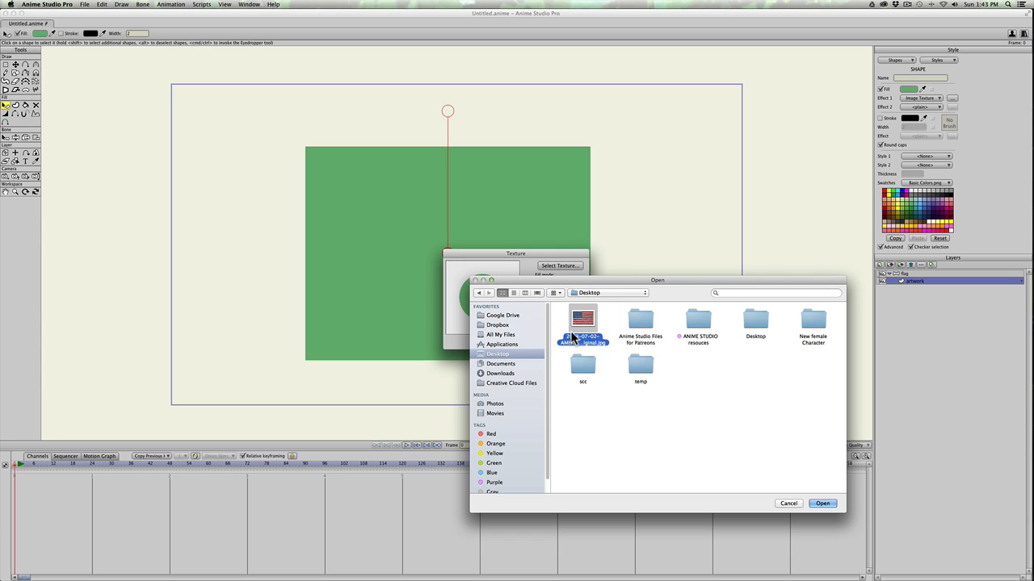
{"action": "left_click", "coordinate": [821, 503]}
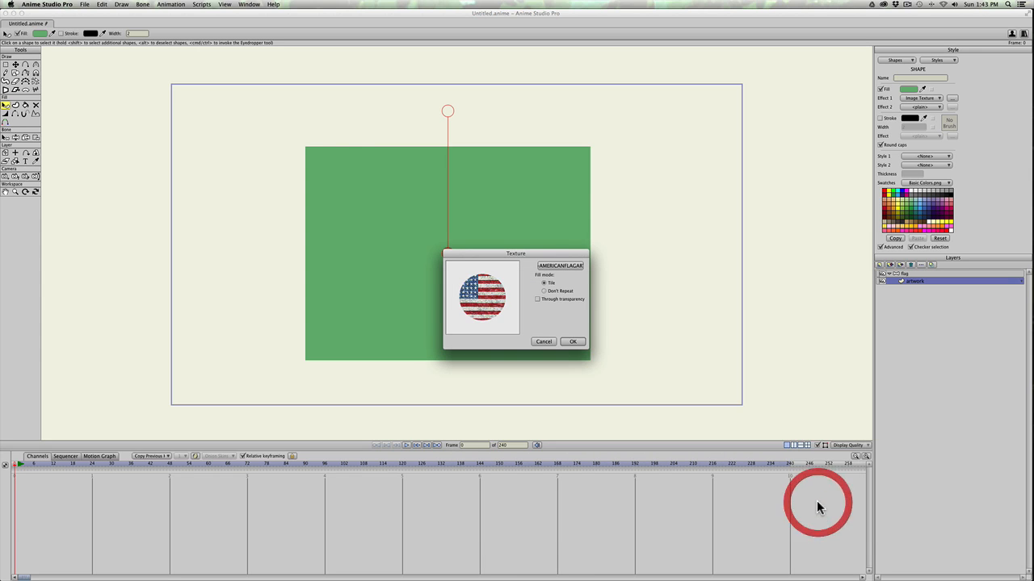
{"action": "left_click", "coordinate": [570, 343]}
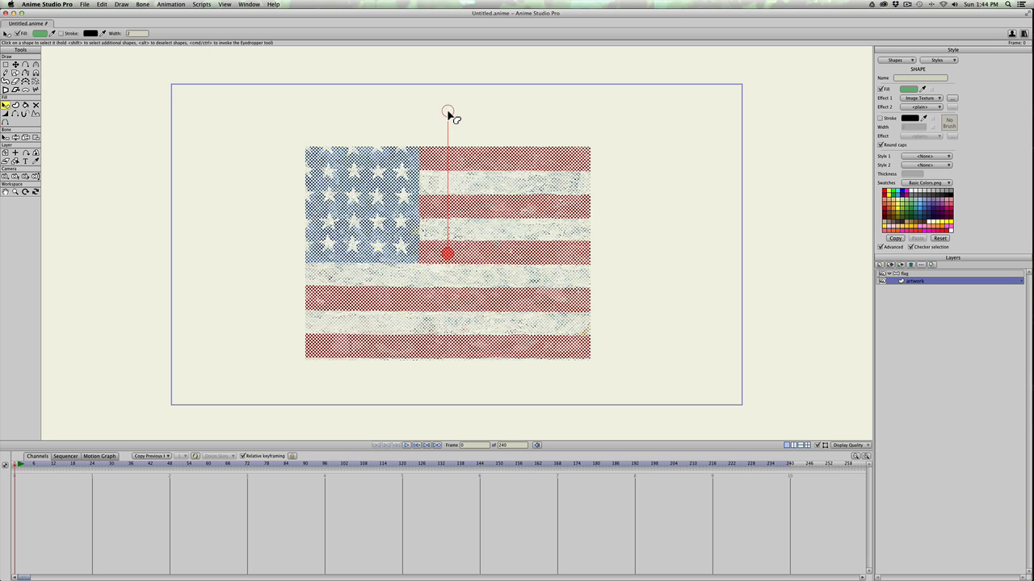
Shrink the texture on the shape so the whole American flag image fits inside the rectangle, and deselect the shape
{"action": "left_click_drag", "start_coordinate": [449, 112], "coordinate": [449, 156]}
{"action": "left_click", "coordinate": [449, 158]}
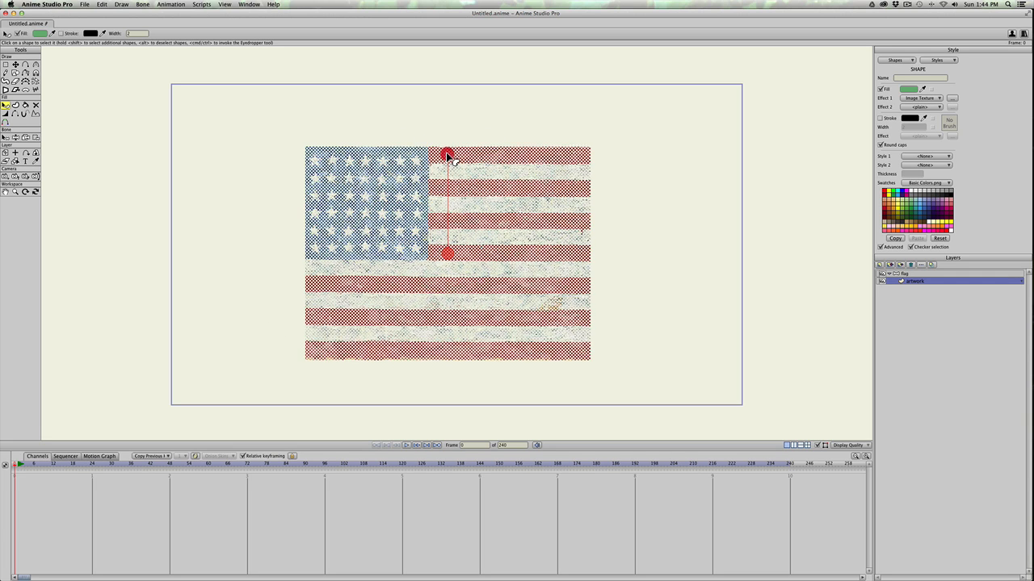
{"action": "left_click", "coordinate": [449, 158]}
{"action": "left_click", "coordinate": [264, 276]}
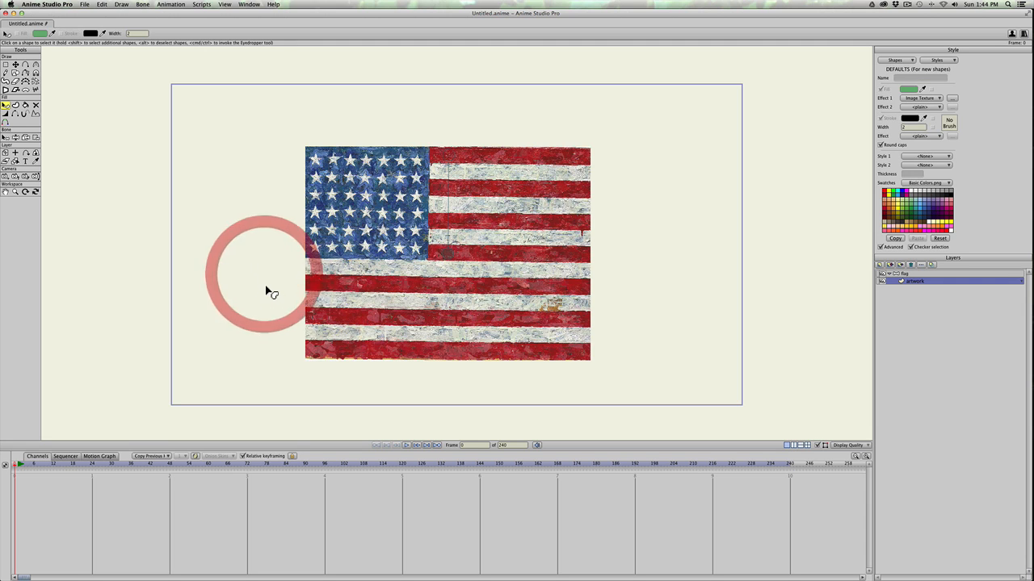
Play back the textured flag animation from frame 1, and return to frame 0
{"action": "left_click", "coordinate": [19, 464]}
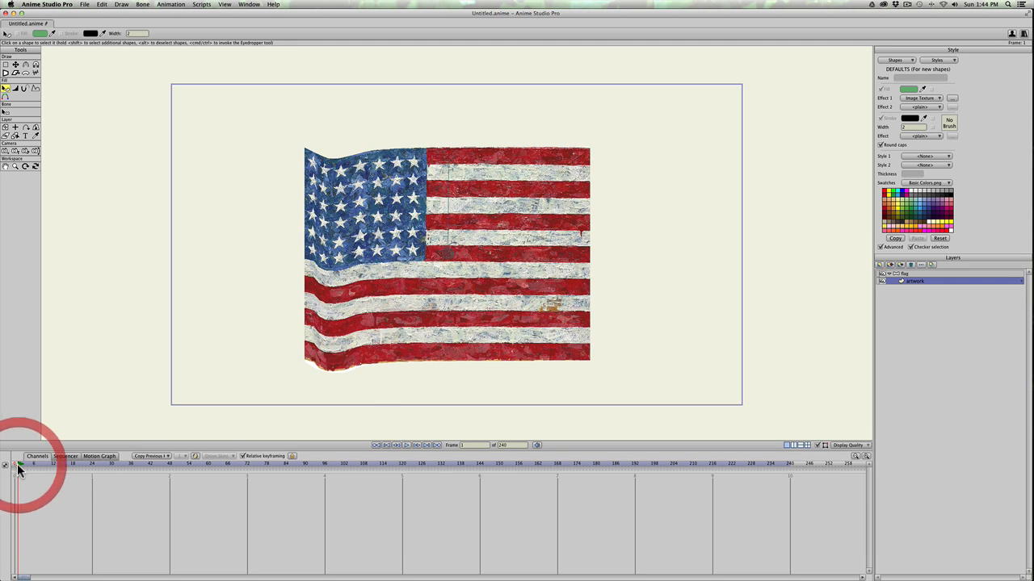
{"action": "key", "text": "space"}
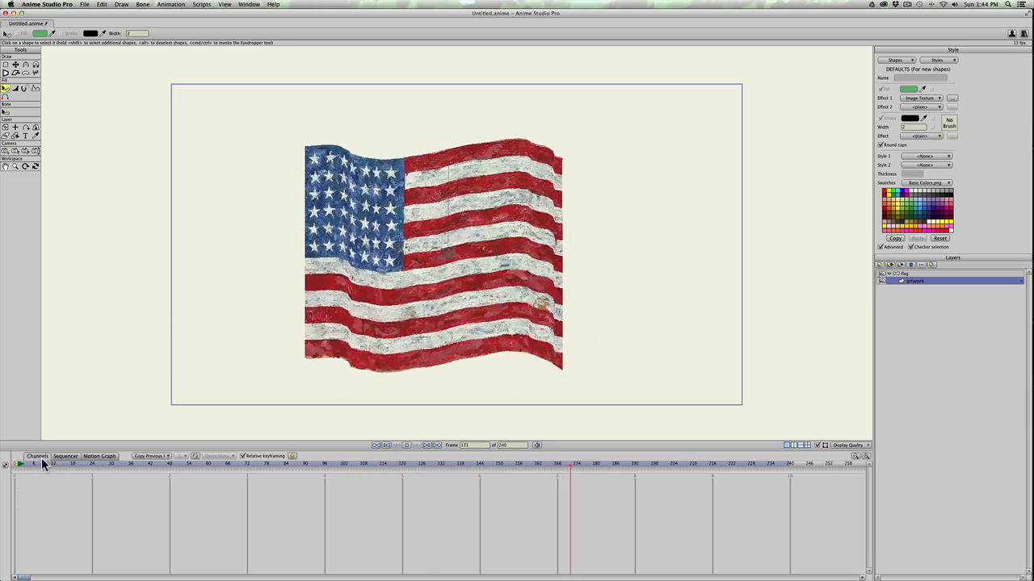
{"action": "left_click", "coordinate": [4, 468]}
Switch to Google Chrome and change the image search to "mexico flag"
{"action": "mouse_move", "coordinate": [1033, 240]}
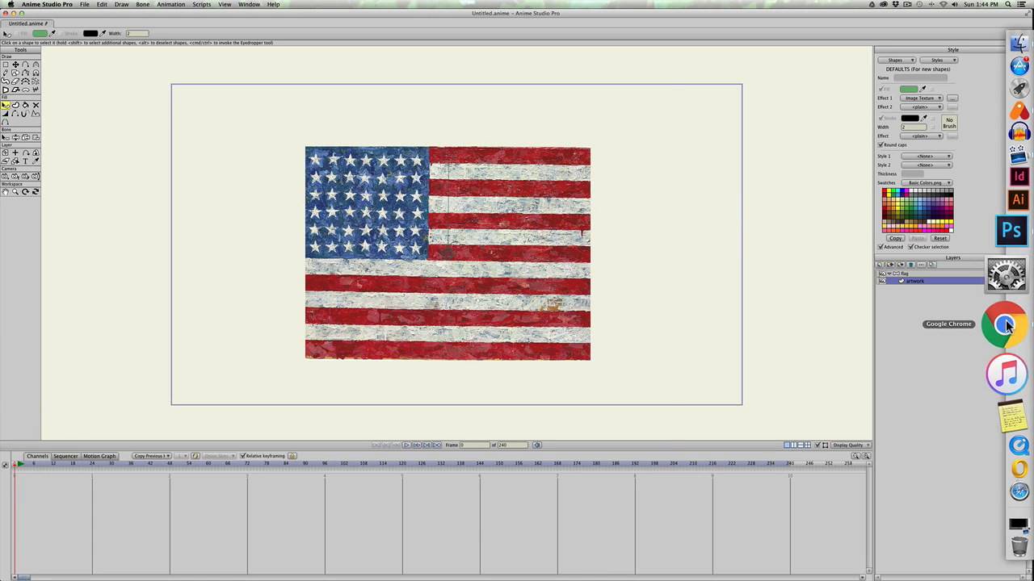
{"action": "left_click", "coordinate": [1004, 323]}
{"action": "scroll", "coordinate": [327, 182], "scroll_direction": "up", "scroll_amount": 5}
{"action": "scroll", "coordinate": [327, 181], "scroll_direction": "up", "scroll_amount": 2}
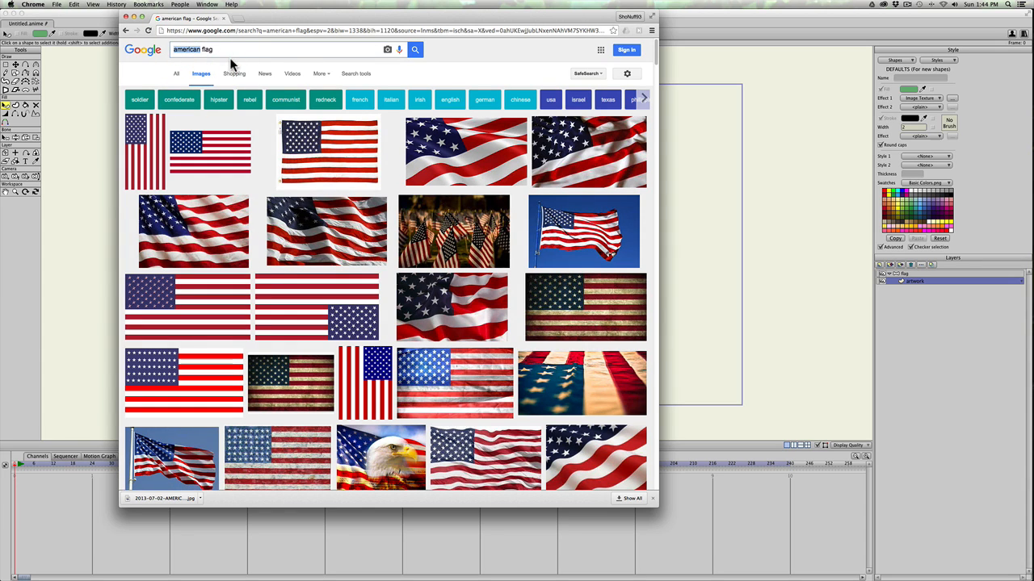
{"action": "type", "text": "me"}
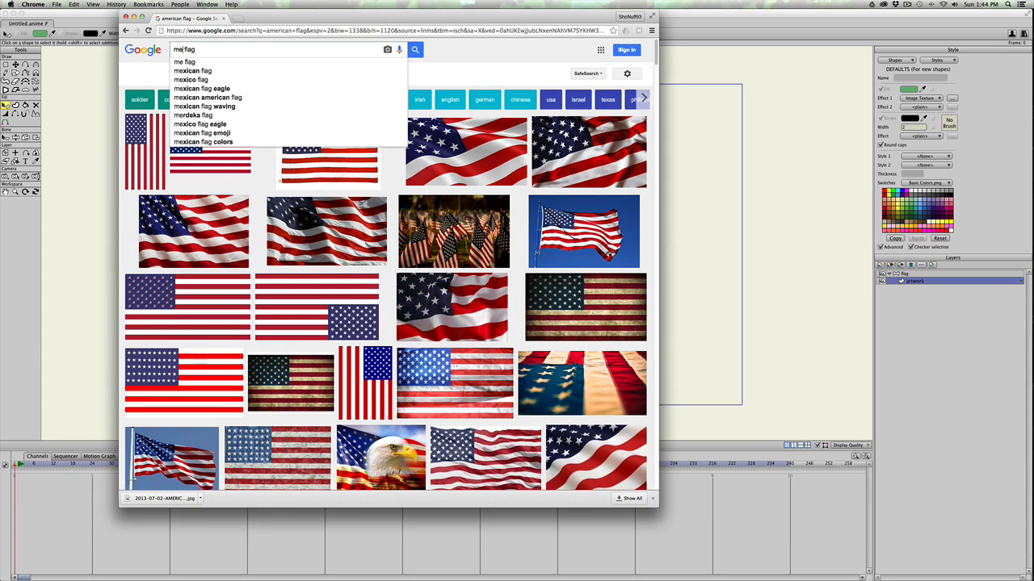
{"action": "type", "text": "xico"}
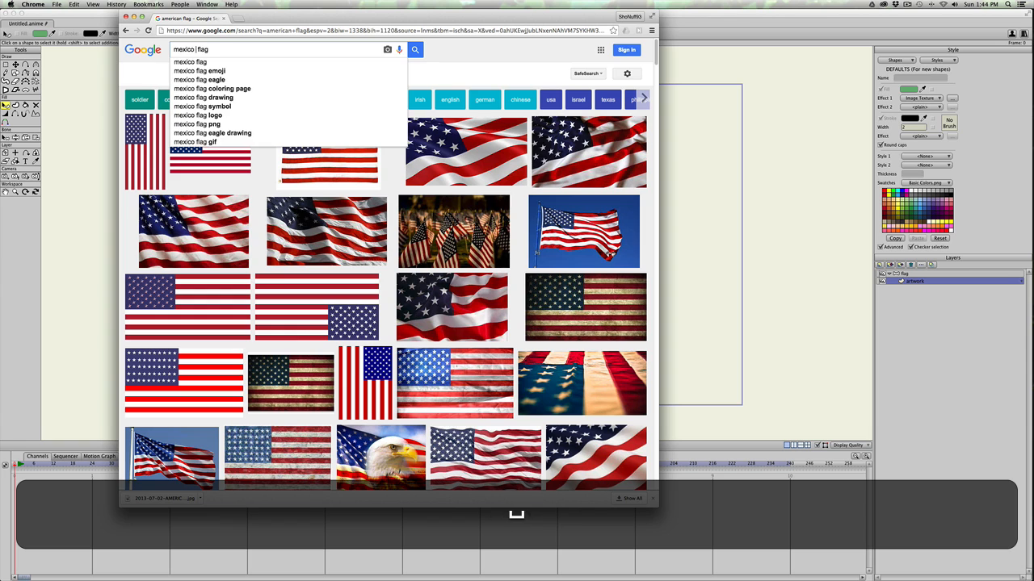
{"action": "key", "text": "Return"}
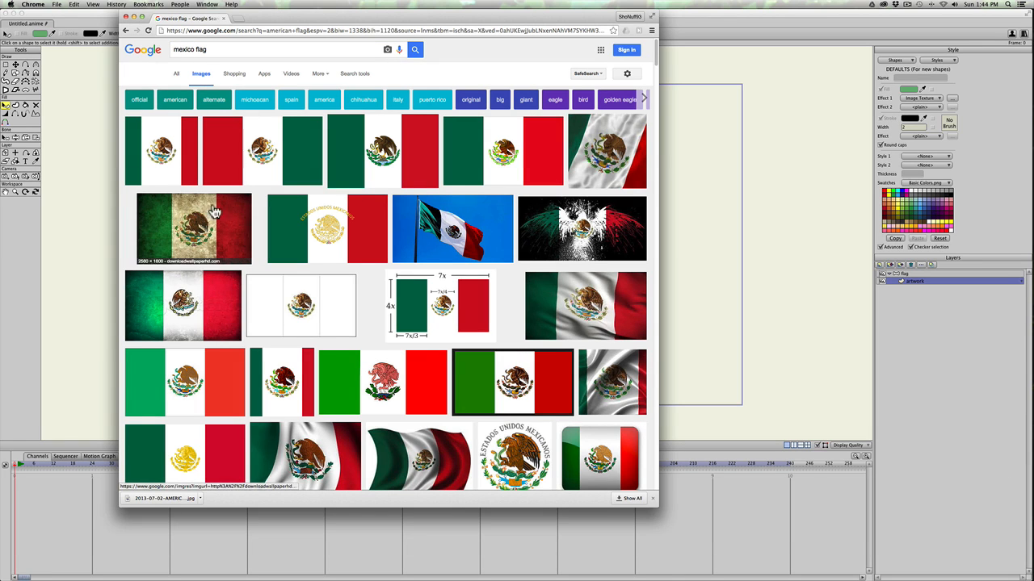
Open the 1200 × 900 Mexican flag from Free Large Images and save it to the Desktop as the PNG image Mexico_flag-3
{"action": "left_click", "coordinate": [265, 157]}
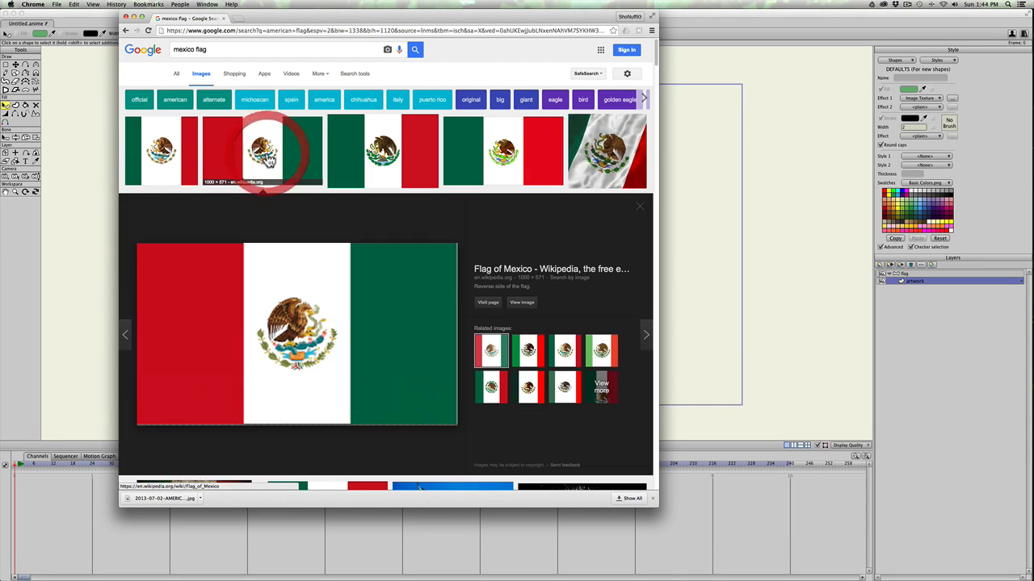
{"action": "left_click", "coordinate": [359, 161]}
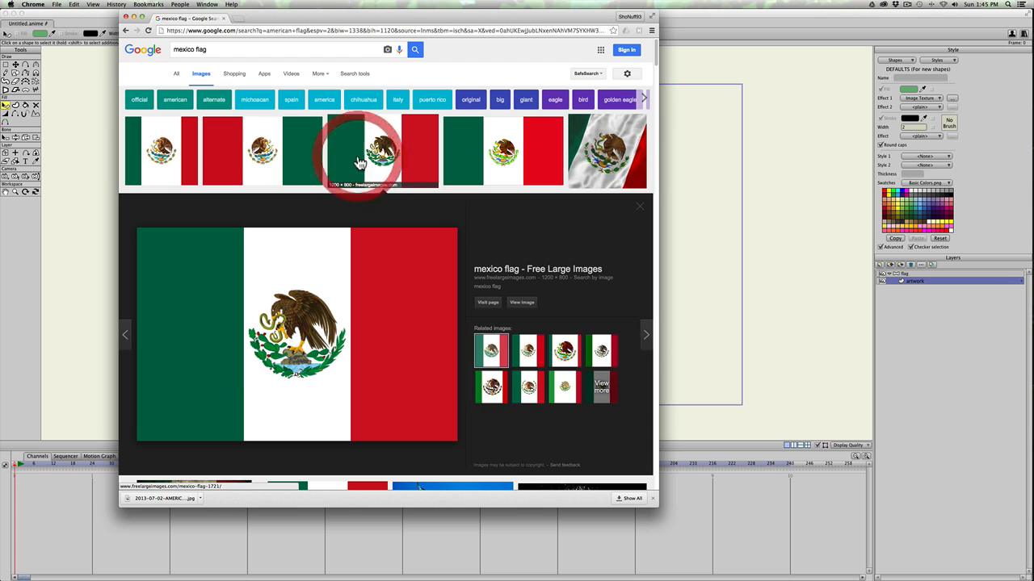
{"action": "right_click", "coordinate": [276, 296]}
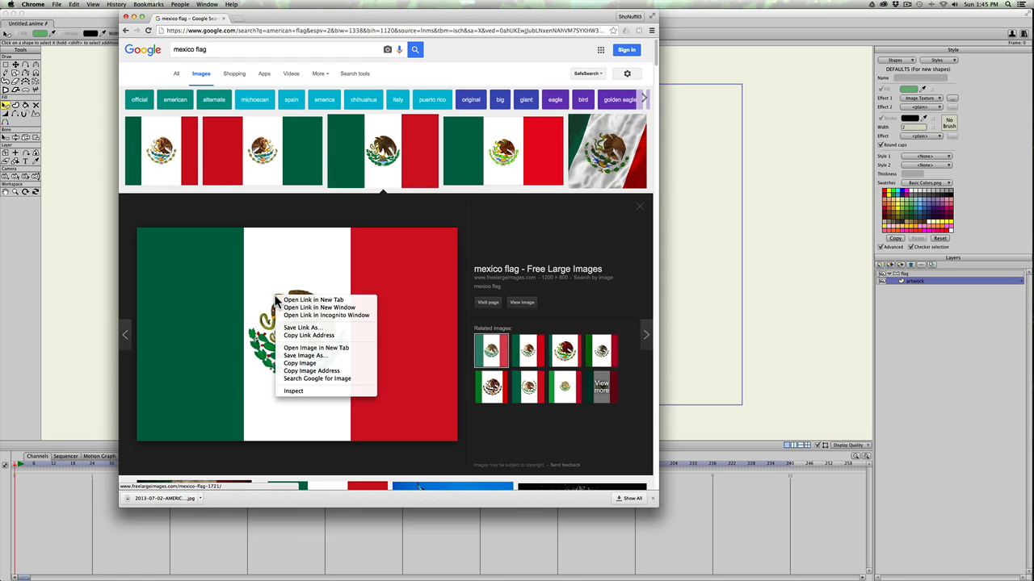
{"action": "left_click", "coordinate": [302, 355]}
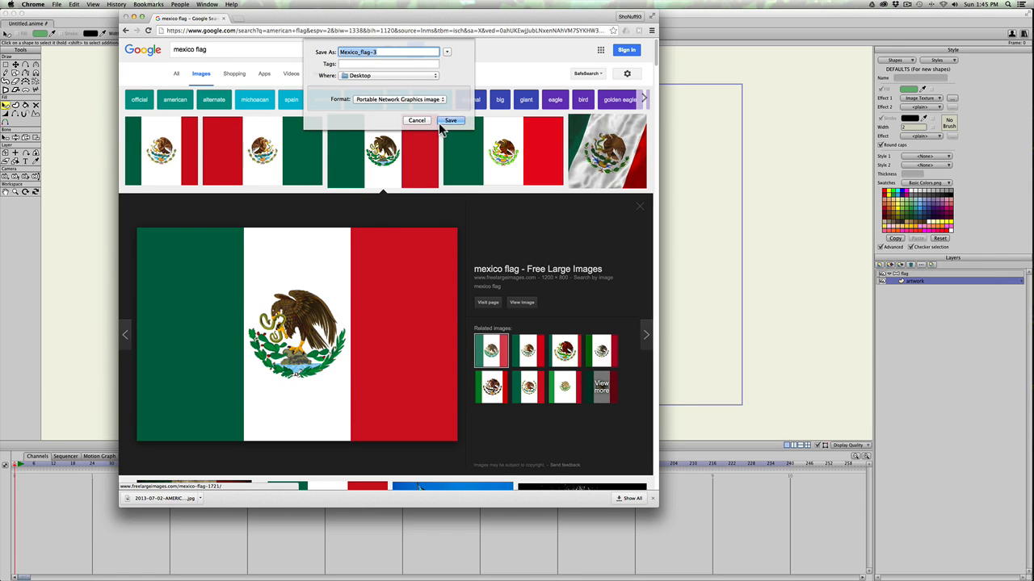
{"action": "left_click", "coordinate": [449, 121]}
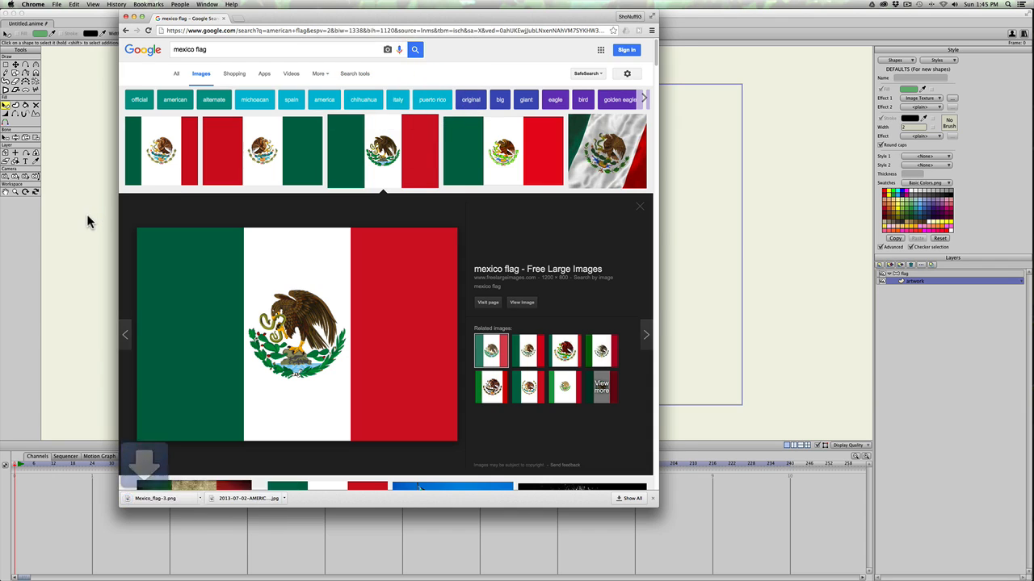
Switch to Anime Studio Pro and try to replace the flag's image texture with Mexico_flag-3.png without selecting the shape
{"action": "left_click", "coordinate": [87, 218]}
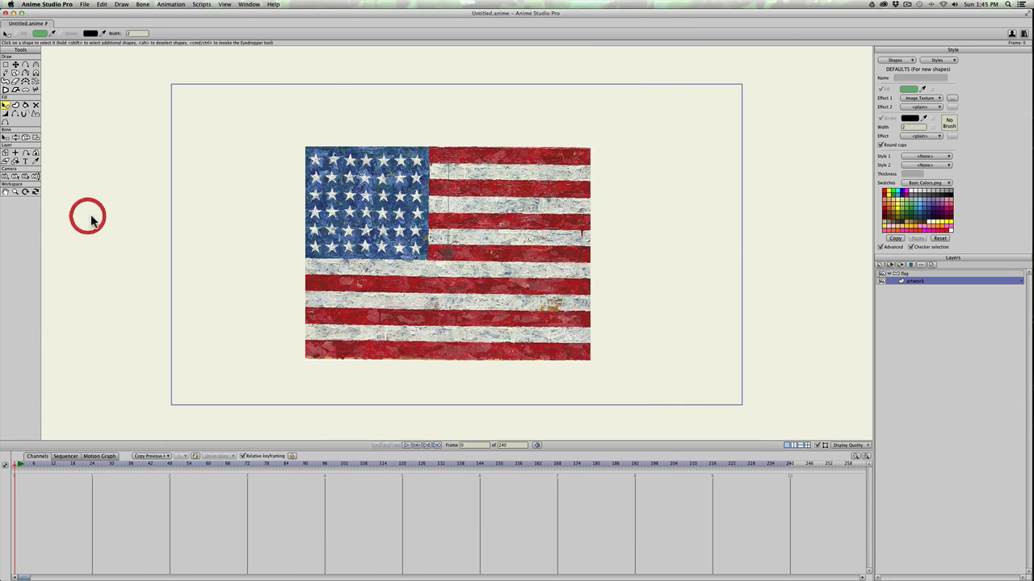
{"action": "left_click", "coordinate": [952, 99]}
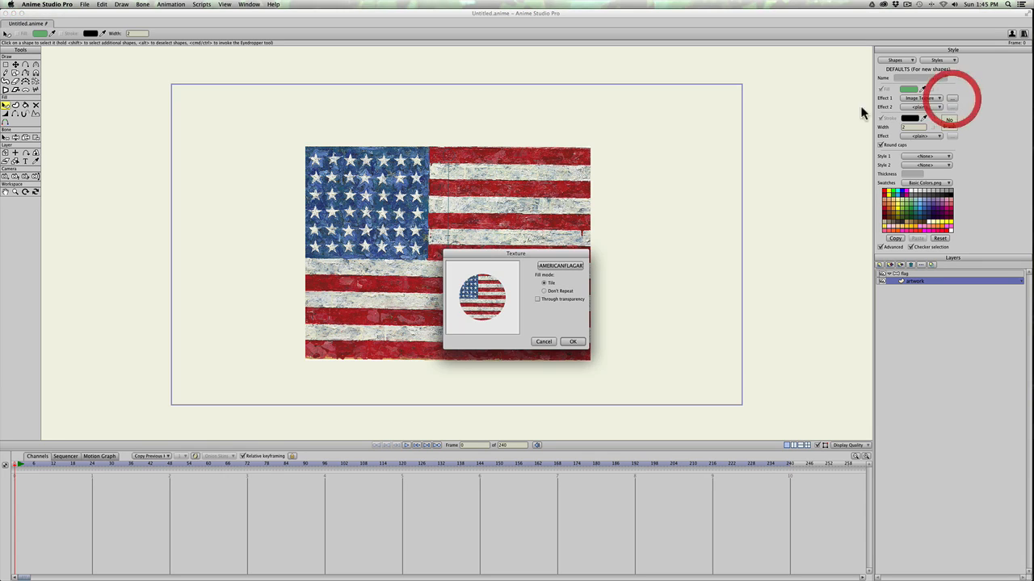
{"action": "left_click", "coordinate": [552, 267]}
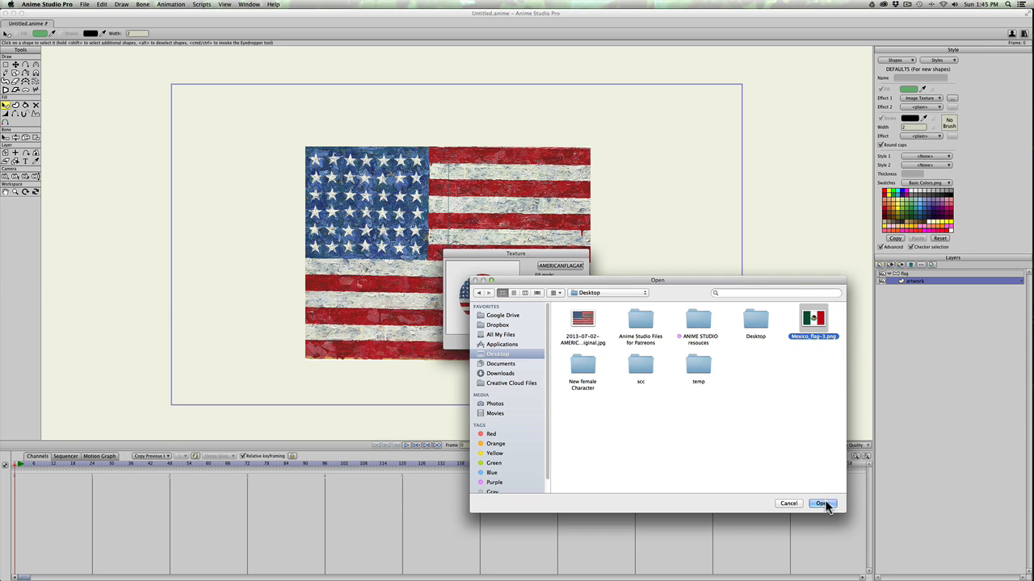
{"action": "left_click", "coordinate": [820, 504]}
{"action": "left_click", "coordinate": [571, 343]}
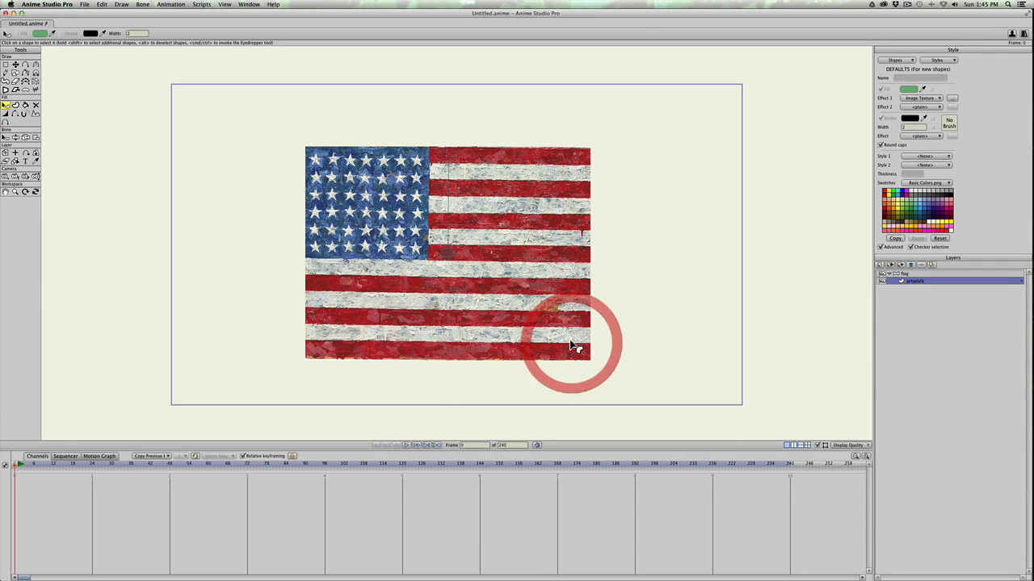
Select the flag shape and replace its Image Texture with Mexico_flag-3.png from the Desktop
{"action": "key", "text": "q"}
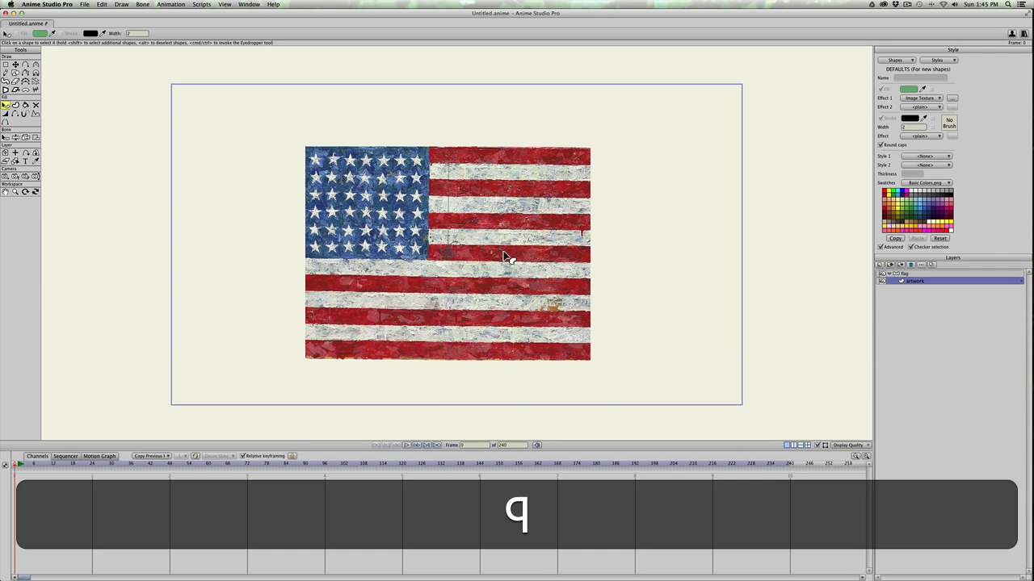
{"action": "left_click", "coordinate": [506, 253]}
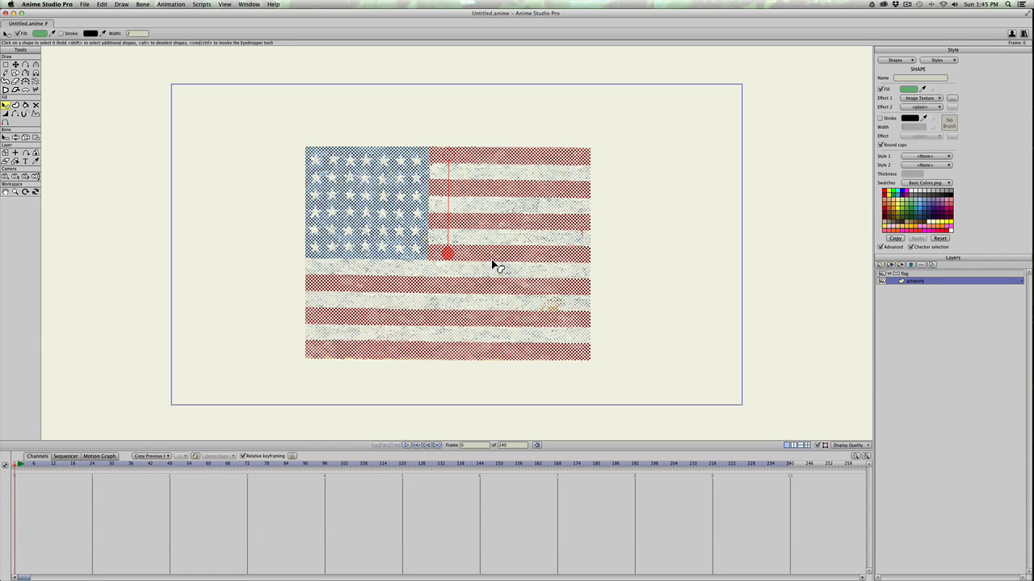
{"action": "left_click", "coordinate": [951, 98]}
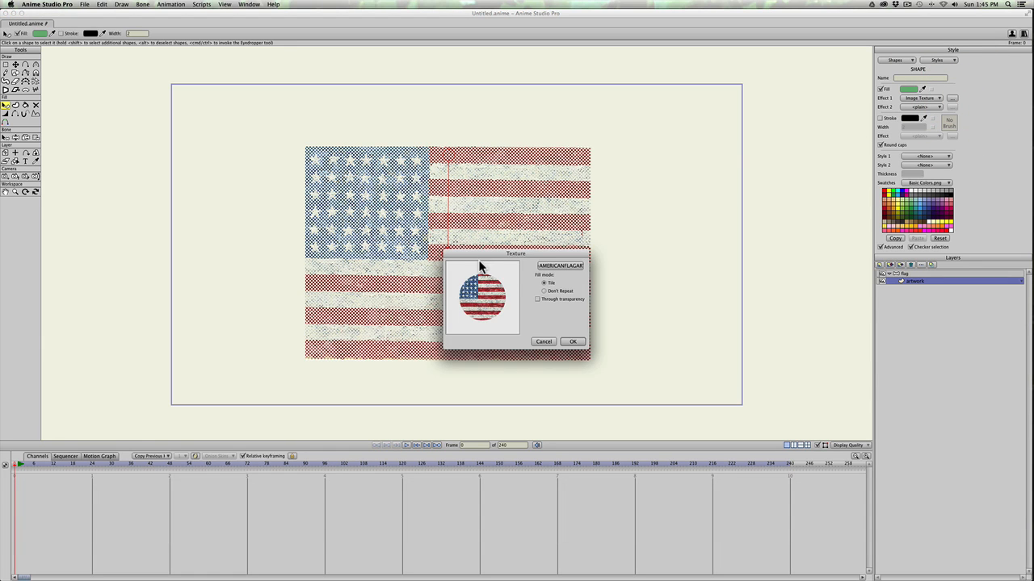
{"action": "left_click", "coordinate": [551, 266]}
{"action": "left_click", "coordinate": [813, 319]}
{"action": "left_click", "coordinate": [818, 501]}
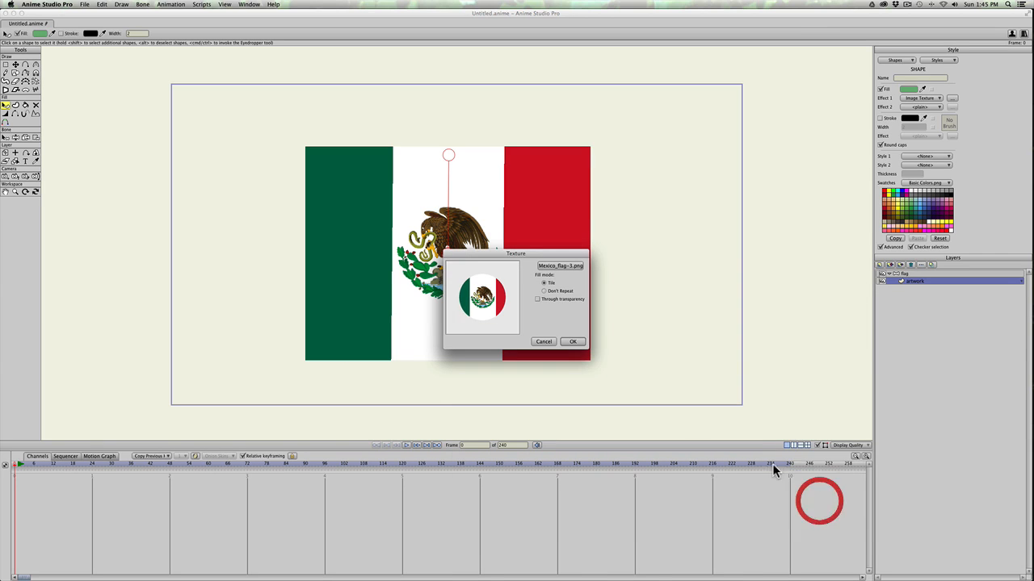
{"action": "left_click", "coordinate": [571, 342]}
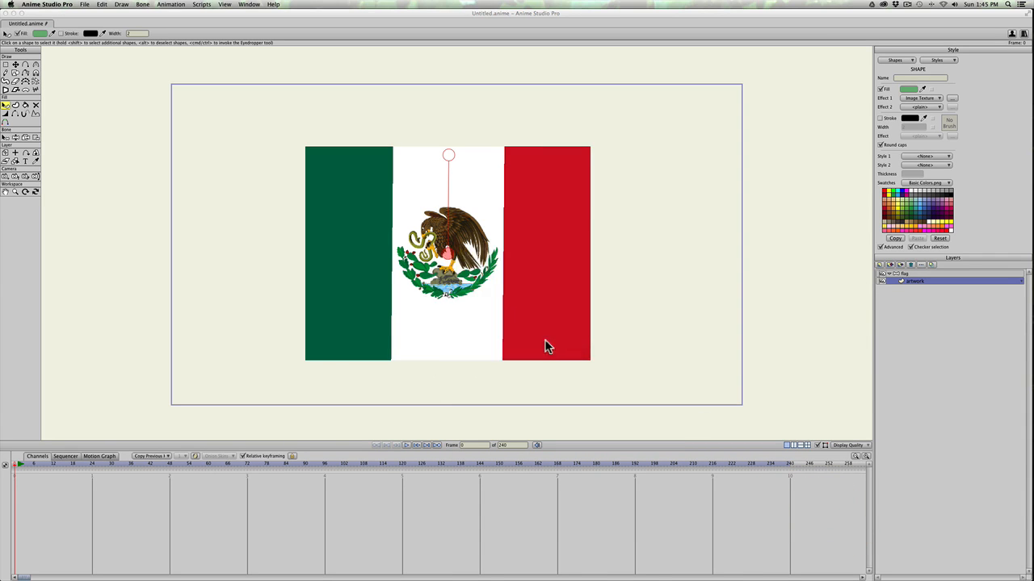
Deselect the shape, play back the Mexican flag animation, and return to frame 0
{"action": "left_click", "coordinate": [116, 399]}
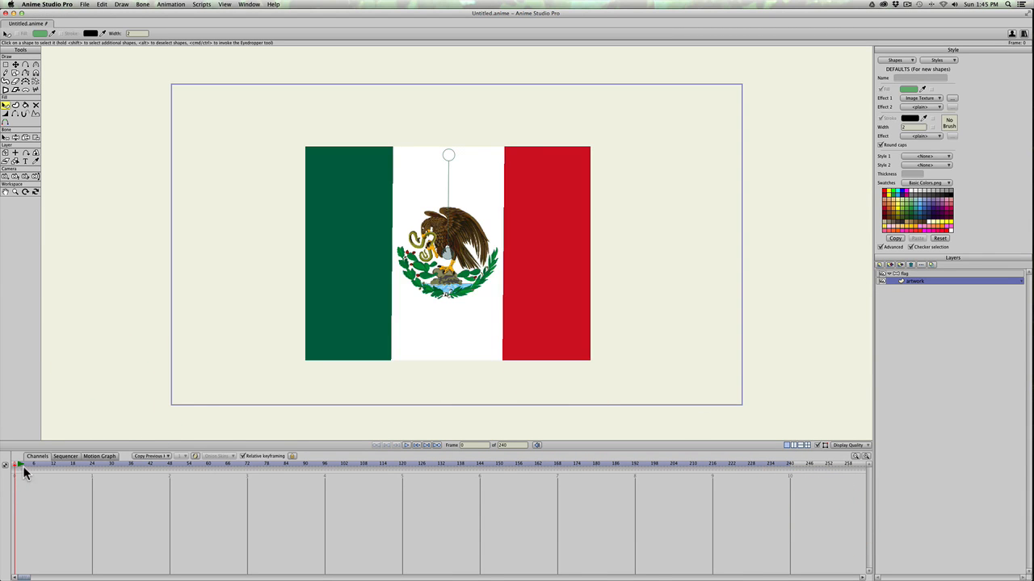
{"action": "key", "text": "space"}
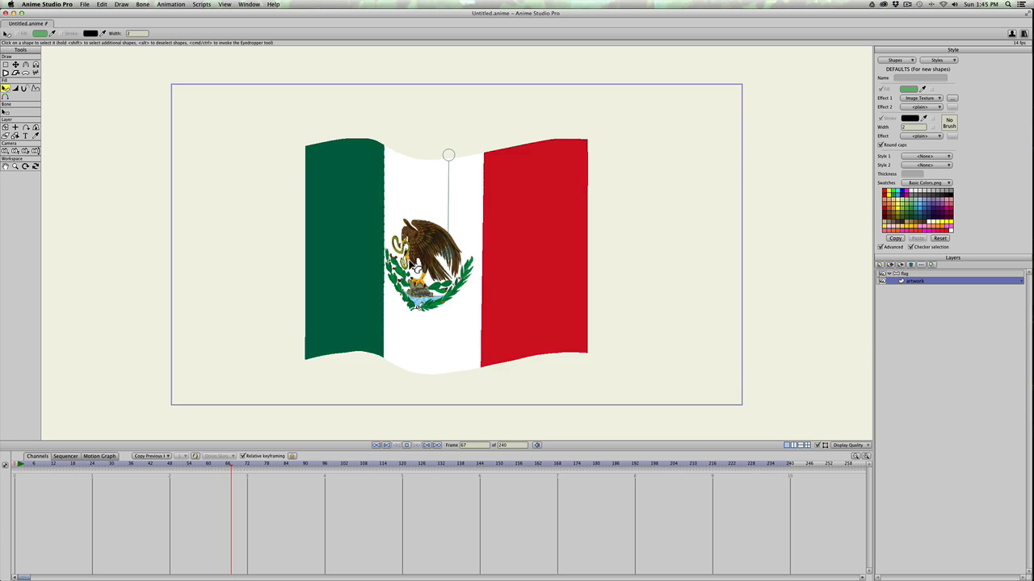
{"action": "left_click", "coordinate": [13, 463]}
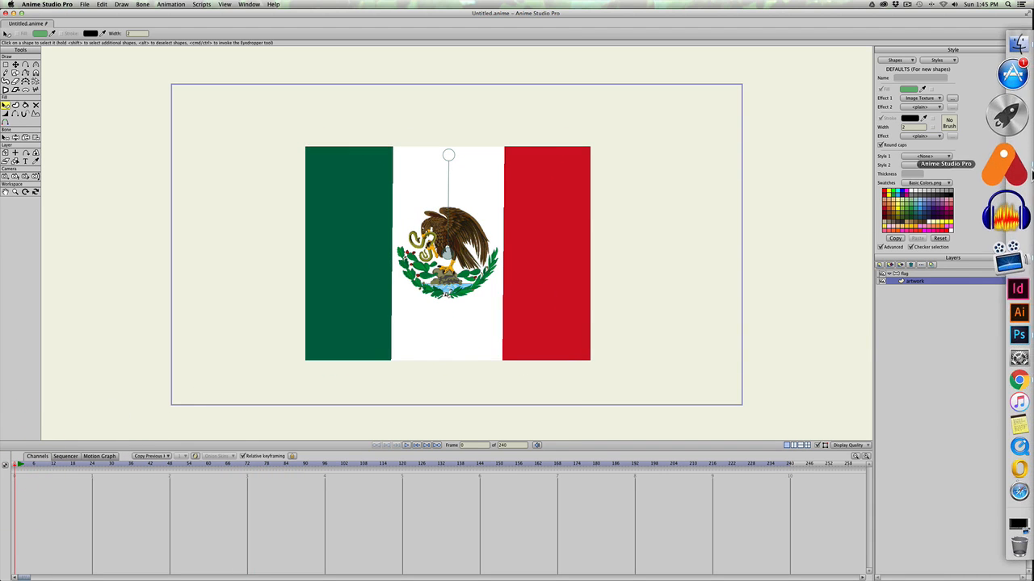
Switch to Google Chrome and change the image search to "marvel poster"
{"action": "left_click", "coordinate": [997, 319]}
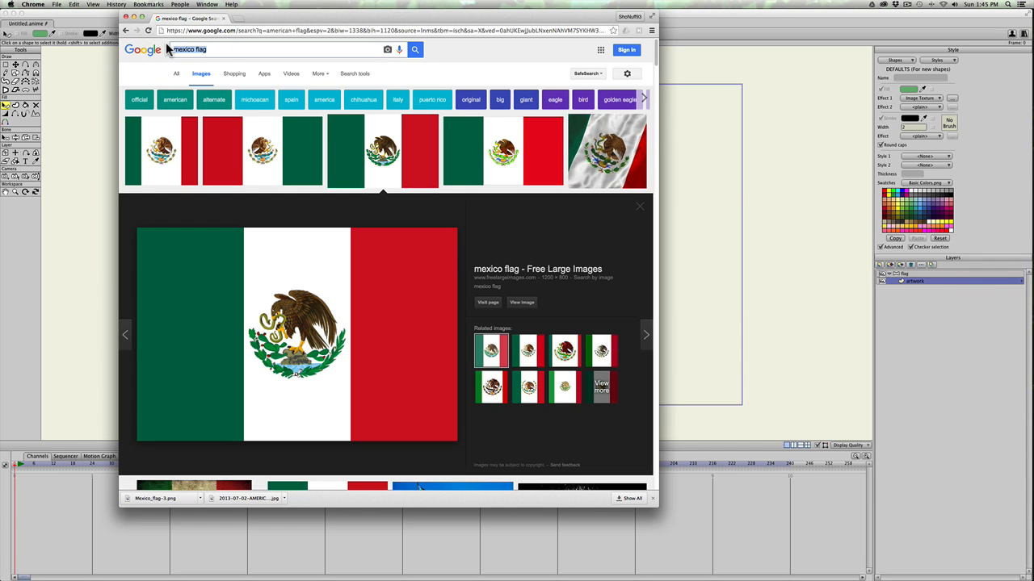
{"action": "type", "text": "ma"}
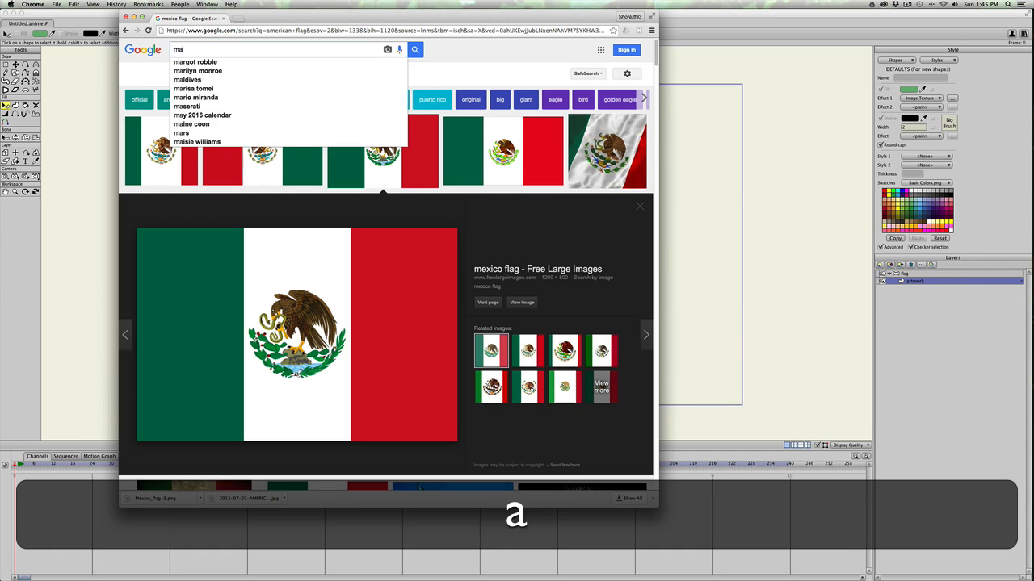
{"action": "type", "text": "rvel poster"}
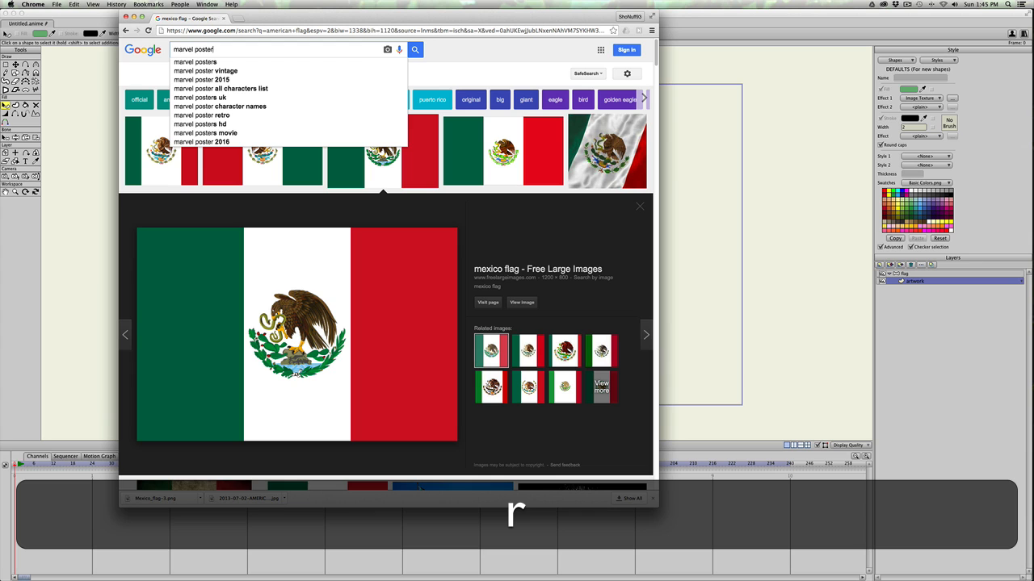
{"action": "key", "text": "Return"}
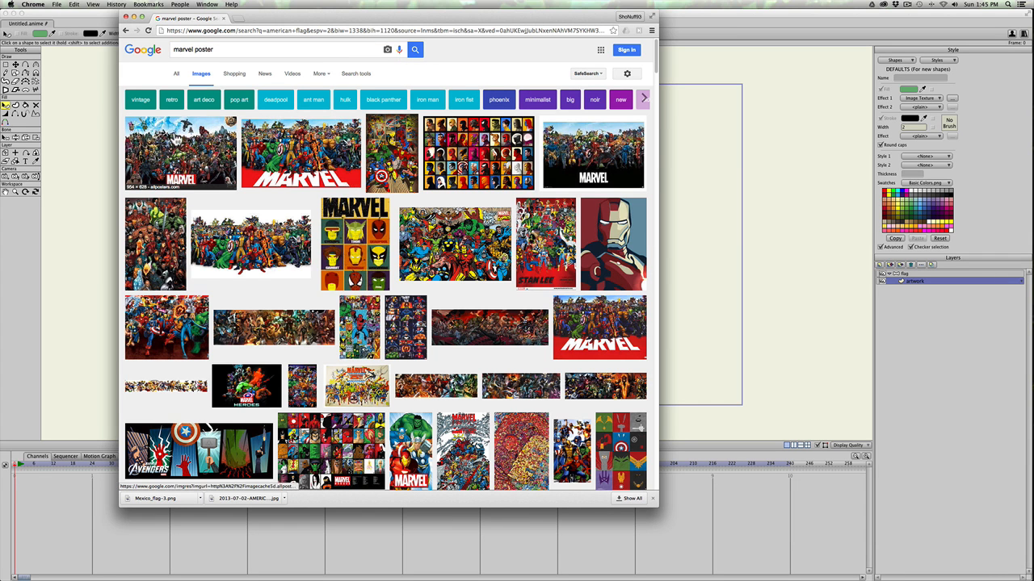
Open the 854 × 628 Marvel Lineup poster from allposters.com and save it to the Desktop as the JPEG image 88-8815-UBXO300Z
{"action": "left_click", "coordinate": [174, 142]}
{"action": "right_click", "coordinate": [340, 306]}
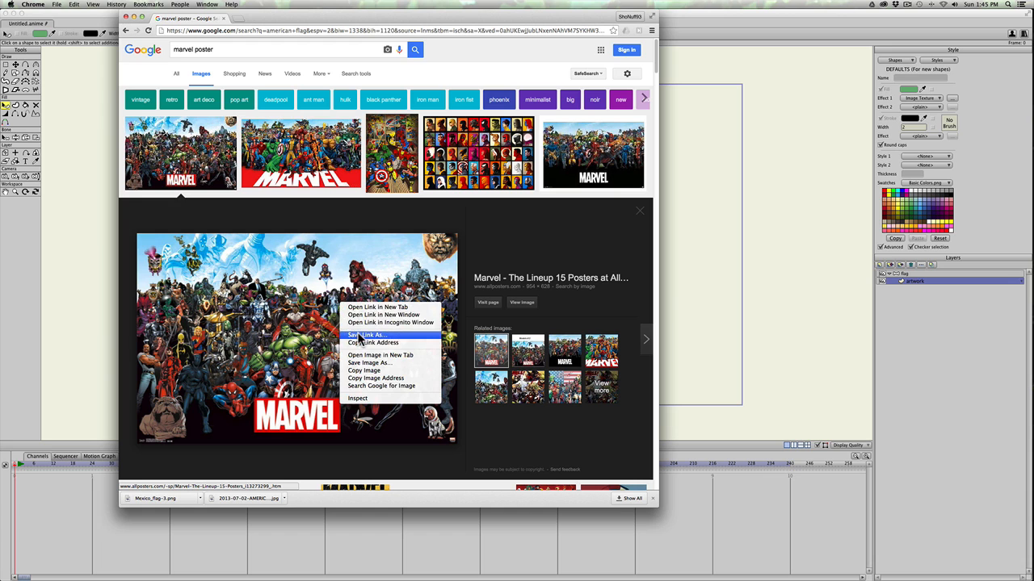
{"action": "left_click", "coordinate": [361, 364]}
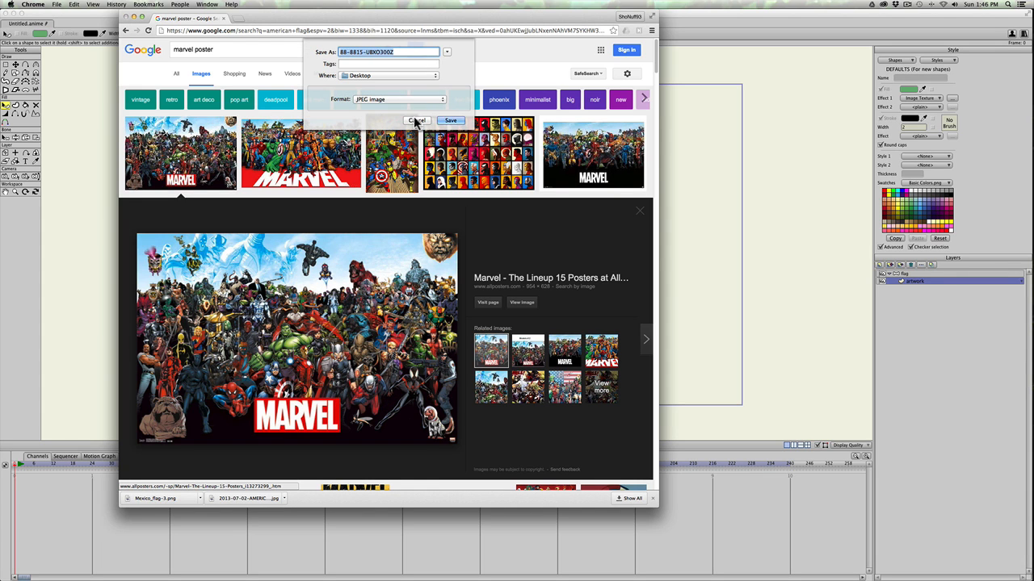
{"action": "left_click", "coordinate": [450, 120]}
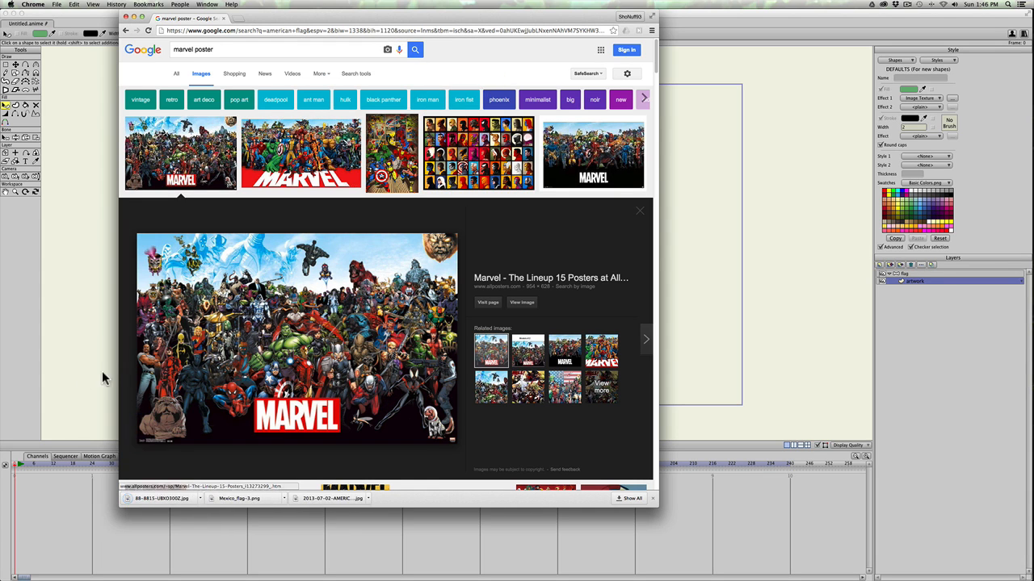
Switch to Anime Studio Pro, select the flag shape, and replace its Image Texture with 88-8815-UBXO300Z.jpg
{"action": "left_click", "coordinate": [104, 372]}
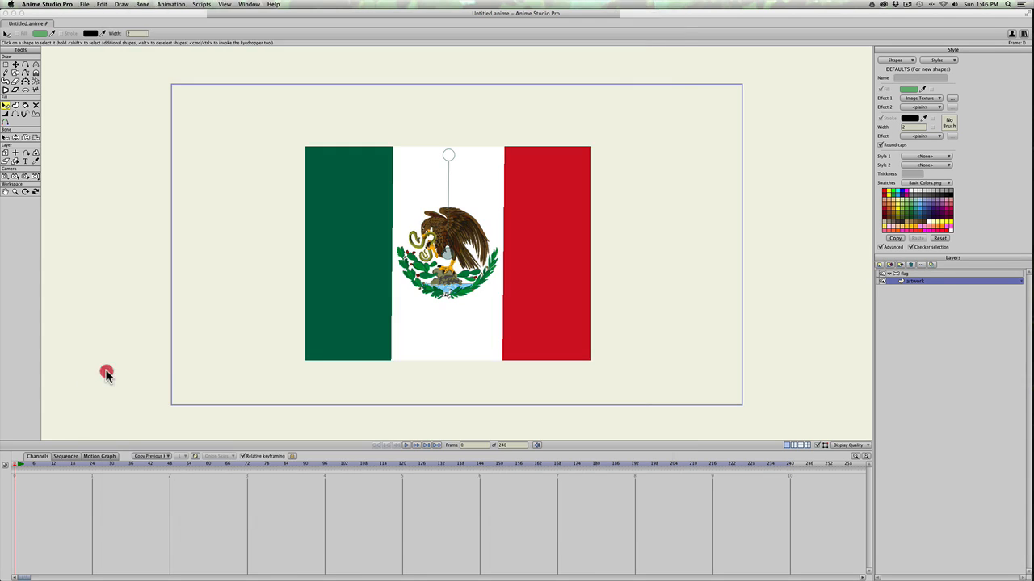
{"action": "key", "text": "q"}
{"action": "left_click", "coordinate": [513, 222]}
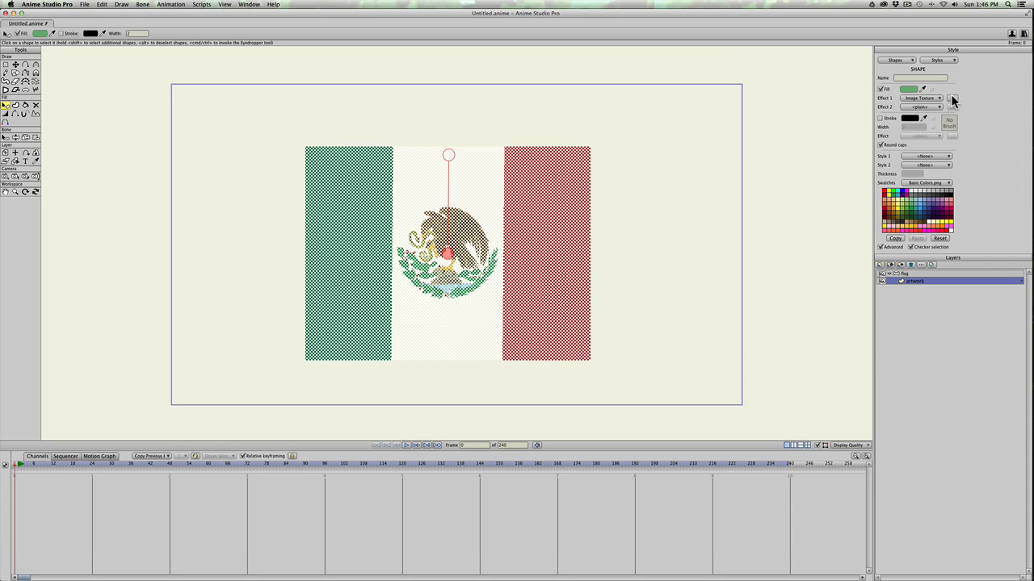
{"action": "left_click", "coordinate": [952, 98]}
{"action": "left_click", "coordinate": [569, 266]}
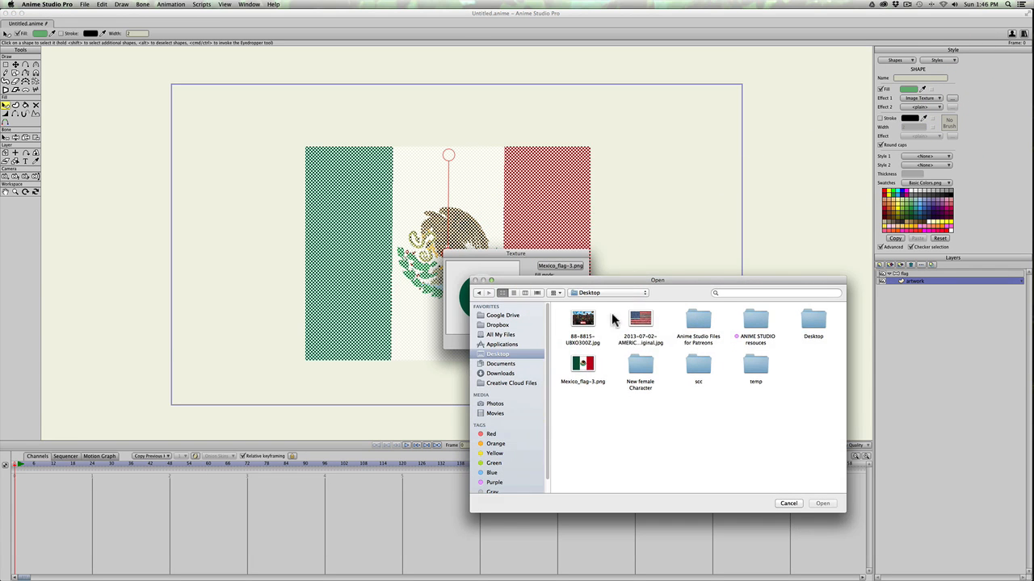
{"action": "left_click", "coordinate": [823, 504]}
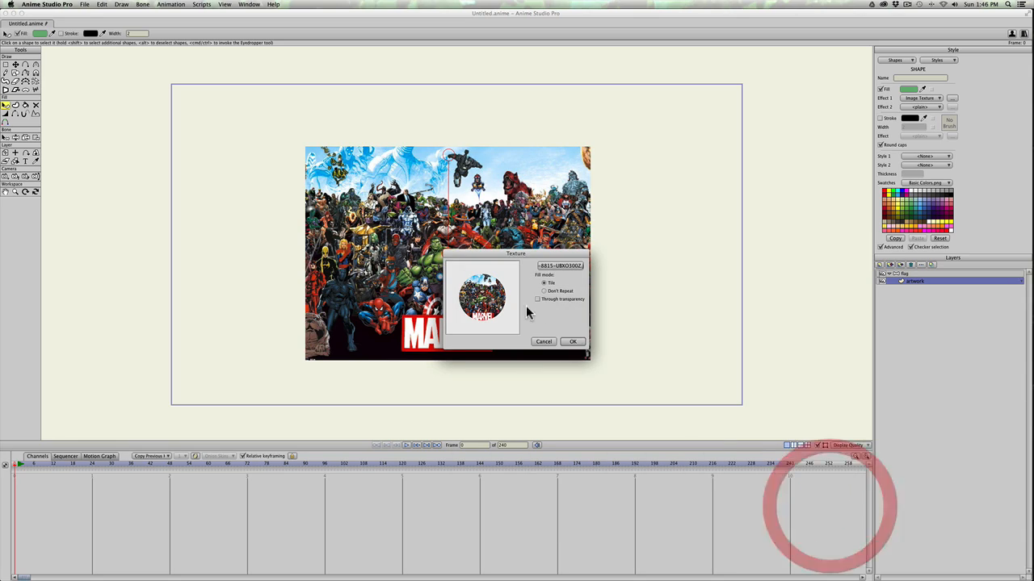
{"action": "left_click", "coordinate": [572, 345]}
Enlarge the Marvel texture on the shape by extending its effect handle up to the upper edge of the canvas frame
{"action": "left_click_drag", "start_coordinate": [449, 163], "coordinate": [444, 86]}
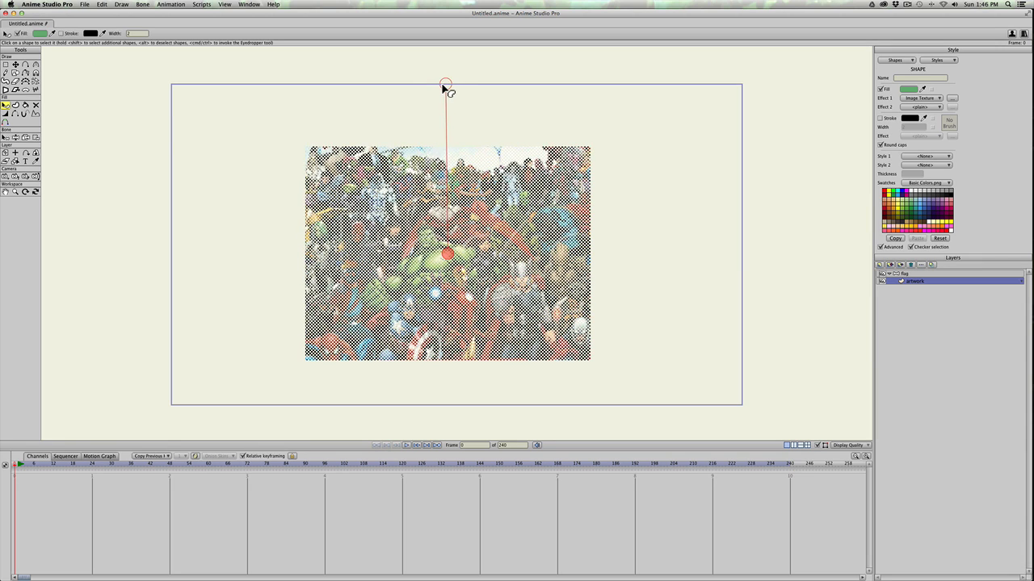
{"action": "left_click", "coordinate": [6, 153]}
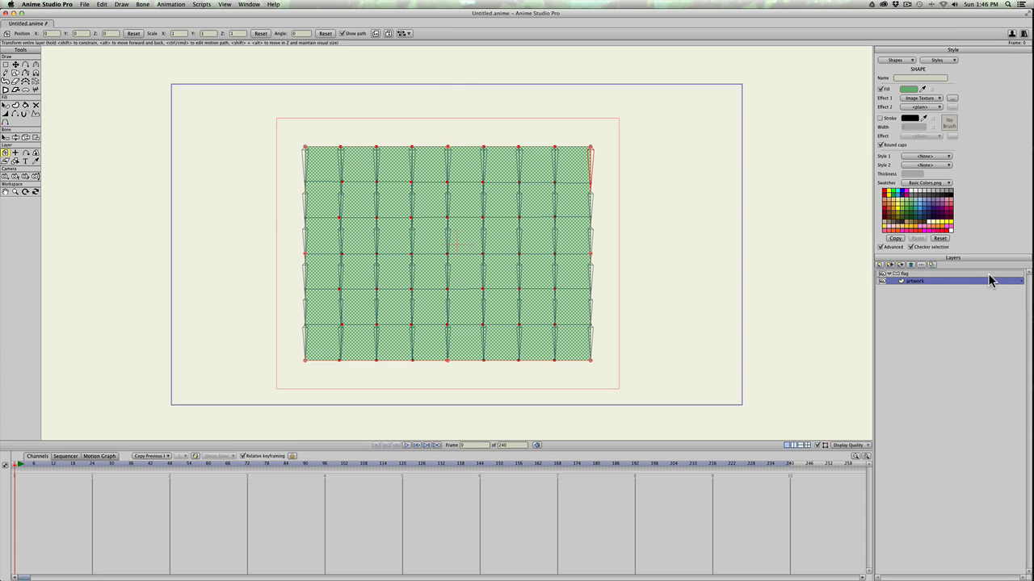
{"action": "key", "text": "q"}
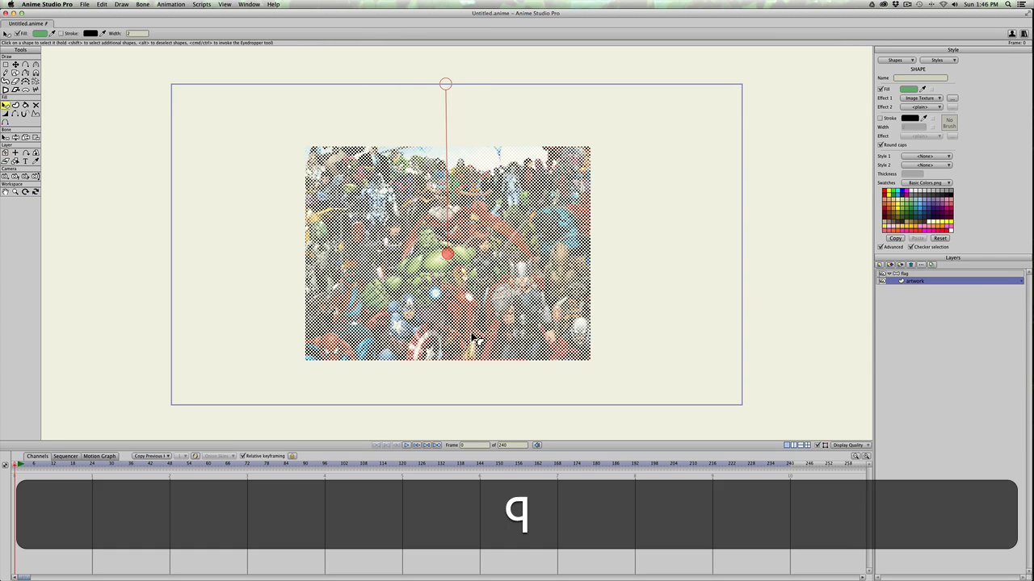
Deselect the shape, play back the Marvel-textured flag animation, and return to frame 0
{"action": "left_click", "coordinate": [21, 464]}
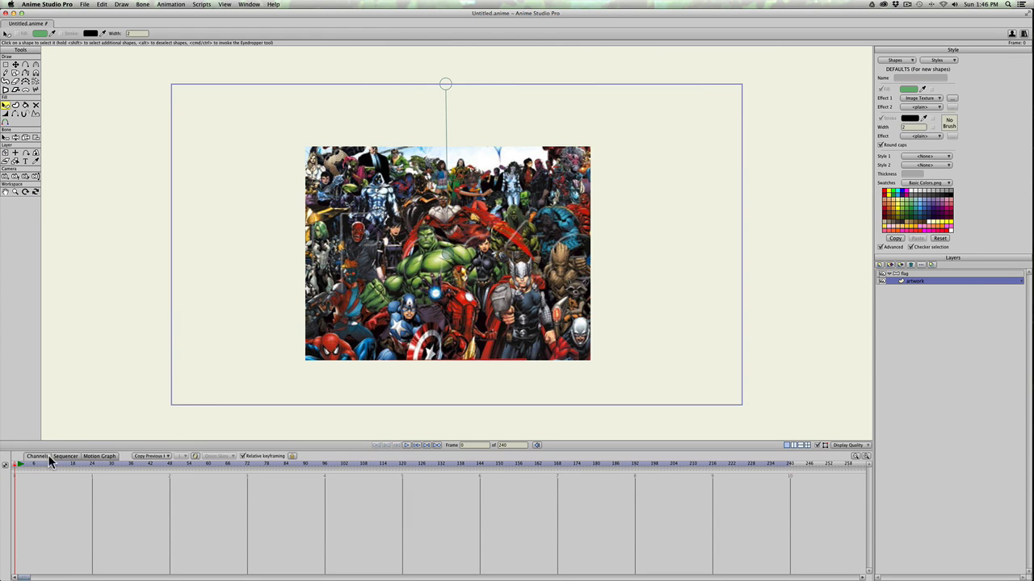
{"action": "left_click", "coordinate": [33, 463]}
{"action": "key", "text": "space"}
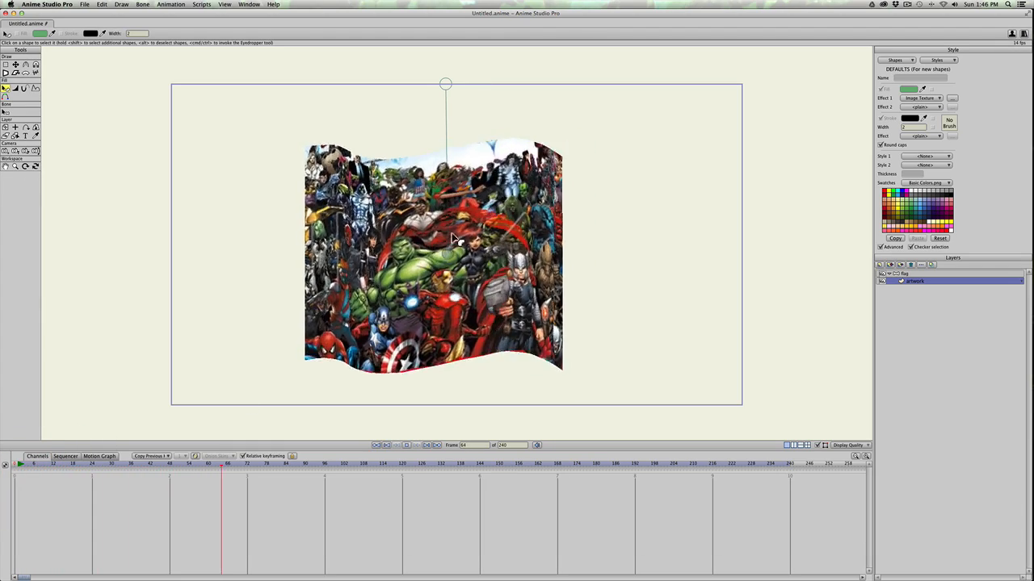
{"action": "key", "text": "space"}
{"action": "left_click", "coordinate": [16, 465]}
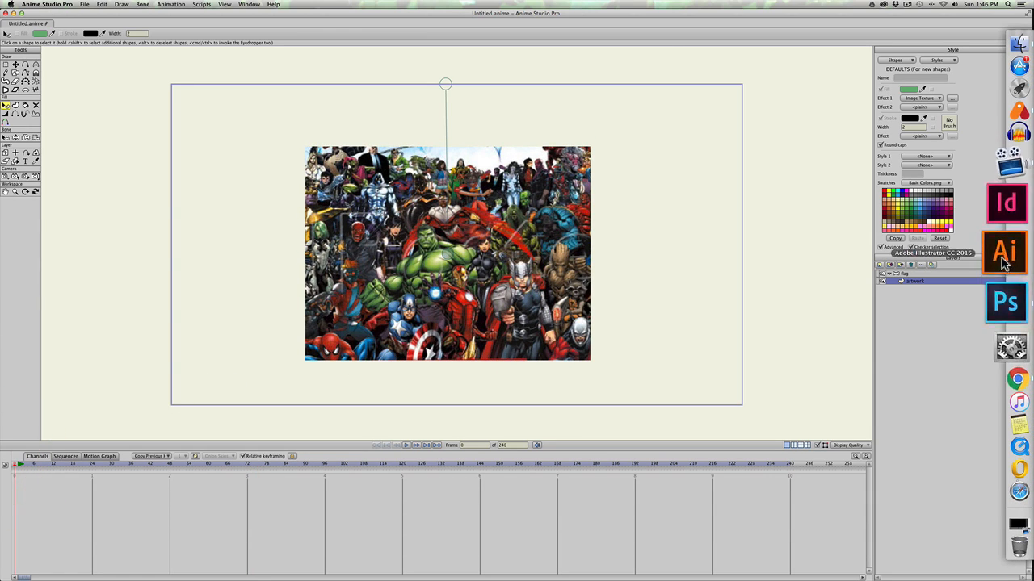
Switch to Google Chrome and change the image search to "pirate flag"
{"action": "left_click", "coordinate": [1005, 319]}
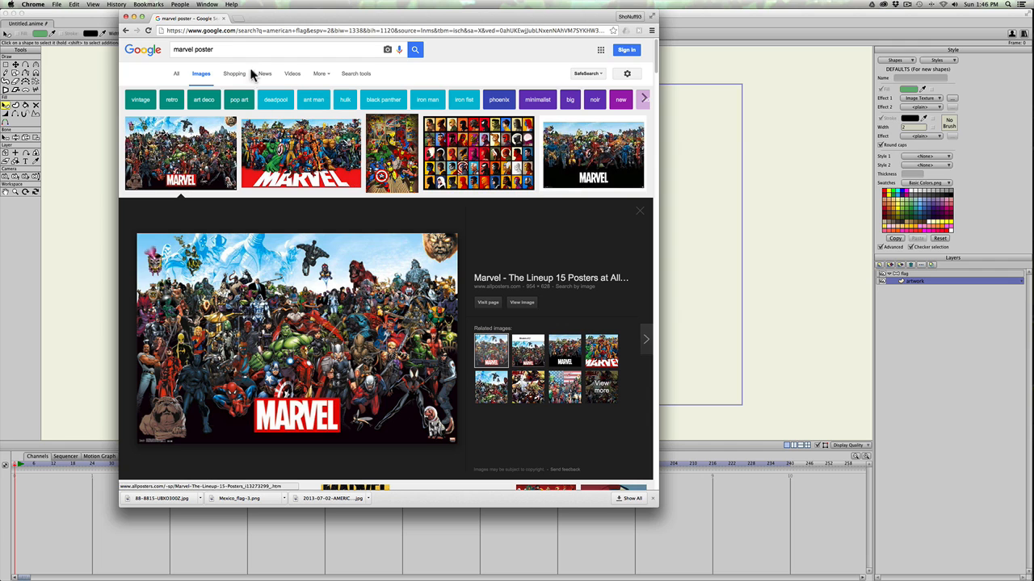
{"action": "type", "text": "p"}
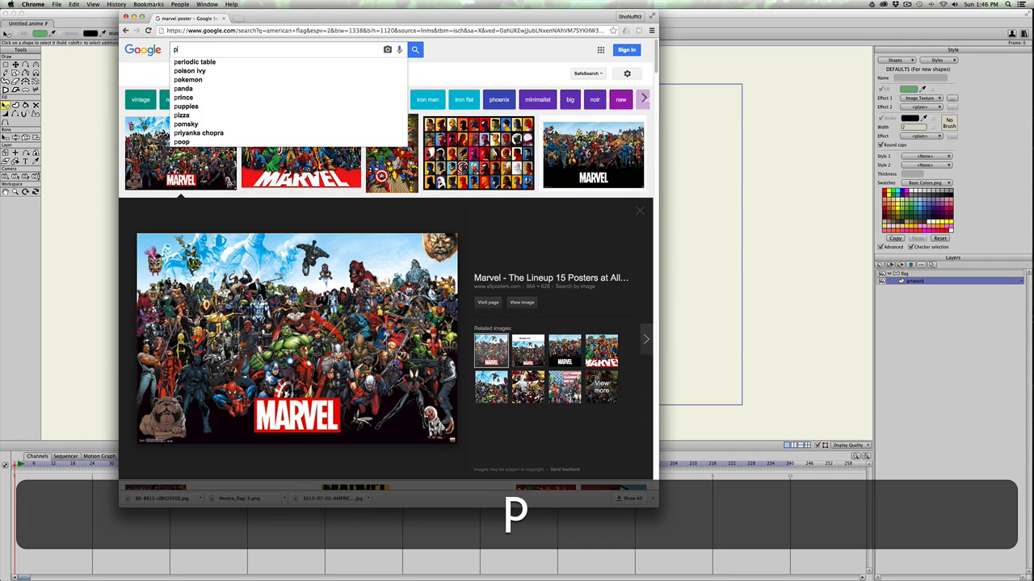
{"action": "type", "text": "irate fl"}
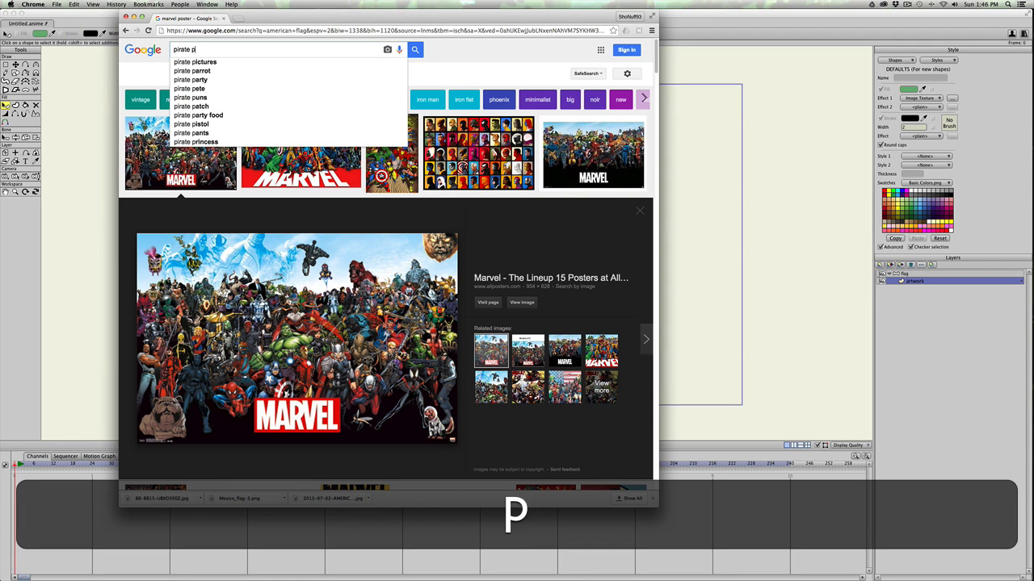
{"action": "type", "text": "ag"}
{"action": "key", "text": "Return"}
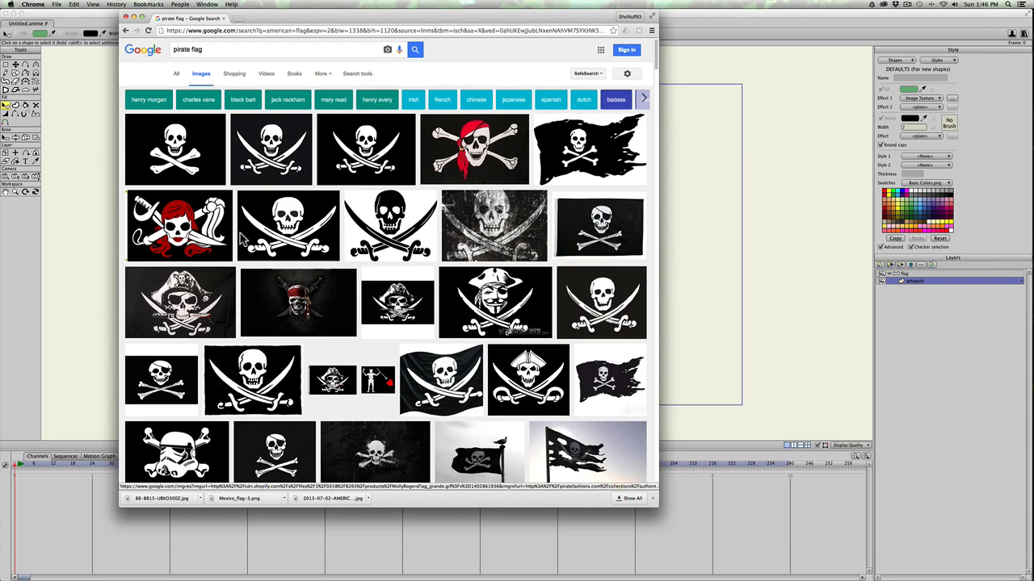
Open the Pirates of the Caribbean skull-and-swords image from the search results and save it as a JPEG image
{"action": "left_click", "coordinate": [328, 322]}
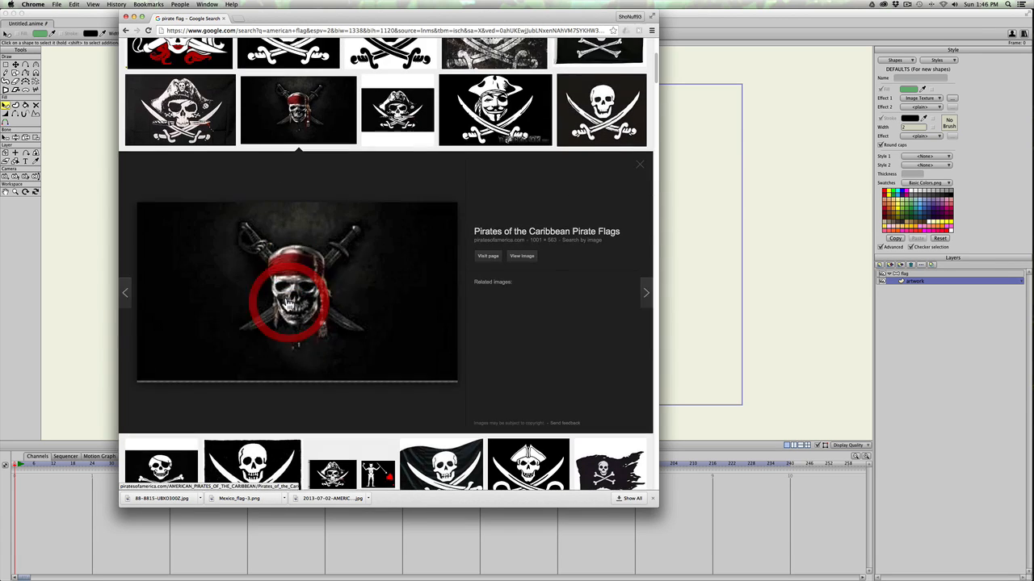
{"action": "right_click", "coordinate": [345, 300]}
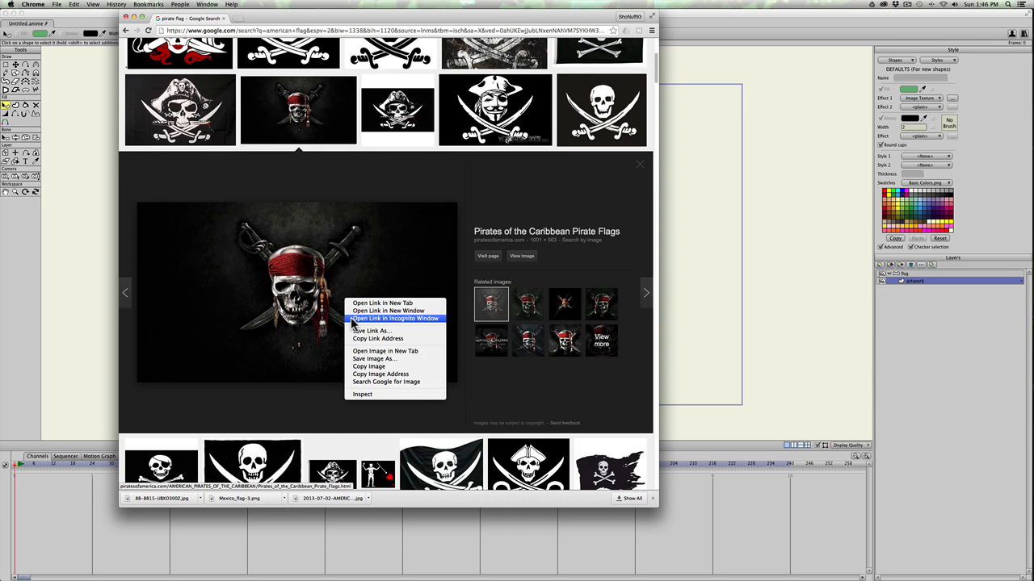
{"action": "left_click", "coordinate": [361, 359]}
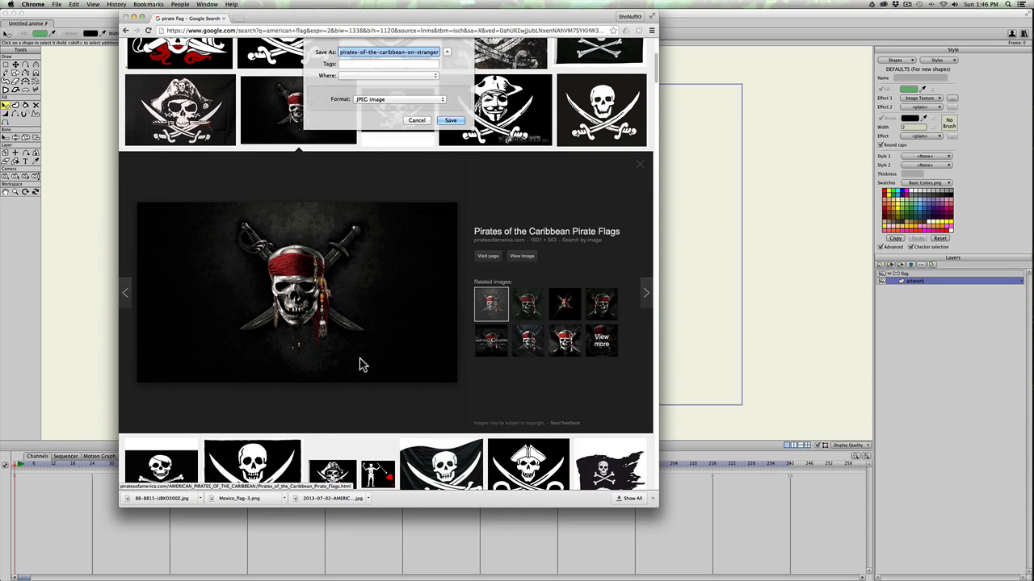
{"action": "left_click", "coordinate": [449, 119]}
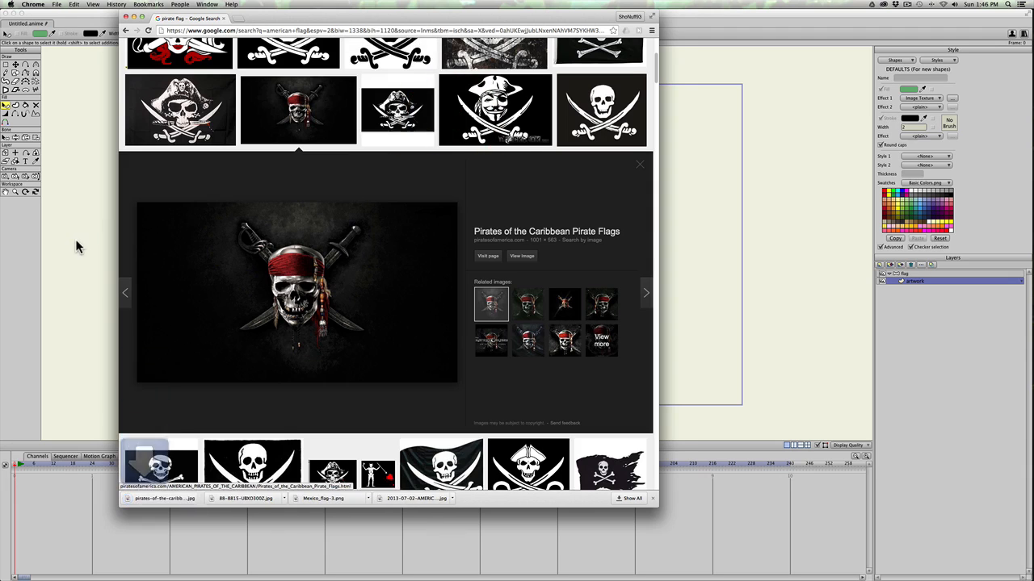
Switch to Anime Studio Pro, select the flag shape, and replace its Image Texture with the saved pirates-of-the-caribbean-on-stranger image
{"action": "left_click", "coordinate": [84, 240]}
{"action": "key", "text": "q"}
{"action": "left_click", "coordinate": [467, 256]}
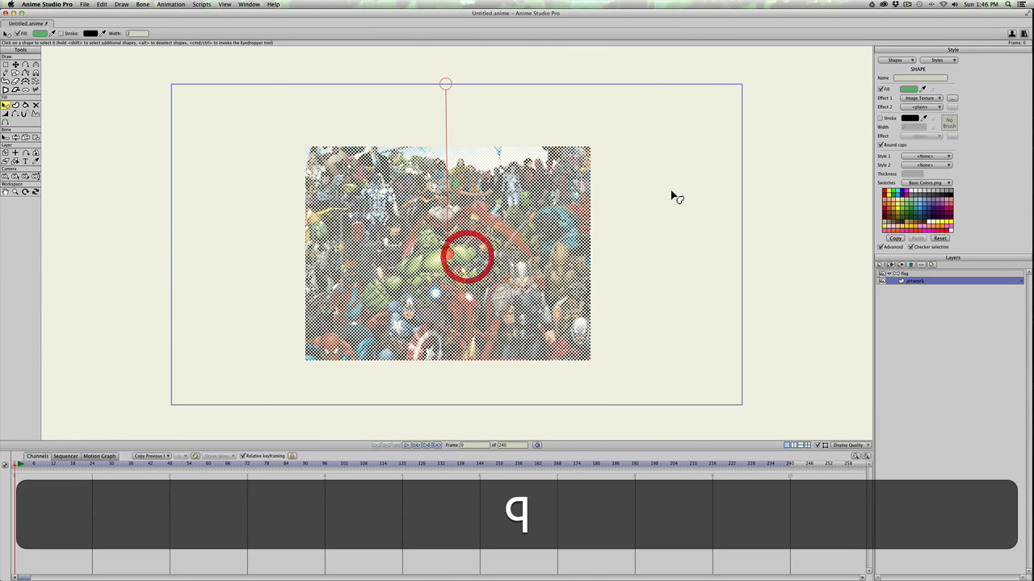
{"action": "left_click", "coordinate": [952, 99]}
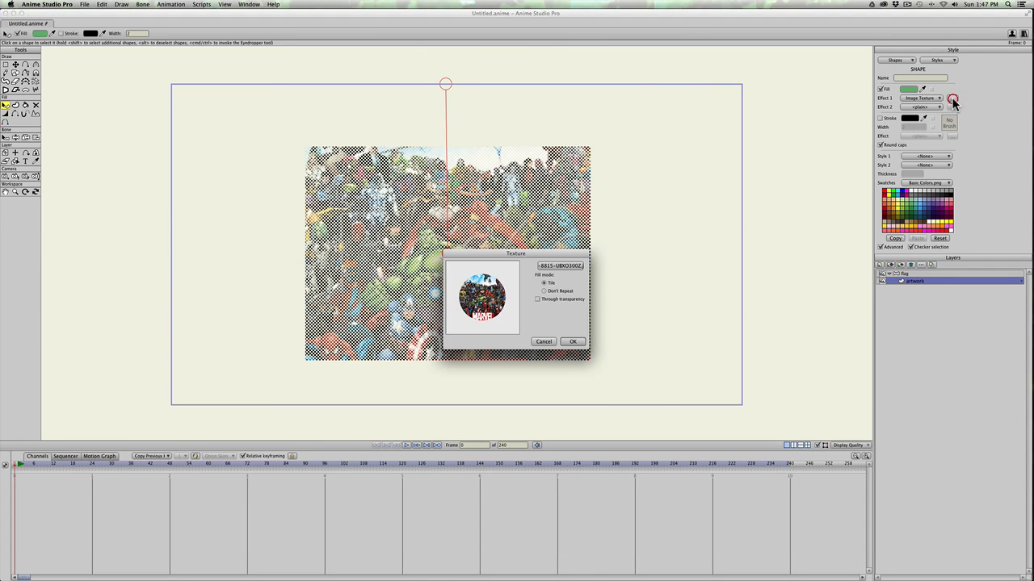
{"action": "left_click", "coordinate": [556, 266]}
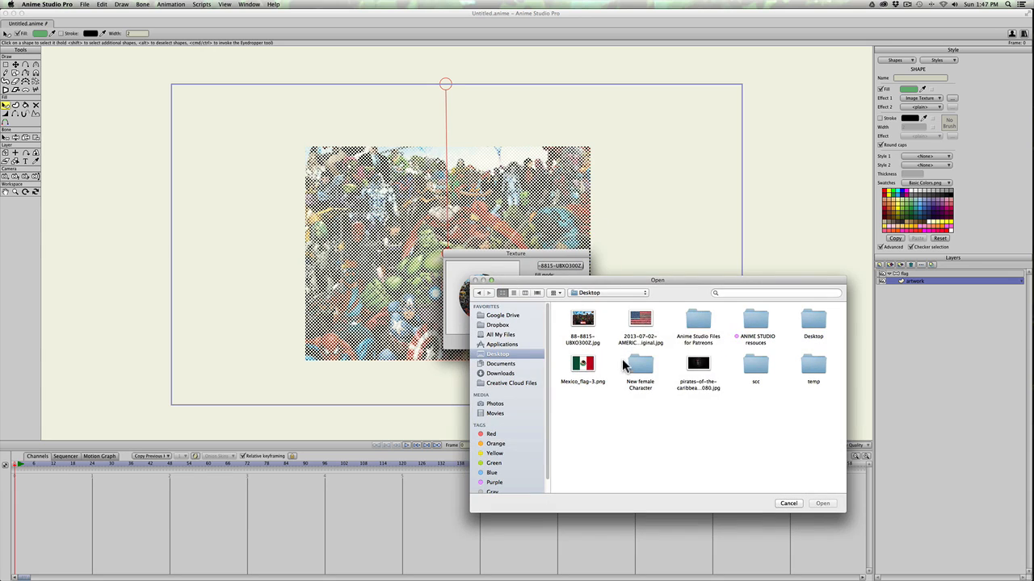
{"action": "left_click", "coordinate": [822, 503]}
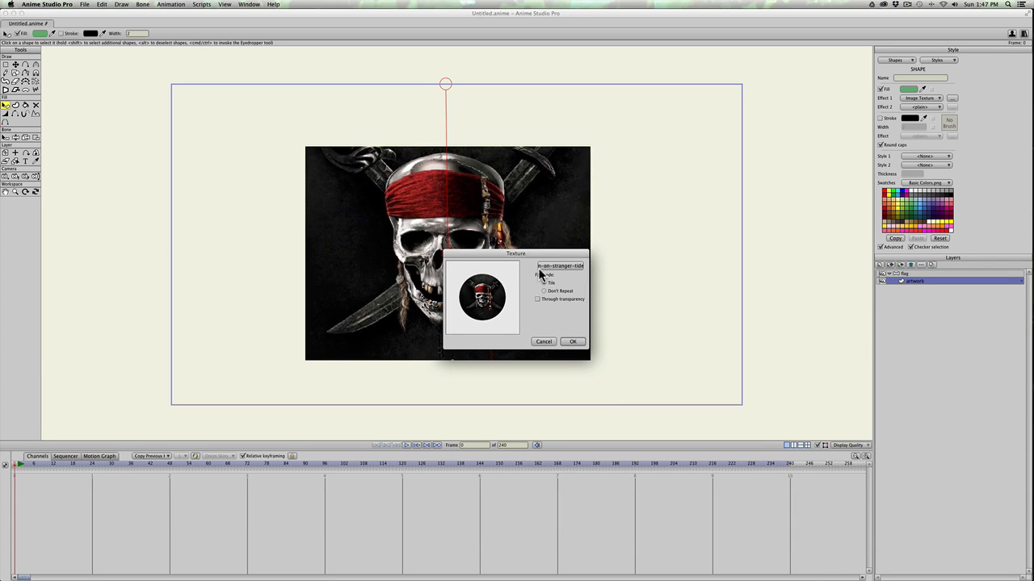
{"action": "left_click", "coordinate": [573, 342]}
Shrink the pirate texture and reposition it with its effect handles so the skull and crossed swords fit centred on the flag
{"action": "left_click_drag", "start_coordinate": [446, 85], "coordinate": [447, 165]}
{"action": "left_click_drag", "start_coordinate": [446, 257], "coordinate": [446, 266]}
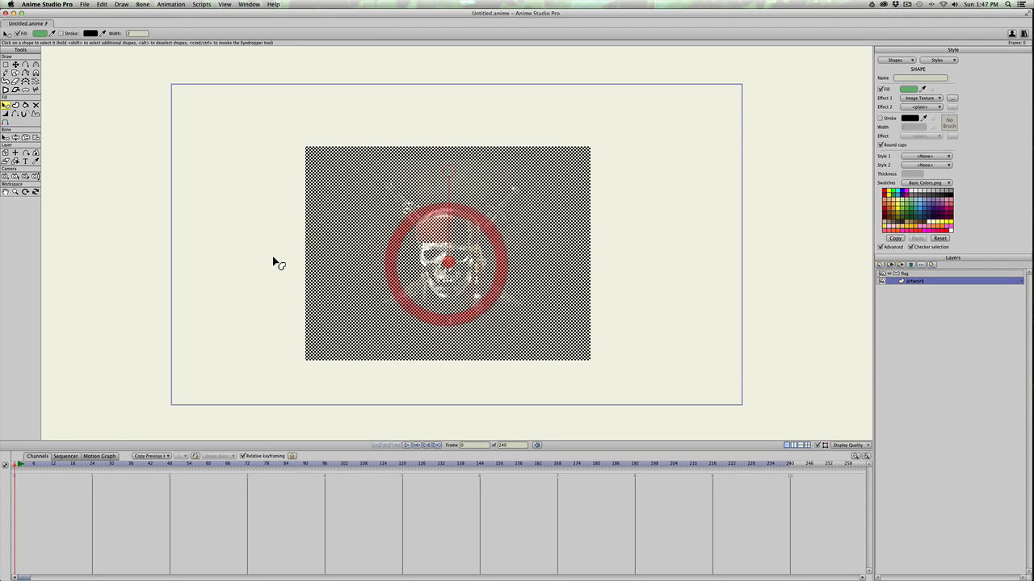
{"action": "left_click", "coordinate": [273, 259]}
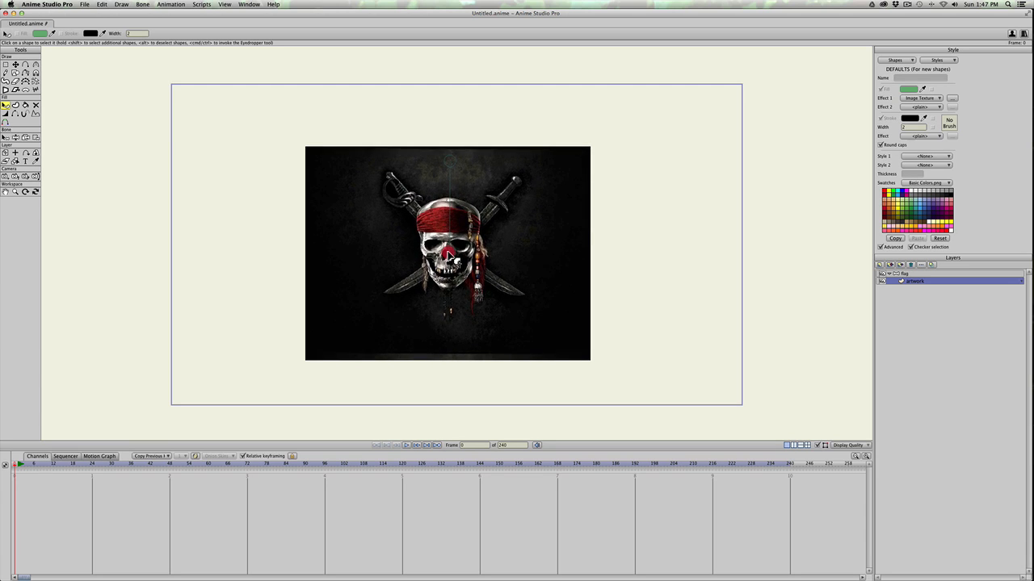
{"action": "mouse_move", "coordinate": [449, 255]}
{"action": "left_mouse_down"}
{"action": "mouse_move", "coordinate": [450, 88]}
{"action": "mouse_move", "coordinate": [450, 265]}
{"action": "mouse_move", "coordinate": [462, 252]}
{"action": "mouse_move", "coordinate": [450, 260]}
{"action": "left_mouse_up"}
{"action": "left_click_drag", "start_coordinate": [451, 169], "coordinate": [448, 159]}
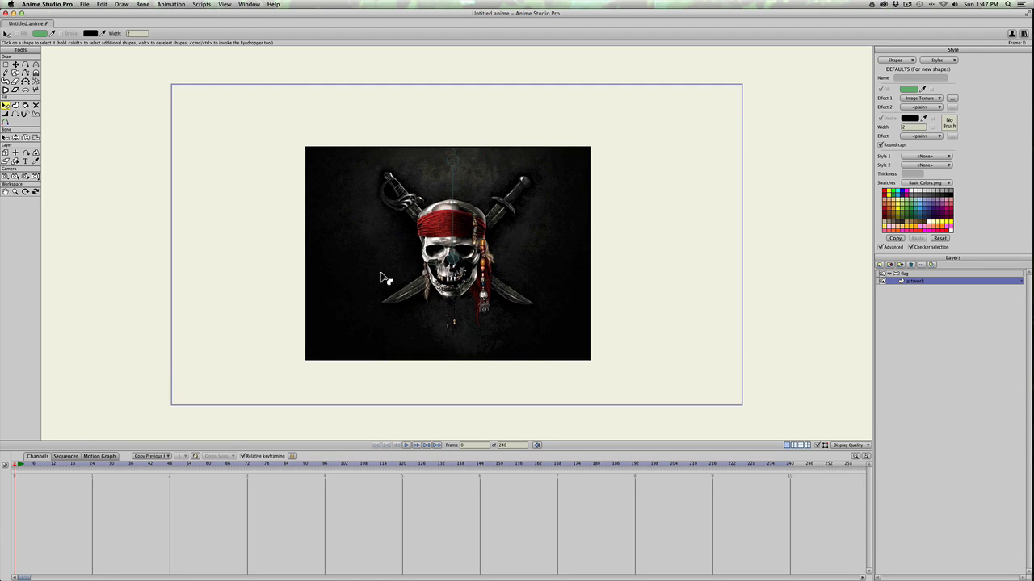
{"action": "left_click_drag", "start_coordinate": [453, 264], "coordinate": [453, 266]}
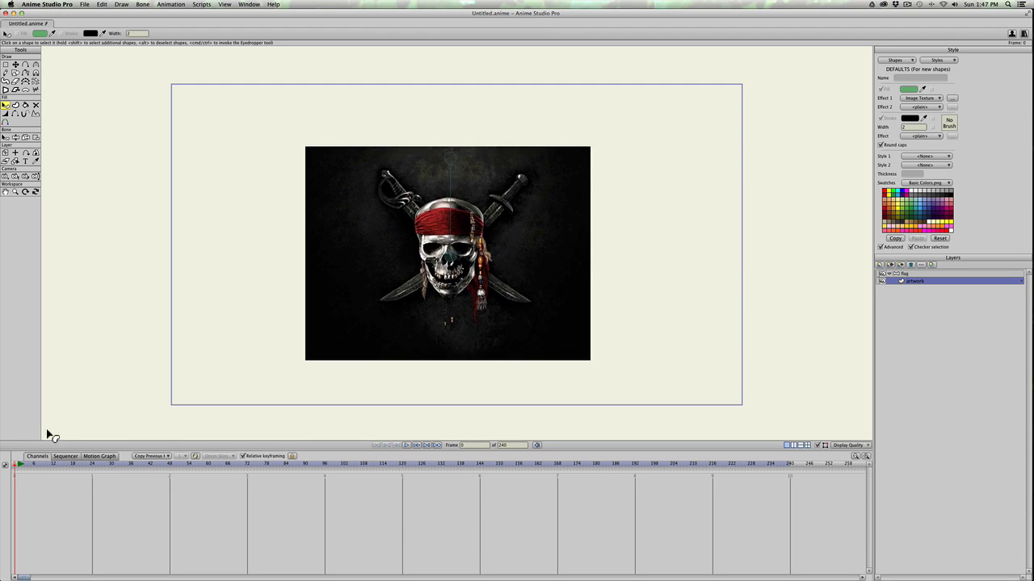
Play back the pirate flag animation, return to frame 0, and glance at the saved image files on the desktop
{"action": "left_click", "coordinate": [22, 467]}
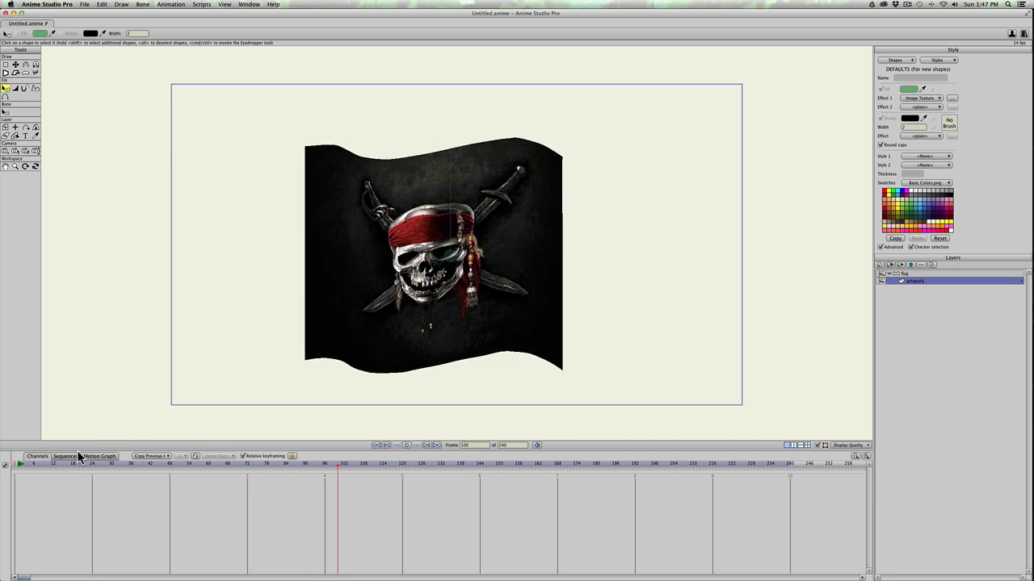
{"action": "left_click", "coordinate": [6, 467]}
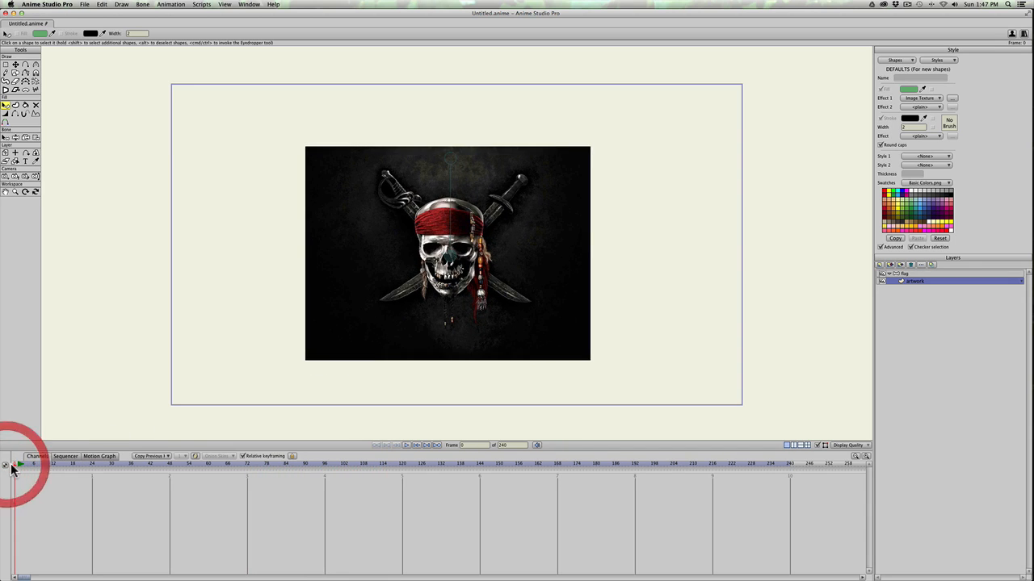
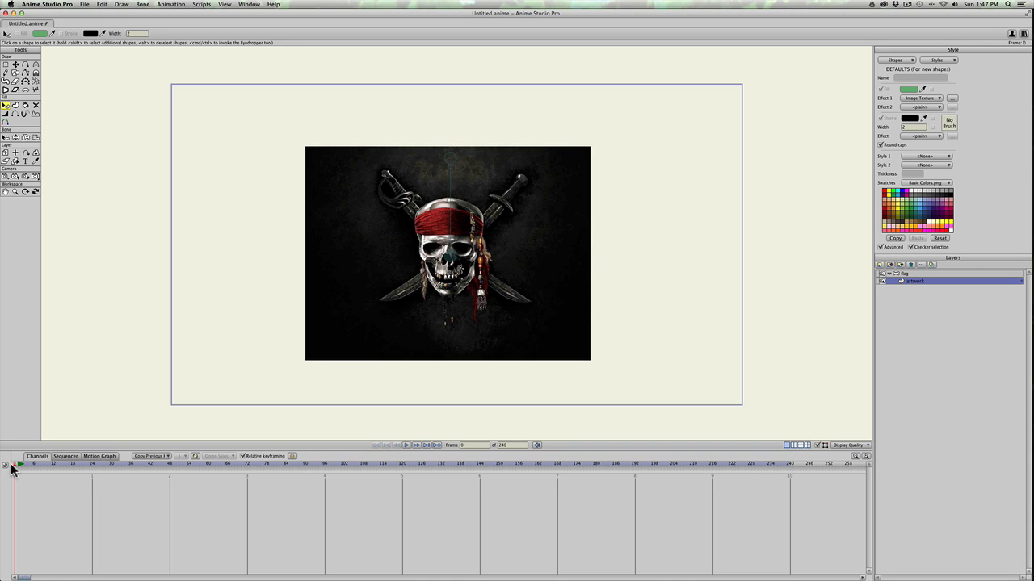
{"action": "mouse_move", "coordinate": [0, 580]}
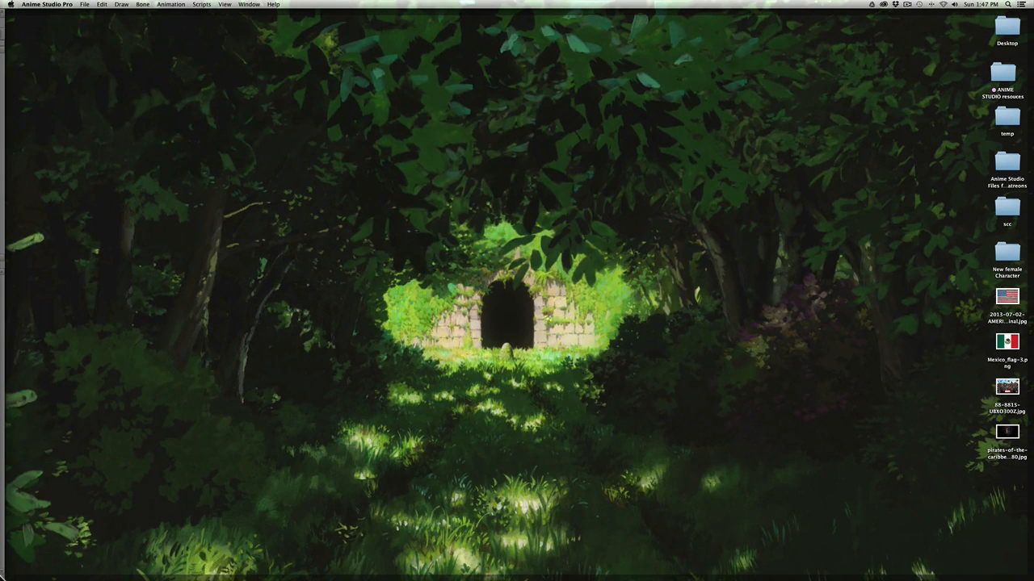
{"action": "left_click", "coordinate": [2, 489]}
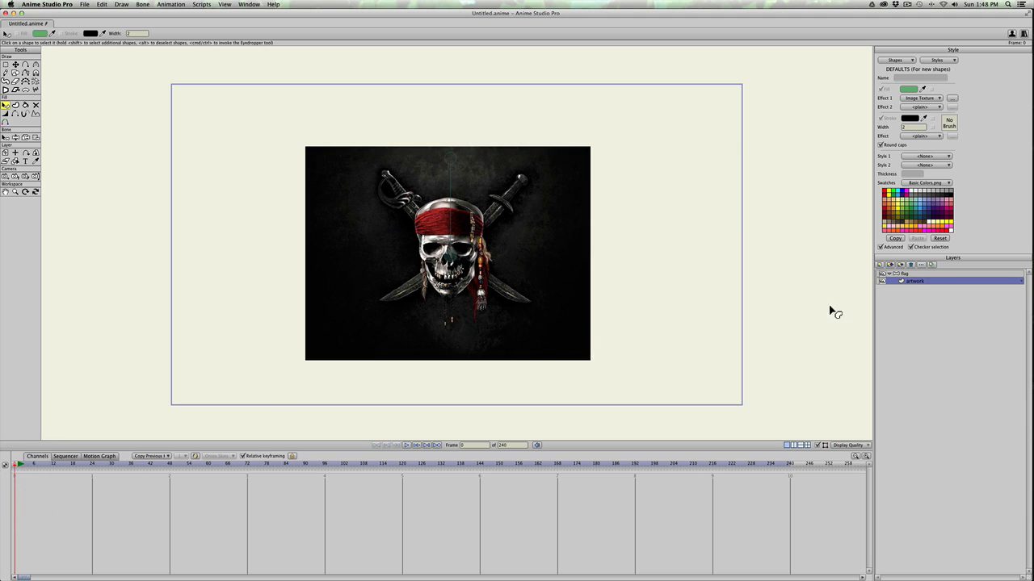
Delete all keyframes on the flag bone layer and check the textured artwork layer at frame 1
{"action": "left_click", "coordinate": [908, 274]}
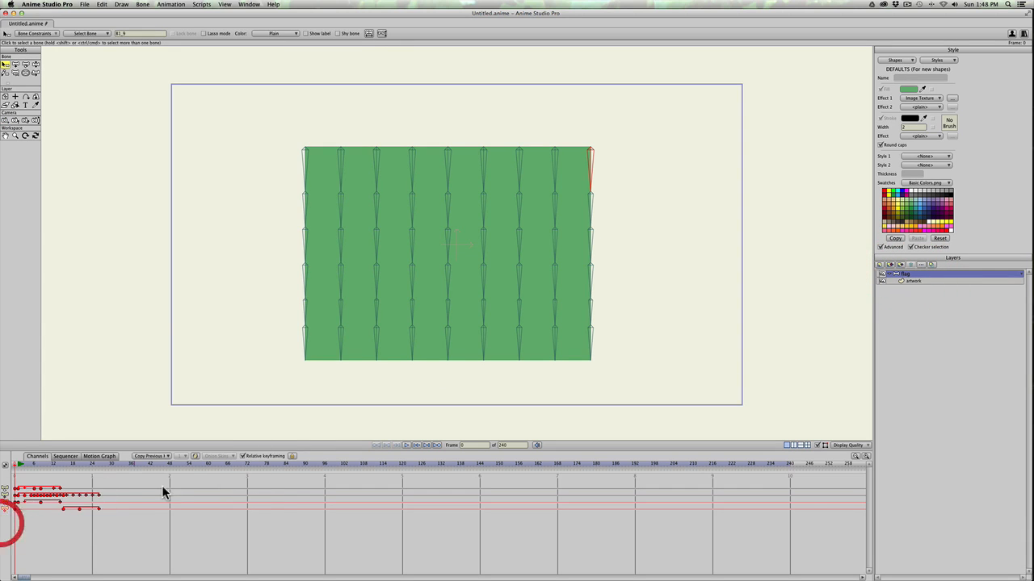
{"action": "key", "text": "BackSpace"}
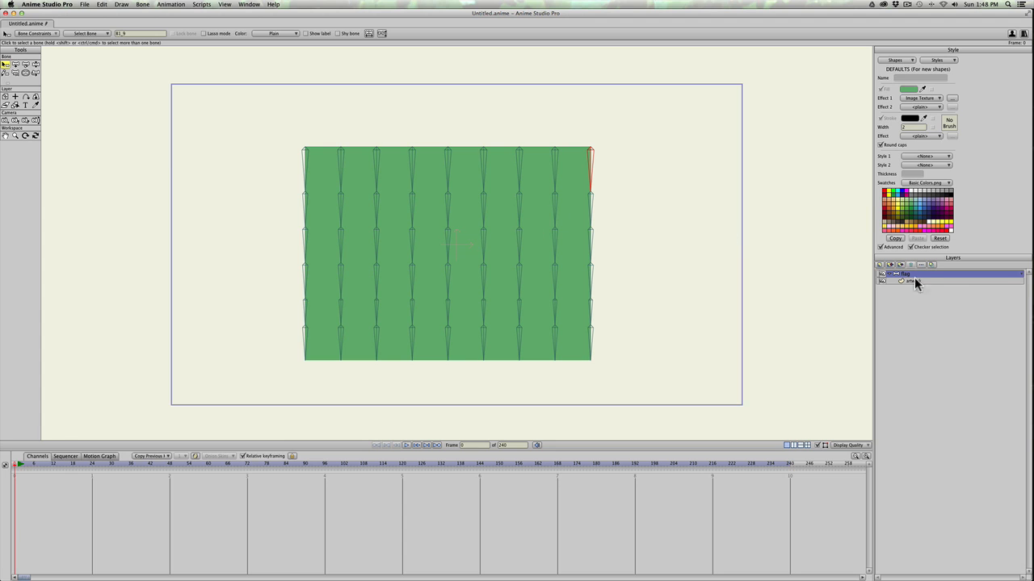
{"action": "left_click", "coordinate": [937, 281]}
{"action": "key", "text": "q"}
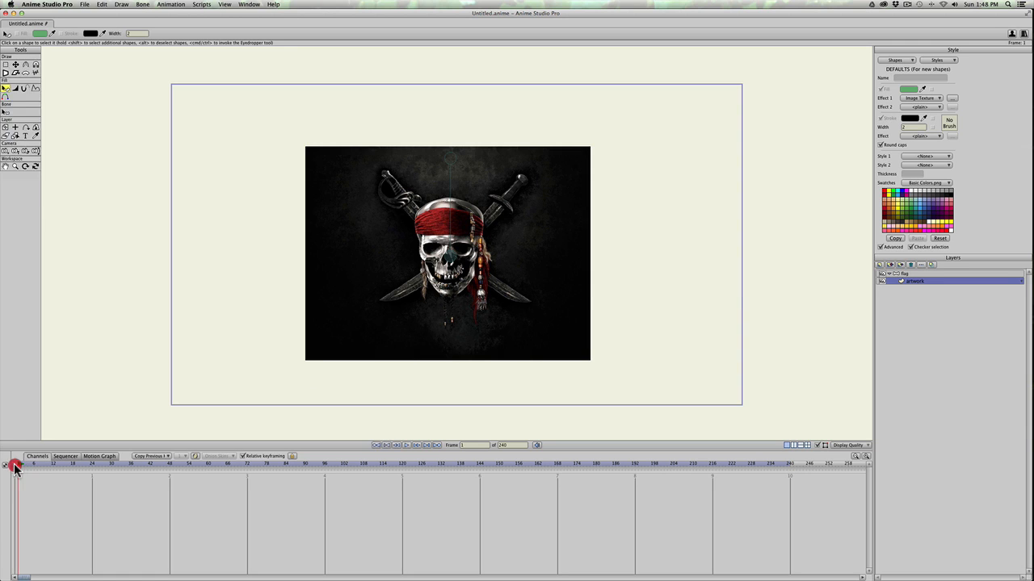
Add a vertical bone centred above the mesh on the flag bone layer at frame 0 and set its bone strength to 0
{"action": "left_click", "coordinate": [911, 274]}
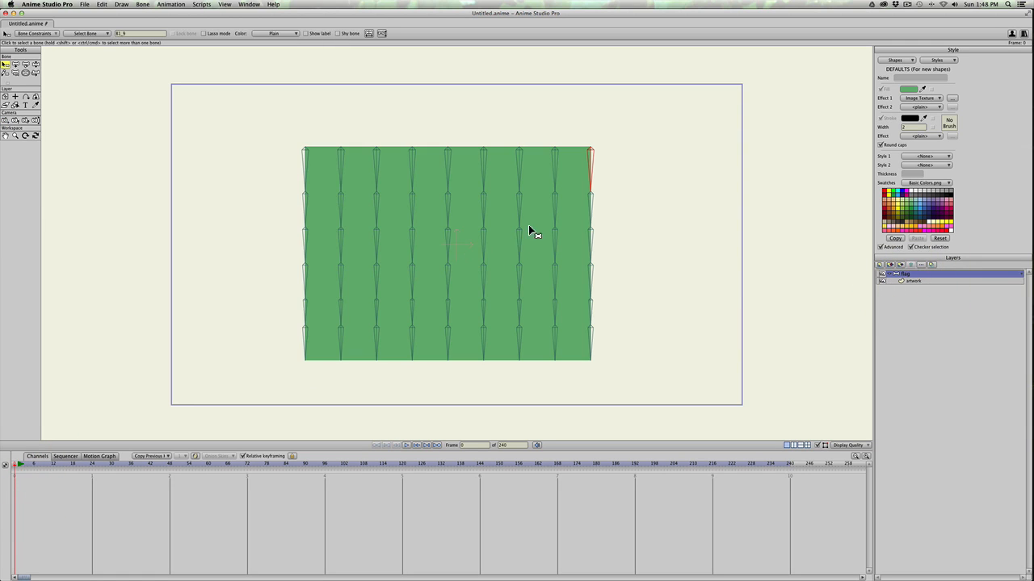
{"action": "key", "text": "b"}
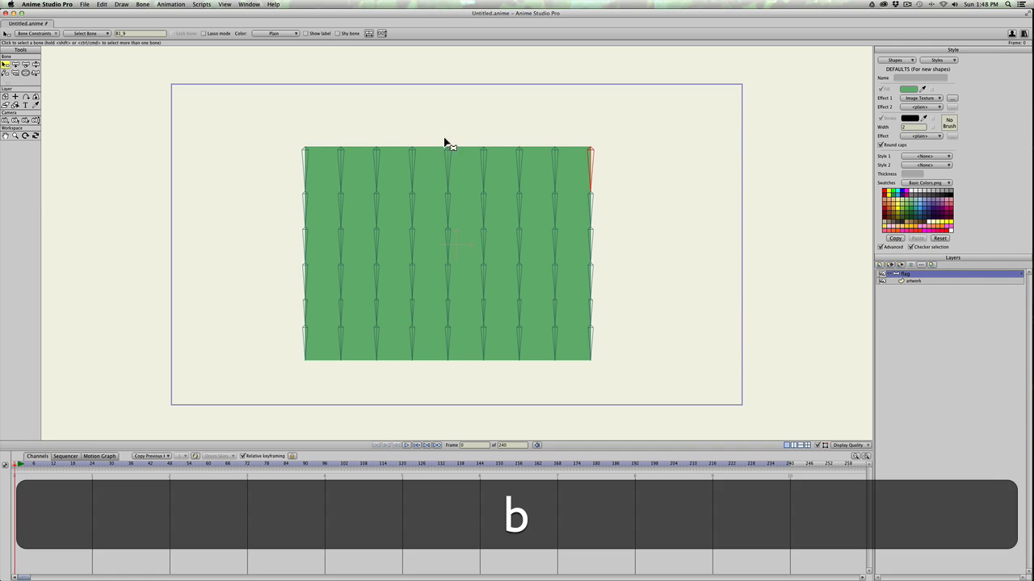
{"action": "left_click", "coordinate": [610, 193]}
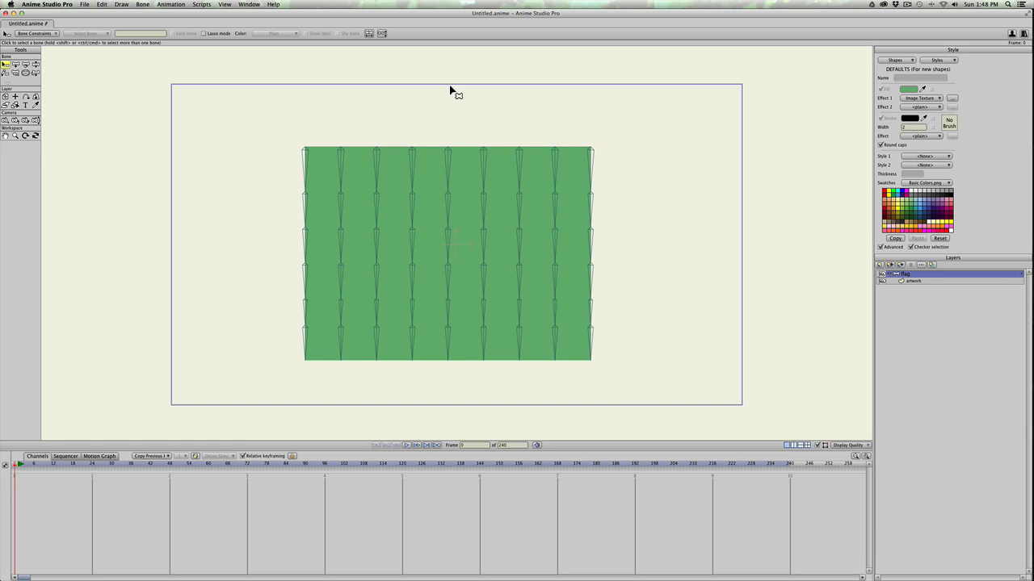
{"action": "key", "text": "a"}
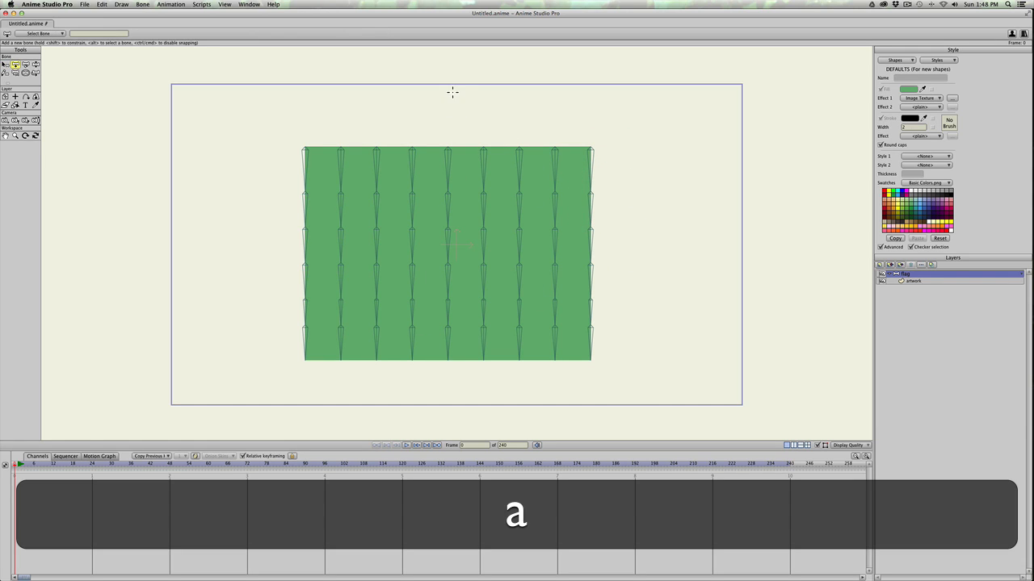
{"action": "key", "text": "shift"}
{"action": "left_click_drag", "start_coordinate": [448, 89], "coordinate": [449, 138]}
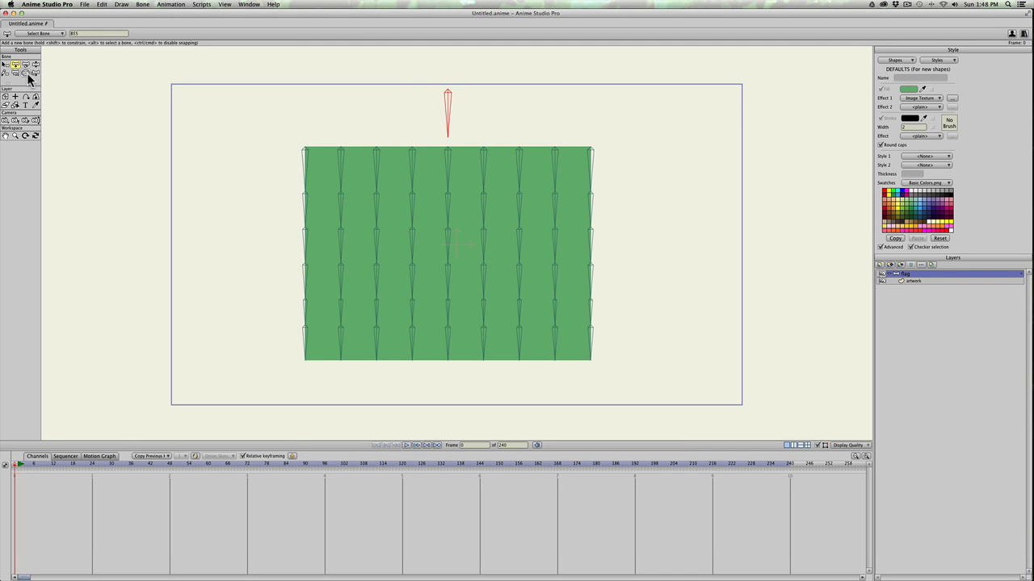
{"action": "left_click", "coordinate": [26, 73]}
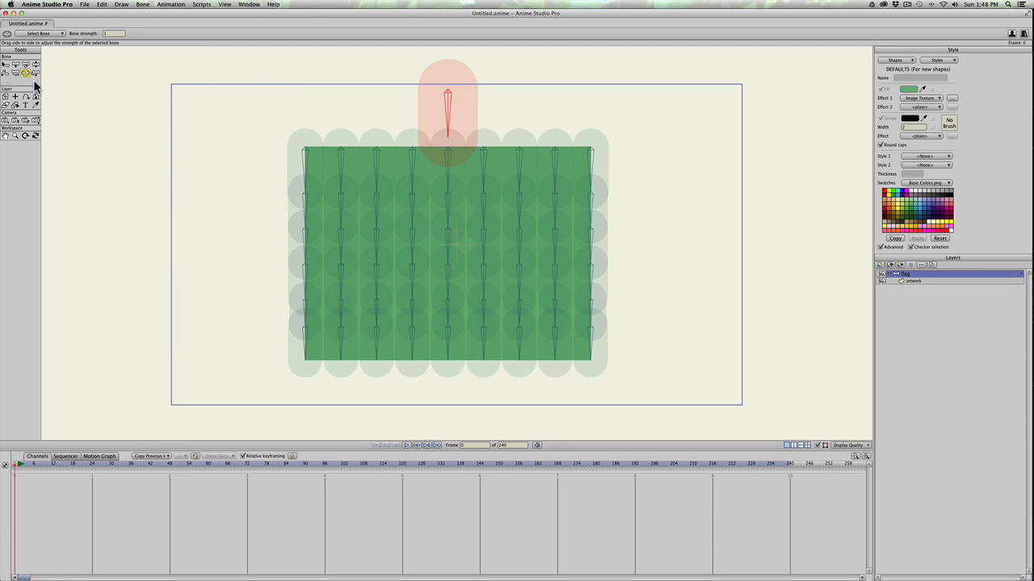
{"action": "left_click_drag", "start_coordinate": [463, 84], "coordinate": [277, 108]}
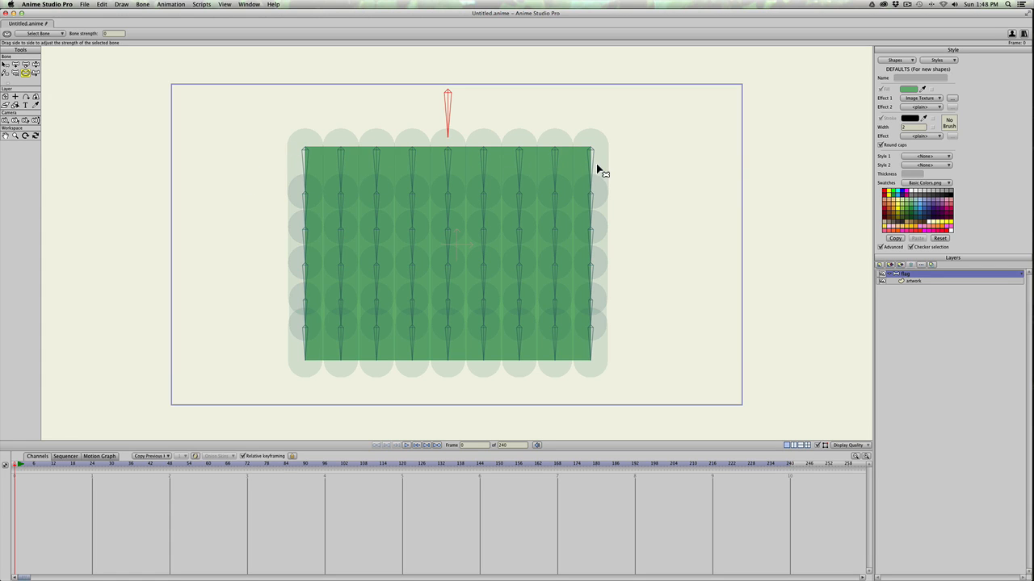
Select the nine bones in the flag's top row and parent them to the new bone above the mesh
{"action": "key", "text": "b"}
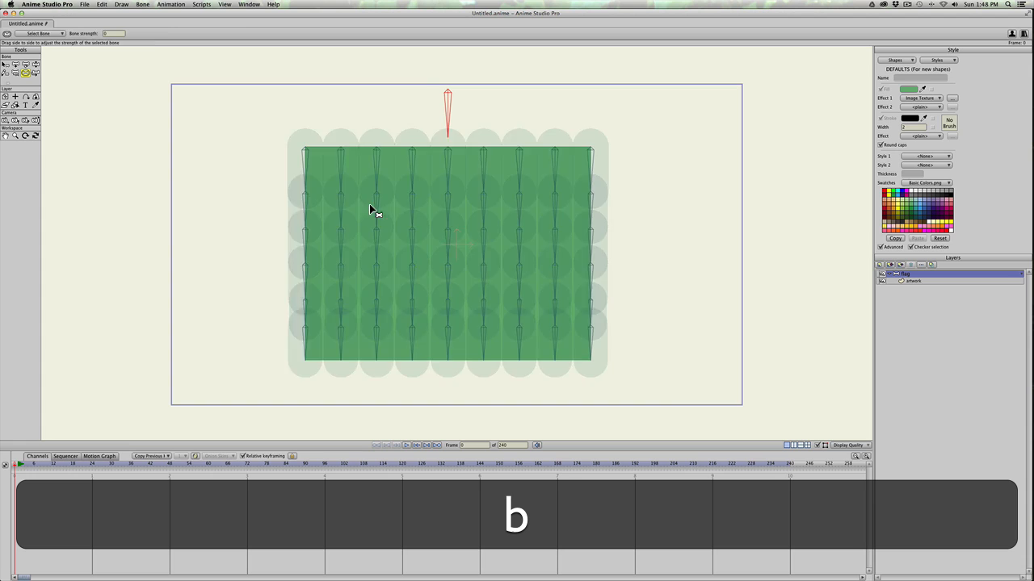
{"action": "left_click_drag", "start_coordinate": [286, 162], "coordinate": [612, 154]}
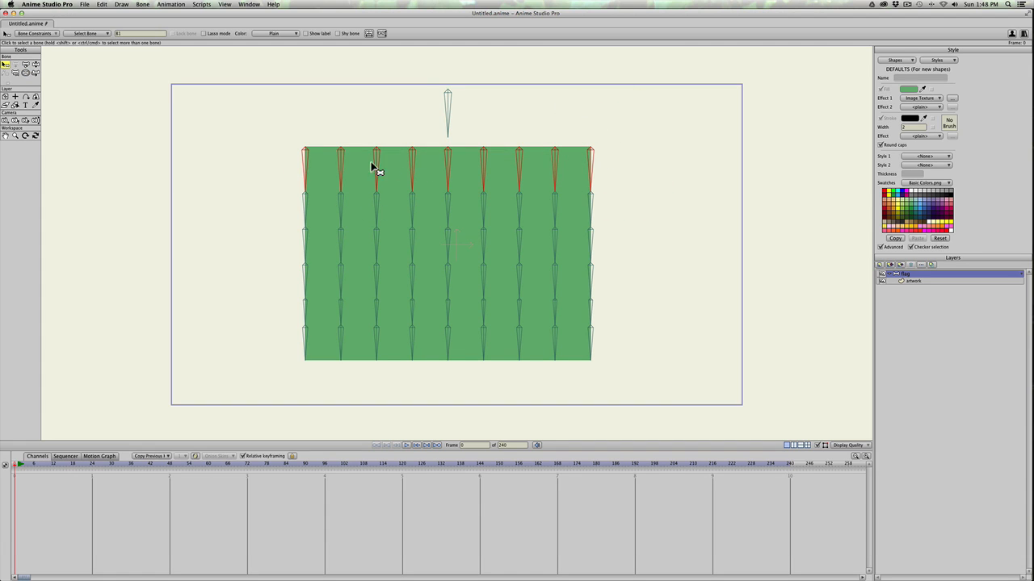
{"action": "key", "text": "p"}
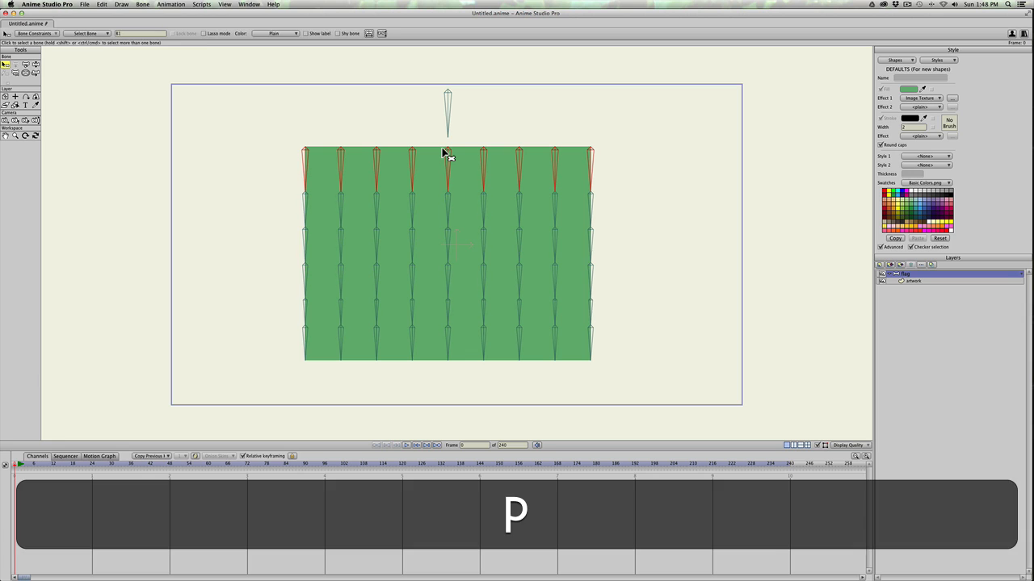
{"action": "left_click", "coordinate": [448, 106]}
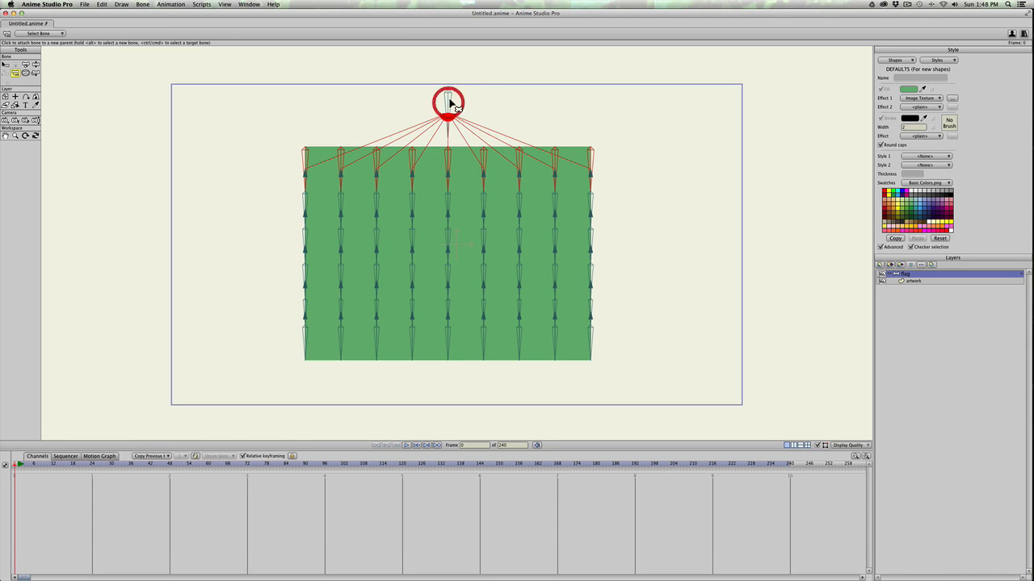
At frame 1, deselect the top-row bones and move the new parent bone slightly right and down to shift the whole flag
{"action": "left_click_drag", "start_coordinate": [19, 469], "coordinate": [147, 465]}
{"action": "left_click", "coordinate": [18, 466]}
{"action": "key", "text": "t"}
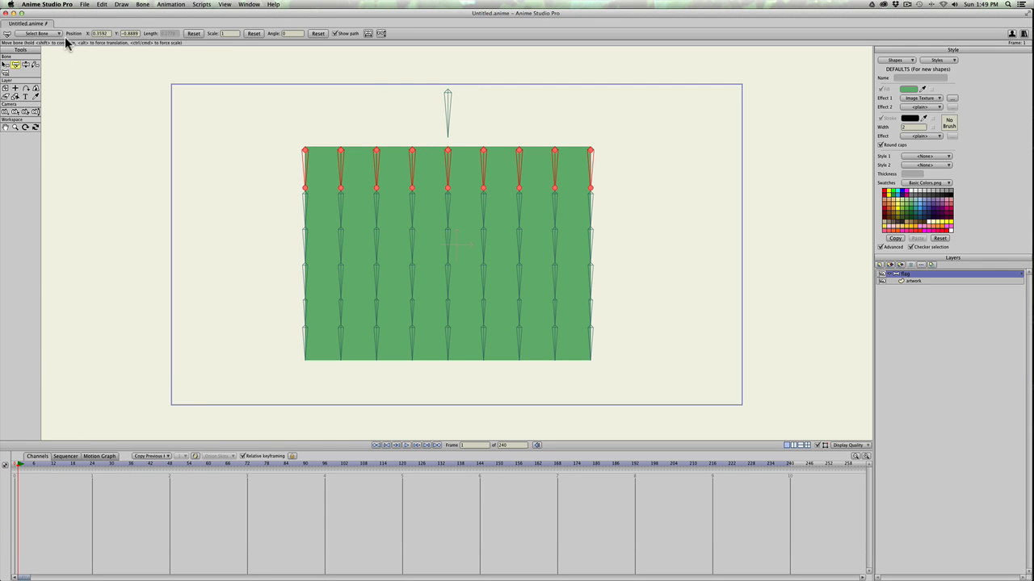
{"action": "key", "text": "t"}
{"action": "key", "text": "b"}
{"action": "left_click", "coordinate": [396, 110]}
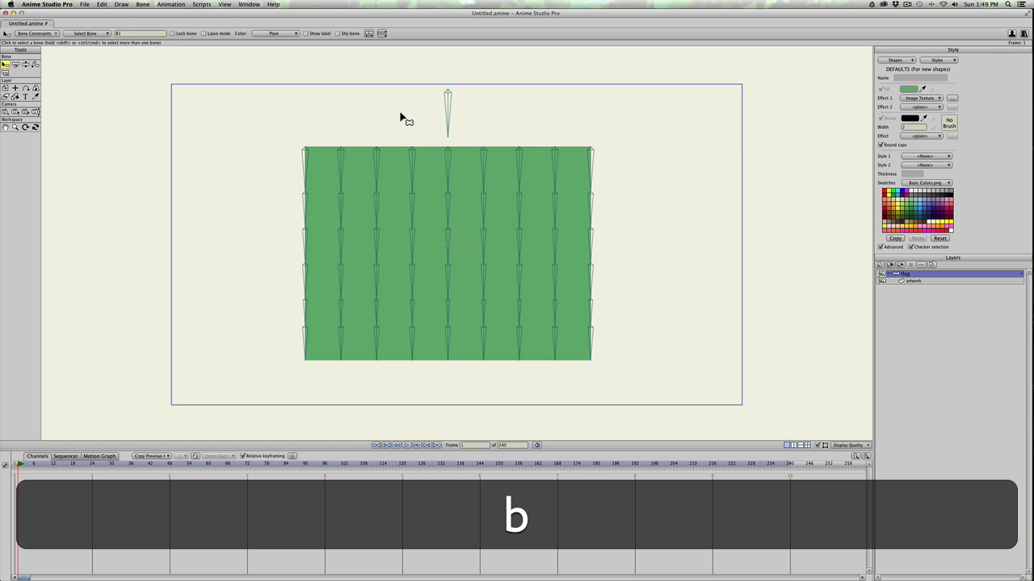
{"action": "key", "text": "t"}
{"action": "mouse_move", "coordinate": [451, 101]}
{"action": "left_mouse_down"}
{"action": "mouse_move", "coordinate": [438, 102]}
{"action": "mouse_move", "coordinate": [520, 83]}
{"action": "mouse_move", "coordinate": [427, 97]}
{"action": "mouse_move", "coordinate": [493, 112]}
{"action": "mouse_move", "coordinate": [330, 118]}
{"action": "mouse_move", "coordinate": [471, 104]}
{"action": "left_mouse_up"}
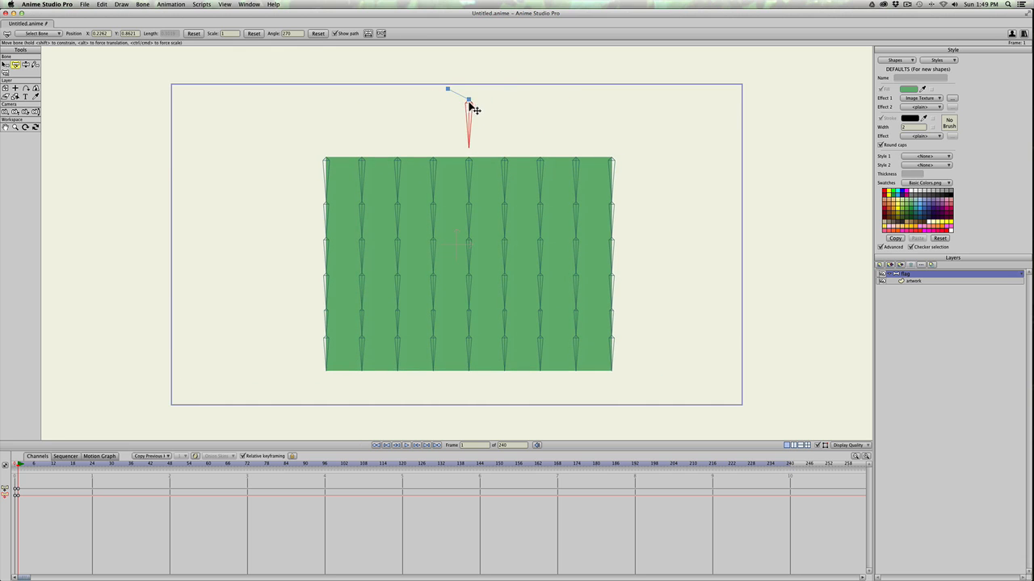
Delete the parent bone's movement keyframes from the start of the timeline to reset the flag's position
{"action": "left_click", "coordinate": [27, 465]}
{"action": "left_click", "coordinate": [433, 295]}
{"action": "left_click_drag", "start_coordinate": [29, 483], "coordinate": [13, 505]}
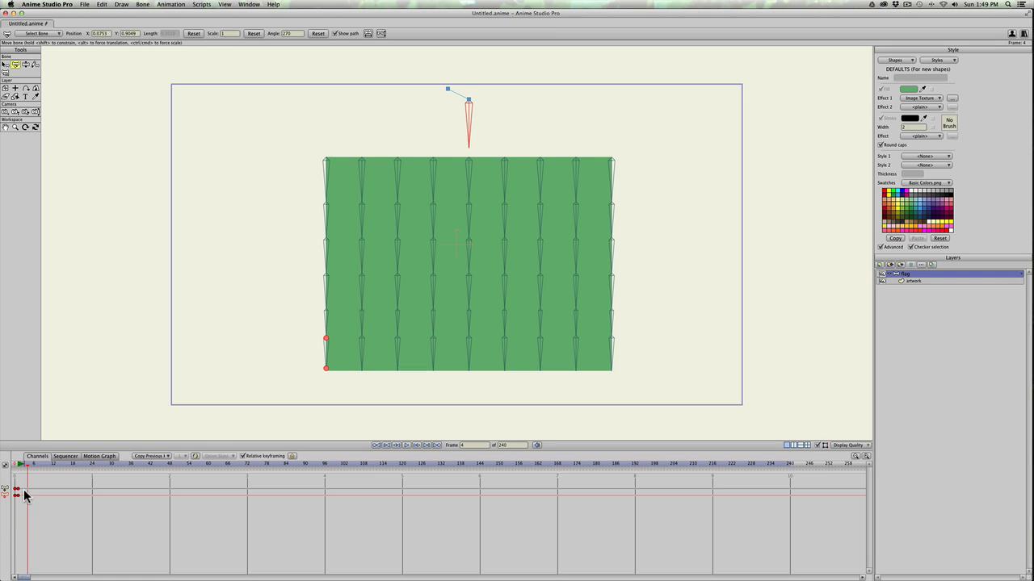
{"action": "left_click", "coordinate": [18, 495]}
{"action": "key", "text": "BackSpace"}
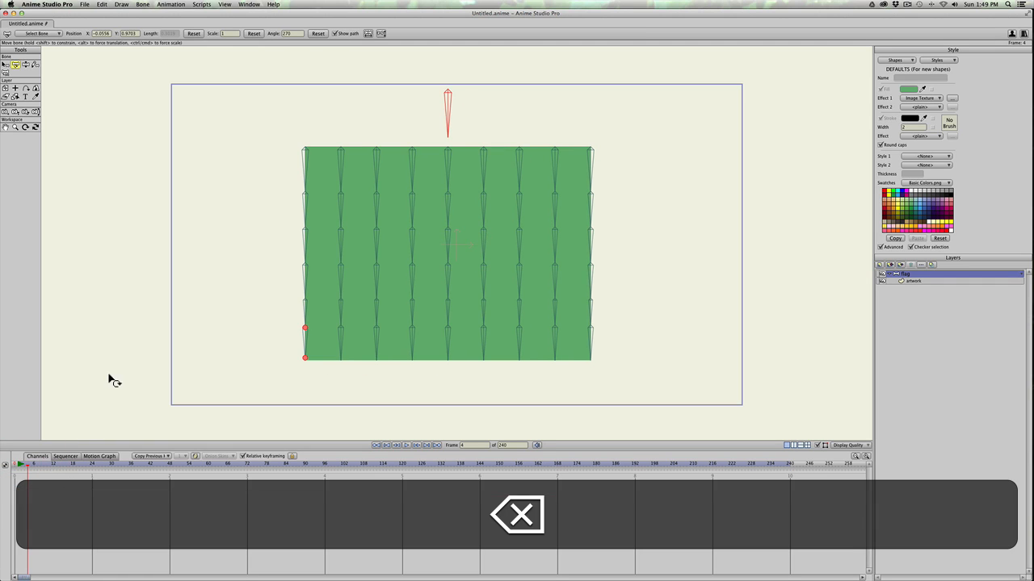
At frame 0, check the bone parenting and select the five rows of bones below the flag's top row
{"action": "left_click", "coordinate": [16, 464]}
{"action": "left_click", "coordinate": [341, 282]}
{"action": "left_click", "coordinate": [340, 252]}
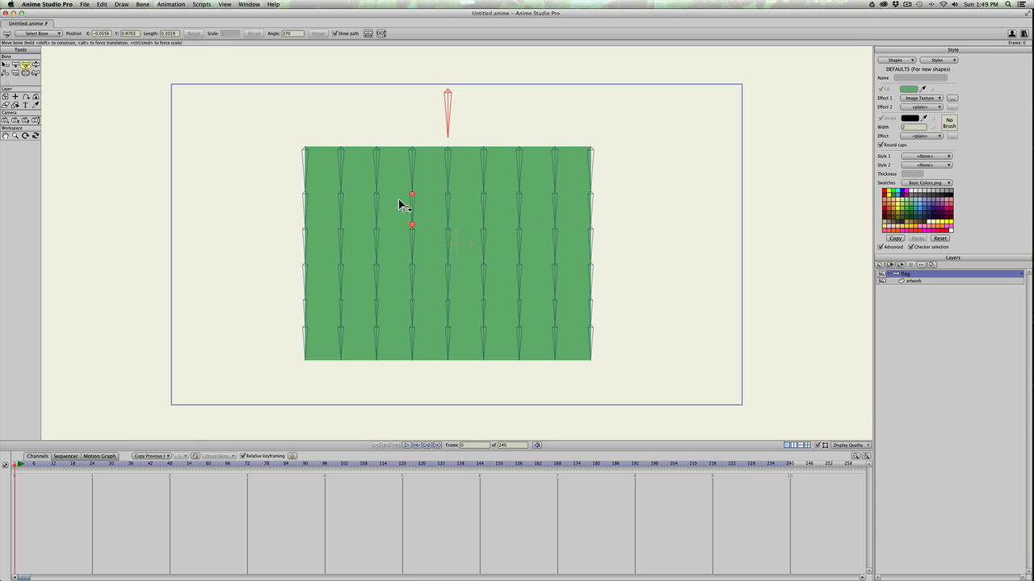
{"action": "left_click", "coordinate": [16, 72]}
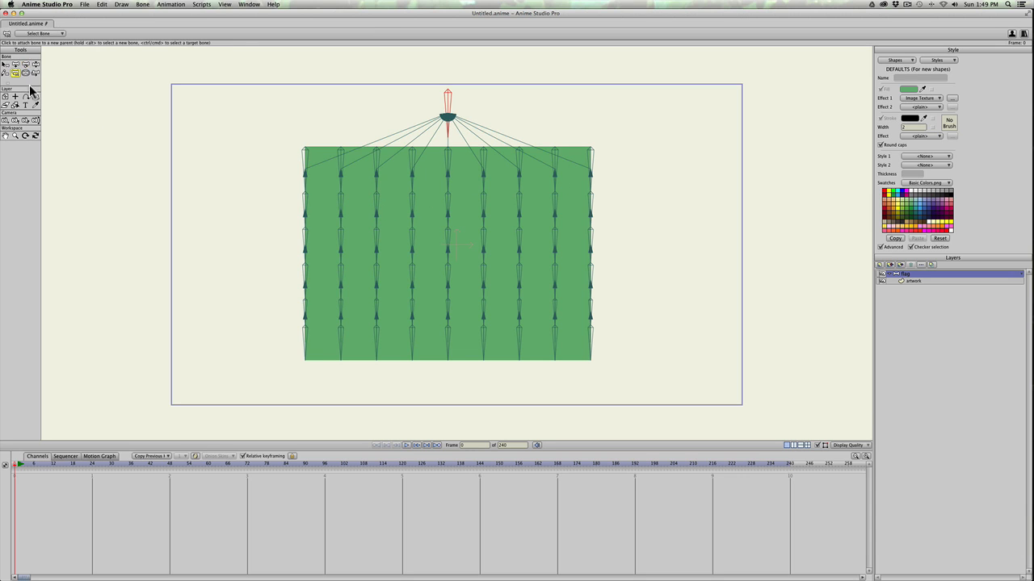
{"action": "key", "text": "b"}
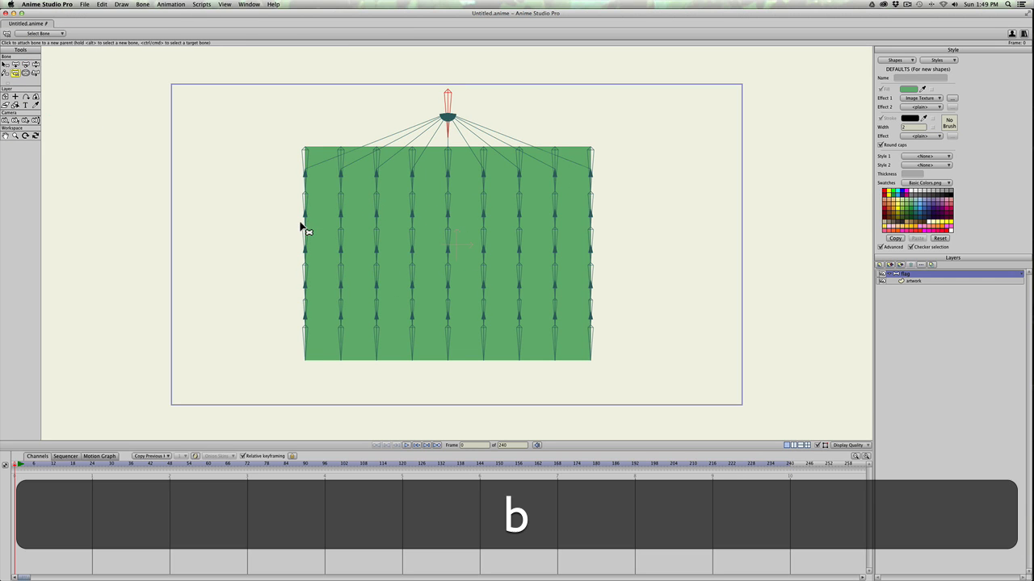
{"action": "left_click", "coordinate": [294, 215]}
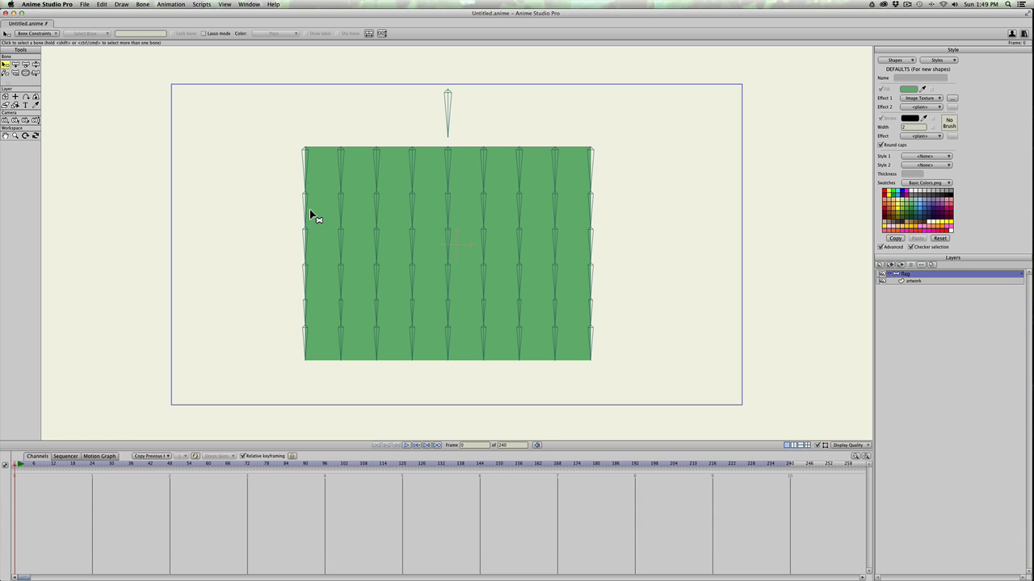
{"action": "key", "text": "b"}
{"action": "left_click_drag", "start_coordinate": [293, 205], "coordinate": [649, 360]}
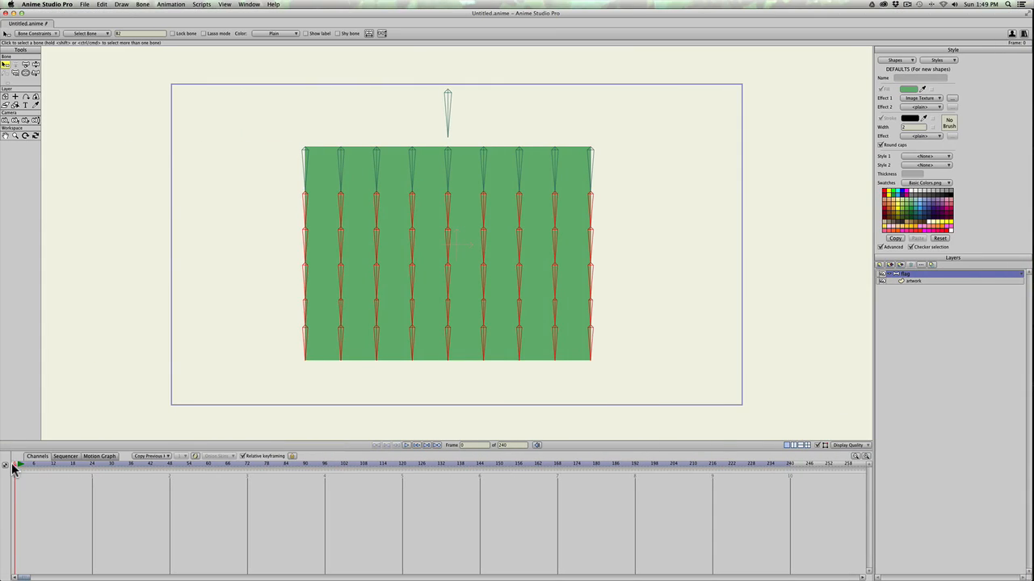
Enable bone dynamics in the constraints of the selected lower bones
{"action": "left_click", "coordinate": [10, 467]}
{"action": "left_click", "coordinate": [9, 465]}
{"action": "left_click", "coordinate": [34, 33]}
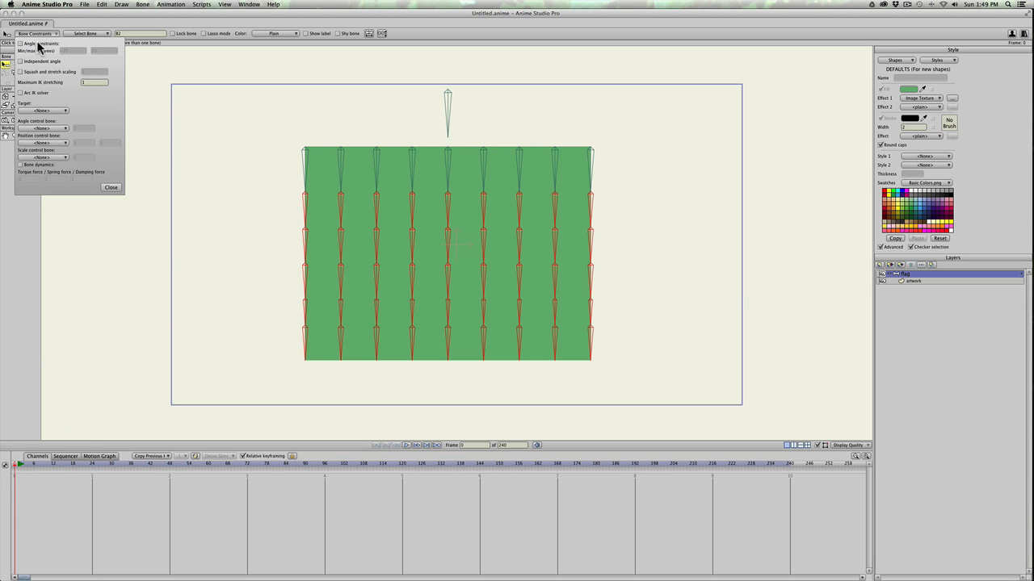
{"action": "left_click", "coordinate": [20, 165]}
{"action": "left_click", "coordinate": [123, 276]}
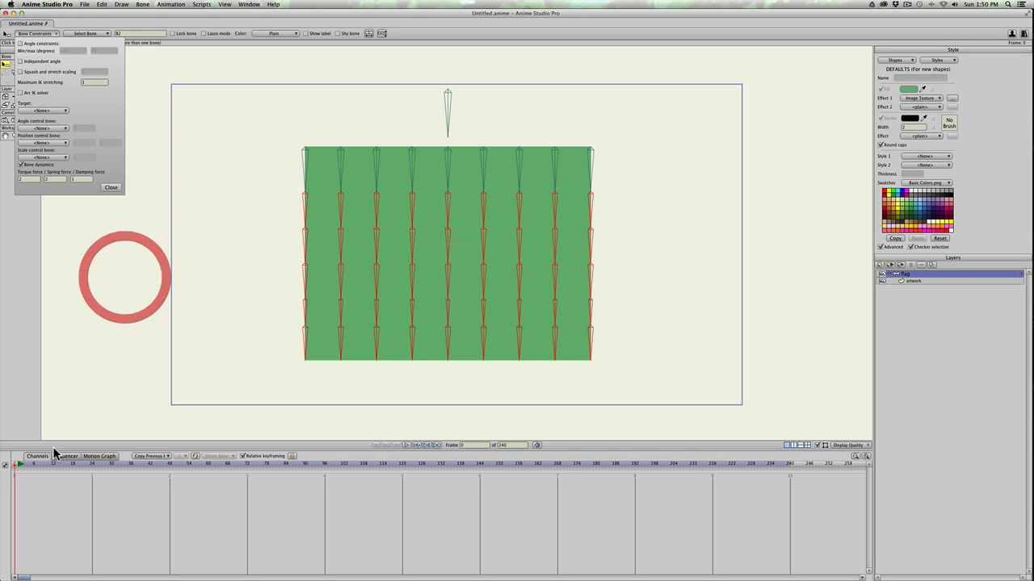
At frame 2, select only the parent bone above the flag and move it left and slightly down
{"action": "left_click", "coordinate": [21, 465]}
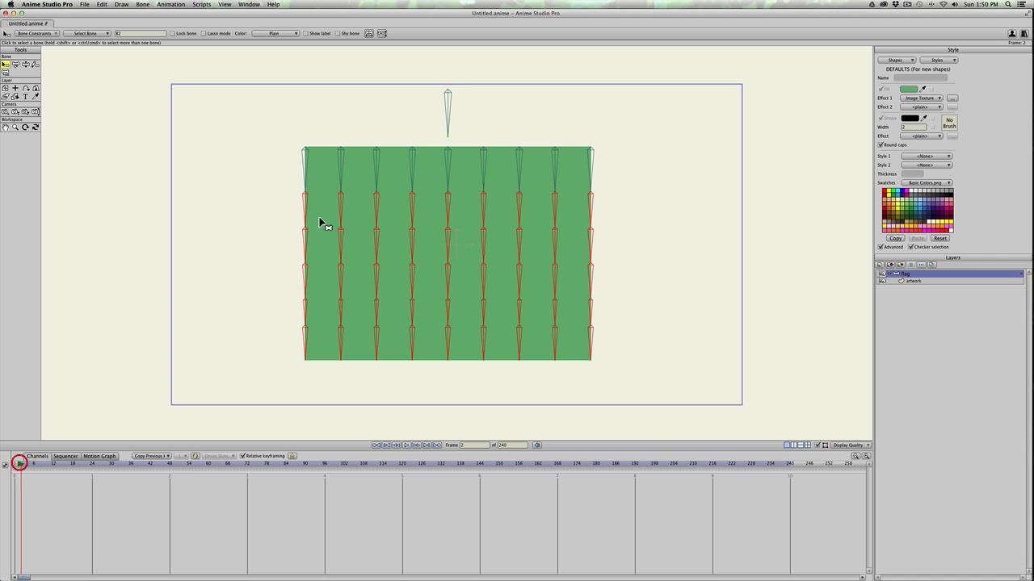
{"action": "key", "text": "t"}
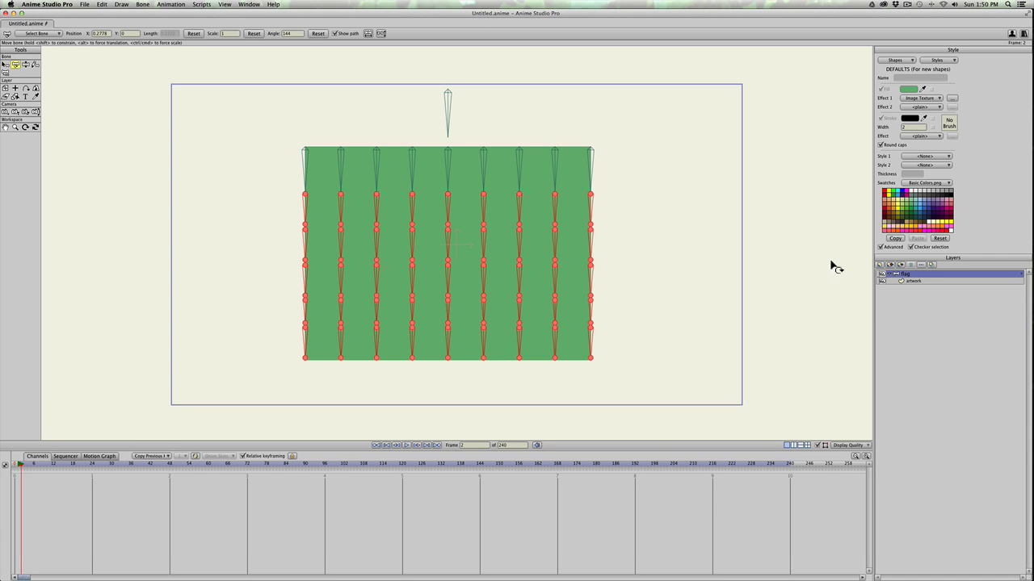
{"action": "key", "text": "b"}
{"action": "left_click", "coordinate": [450, 98]}
{"action": "key", "text": "t"}
{"action": "left_click_drag", "start_coordinate": [450, 96], "coordinate": [342, 105]}
{"action": "key", "text": "super+z"}
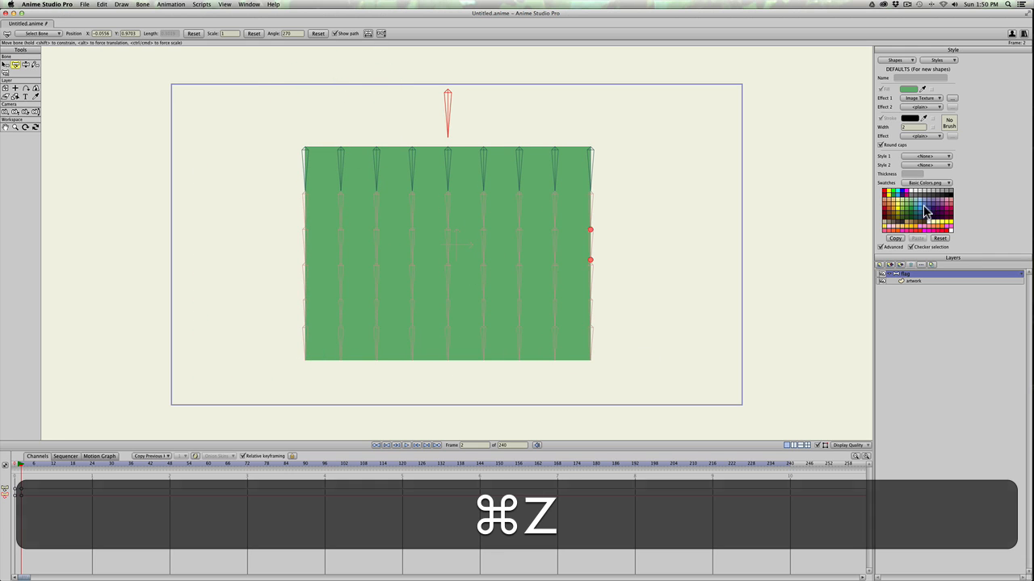
{"action": "left_click_drag", "start_coordinate": [449, 95], "coordinate": [326, 109]}
At frame 70, move the parent bone across to the right side of the canvas and play the animation from frame 1
{"action": "left_click_drag", "start_coordinate": [172, 467], "coordinate": [241, 467]}
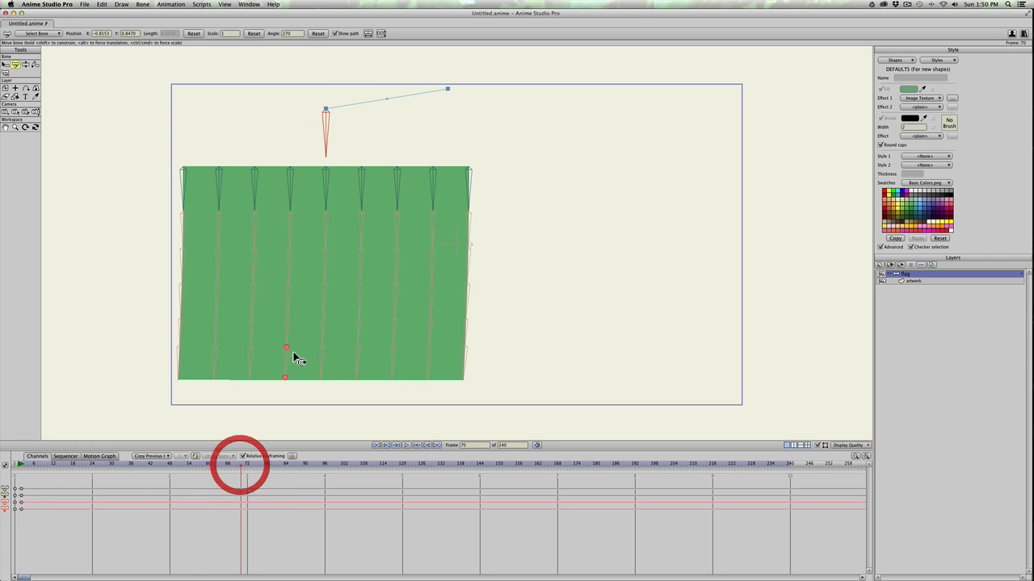
{"action": "left_click_drag", "start_coordinate": [329, 111], "coordinate": [576, 121]}
{"action": "left_click", "coordinate": [18, 465]}
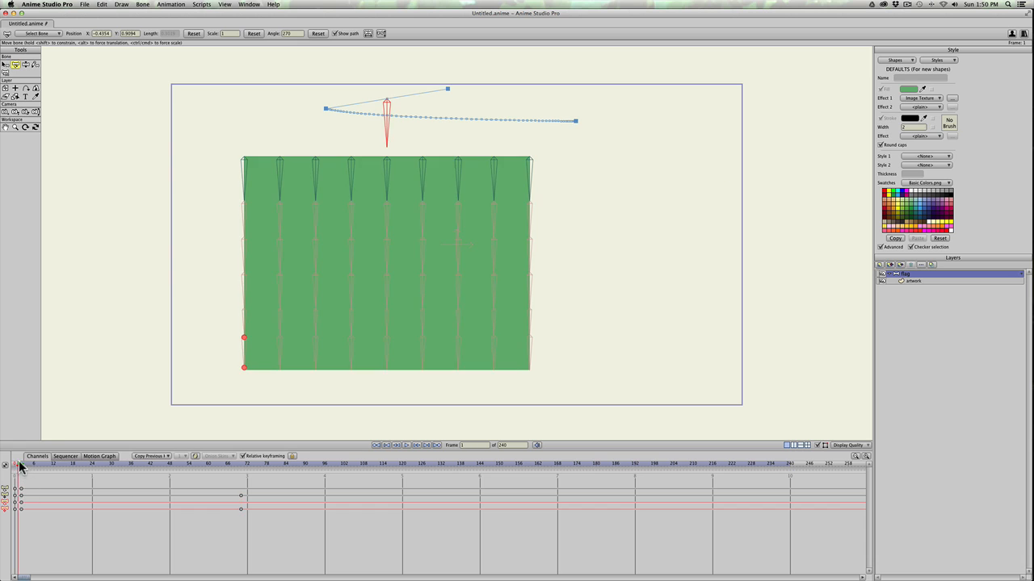
{"action": "key", "text": "space"}
{"action": "key", "text": "space"}
Shift the parent bone's keyframes from frame 2 to frame 1 and play back the swinging flag
{"action": "mouse_move", "coordinate": [18, 490]}
{"action": "left_mouse_down"}
{"action": "mouse_move", "coordinate": [21, 502]}
{"action": "mouse_move", "coordinate": [17, 493]}
{"action": "left_mouse_up"}
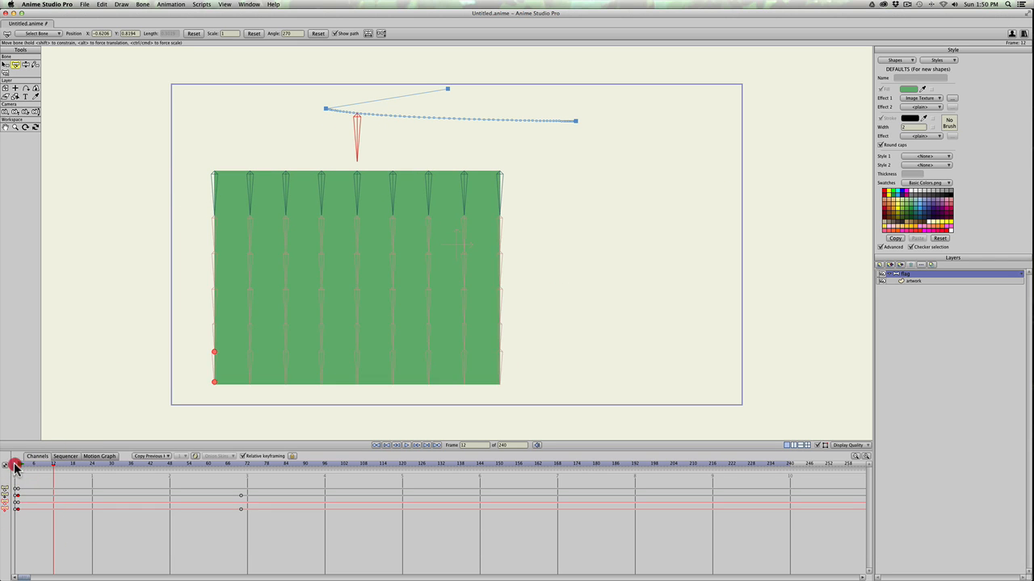
{"action": "left_click", "coordinate": [18, 465]}
{"action": "key", "text": "space"}
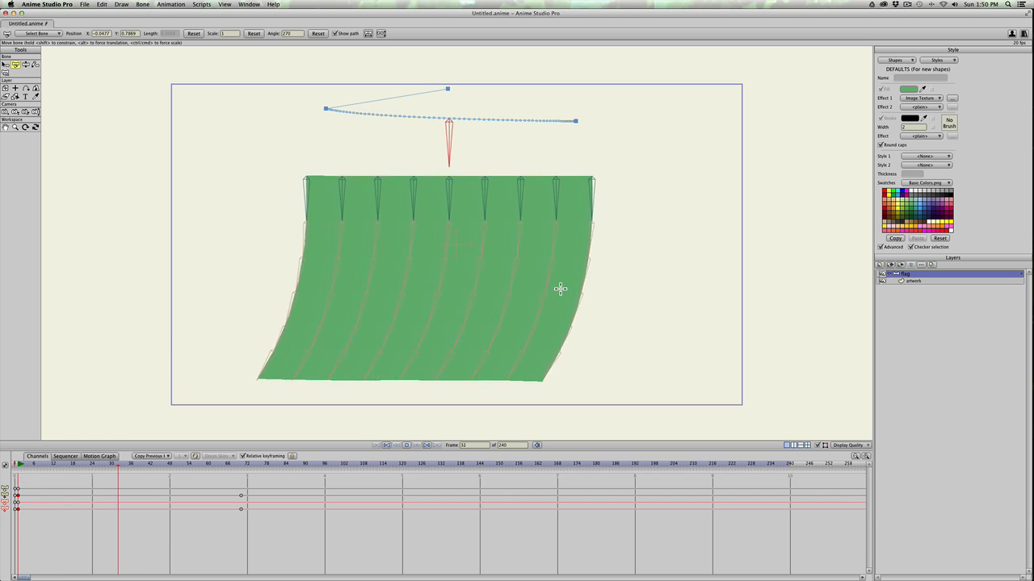
{"action": "key", "text": "space"}
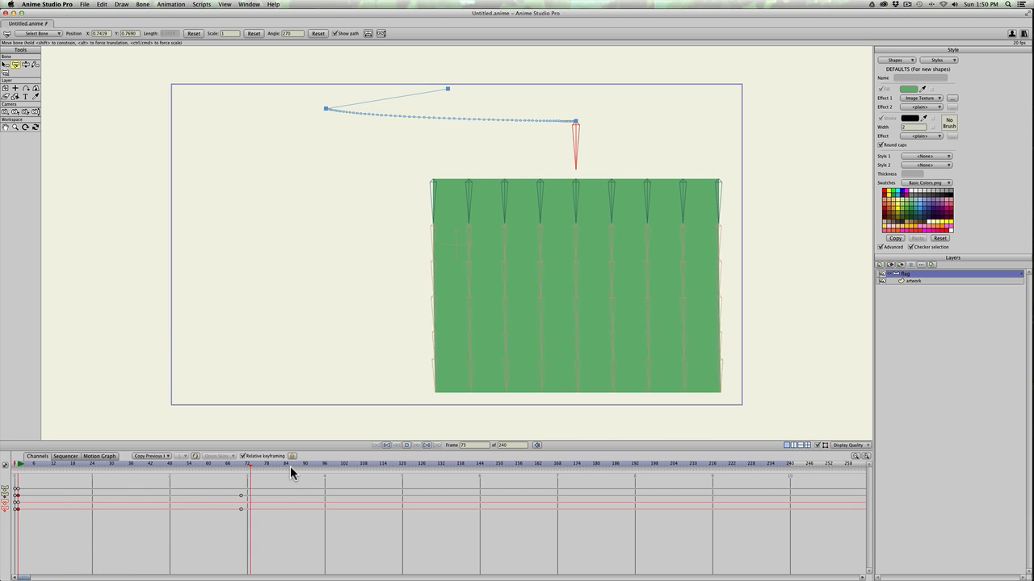
{"action": "key", "text": "space"}
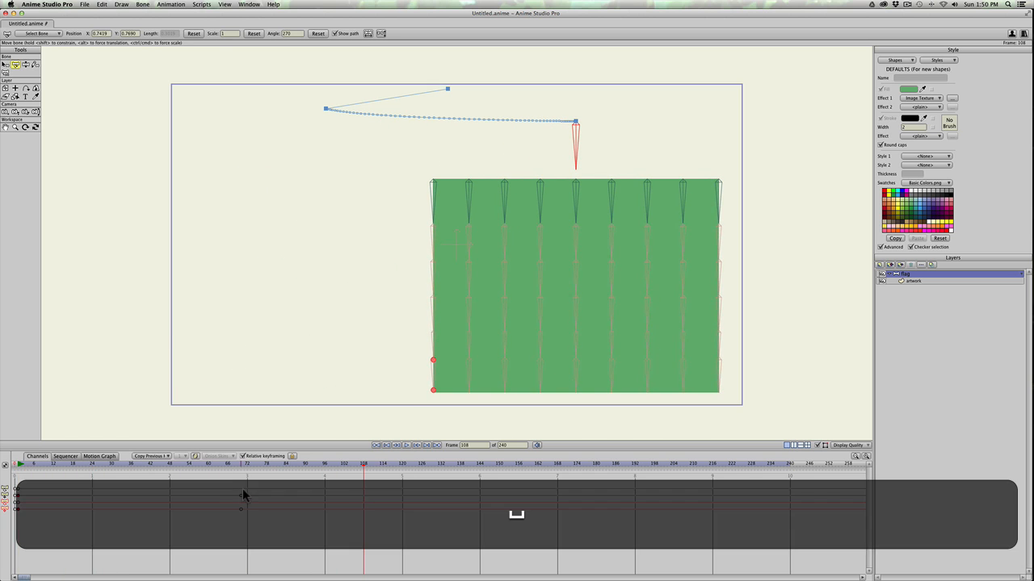
Move the parent bone's frame 70 keyframes to frame 36 and preview the faster motion
{"action": "left_click_drag", "start_coordinate": [240, 496], "coordinate": [131, 495]}
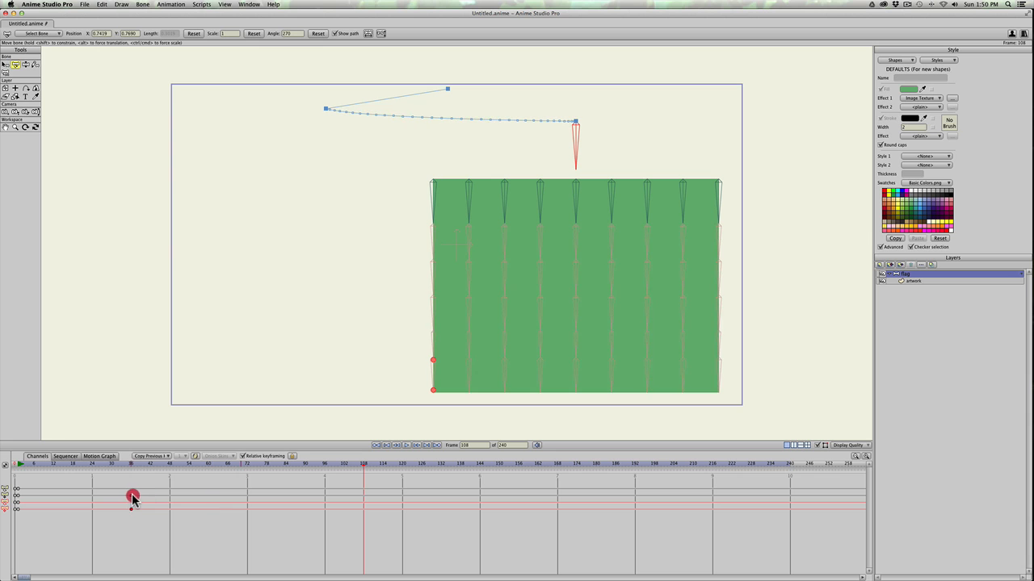
{"action": "left_click", "coordinate": [70, 464]}
{"action": "key", "text": "space"}
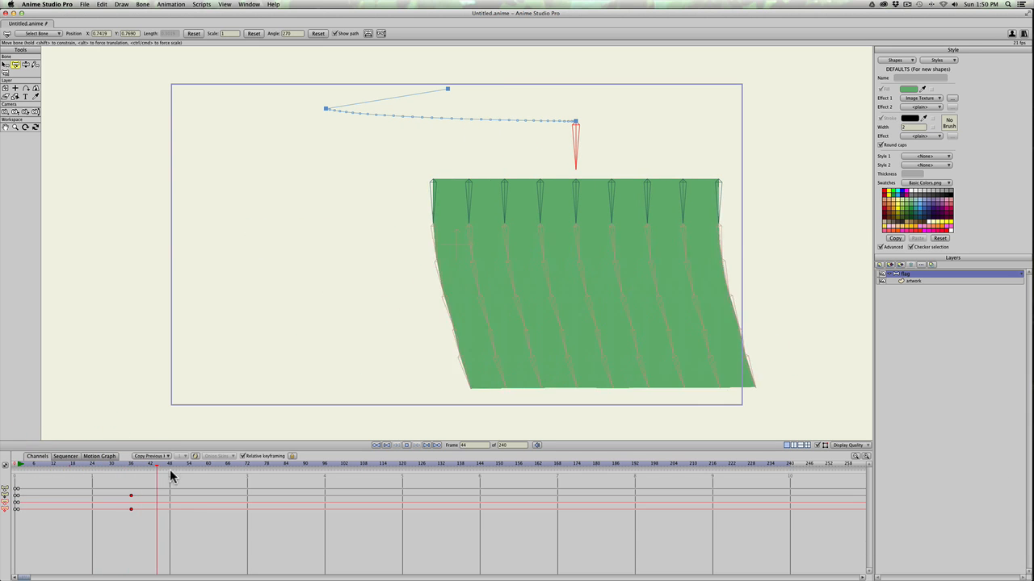
{"action": "key", "text": "space"}
Move the parent bone back left at frame 72 and right again at frame 108, and play the animation
{"action": "key", "text": "t"}
{"action": "left_click_drag", "start_coordinate": [580, 129], "coordinate": [557, 127]}
{"action": "left_click", "coordinate": [364, 464]}
{"action": "left_click", "coordinate": [16, 465]}
{"action": "key", "text": "space"}
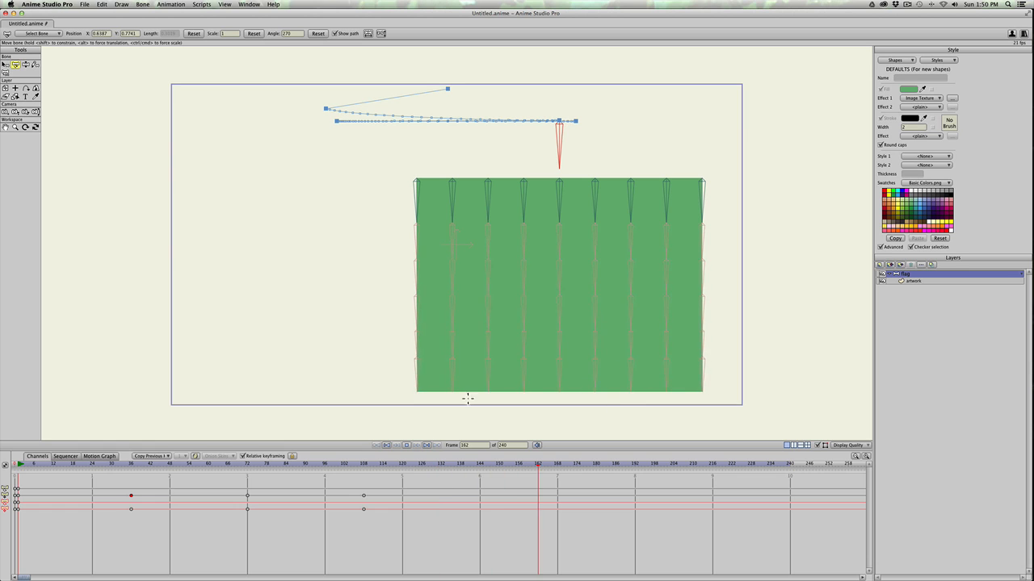
{"action": "key", "text": "space"}
Return to frame 0 and reselect the five rows of bones below the flag's top row
{"action": "left_click_drag", "start_coordinate": [19, 465], "coordinate": [19, 465]}
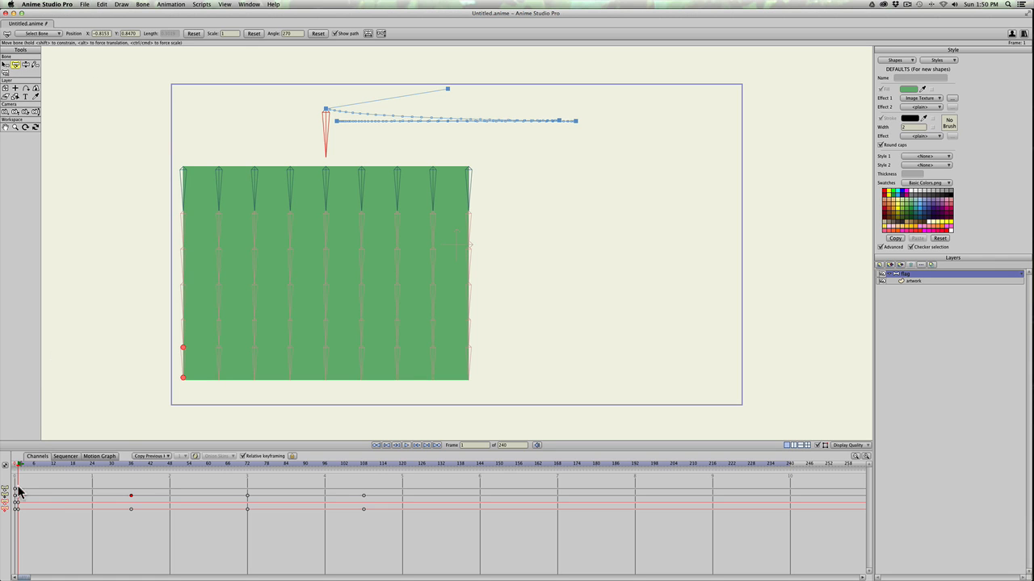
{"action": "left_click_drag", "start_coordinate": [18, 465], "coordinate": [8, 461]}
{"action": "key", "text": "b"}
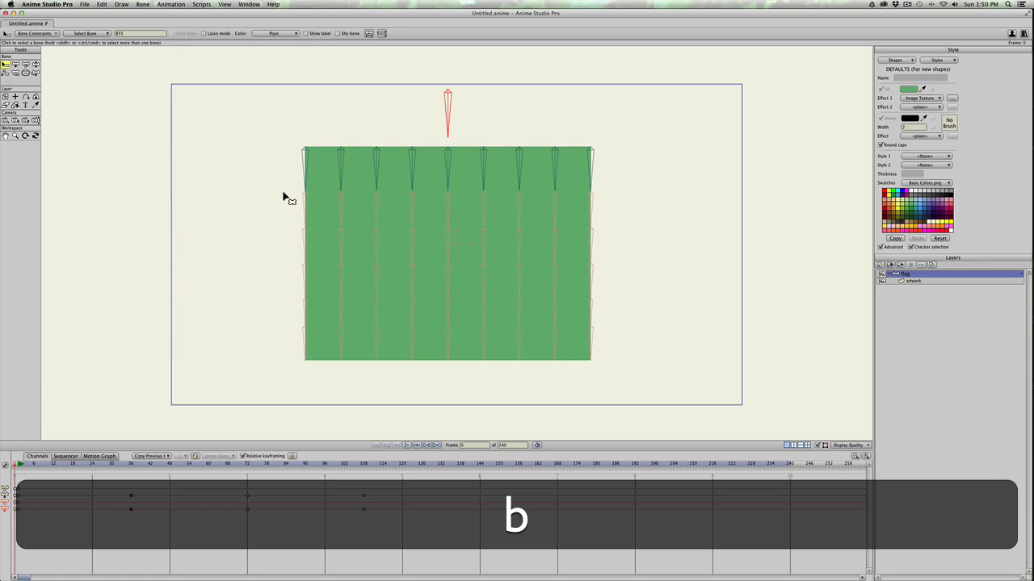
{"action": "left_click_drag", "start_coordinate": [273, 210], "coordinate": [588, 369]}
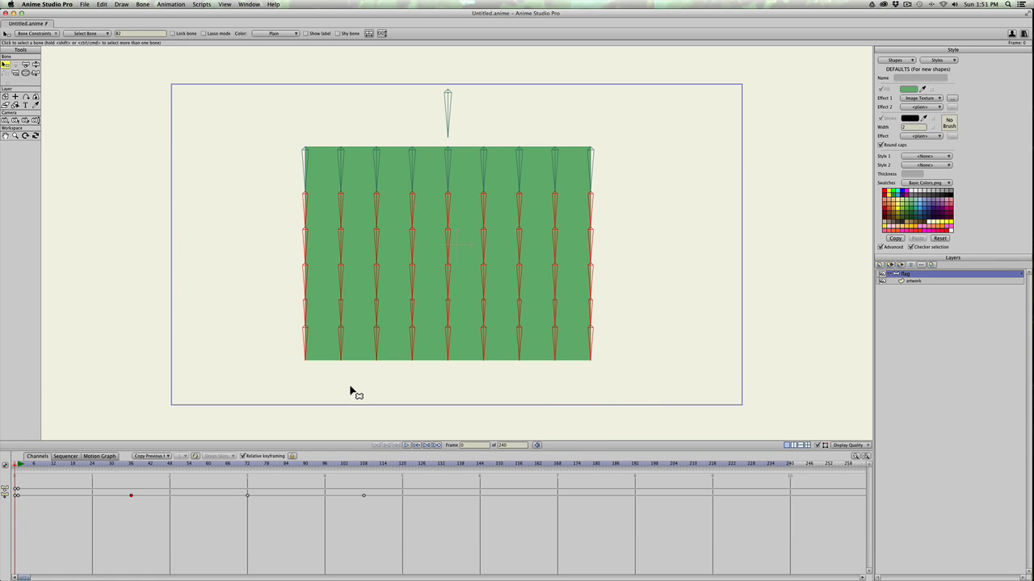
Set the animation's end frame to 120 and start looping playback
{"action": "left_click_drag", "start_coordinate": [510, 447], "coordinate": [462, 447]}
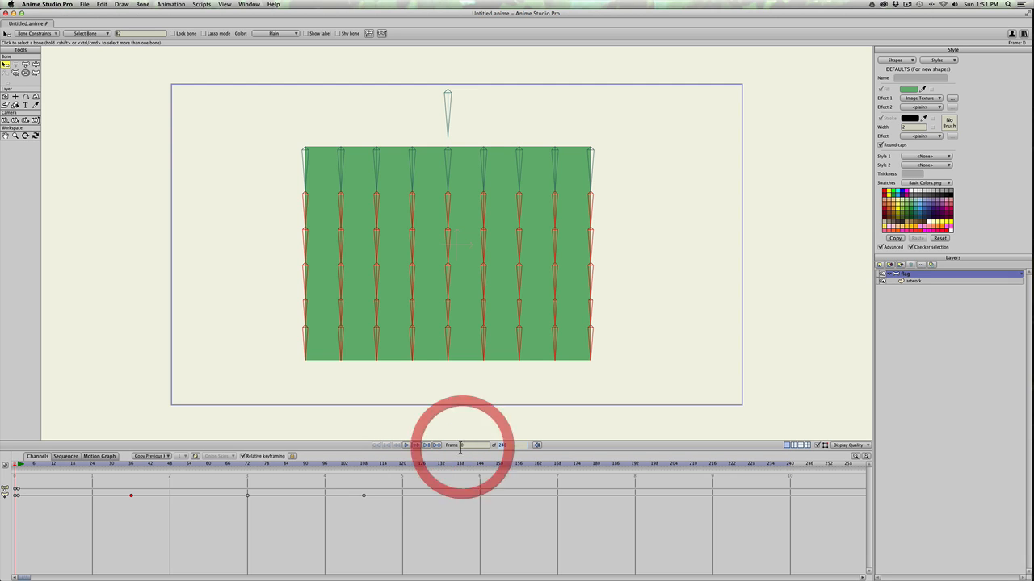
{"action": "type", "text": "100"}
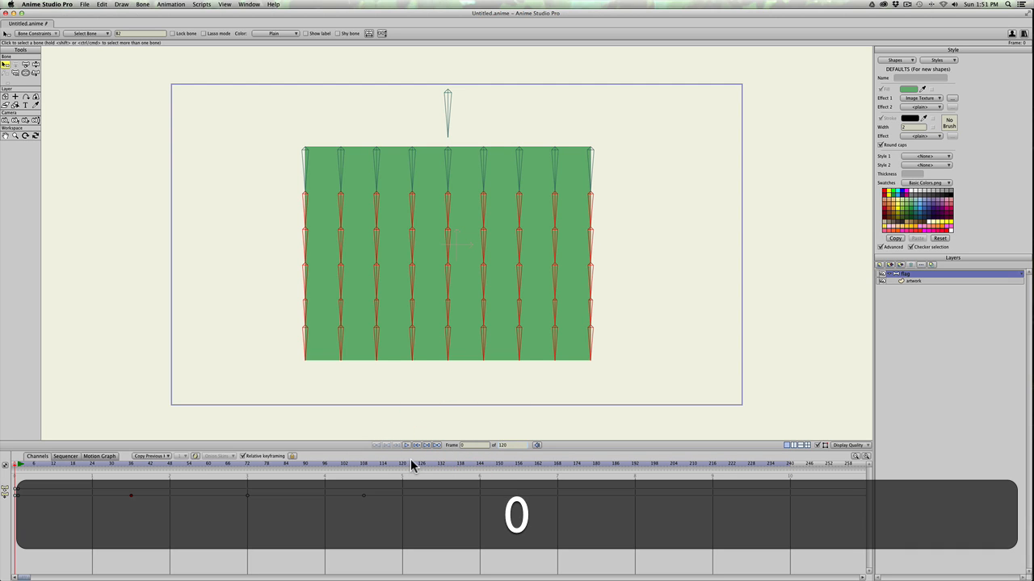
{"action": "key", "text": "Return"}
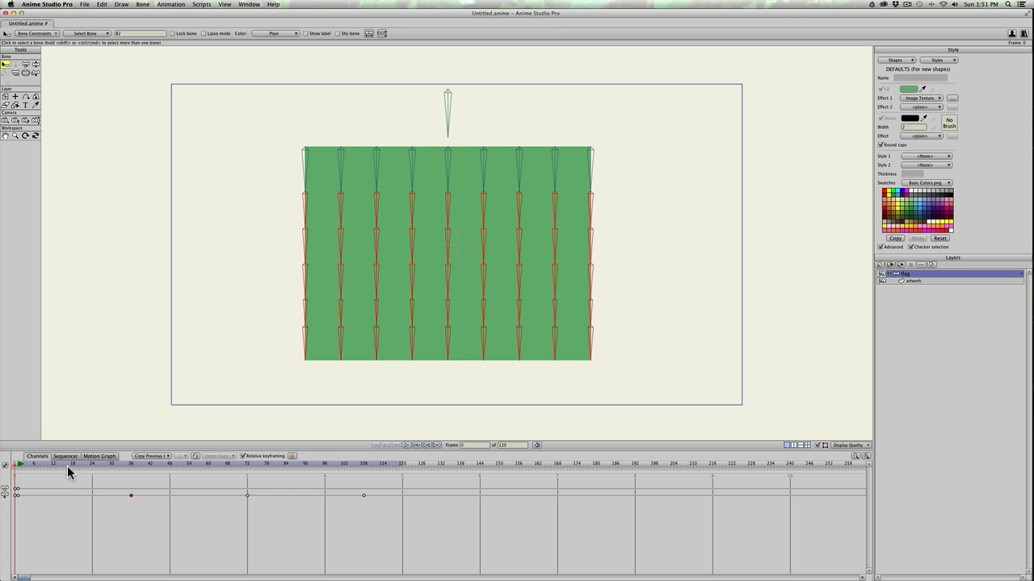
{"action": "key", "text": "space"}
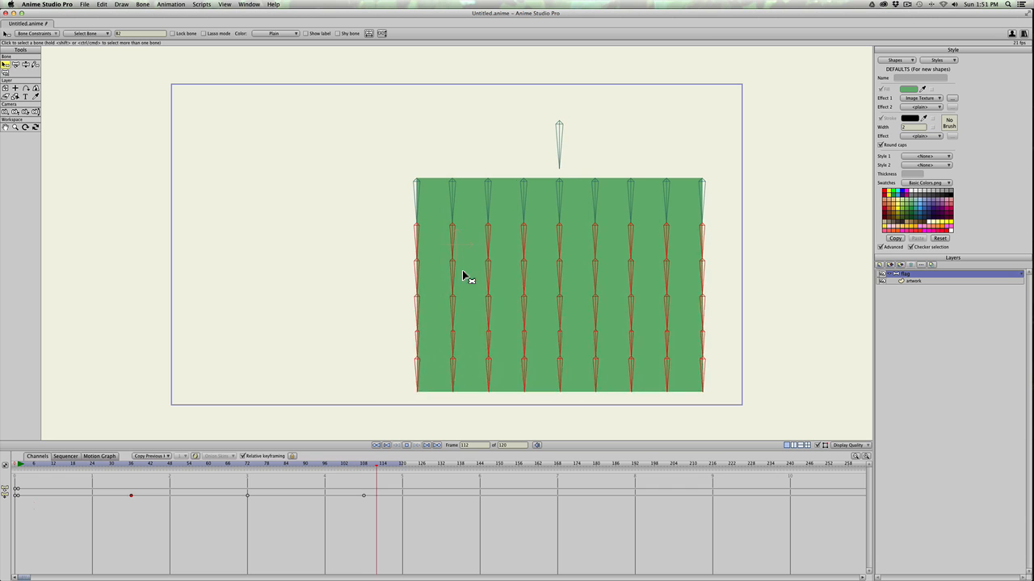
During playback, set the selected bones' torque force to 1.56 and spring force to 0.41
{"action": "left_click", "coordinate": [38, 34]}
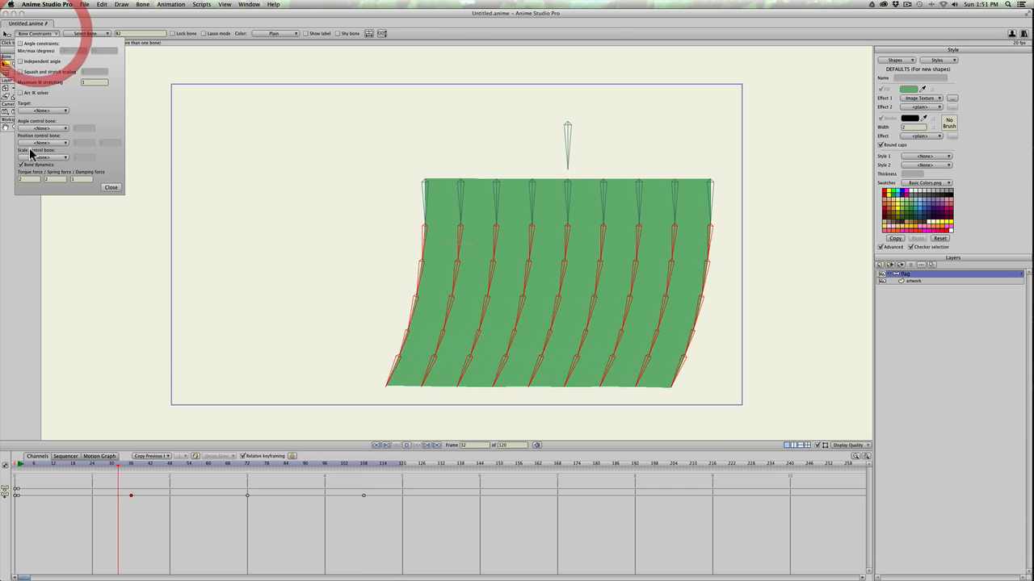
{"action": "left_click", "coordinate": [26, 178]}
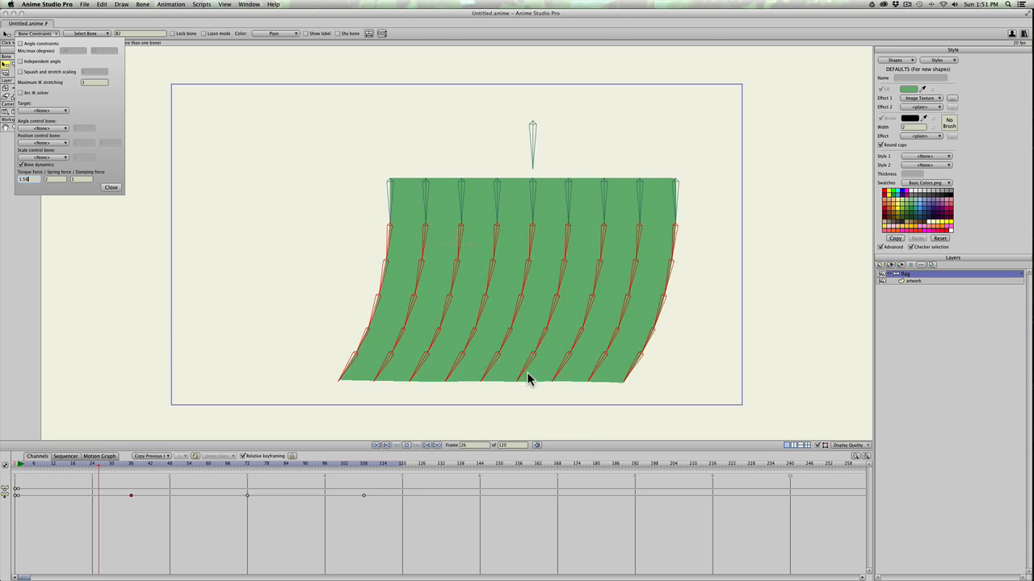
{"action": "left_click", "coordinate": [56, 179]}
{"action": "scroll", "coordinate": [57, 181], "scroll_direction": "down", "scroll_amount": 15}
{"action": "scroll", "coordinate": [55, 181], "scroll_direction": "up", "scroll_amount": 3}
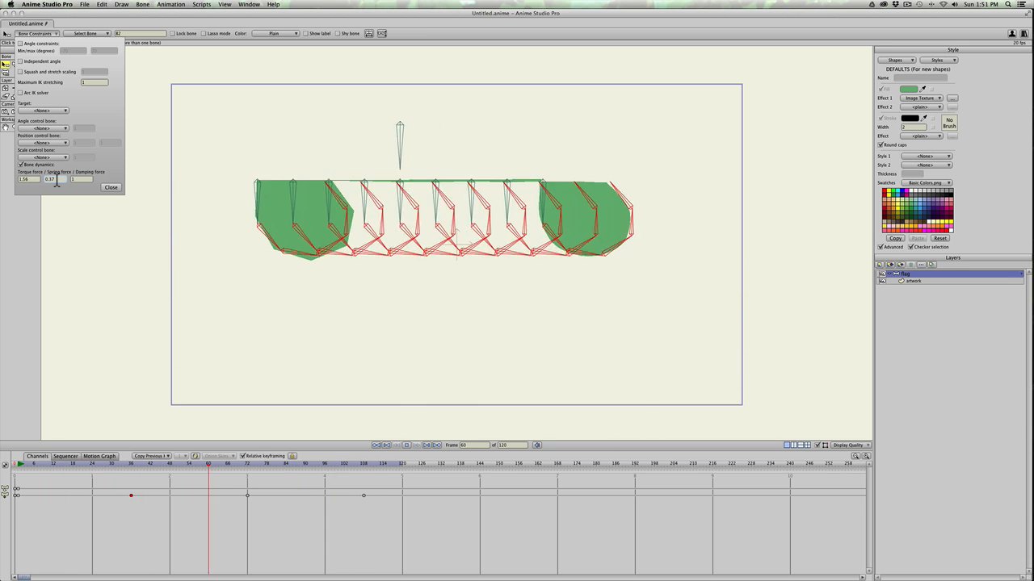
{"action": "scroll", "coordinate": [57, 181], "scroll_direction": "up", "scroll_amount": 4}
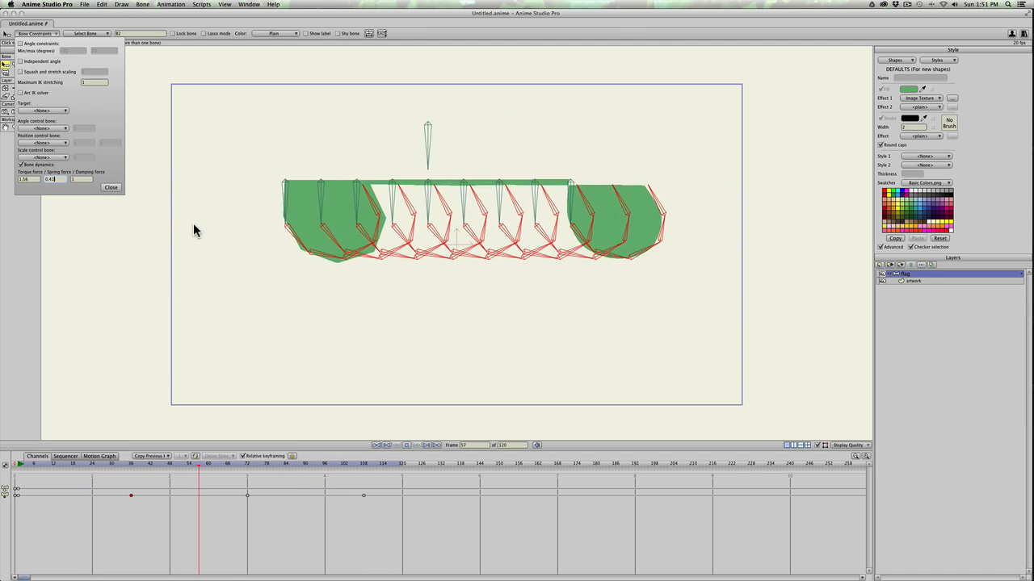
Raise the selected bones' damping force to about 2.5 and lower their torque force to nearly zero
{"action": "left_click", "coordinate": [83, 181]}
{"action": "scroll", "coordinate": [85, 181], "scroll_direction": "up", "scroll_amount": 10}
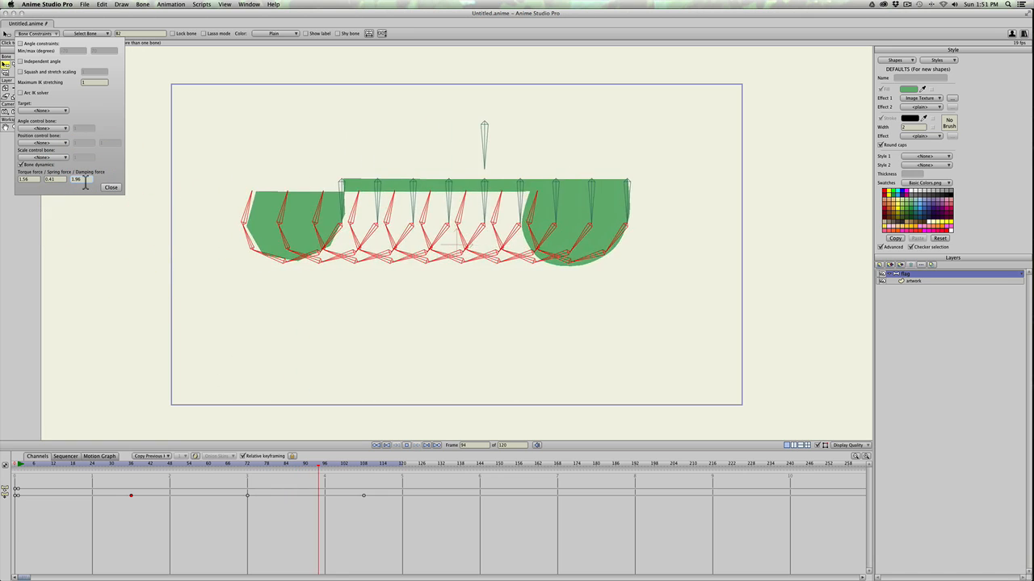
{"action": "scroll", "coordinate": [84, 181], "scroll_direction": "up", "scroll_amount": 4}
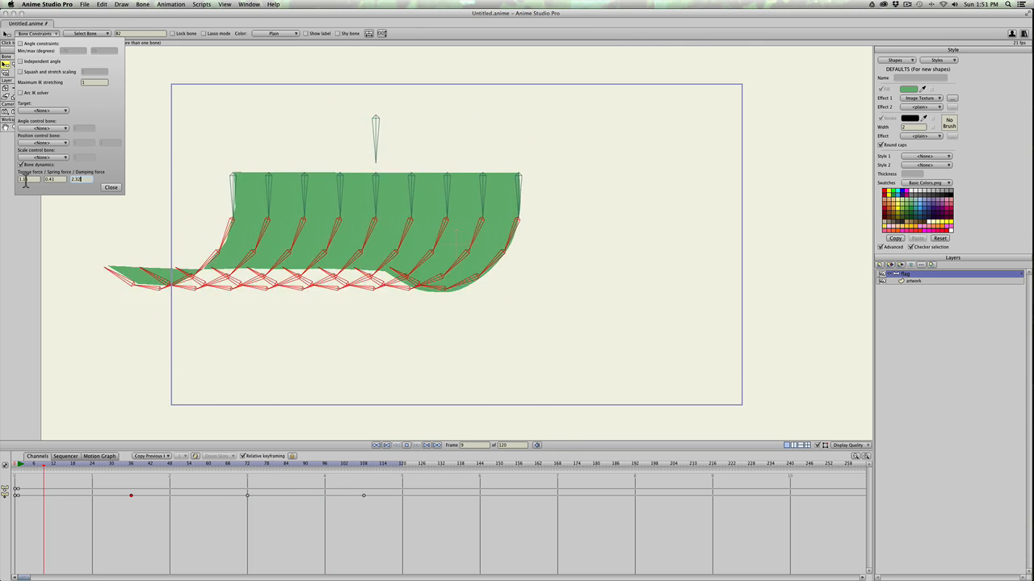
{"action": "scroll", "coordinate": [26, 182], "scroll_direction": "down", "scroll_amount": 10}
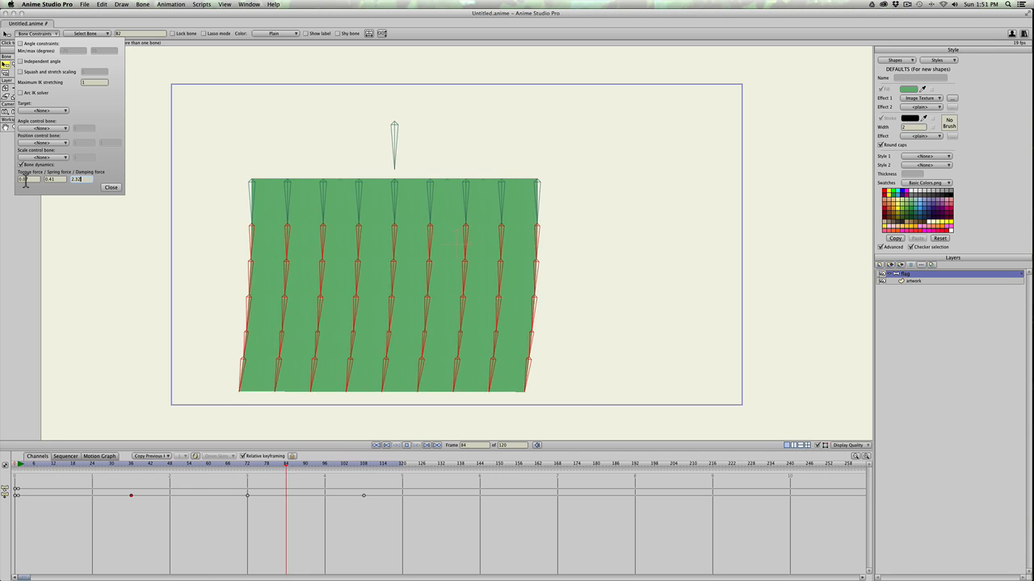
Set the selected bones' torque force to 0.10 and spring force to 0.49 during playback, and stop the animation
{"action": "scroll", "coordinate": [26, 182], "scroll_direction": "up", "scroll_amount": 2}
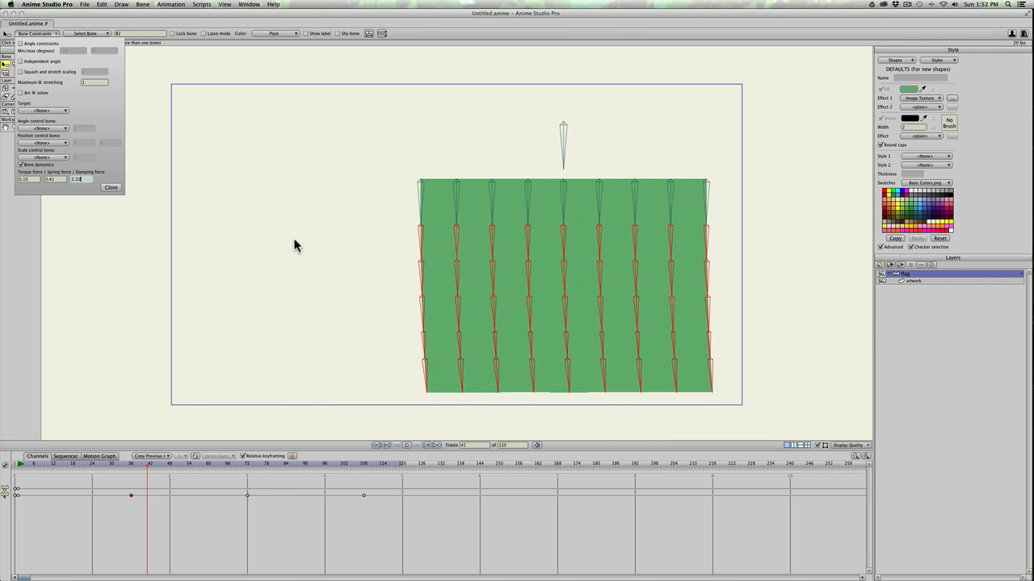
{"action": "scroll", "coordinate": [57, 179], "scroll_direction": "up", "scroll_amount": 7}
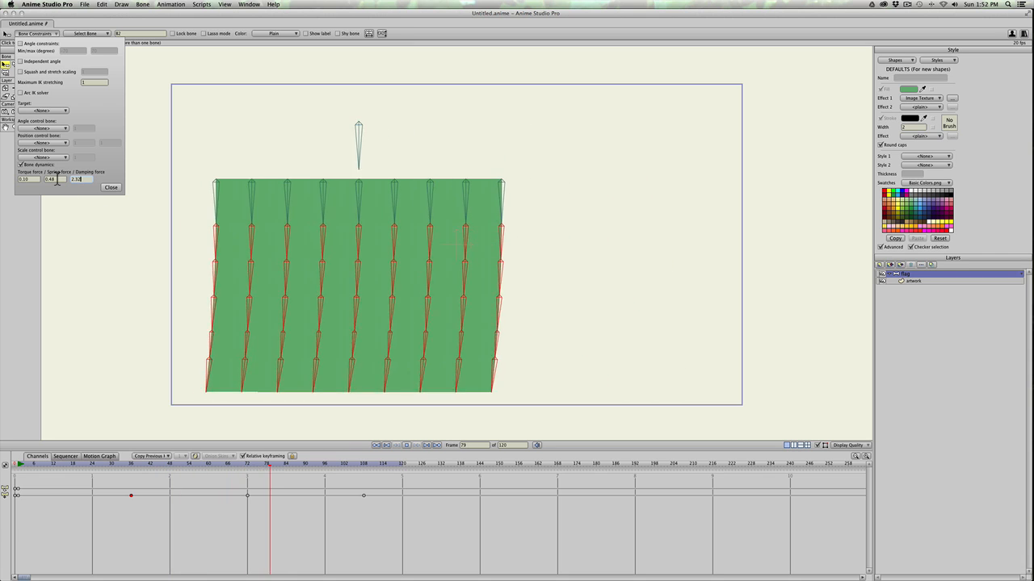
{"action": "scroll", "coordinate": [59, 179], "scroll_direction": "up", "scroll_amount": 1}
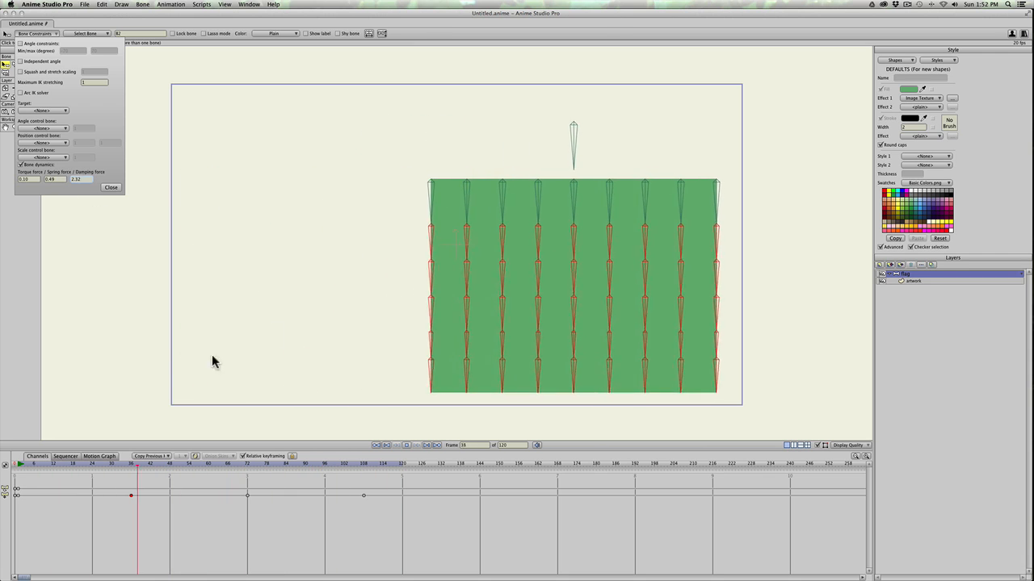
{"action": "key", "text": "space"}
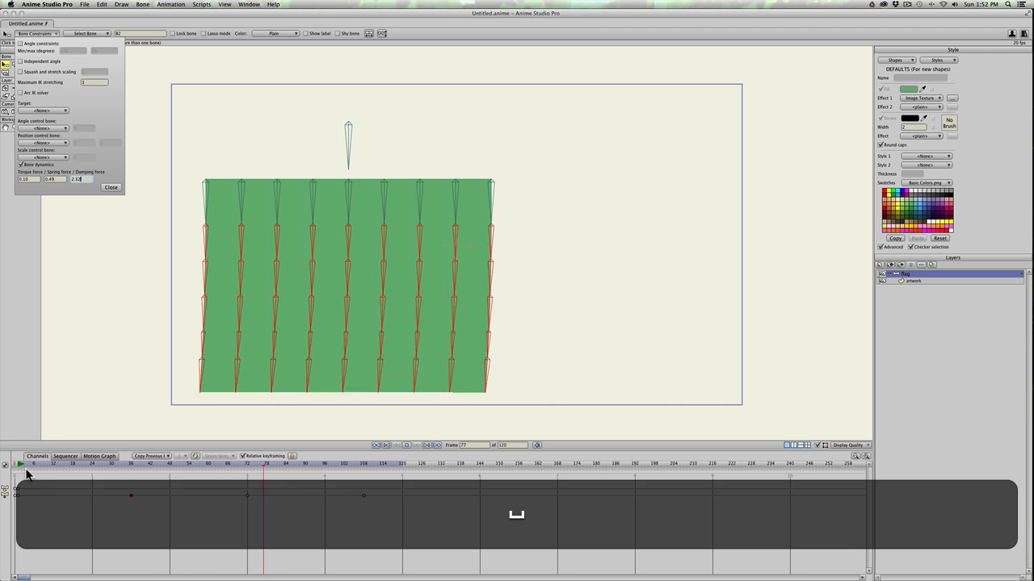
At frame 37, deselect the lower bones and move the top-row bones closer together toward the flag's right edge
{"action": "left_click_drag", "start_coordinate": [26, 466], "coordinate": [134, 468]}
{"action": "left_click", "coordinate": [131, 464]}
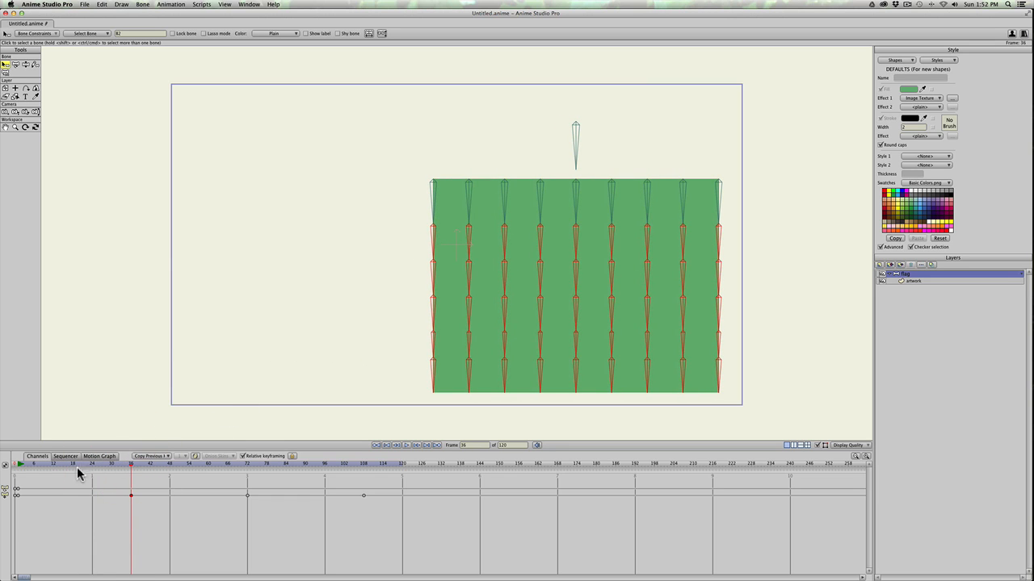
{"action": "left_click_drag", "start_coordinate": [28, 466], "coordinate": [136, 466]}
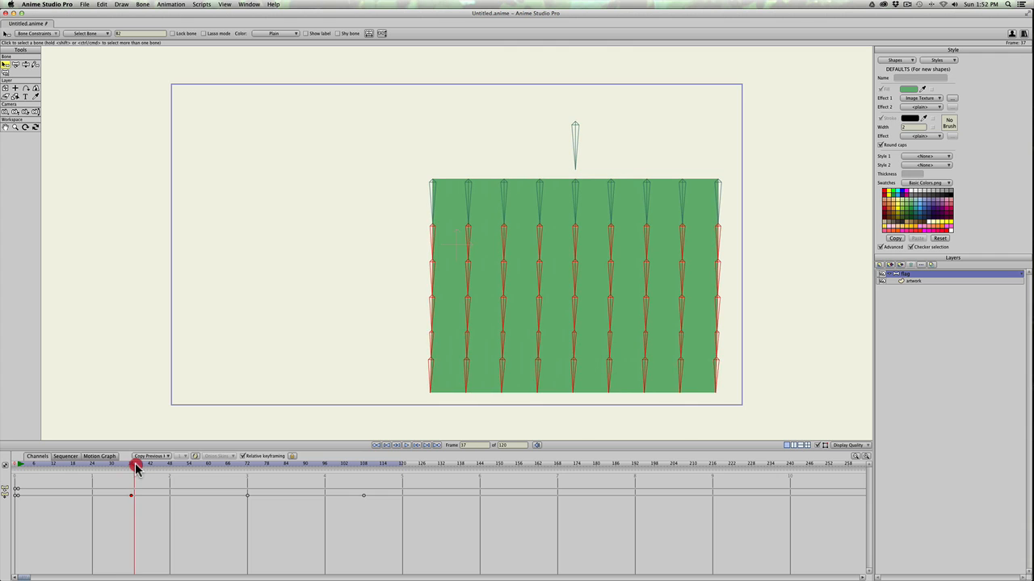
{"action": "key", "text": "t"}
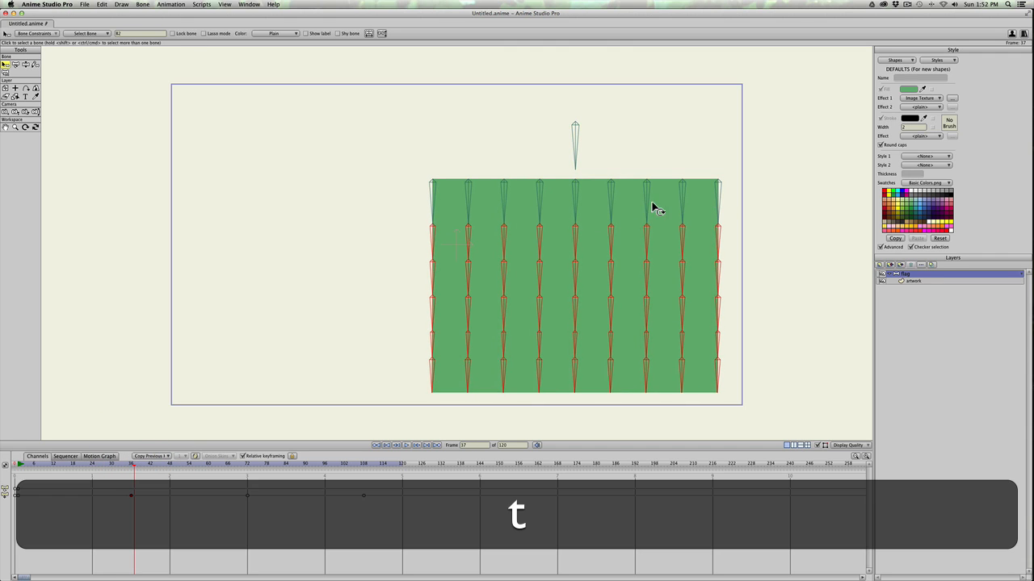
{"action": "key", "text": "b"}
{"action": "left_click", "coordinate": [675, 164]}
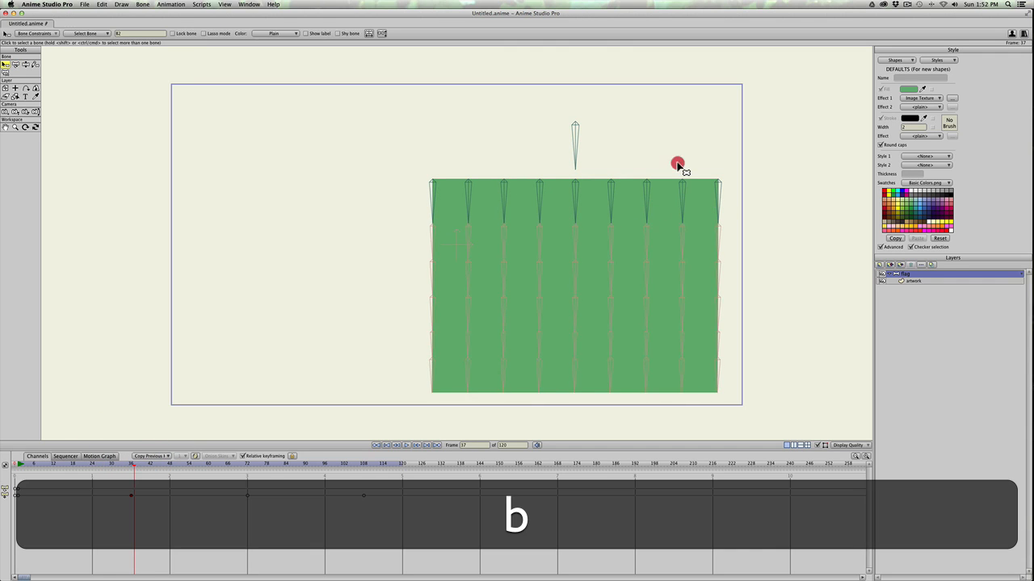
{"action": "key", "text": "t"}
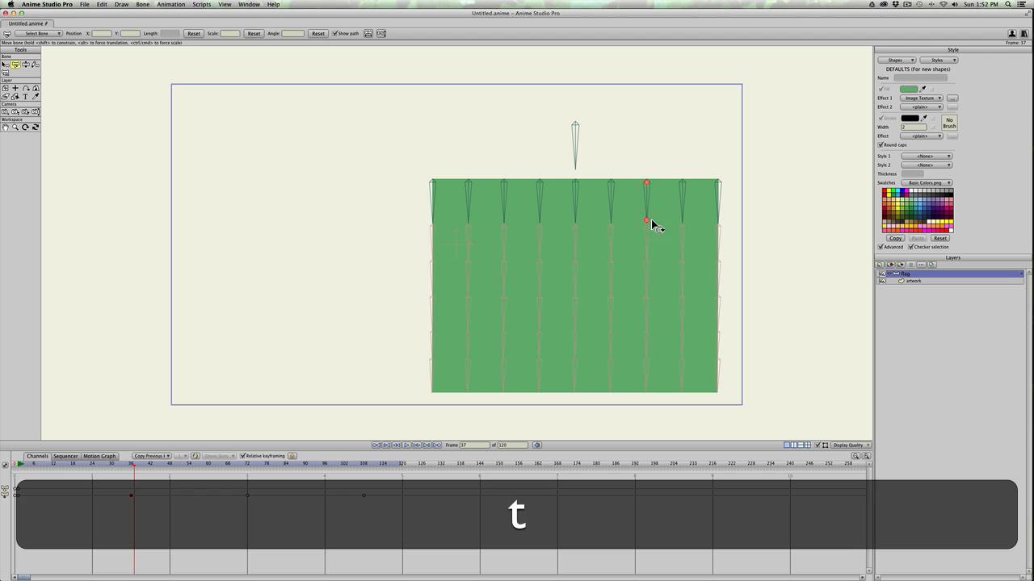
{"action": "mouse_move", "coordinate": [679, 182]}
{"action": "left_mouse_down"}
{"action": "mouse_move", "coordinate": [695, 187]}
{"action": "mouse_move", "coordinate": [678, 190]}
{"action": "left_mouse_up"}
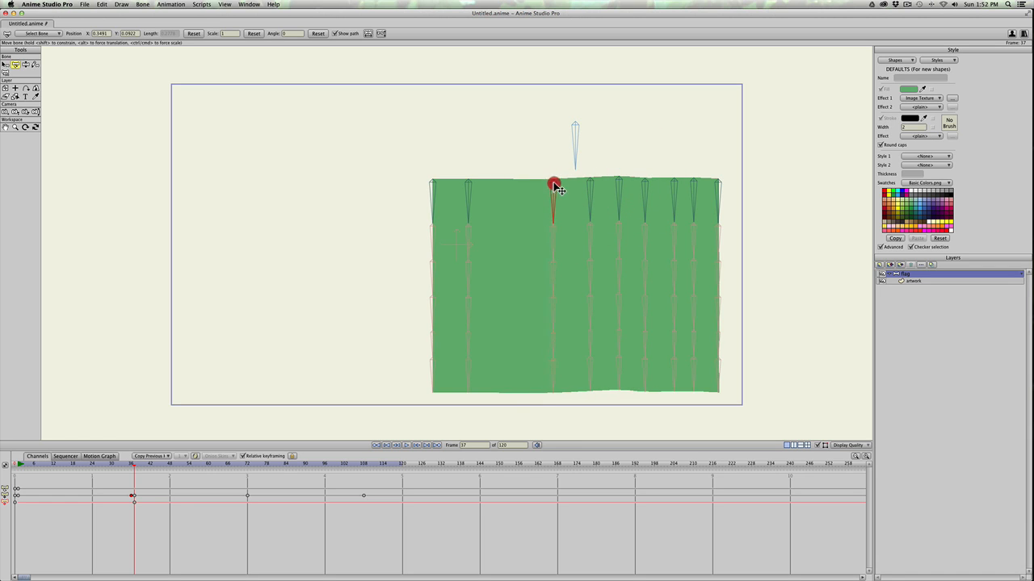
{"action": "left_click_drag", "start_coordinate": [437, 181], "coordinate": [475, 183]}
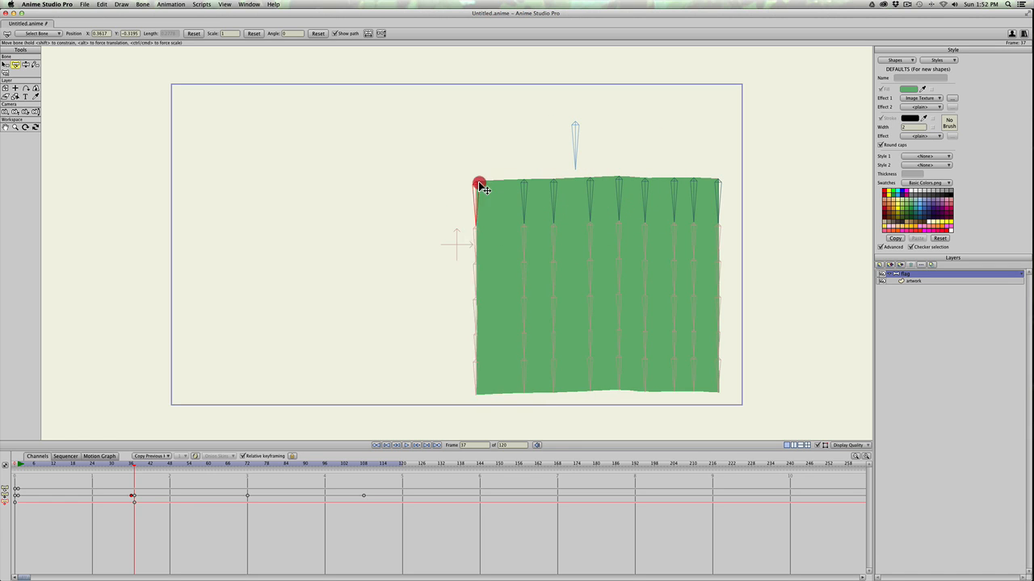
Preview the motion, and at frame 57 move the flag's top-row bones, widening the spacing toward both outer edges
{"action": "left_click", "coordinate": [20, 464]}
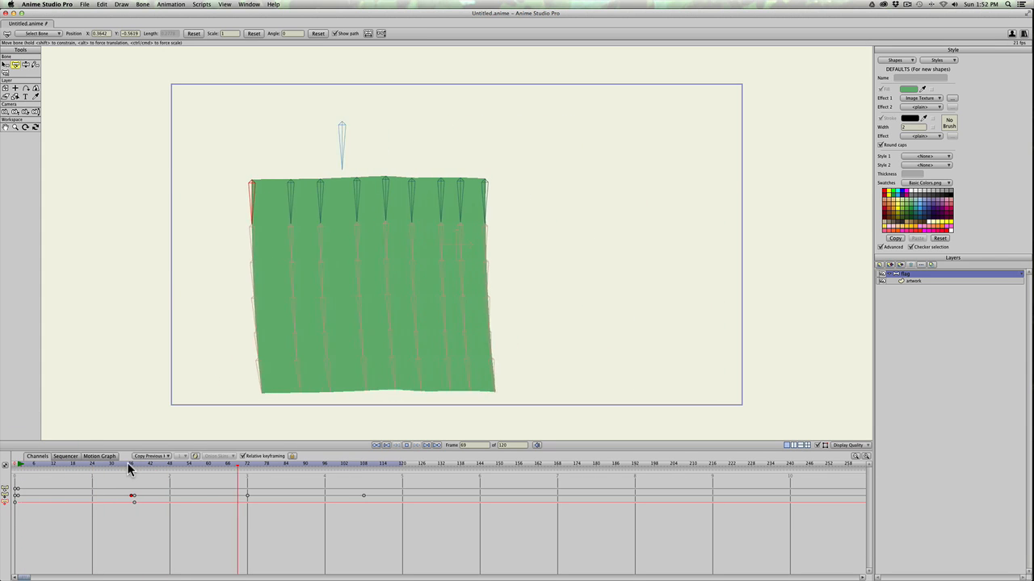
{"action": "key", "text": "space"}
{"action": "left_click", "coordinate": [165, 470]}
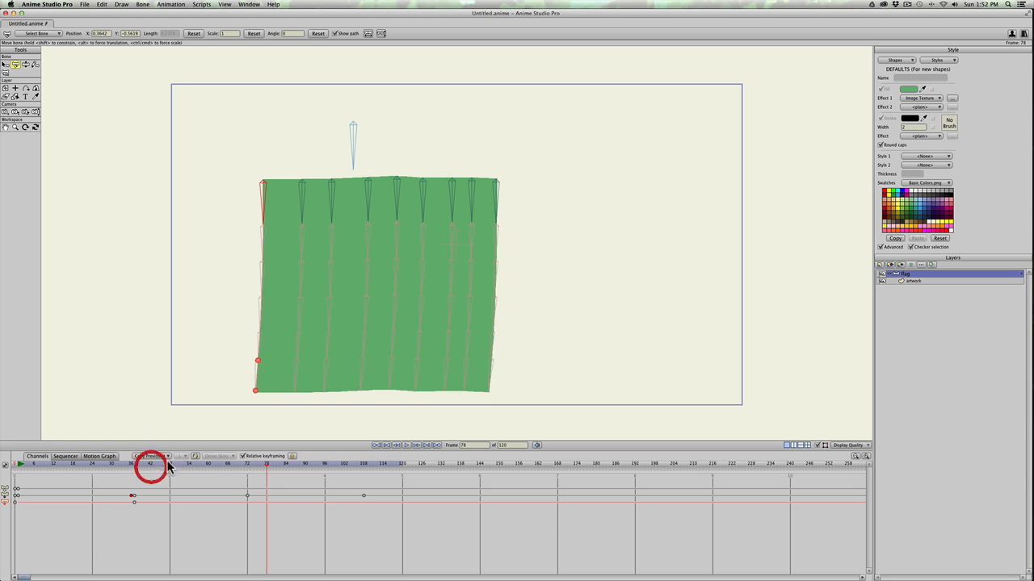
{"action": "left_click_drag", "start_coordinate": [165, 467], "coordinate": [200, 468]}
{"action": "left_click_drag", "start_coordinate": [339, 184], "coordinate": [365, 175]}
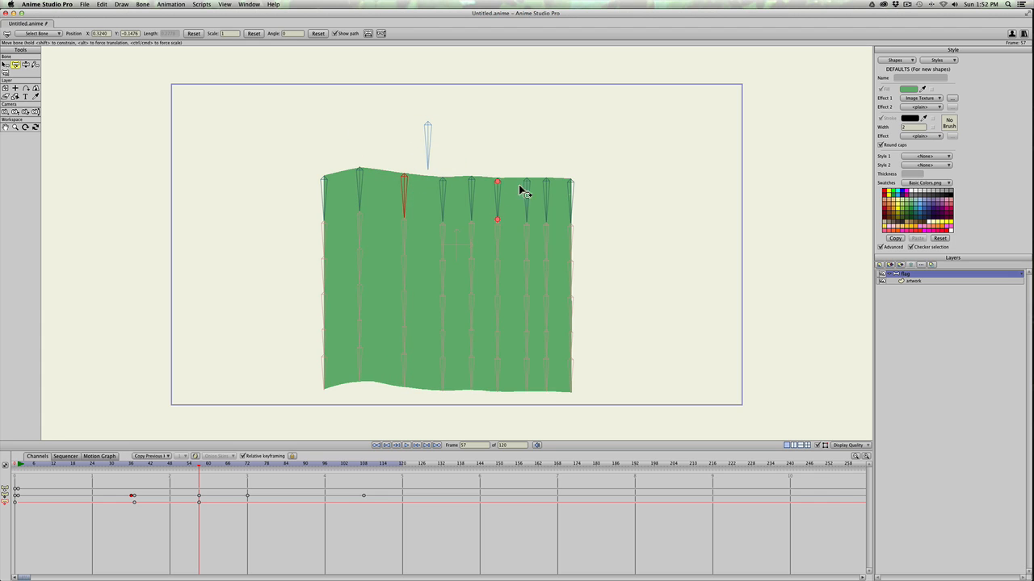
{"action": "left_click", "coordinate": [588, 185]}
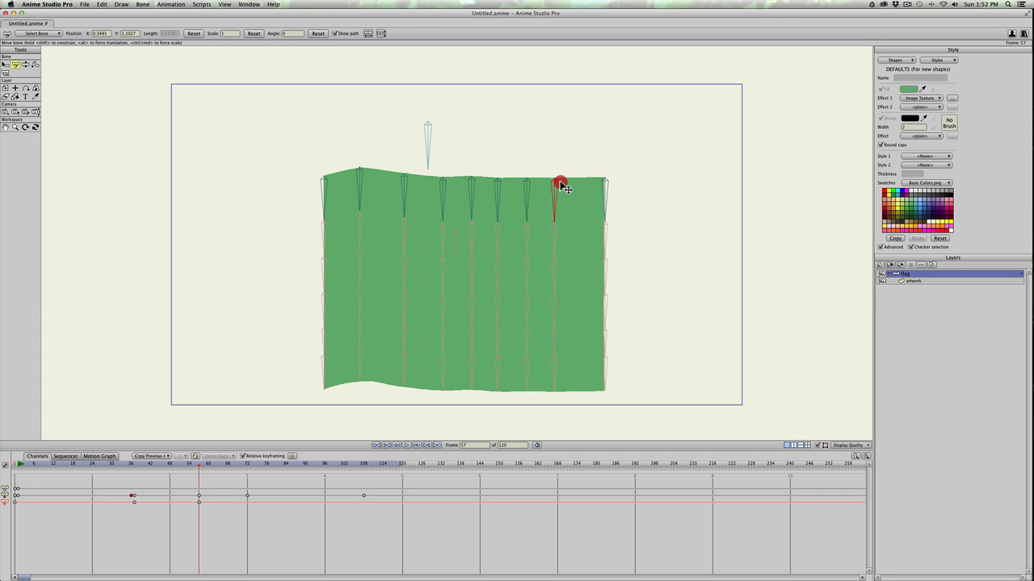
{"action": "left_click", "coordinate": [319, 180]}
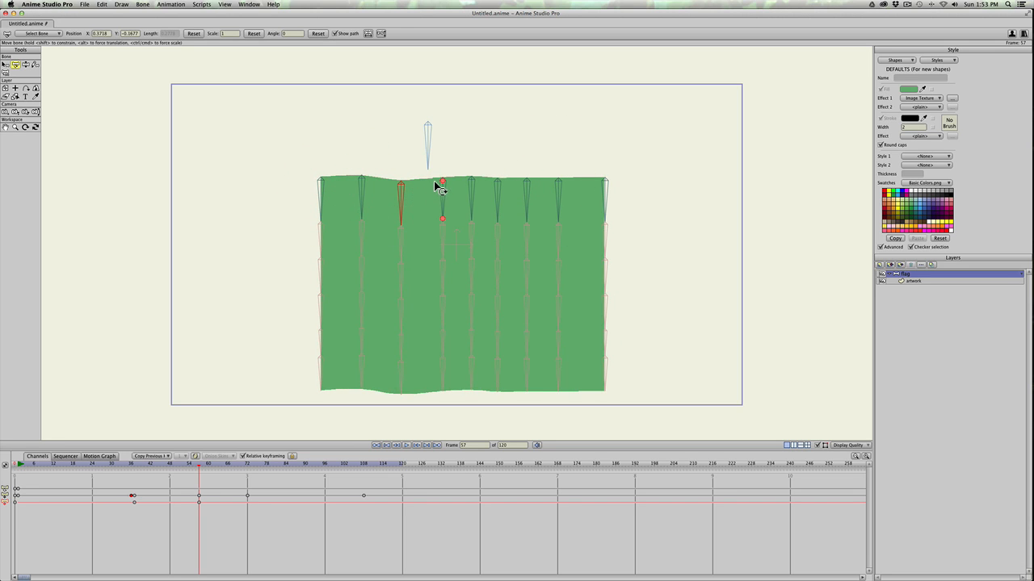
Refine the top-row bones' positions at frame 57 so they are more evenly spaced and nearly level, undoing unwanted moves
{"action": "key", "text": "super+z"}
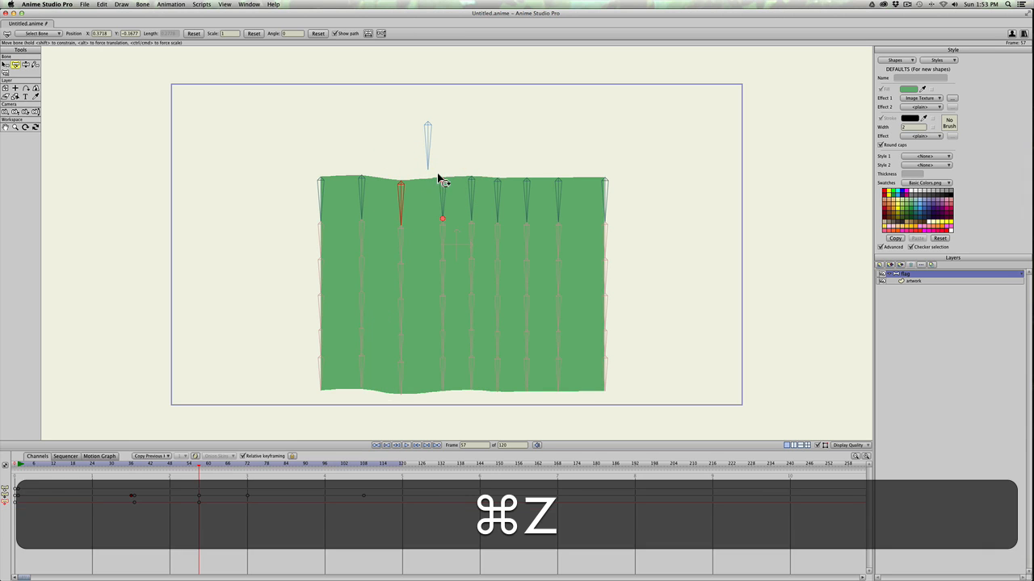
{"action": "left_click", "coordinate": [437, 185]}
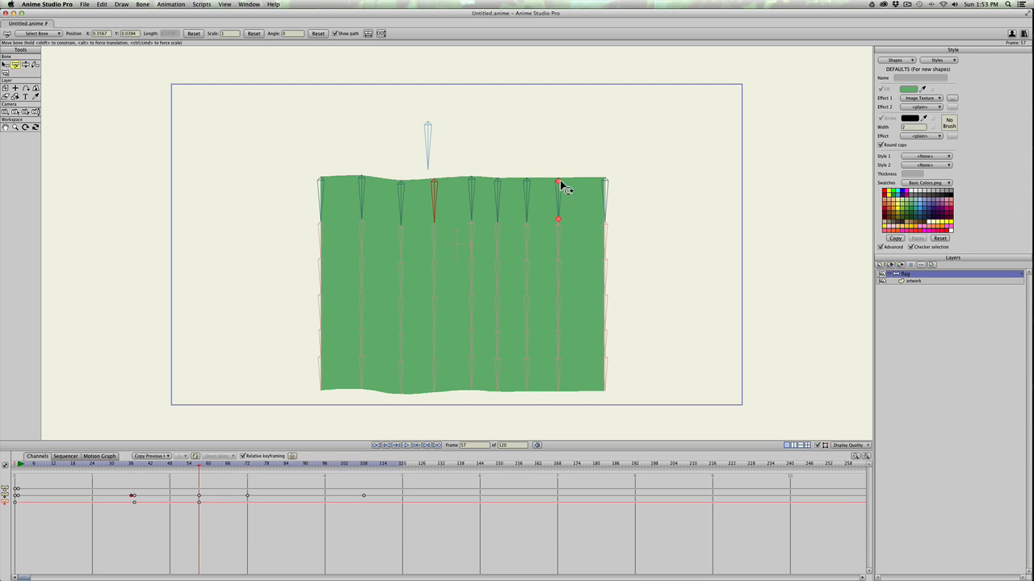
{"action": "left_click", "coordinate": [603, 182]}
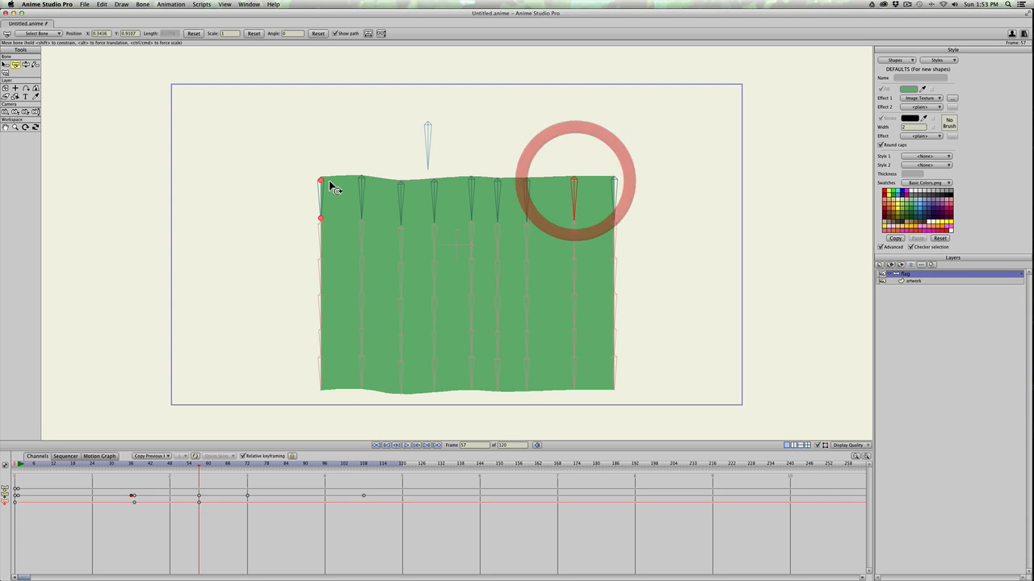
{"action": "left_click", "coordinate": [399, 188]}
{"action": "key", "text": "super+z"}
{"action": "left_click_drag", "start_coordinate": [400, 185], "coordinate": [398, 181]}
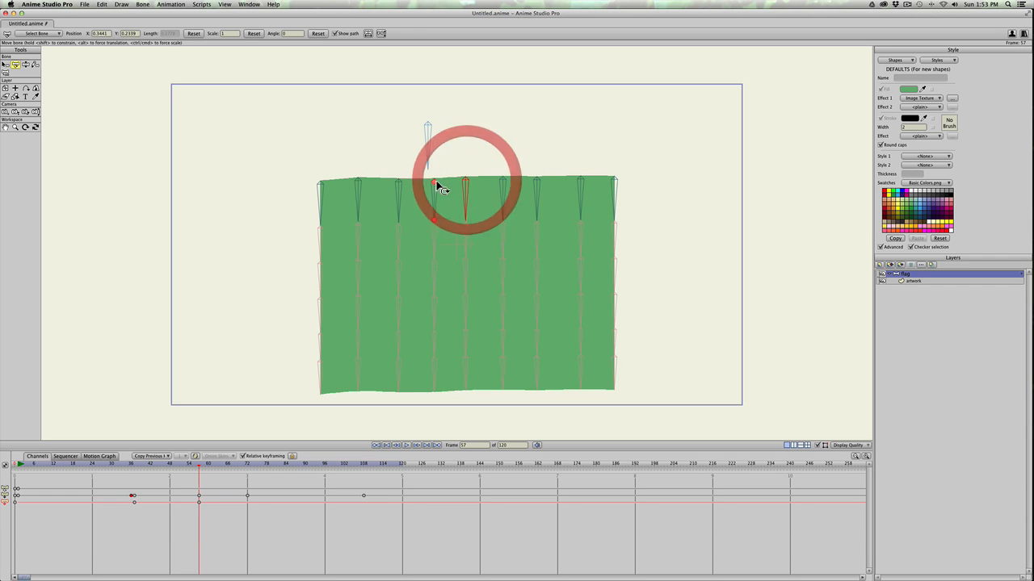
{"action": "left_click_drag", "start_coordinate": [387, 181], "coordinate": [392, 184]}
{"action": "key", "text": "super+z"}
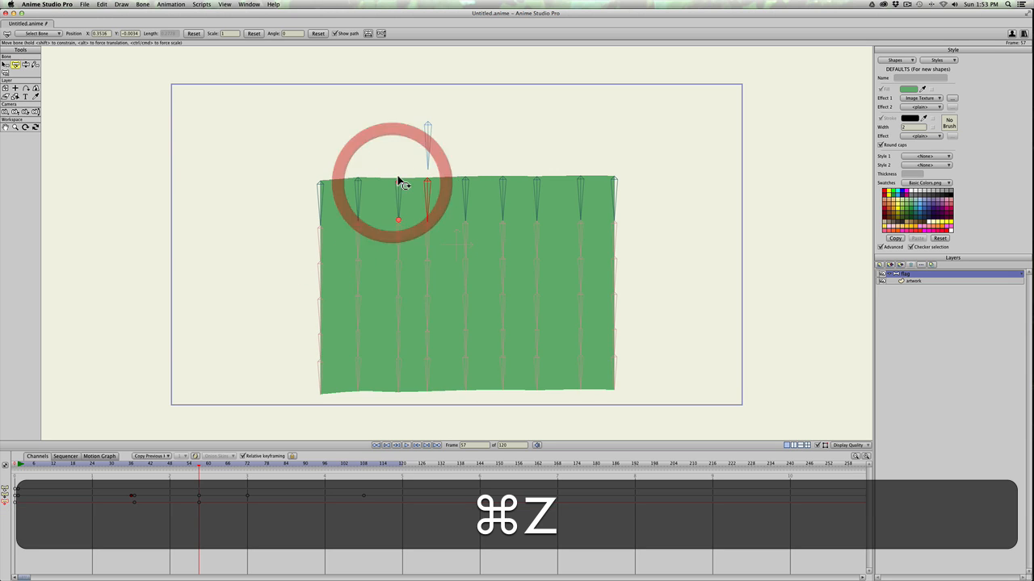
{"action": "left_click", "coordinate": [396, 182]}
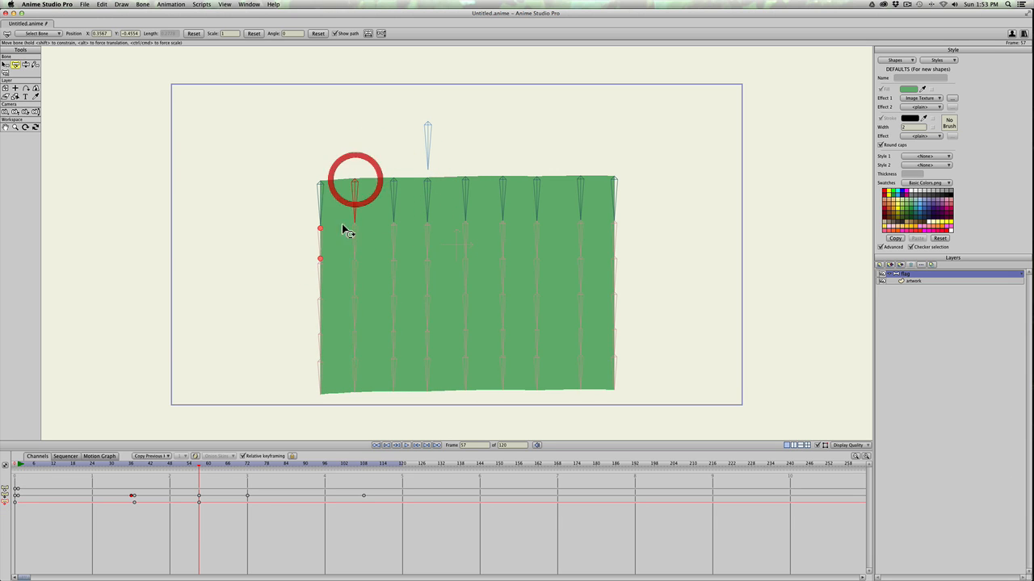
Play the animation from the start and scrub around frames 60 to 62 to check the flag's motion
{"action": "left_click", "coordinate": [14, 464]}
{"action": "key", "text": "space"}
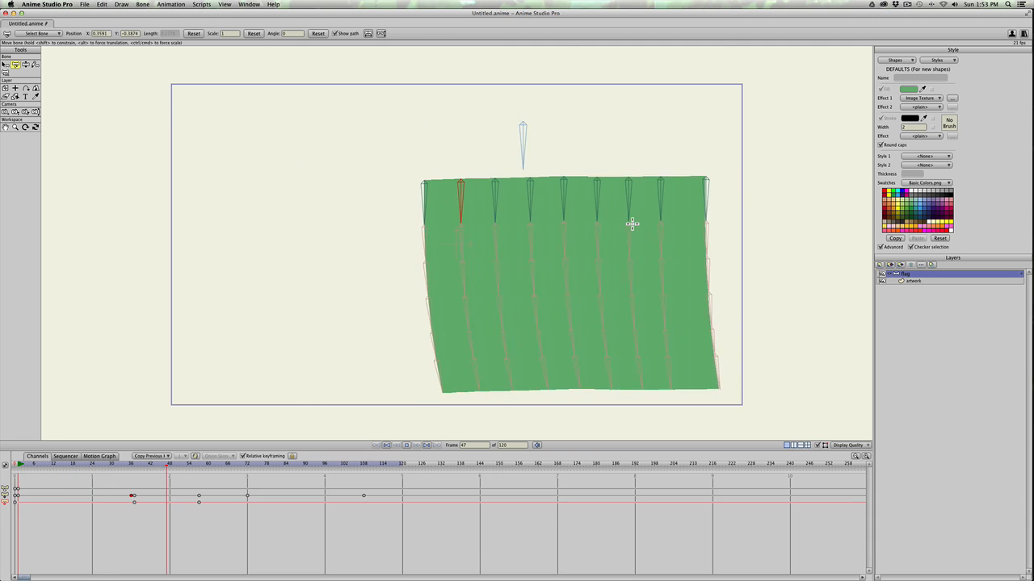
{"action": "key", "text": "space"}
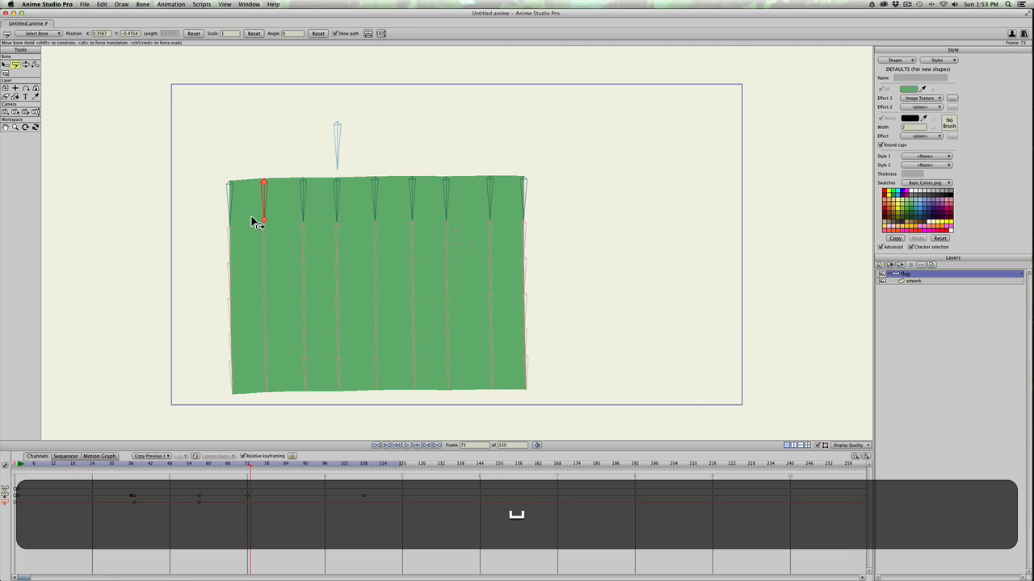
{"action": "left_click", "coordinate": [209, 465]}
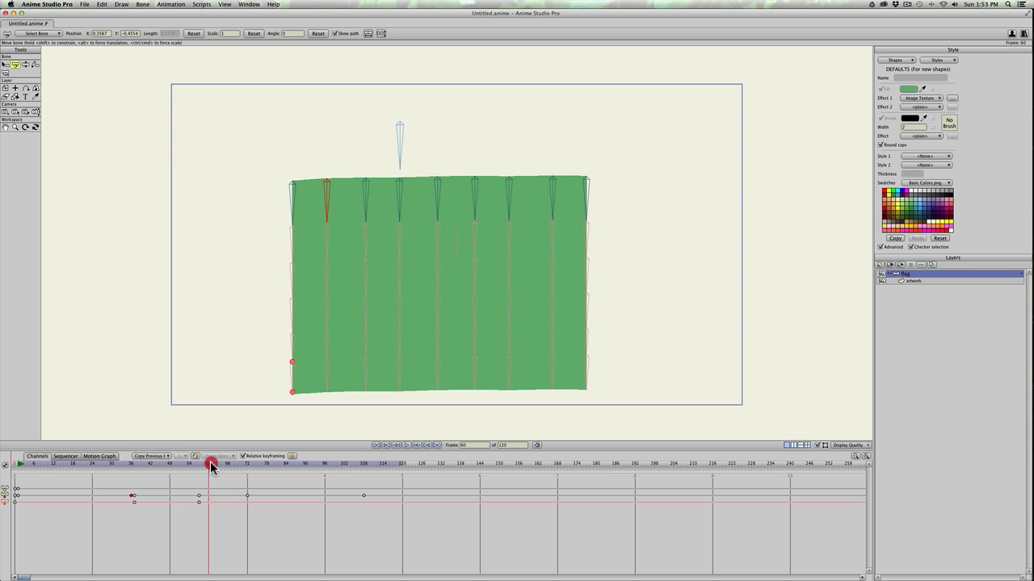
{"action": "left_click_drag", "start_coordinate": [210, 466], "coordinate": [214, 467]}
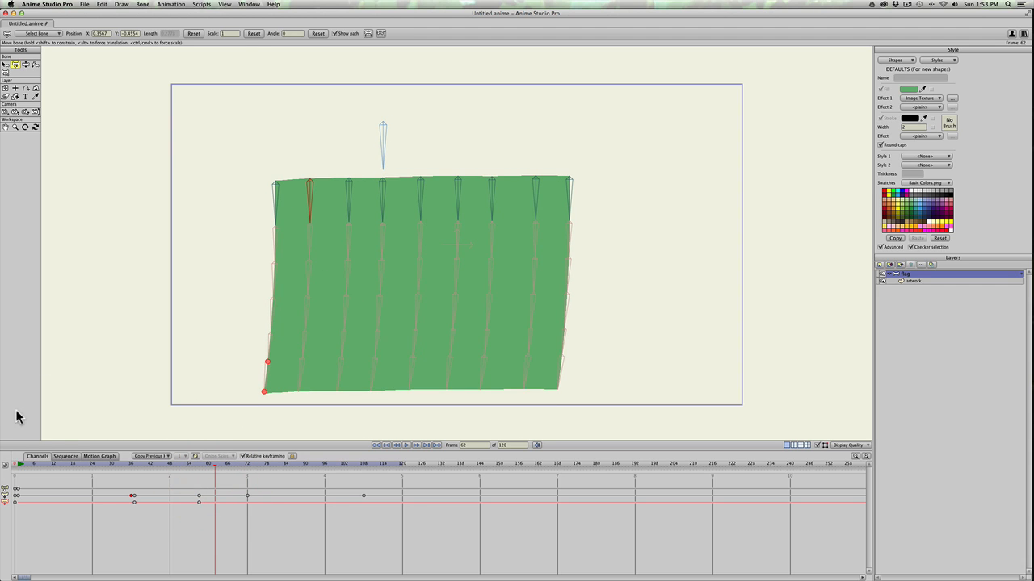
At frame 1, key a slight rotation of the parent bone above the flag and set that keyframe's interpolation to Noisy
{"action": "left_click", "coordinate": [18, 466]}
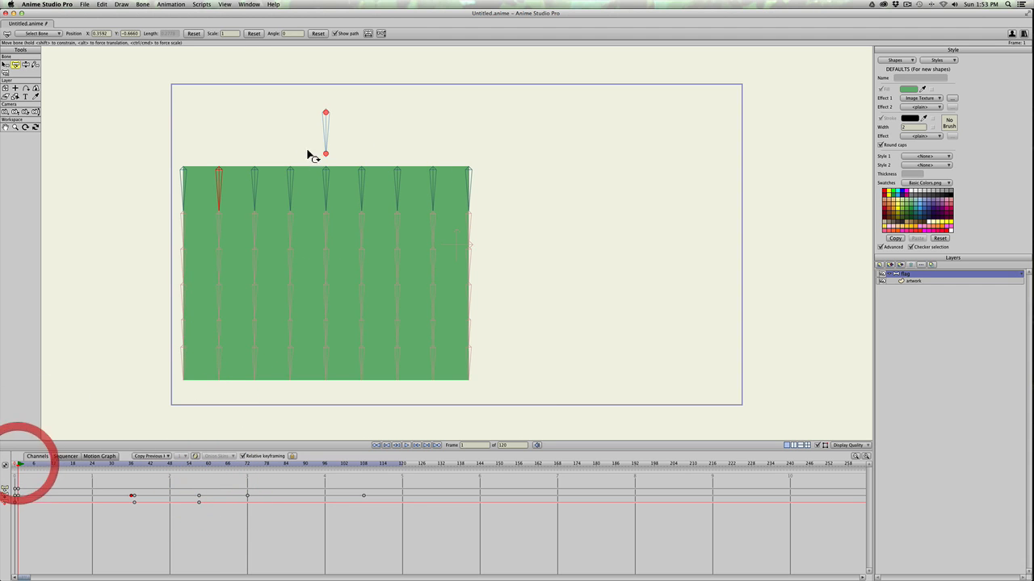
{"action": "key", "text": "y"}
{"action": "left_click", "coordinate": [323, 141]}
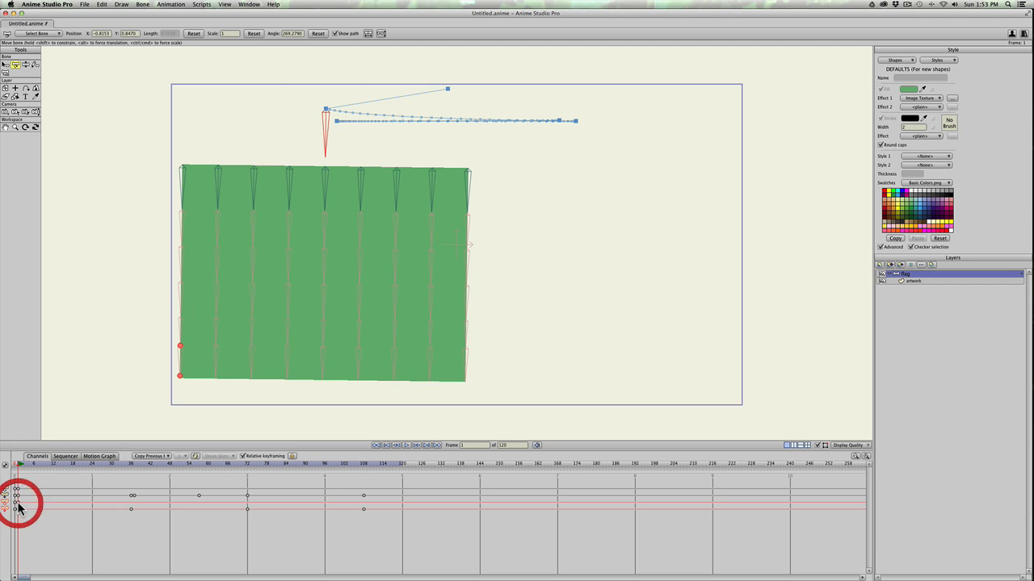
{"action": "key", "text": "y"}
{"action": "left_click", "coordinate": [328, 134]}
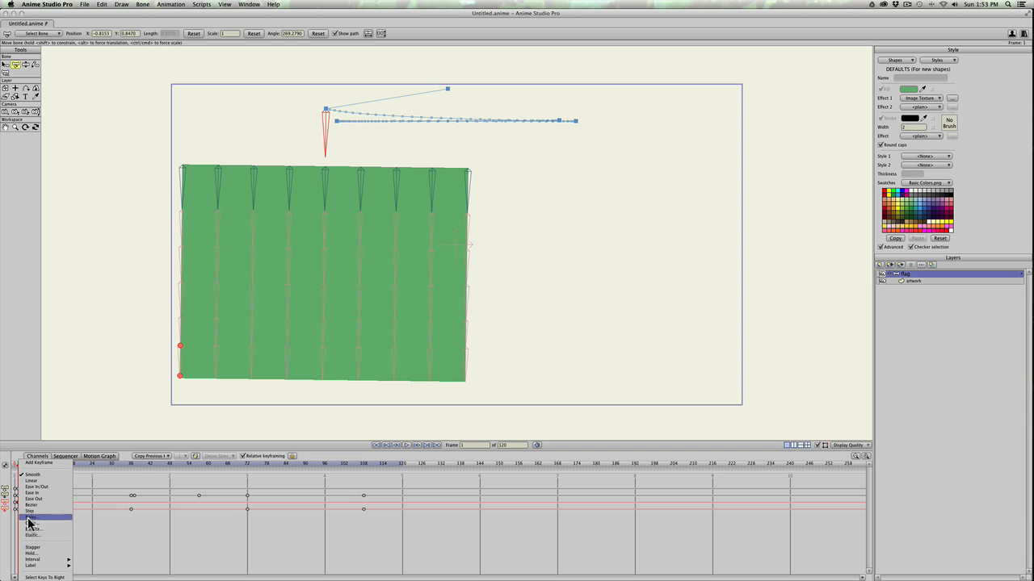
{"action": "left_click", "coordinate": [29, 521]}
Play the animation and set the noisy keyframe's scale to about 3.2 and its amplitude to nearly zero
{"action": "left_click", "coordinate": [21, 465]}
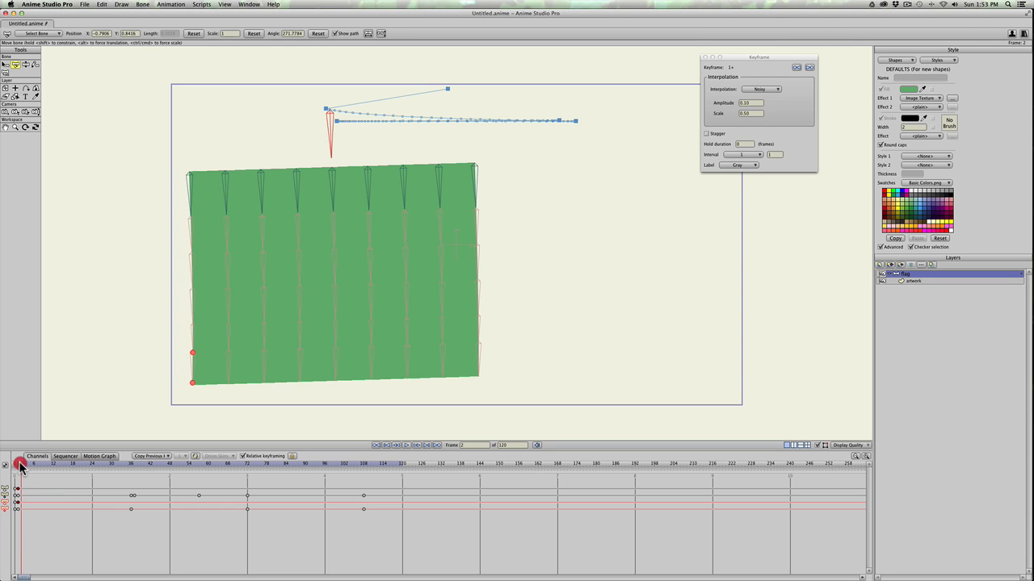
{"action": "key", "text": "space"}
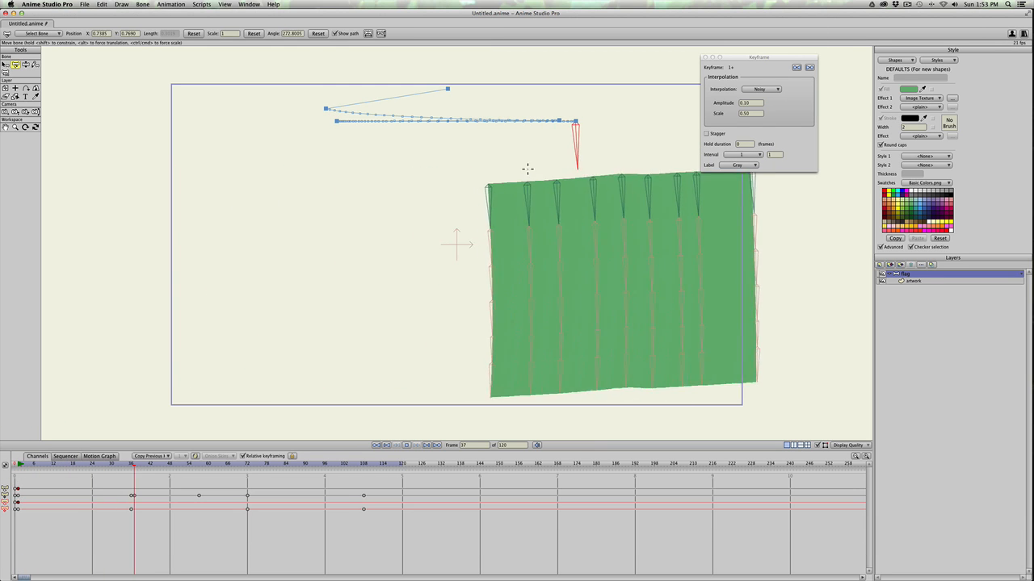
{"action": "key", "text": "space"}
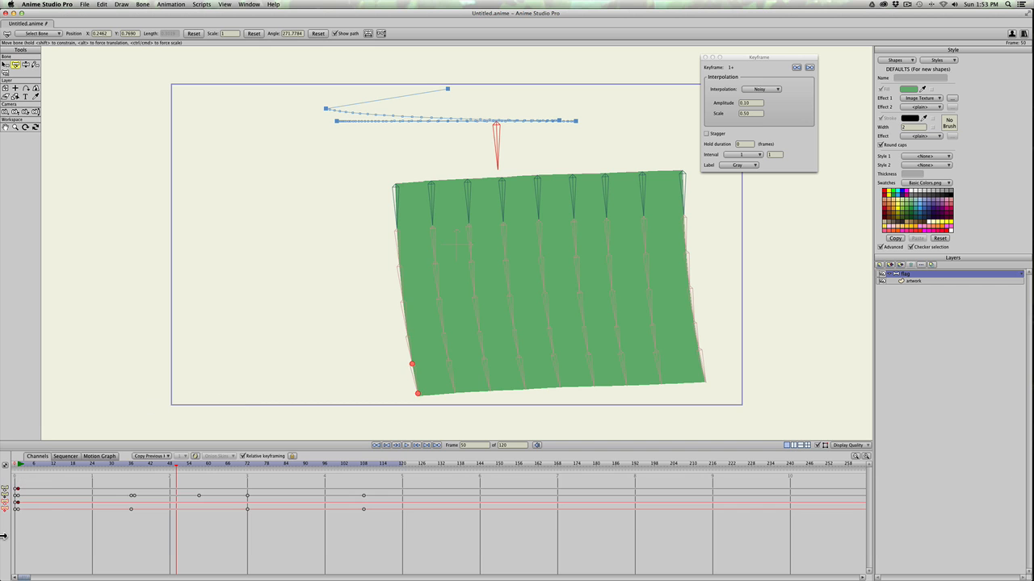
{"action": "key", "text": "space"}
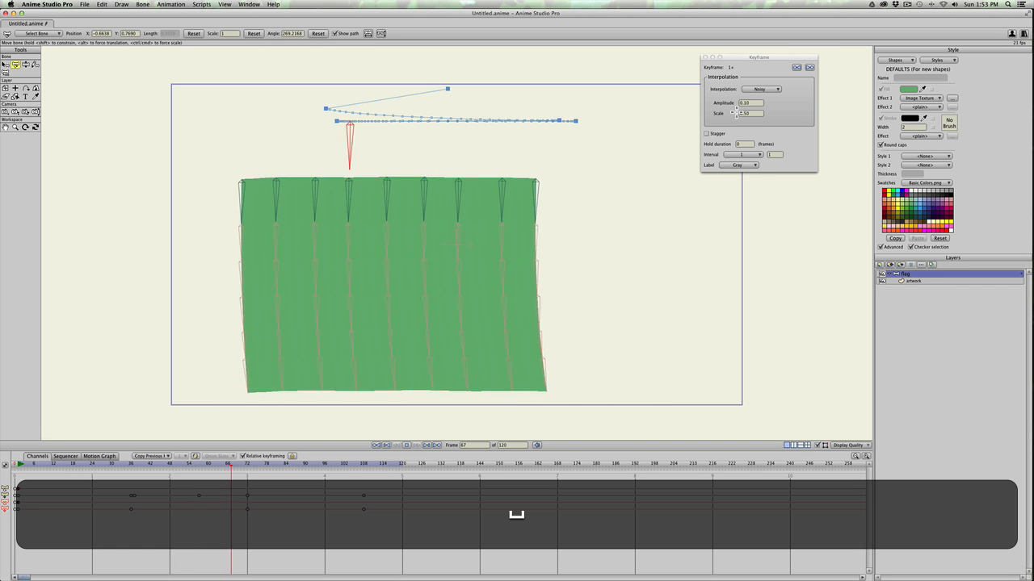
{"action": "left_click", "coordinate": [751, 114]}
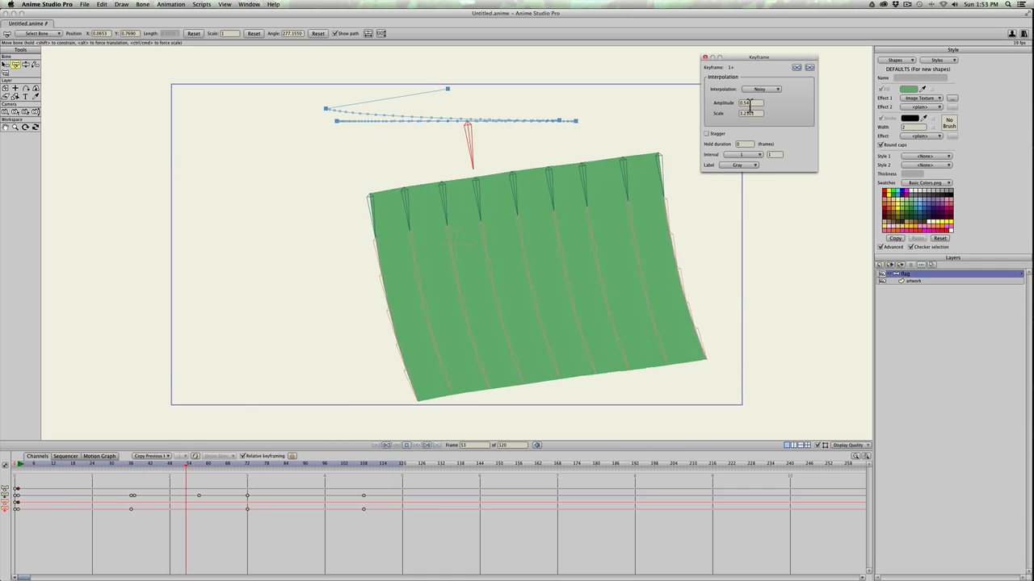
{"action": "scroll", "coordinate": [749, 105], "scroll_direction": "down", "scroll_amount": 5}
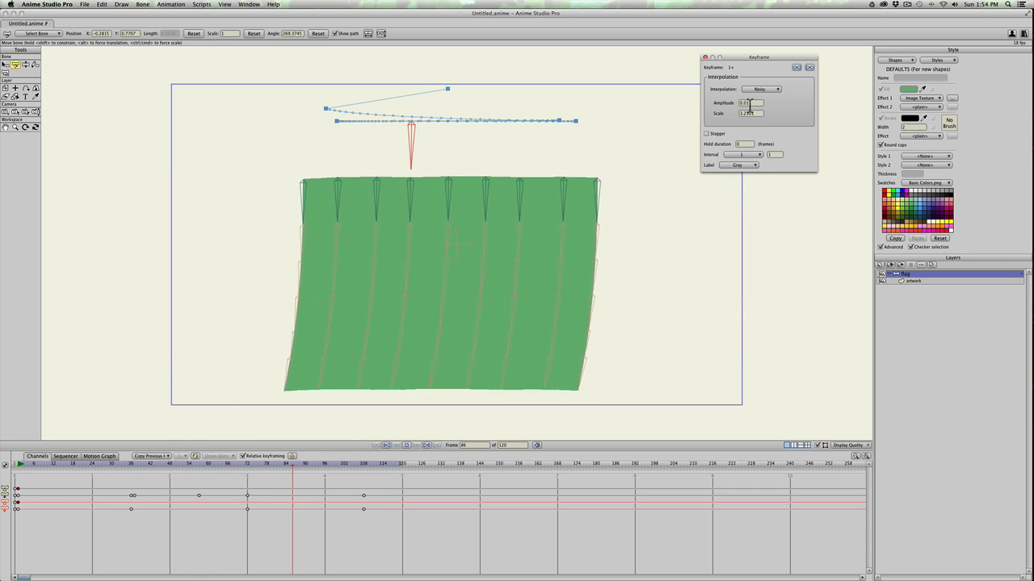
Raise the noisy keyframe's scale to about 3.48 and play the animation to check the flag's motion
{"action": "left_click", "coordinate": [752, 114]}
{"action": "scroll", "coordinate": [752, 114], "scroll_direction": "up", "scroll_amount": 3}
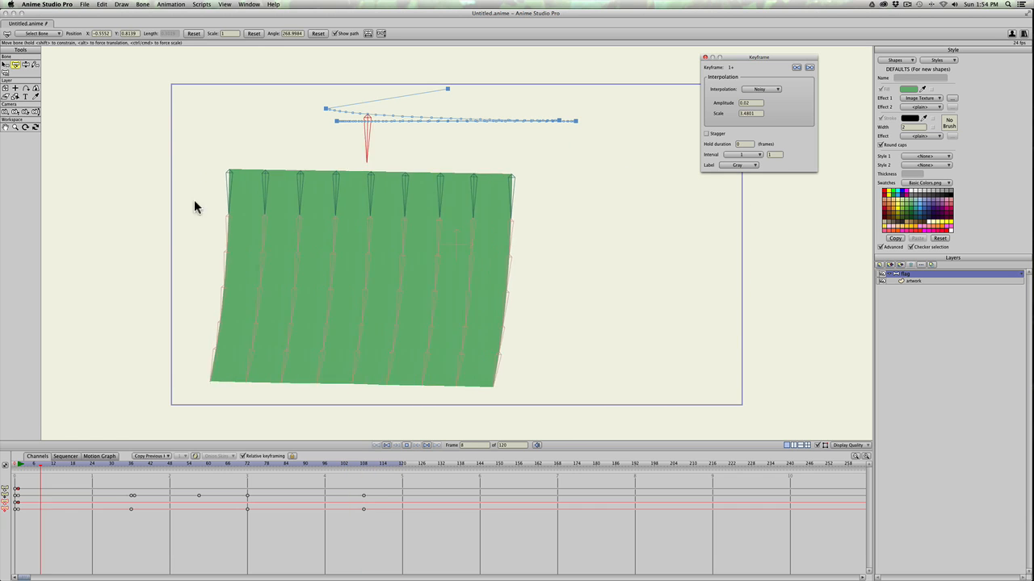
{"action": "key", "text": "space"}
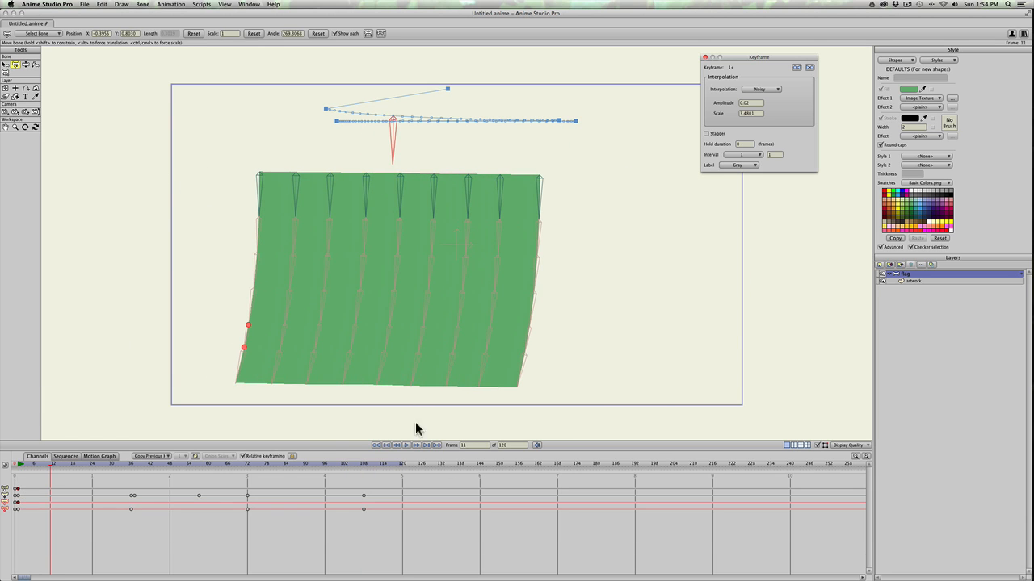
Set the animation's total length to 200 frames
{"action": "left_click_drag", "start_coordinate": [499, 447], "coordinate": [499, 443]}
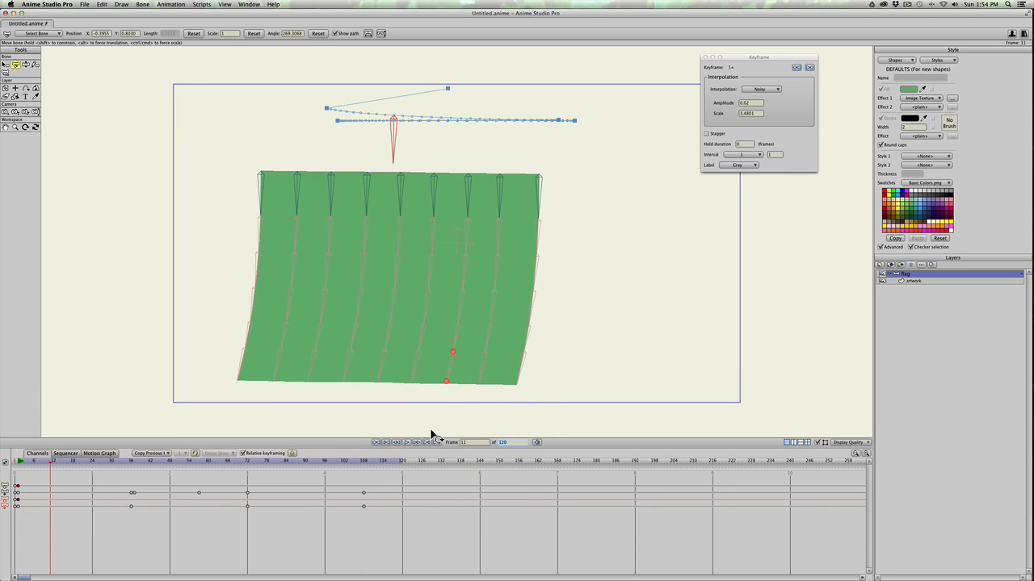
{"action": "type", "text": "2"}
{"action": "left_click", "coordinate": [470, 444]}
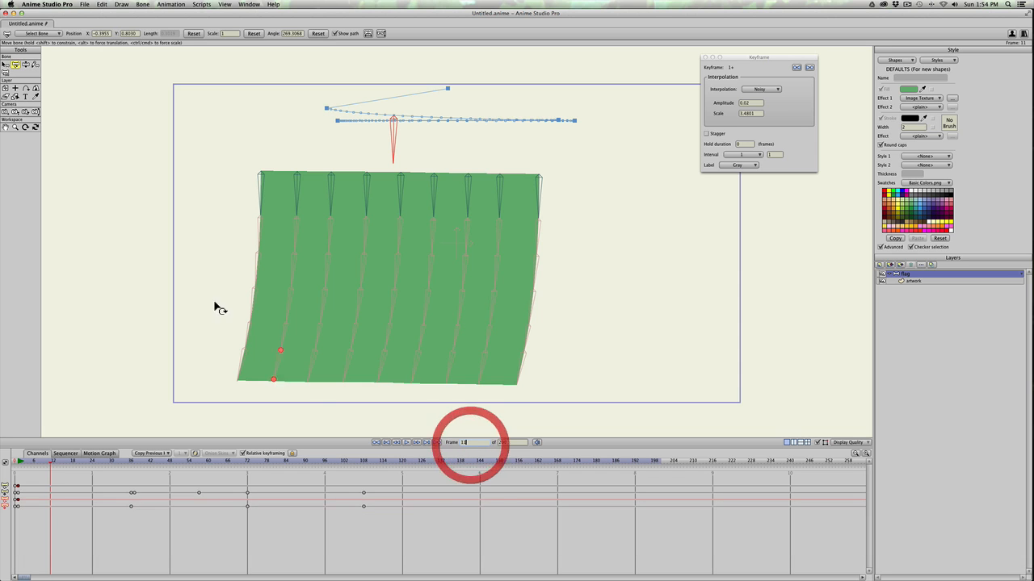
Export frames 1 to 200 as a QuickTime movie named Pirate flag.mov on the Desktop
{"action": "left_click", "coordinate": [85, 5]}
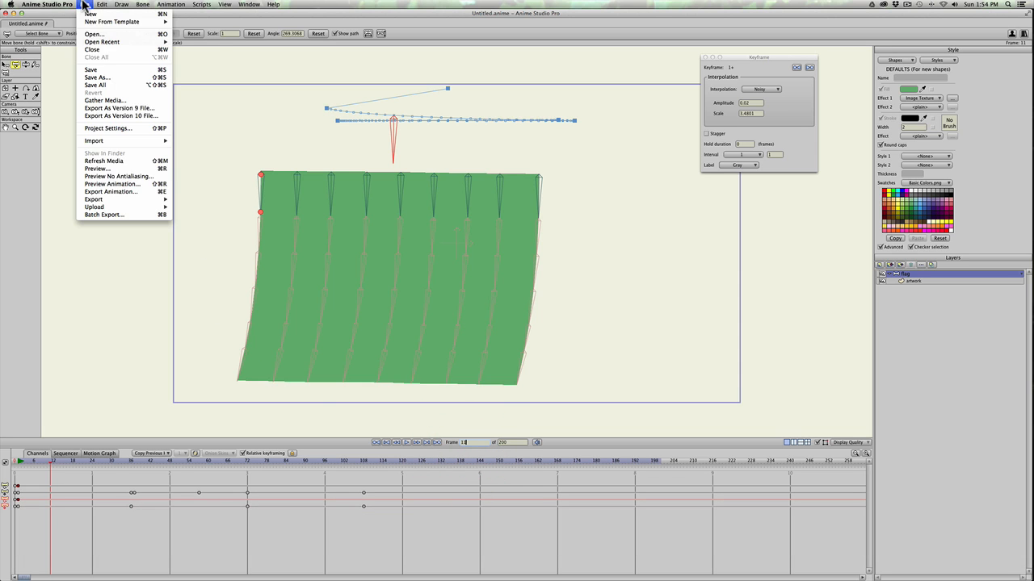
{"action": "left_click", "coordinate": [104, 192]}
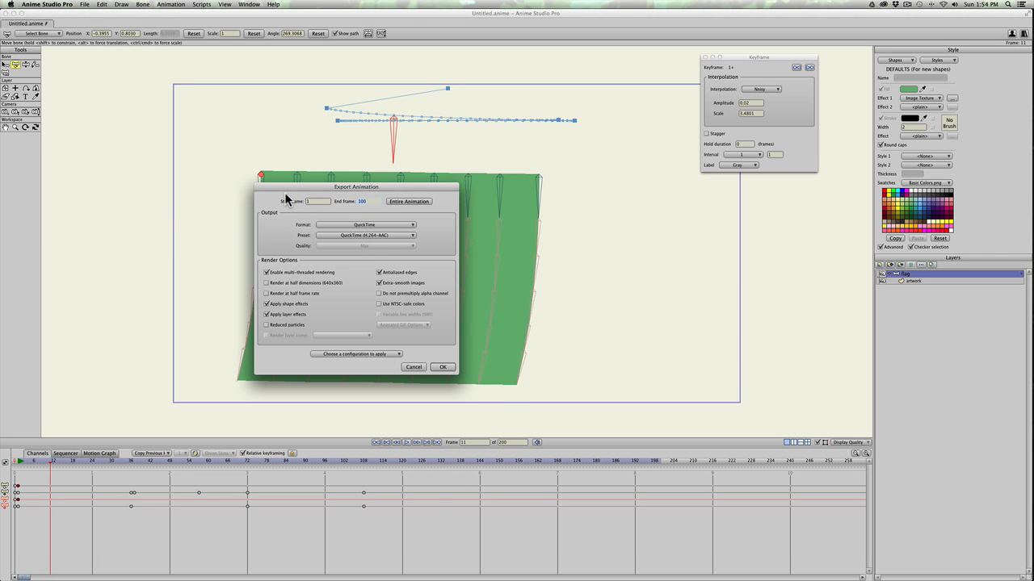
{"action": "type", "text": "200"}
{"action": "left_click", "coordinate": [439, 365]}
{"action": "type", "text": "Pirate flag.mov"}
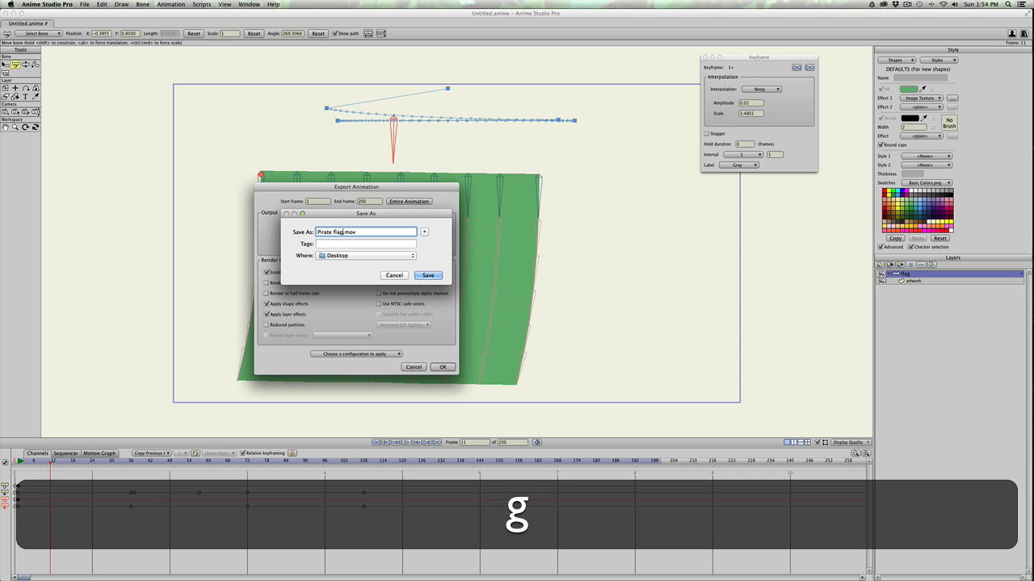
{"action": "key", "text": "Return"}
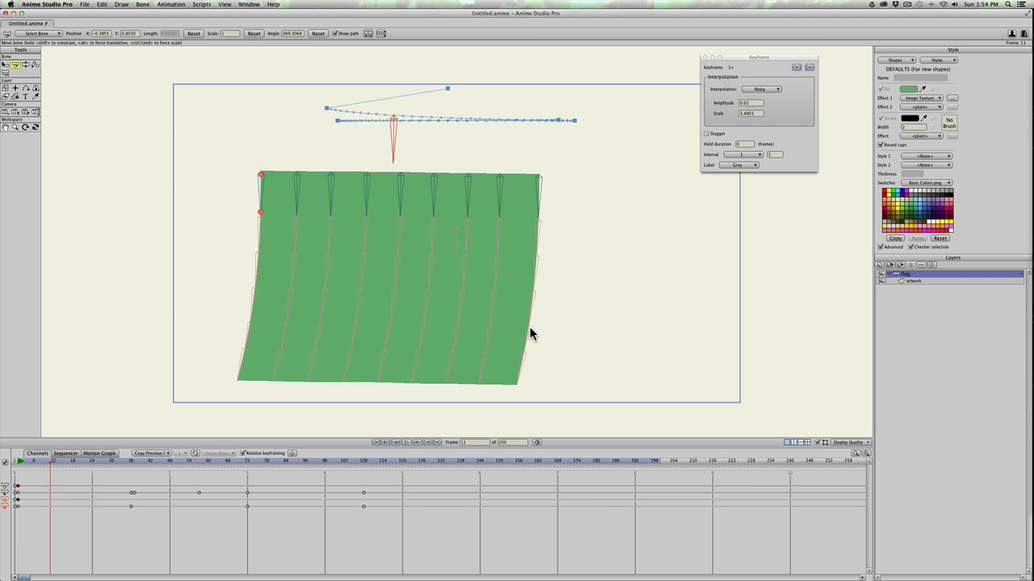
Open Pirate flag.mov from the desktop in QuickTime Player, watch the waving flag and close the movie
{"action": "key", "text": "F11"}
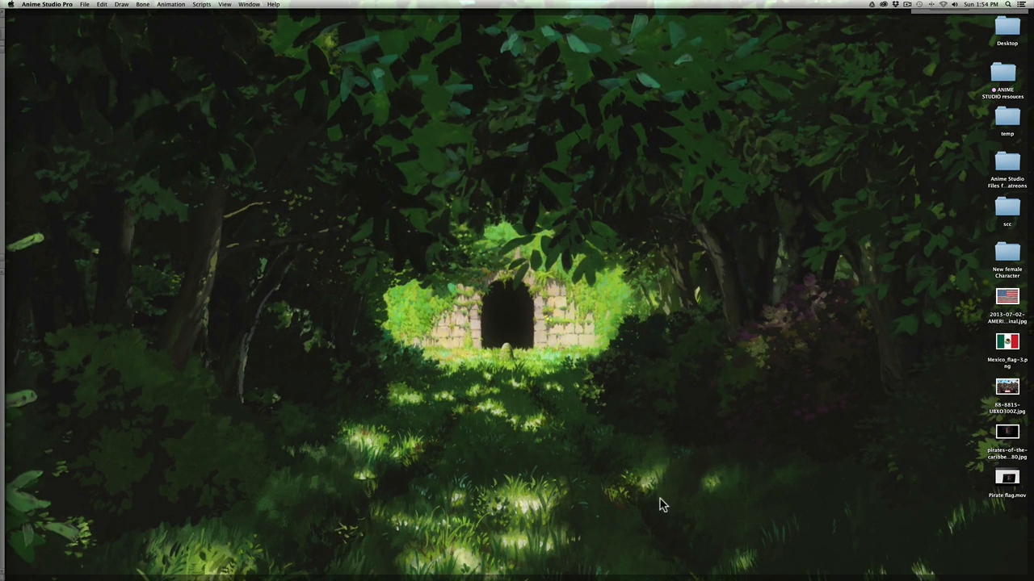
{"action": "double_click", "coordinate": [1006, 479]}
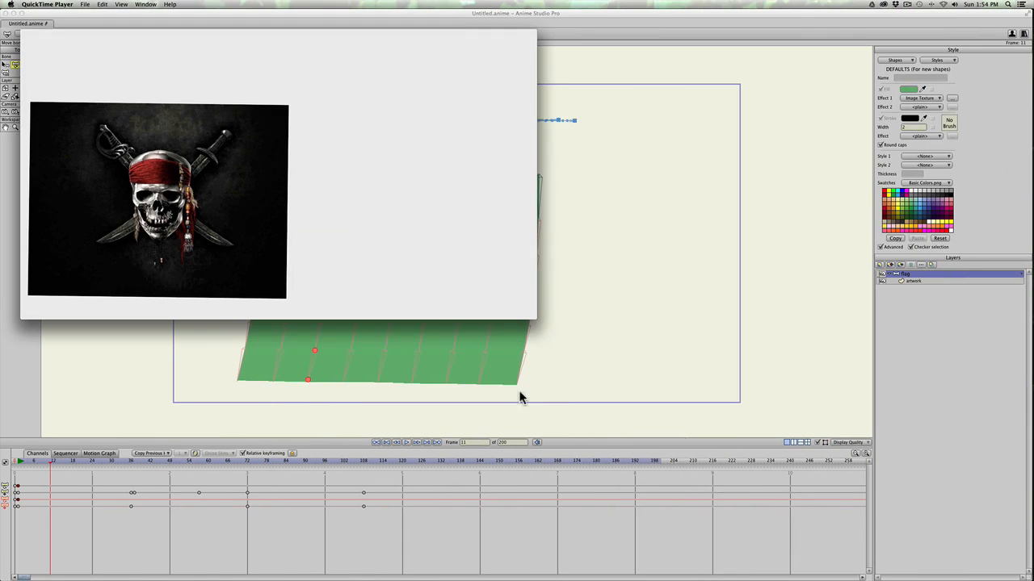
{"action": "left_click", "coordinate": [276, 276]}
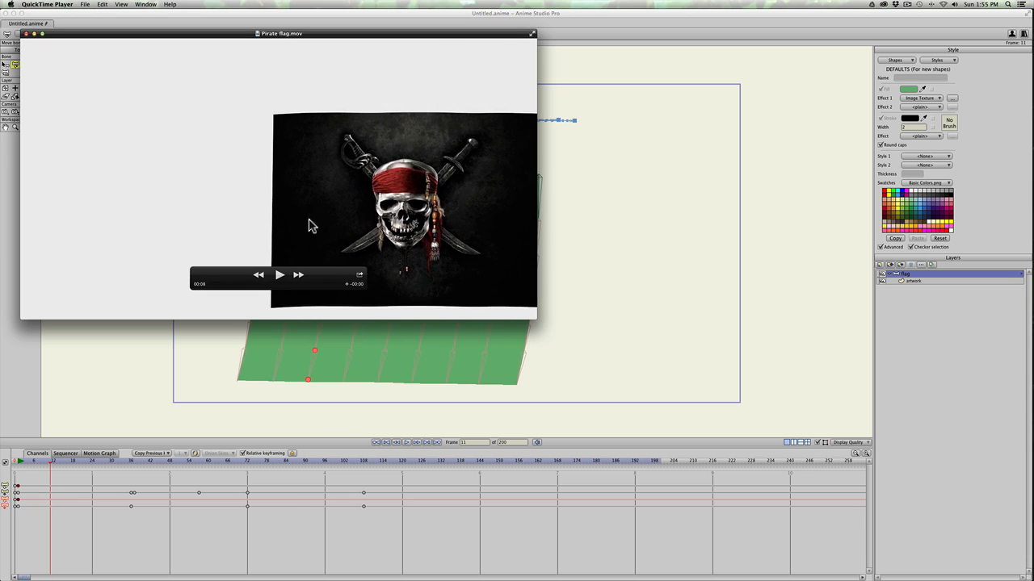
{"action": "left_click", "coordinate": [26, 33]}
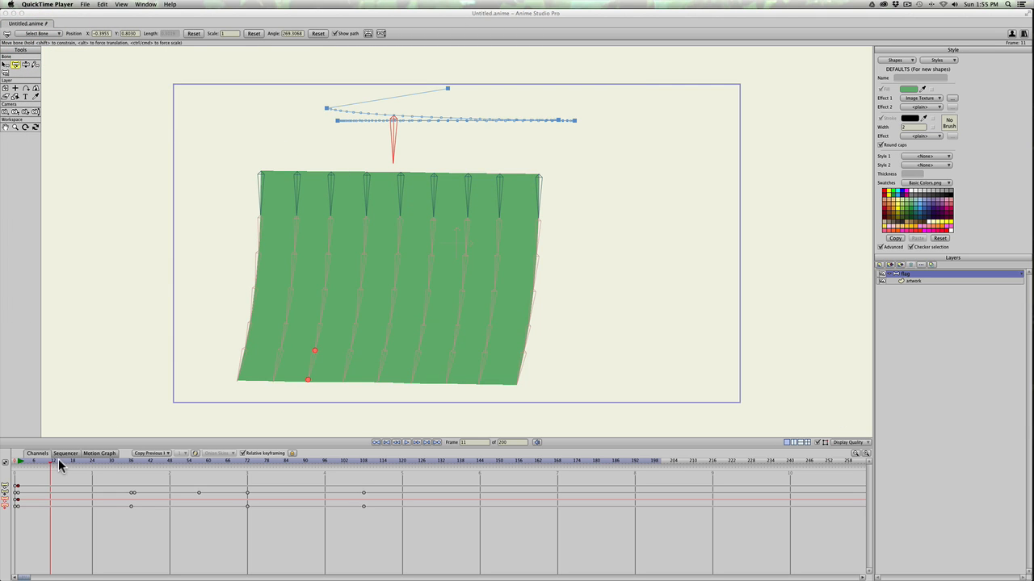
At frame 0 in Anime Studio Pro, select the flag shape on the artwork layer and set its first fill effect to plain
{"action": "left_click", "coordinate": [25, 465]}
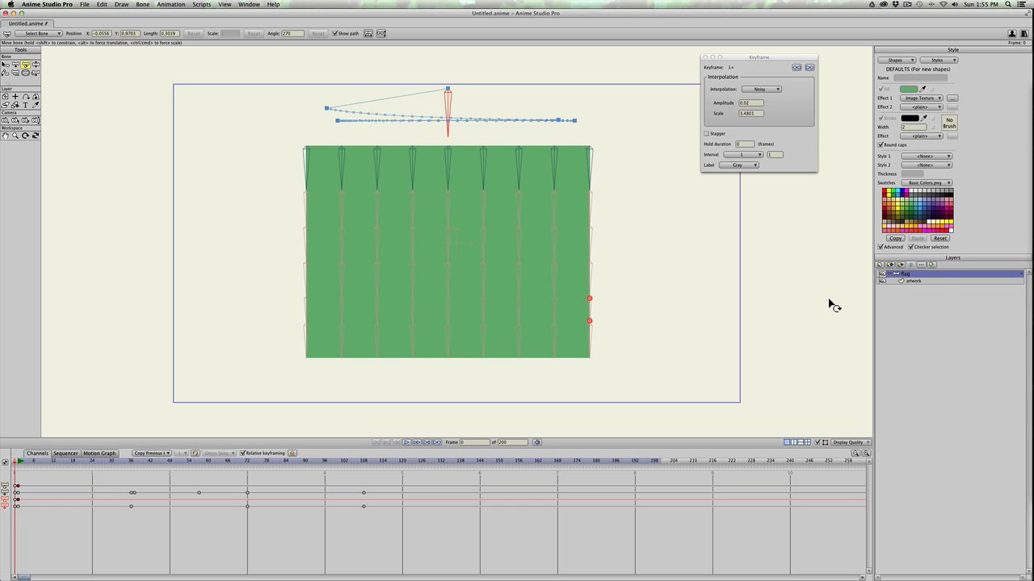
{"action": "left_click", "coordinate": [922, 280]}
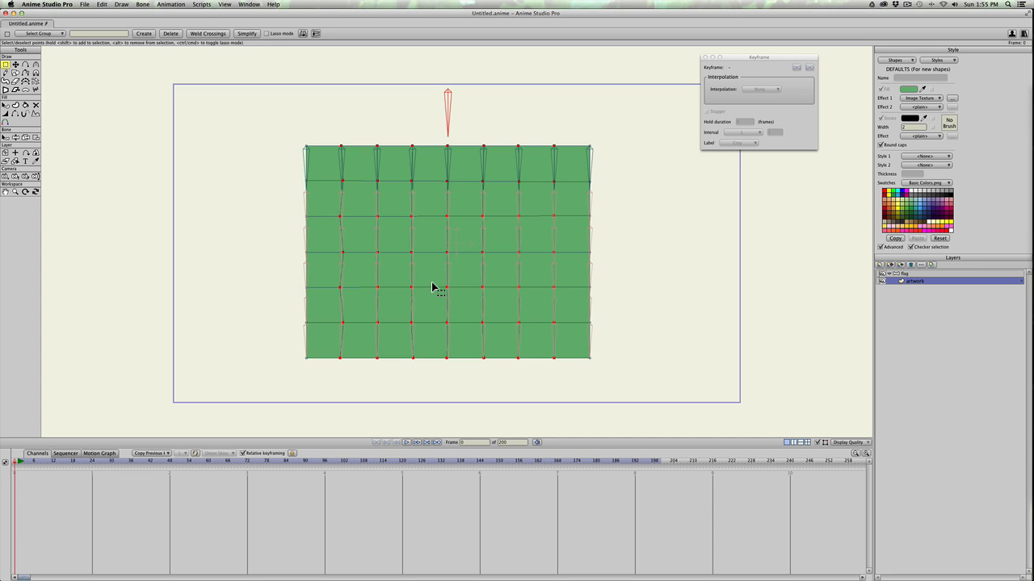
{"action": "key", "text": "q"}
{"action": "left_click", "coordinate": [462, 257]}
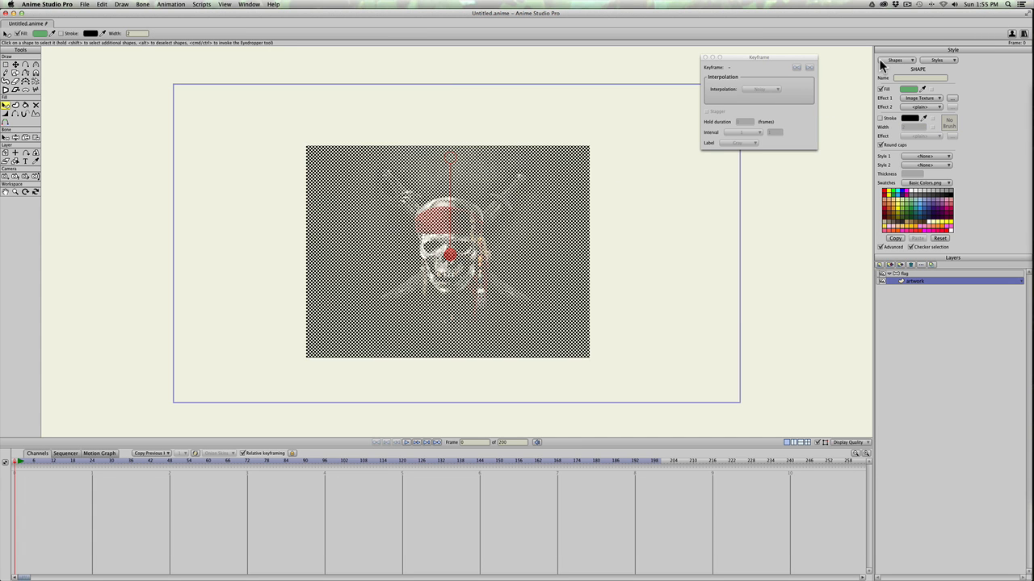
{"action": "left_click", "coordinate": [926, 98]}
{"action": "left_click", "coordinate": [925, 105]}
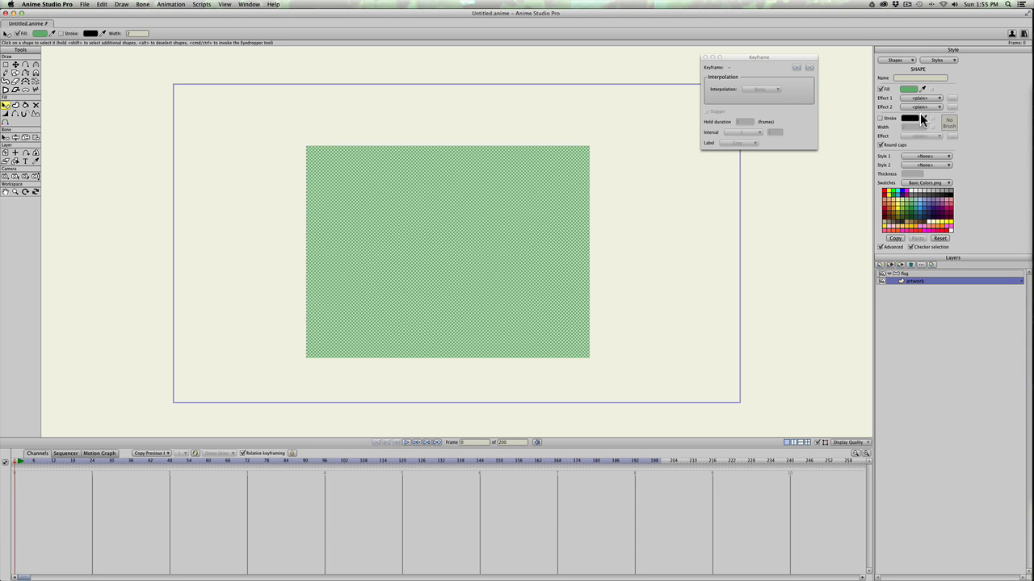
Try several swatch colors for the flag shape's fill and settle on a light gray
{"action": "left_click", "coordinate": [943, 193]}
{"action": "left_click", "coordinate": [937, 192]}
{"action": "left_click", "coordinate": [913, 191]}
{"action": "left_click", "coordinate": [885, 207]}
{"action": "left_click", "coordinate": [950, 194]}
{"action": "left_click_drag", "start_coordinate": [920, 195], "coordinate": [937, 191]}
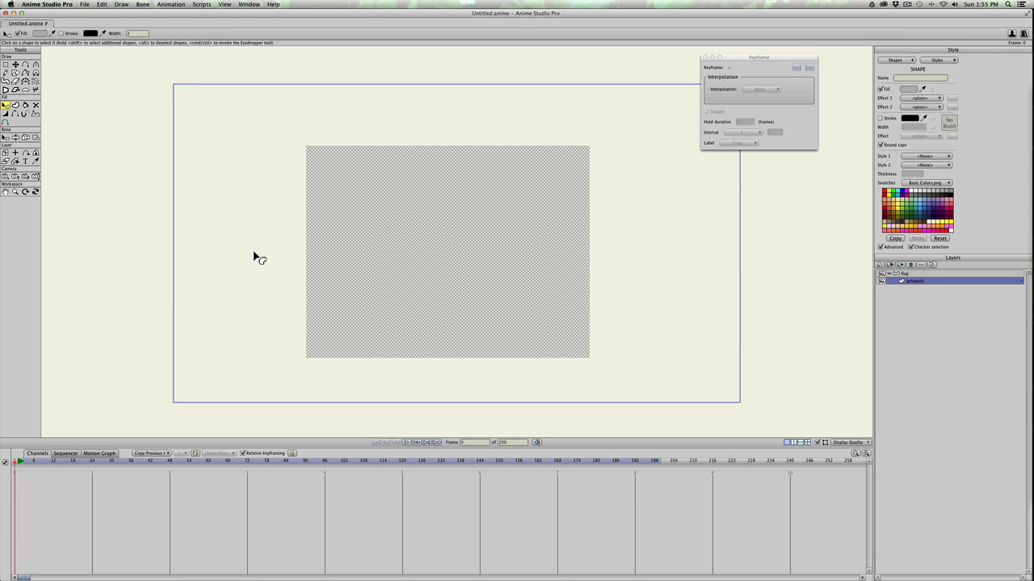
Turn on the grid and outline a narrow upright shape with pointed ends to the left of the flag
{"action": "scroll", "coordinate": [254, 257], "scroll_direction": "up", "scroll_amount": 4}
{"action": "left_click_drag", "start_coordinate": [278, 259], "coordinate": [358, 234]}
{"action": "key", "text": "super+g"}
{"action": "key", "text": "s"}
{"action": "mouse_move", "coordinate": [243, 271]}
{"action": "left_mouse_down"}
{"action": "mouse_move", "coordinate": [268, 227]}
{"action": "mouse_move", "coordinate": [256, 208]}
{"action": "left_mouse_up"}
{"action": "key", "text": "a"}
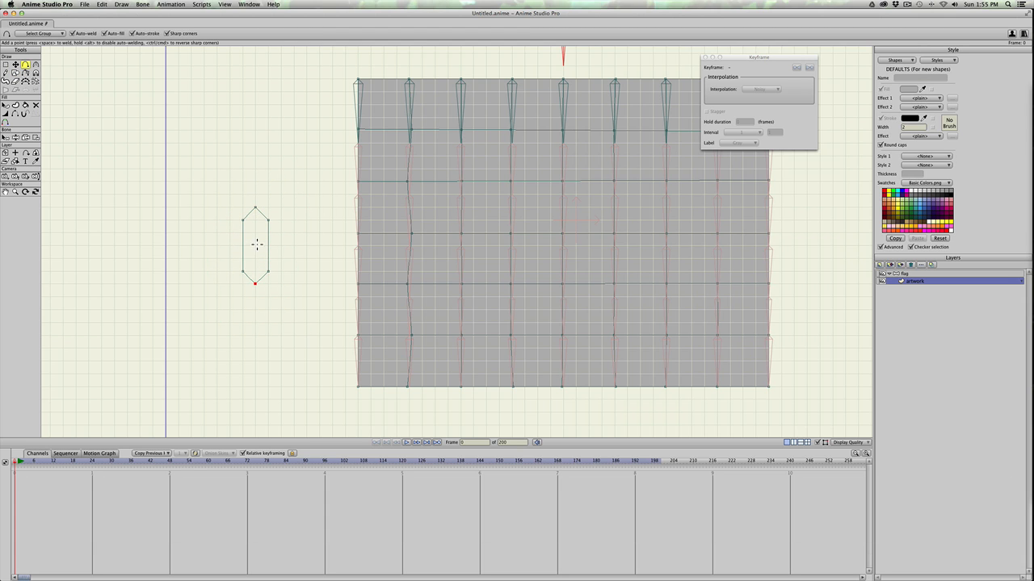
Create a filled shape from the narrow pointed outline and color it dark red
{"action": "key", "text": "u"}
{"action": "left_click", "coordinate": [243, 240]}
{"action": "key", "text": "space"}
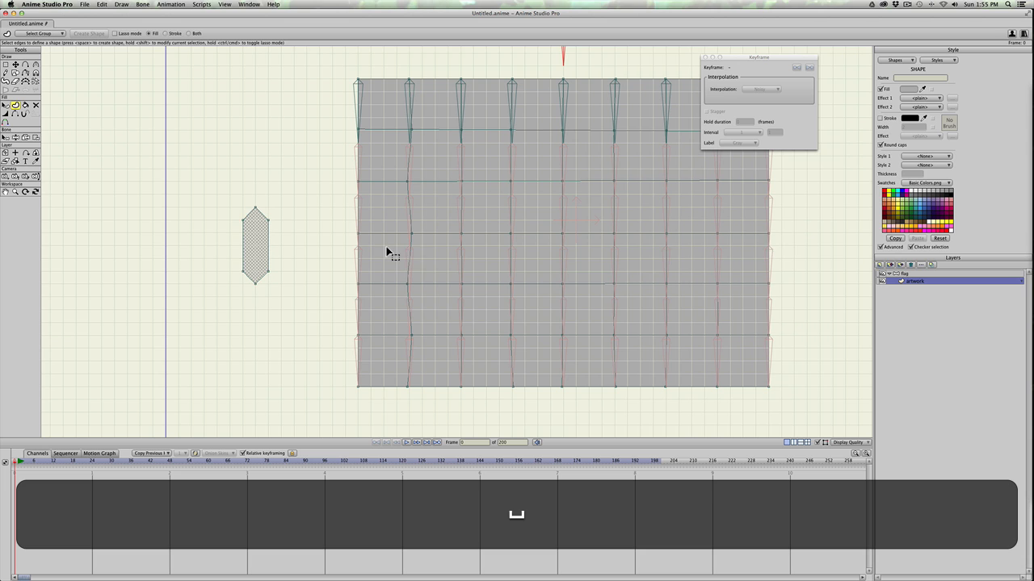
{"action": "left_click", "coordinate": [884, 210]}
{"action": "left_click", "coordinate": [885, 209]}
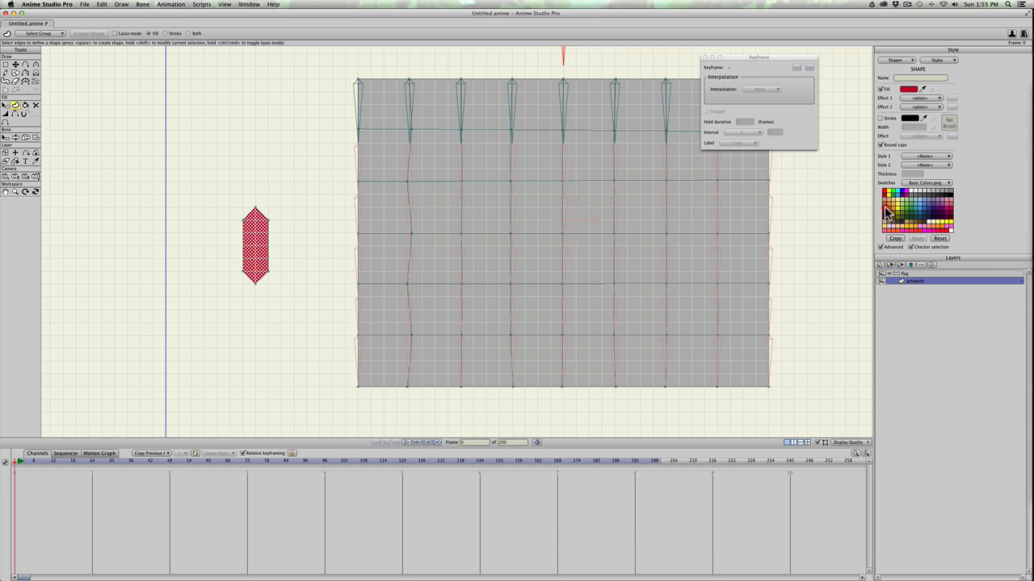
Select the red shape's top and bottom end points and increase their curvature to round both ends
{"action": "key", "text": "t"}
{"action": "key", "text": "g"}
{"action": "left_click", "coordinate": [264, 291]}
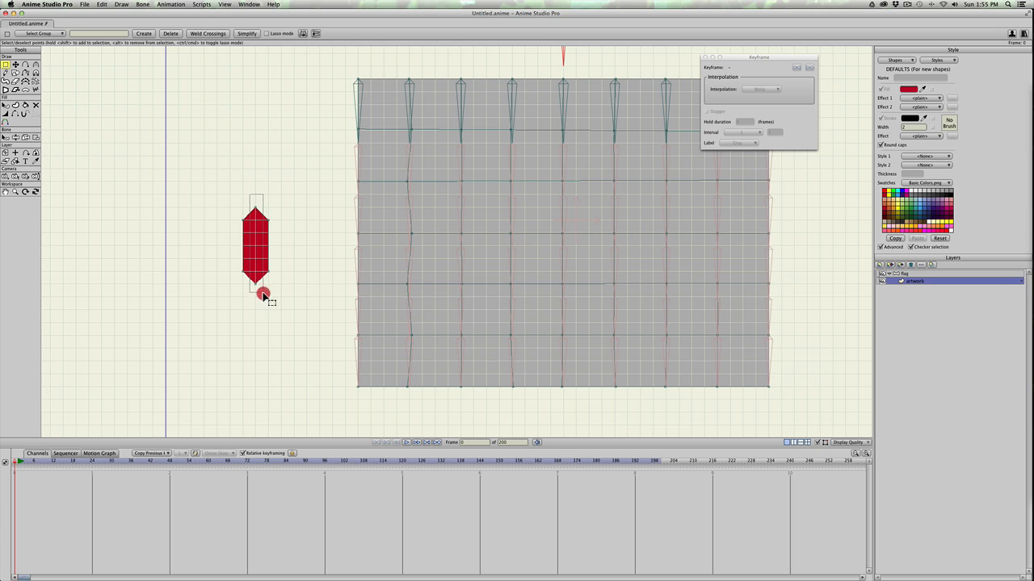
{"action": "key", "text": "c"}
{"action": "left_click_drag", "start_coordinate": [376, 290], "coordinate": [818, 303]}
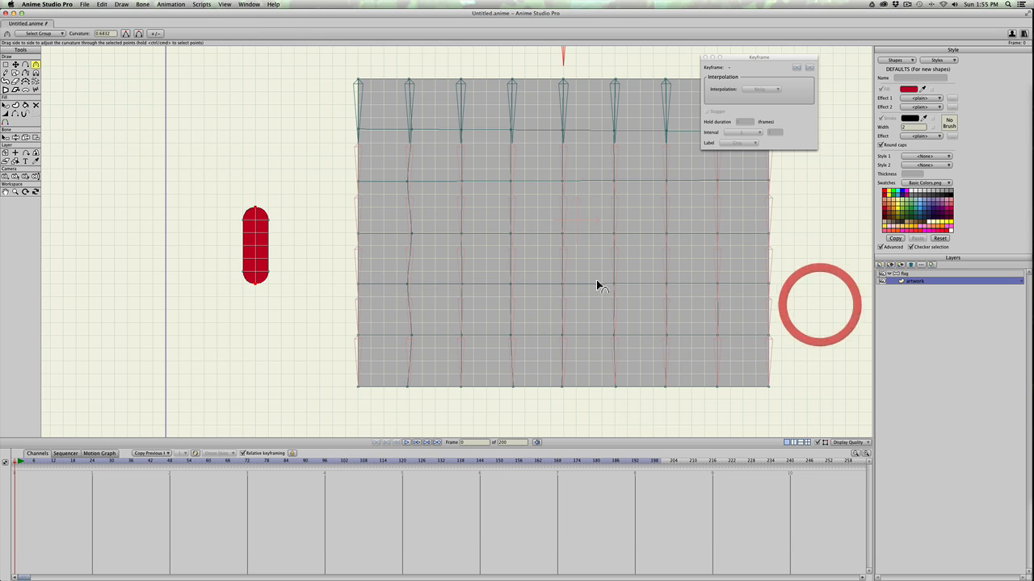
Shorten the red pill shape by moving its lower points up one grid cell
{"action": "key", "text": "g"}
{"action": "left_click_drag", "start_coordinate": [237, 287], "coordinate": [273, 270]}
{"action": "key", "text": "t"}
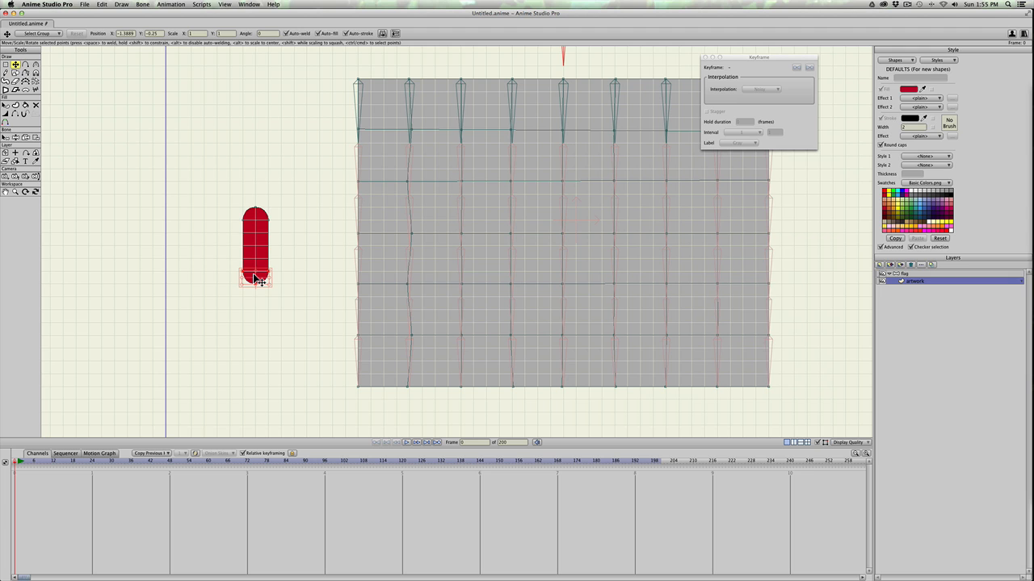
{"action": "left_click_drag", "start_coordinate": [257, 279], "coordinate": [258, 274]}
{"action": "left_click", "coordinate": [254, 267]}
Duplicate the red pill shape, place the copy to its right and fill the copy with orange
{"action": "left_click", "coordinate": [244, 246]}
{"action": "key", "text": "super+c"}
{"action": "key", "text": "super+v"}
{"action": "left_click_drag", "start_coordinate": [263, 250], "coordinate": [300, 263]}
{"action": "key", "text": "q"}
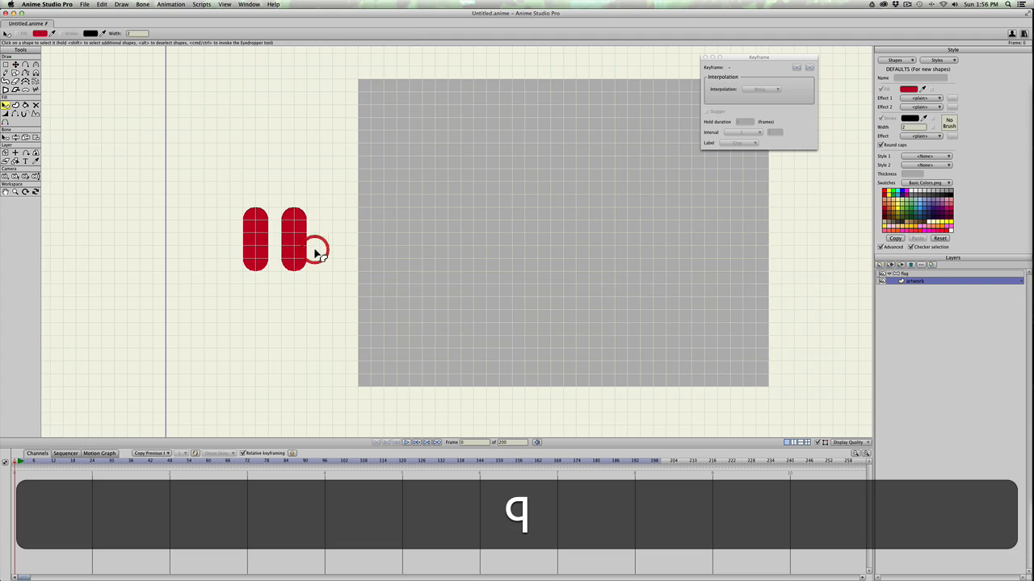
{"action": "left_click", "coordinate": [299, 247]}
{"action": "left_click", "coordinate": [890, 207]}
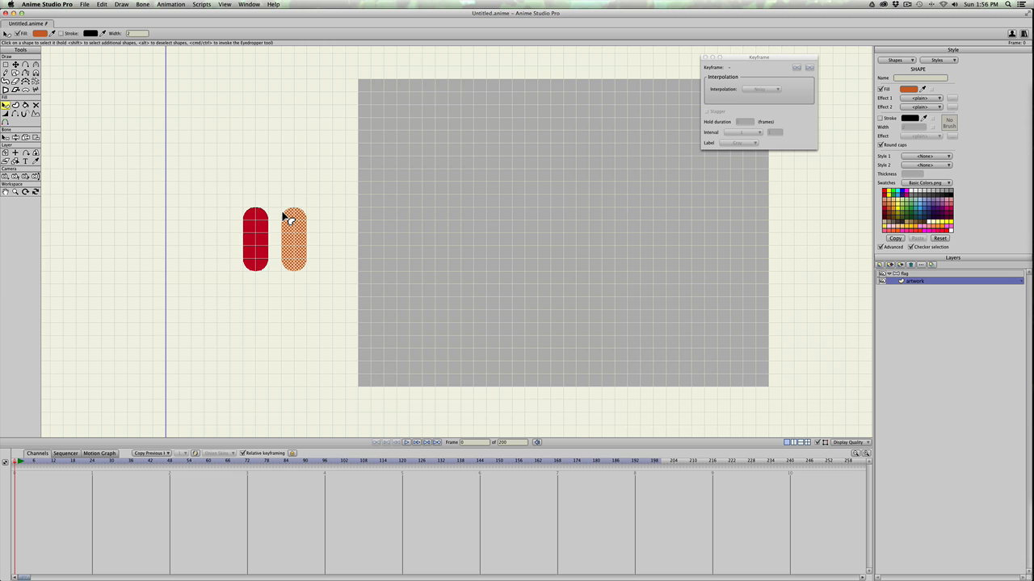
Turn off the grid, then rotate and move the two pills so their upper ends overlap in an inverted V
{"action": "key", "text": "super+g"}
{"action": "key", "text": "super+t"}
{"action": "key", "text": "t"}
{"action": "left_click_drag", "start_coordinate": [280, 208], "coordinate": [276, 231]}
{"action": "left_click", "coordinate": [254, 235]}
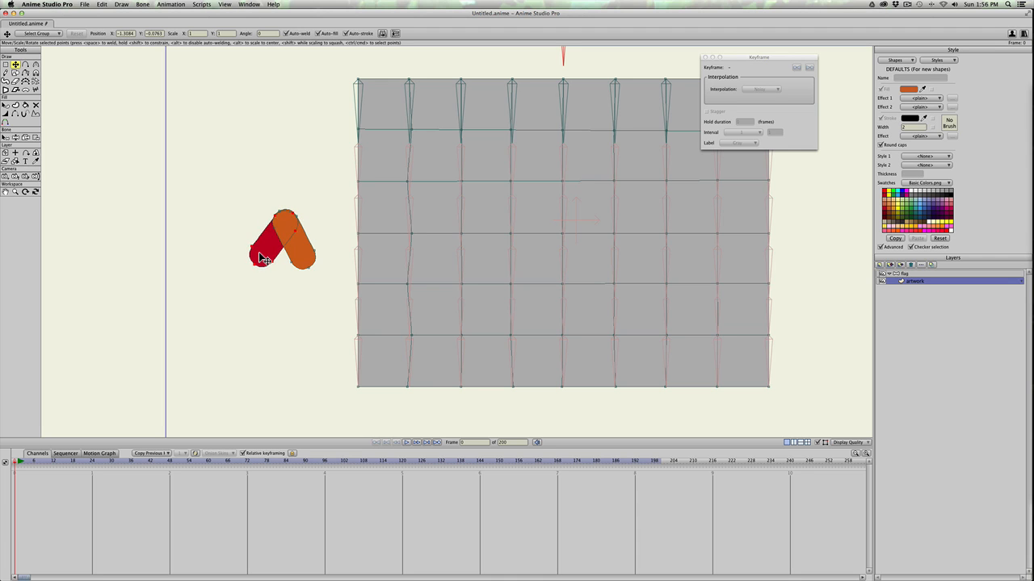
Try to draw a small circle over the joint where the two pills overlap
{"action": "key", "text": "s"}
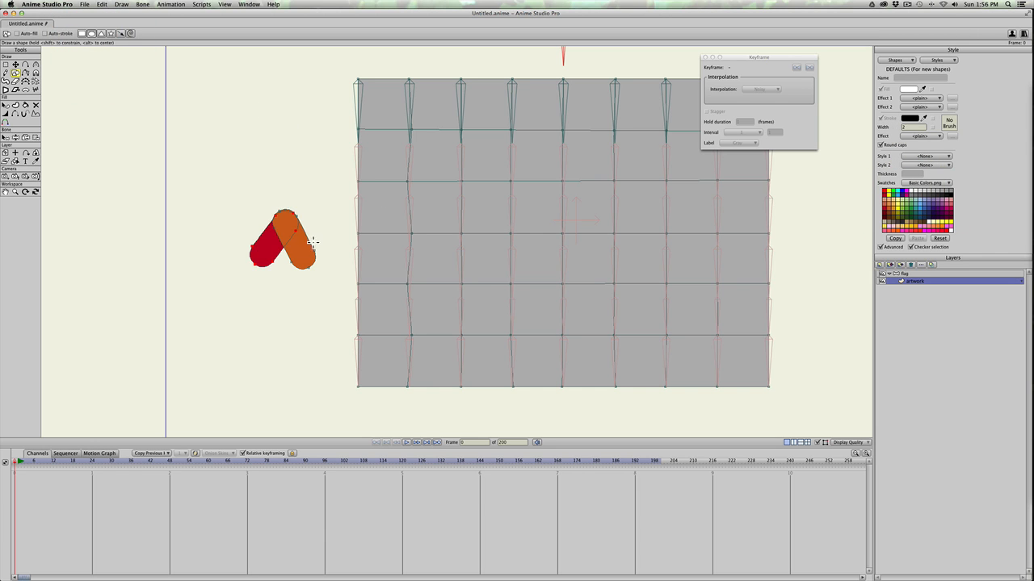
{"action": "key", "text": "alt+shift"}
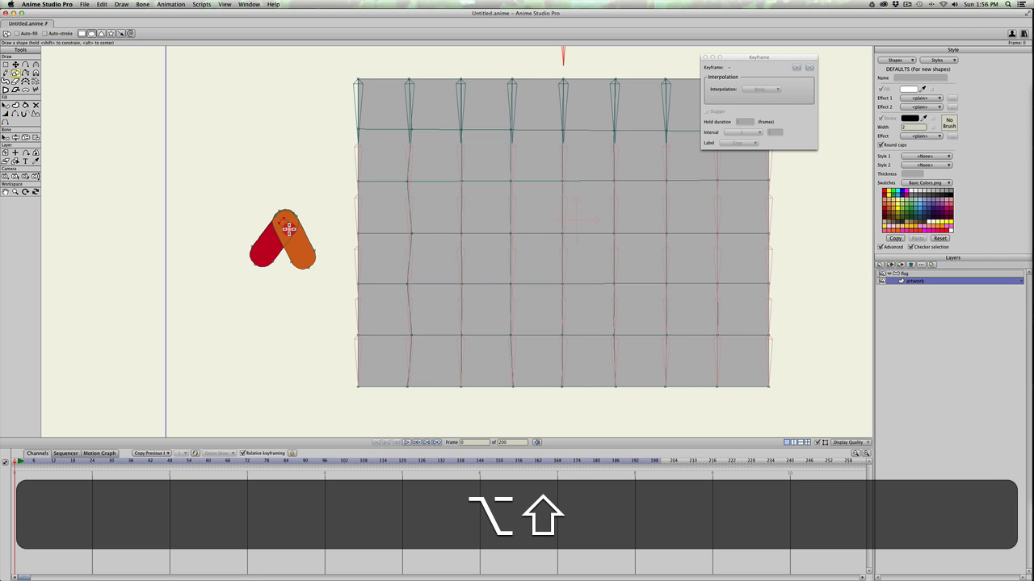
{"action": "key", "text": "alt+shift+q"}
{"action": "left_click", "coordinate": [283, 236]}
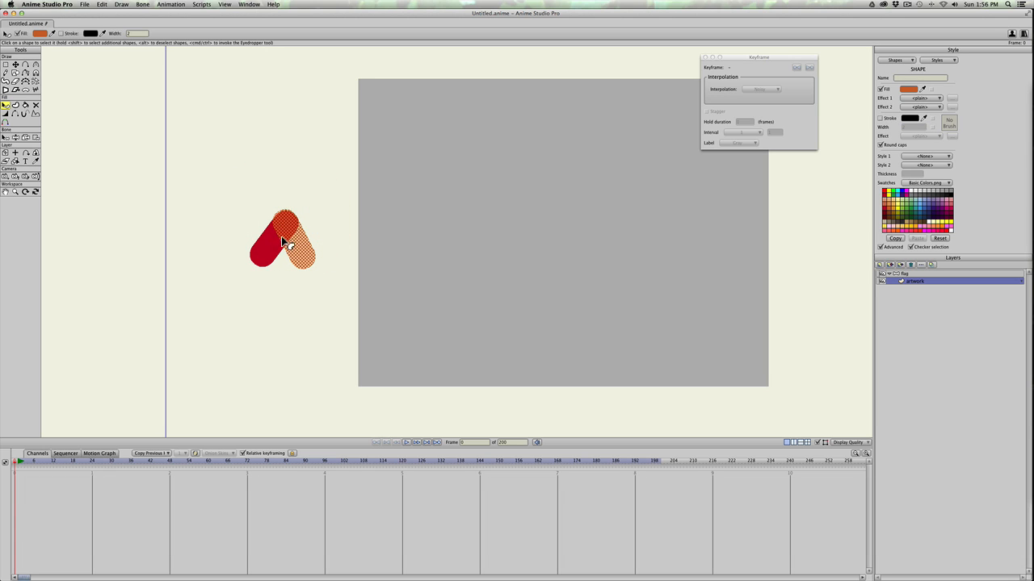
{"action": "key", "text": "super+z"}
{"action": "key", "text": "super+z"}
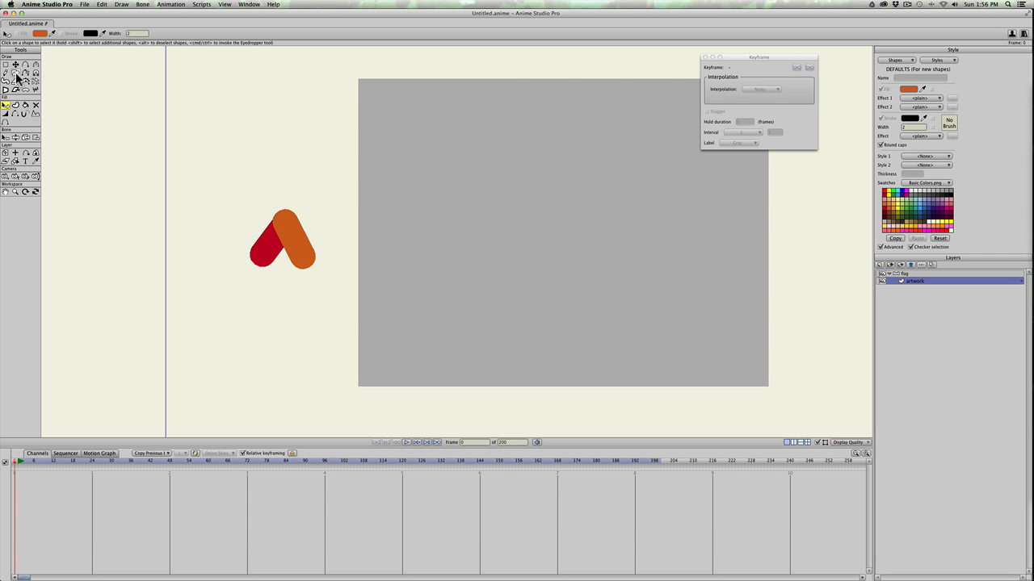
Enable Auto-fill and draw a small filled circle just above the two pills, undoing the circle drawn over the joint
{"action": "left_click", "coordinate": [16, 72]}
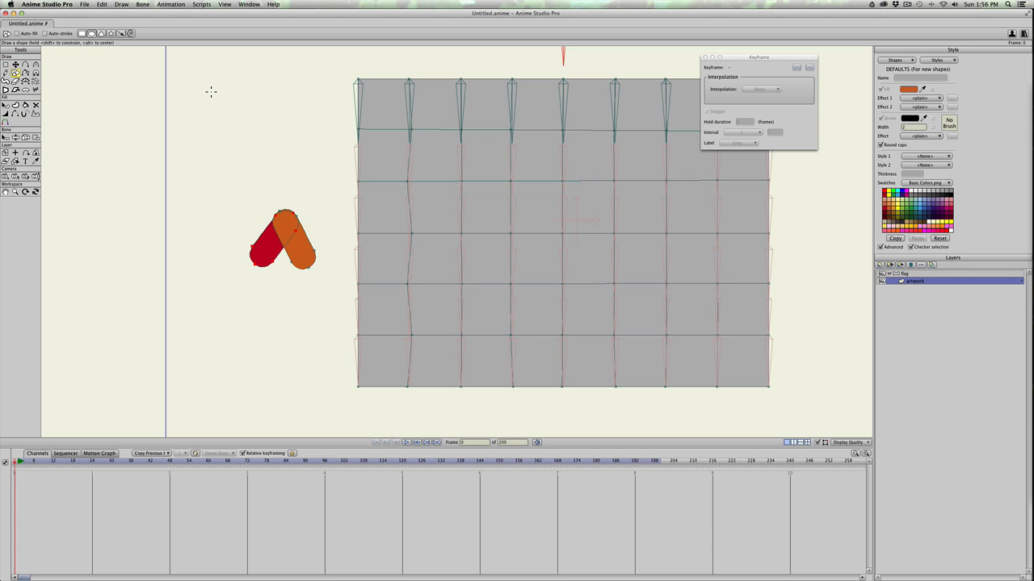
{"action": "key", "text": "s"}
{"action": "left_click", "coordinate": [17, 33]}
{"action": "key", "text": "alt+shift"}
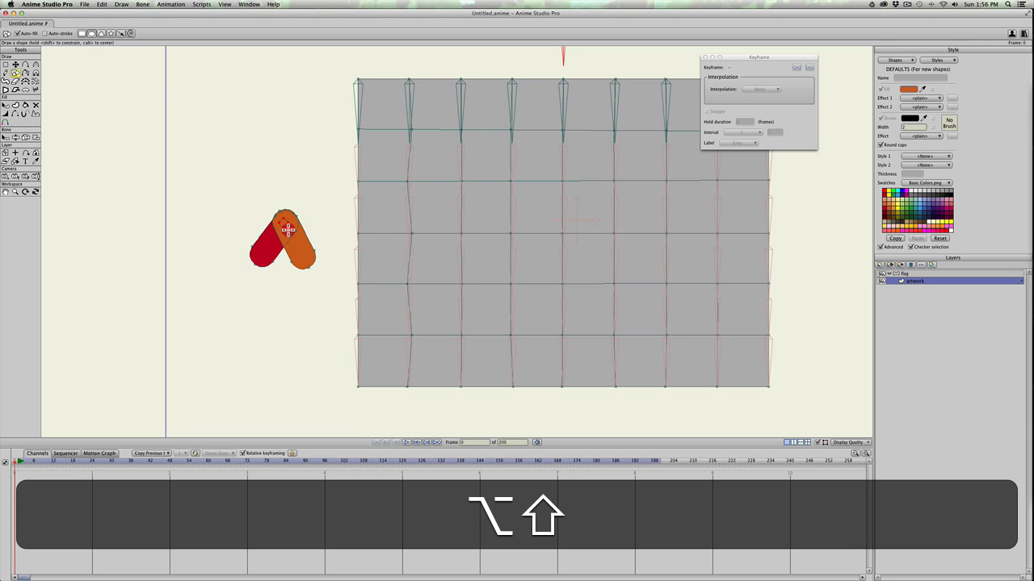
{"action": "left_click_drag", "start_coordinate": [289, 230], "coordinate": [289, 231]}
{"action": "key", "text": "alt+shift+super+z"}
{"action": "key", "text": "super+z"}
{"action": "key", "text": "shift+q"}
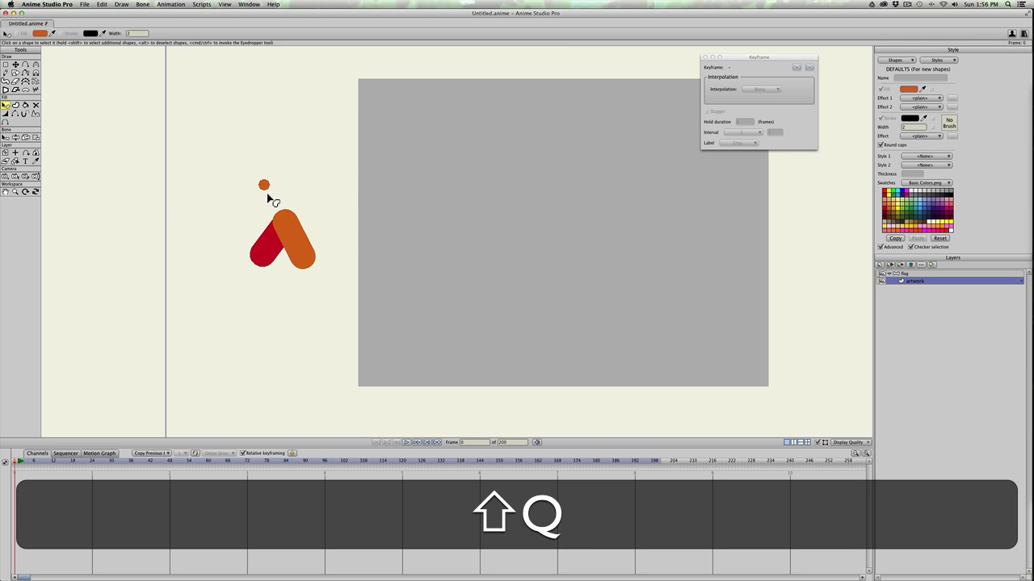
Color the small circle white and move it onto the overlapping upper ends of the two pills
{"action": "left_click", "coordinate": [265, 186]}
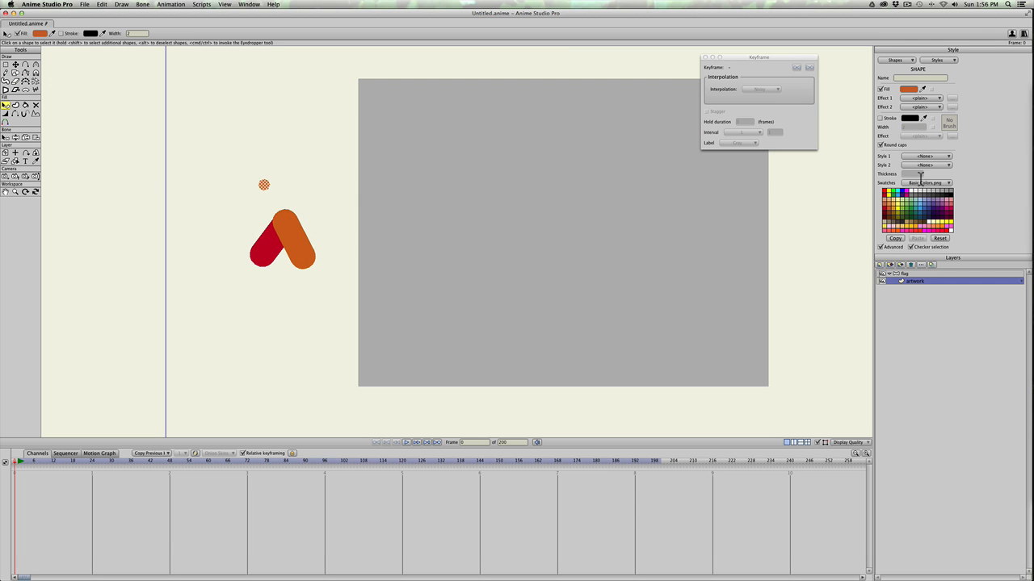
{"action": "left_click", "coordinate": [913, 194]}
{"action": "key", "text": "t"}
{"action": "left_click_drag", "start_coordinate": [266, 187], "coordinate": [285, 221]}
{"action": "left_click", "coordinate": [241, 210]}
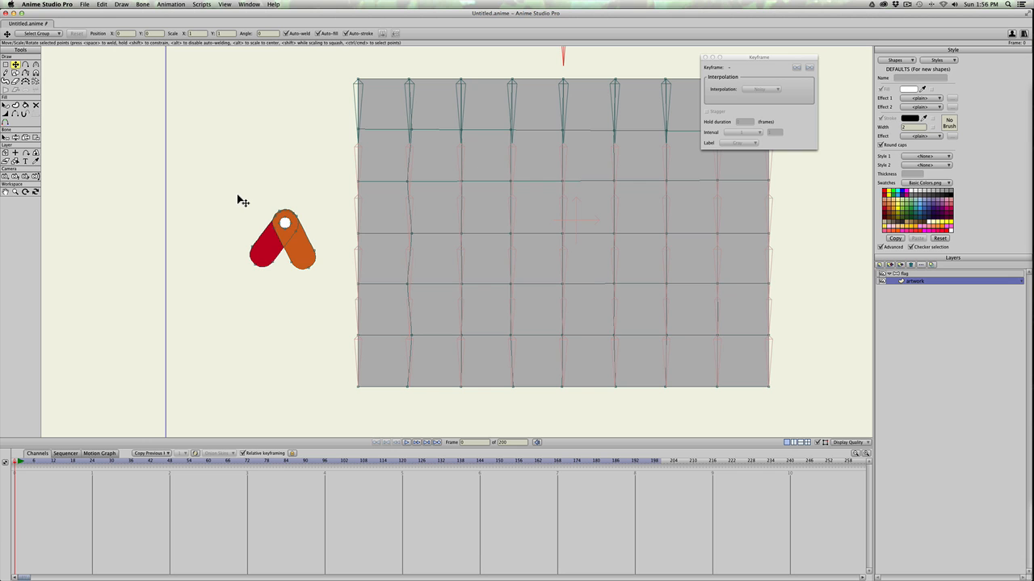
{"action": "key", "text": "t"}
{"action": "left_click_drag", "start_coordinate": [237, 195], "coordinate": [280, 249]}
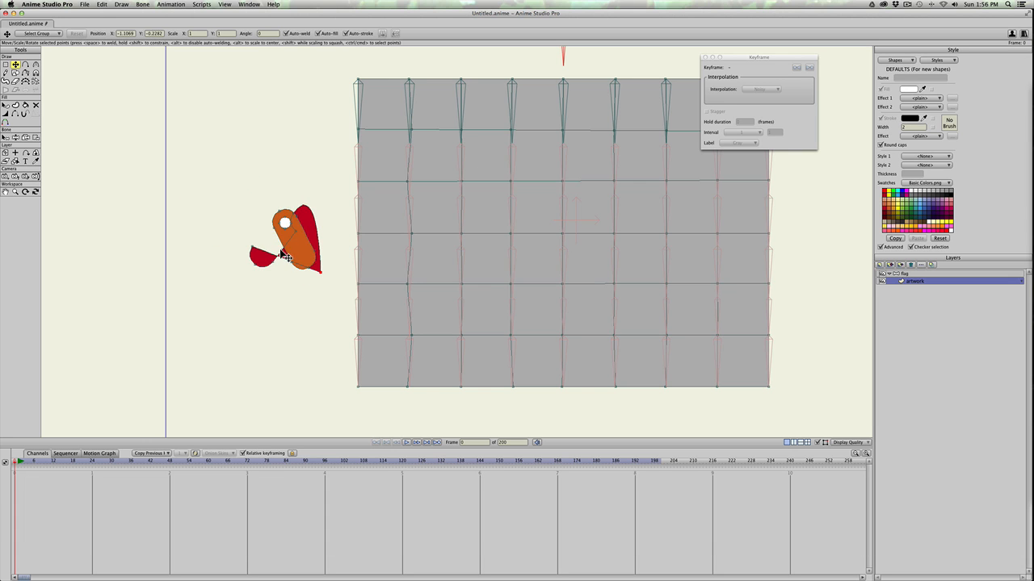
{"action": "key", "text": "super+z"}
Select the two pills with their white circle and move them together onto the middle of the gray flag
{"action": "key", "text": "g"}
{"action": "left_click_drag", "start_coordinate": [225, 195], "coordinate": [344, 321]}
{"action": "key", "text": "t"}
{"action": "left_click_drag", "start_coordinate": [343, 255], "coordinate": [581, 255]}
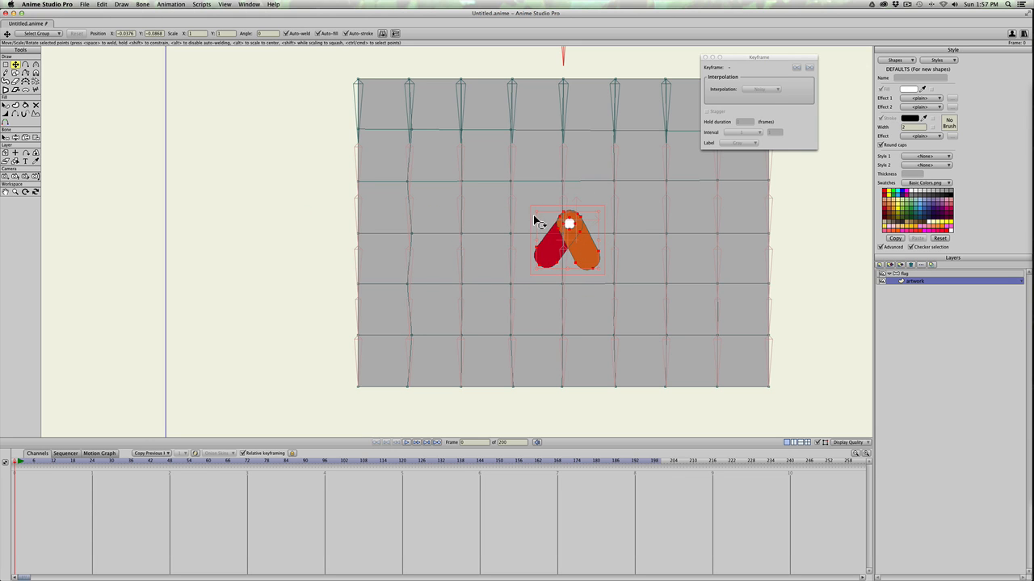
Enlarge the pill logo to roughly twice its size and position it in the upper middle of the flag
{"action": "left_click_drag", "start_coordinate": [536, 216], "coordinate": [480, 166]}
{"action": "left_click_drag", "start_coordinate": [558, 243], "coordinate": [579, 238]}
{"action": "key", "text": "space"}
{"action": "left_click_drag", "start_coordinate": [546, 274], "coordinate": [439, 261]}
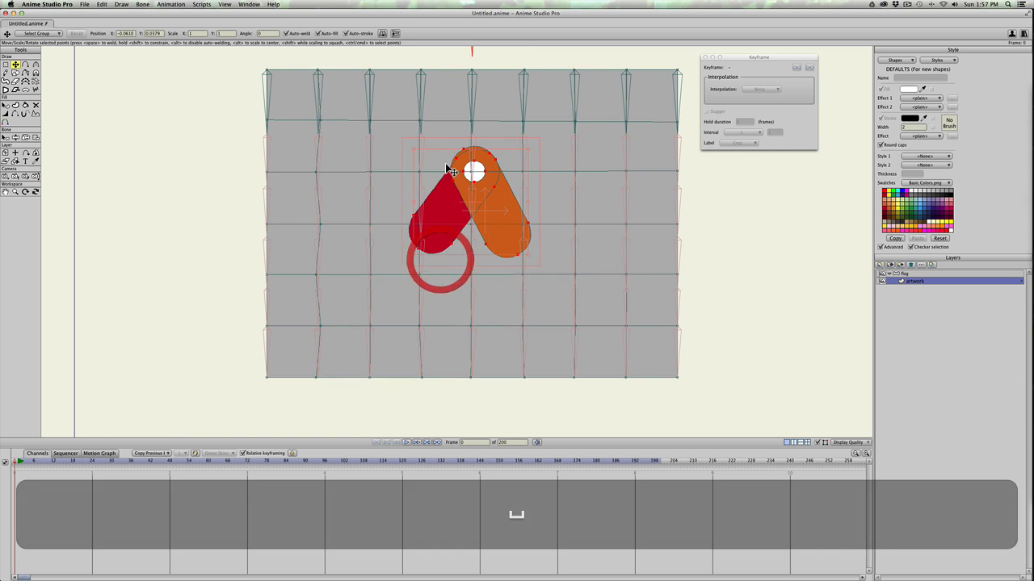
{"action": "key", "text": "space"}
{"action": "left_click_drag", "start_coordinate": [498, 215], "coordinate": [499, 215]}
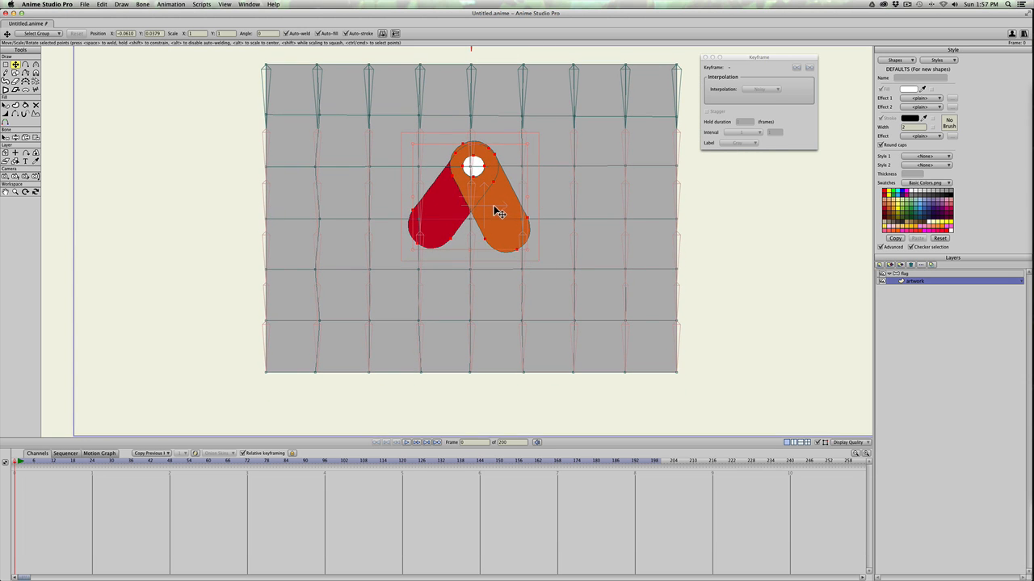
{"action": "left_click_drag", "start_coordinate": [413, 145], "coordinate": [406, 137]}
{"action": "left_click_drag", "start_coordinate": [500, 203], "coordinate": [503, 202]}
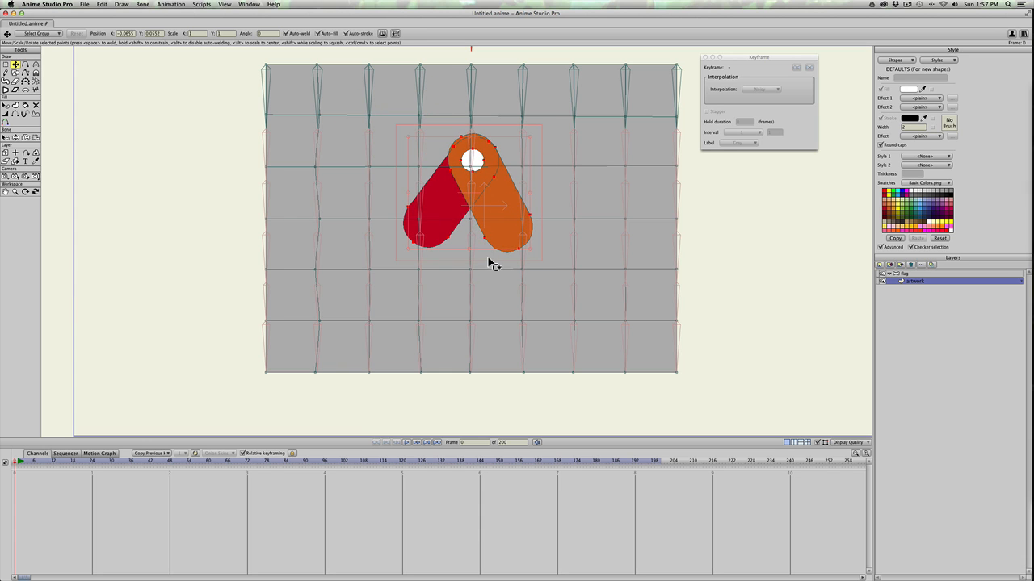
Insert the black text ANIME STUDIO in Bebas Neue Book on its own layer and convert that layer to vector shapes
{"action": "key", "text": "super+t"}
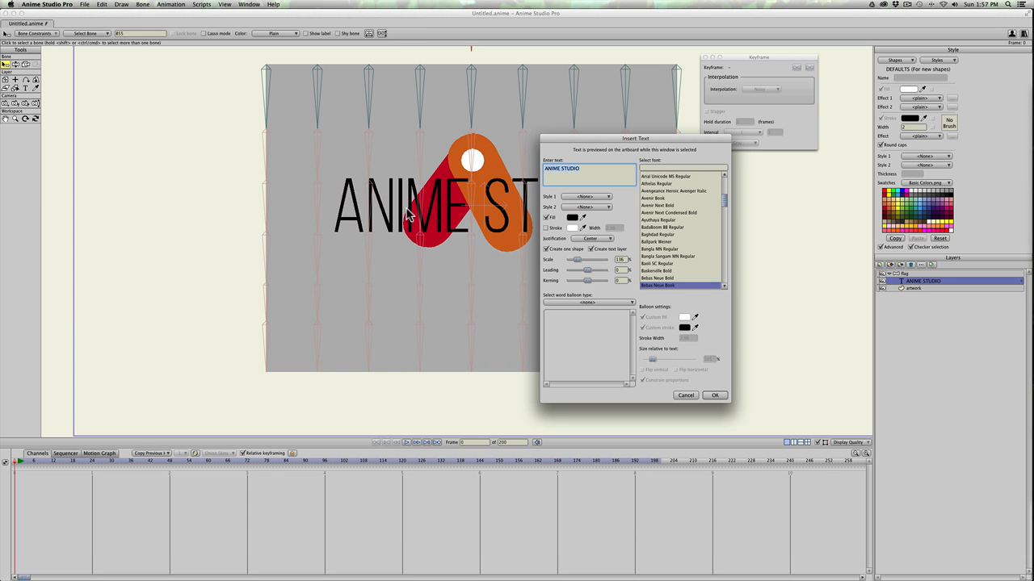
{"action": "left_click_drag", "start_coordinate": [565, 135], "coordinate": [631, 158]}
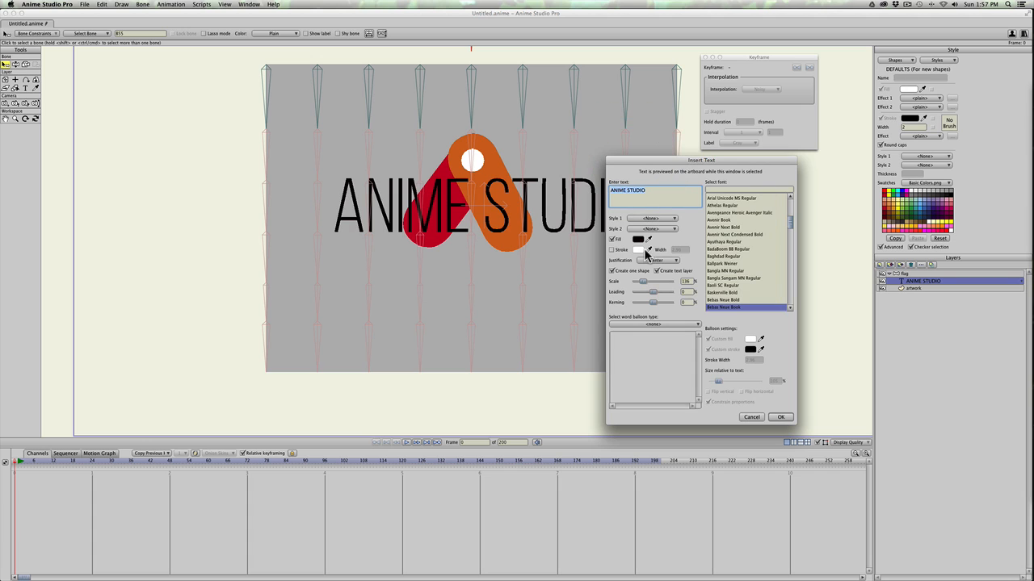
{"action": "left_click", "coordinate": [779, 418]}
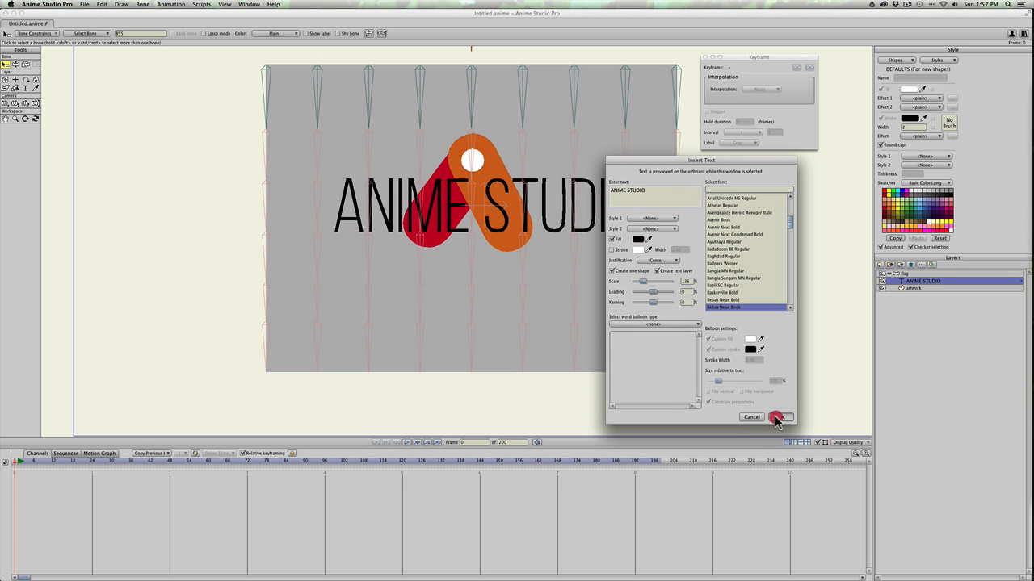
{"action": "left_click", "coordinate": [506, 247]}
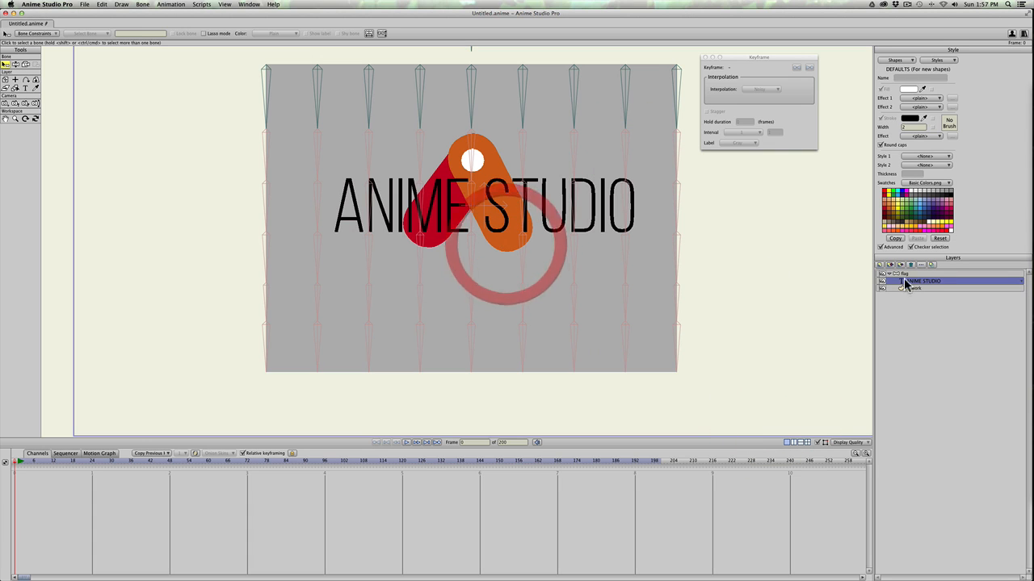
{"action": "left_click", "coordinate": [916, 282]}
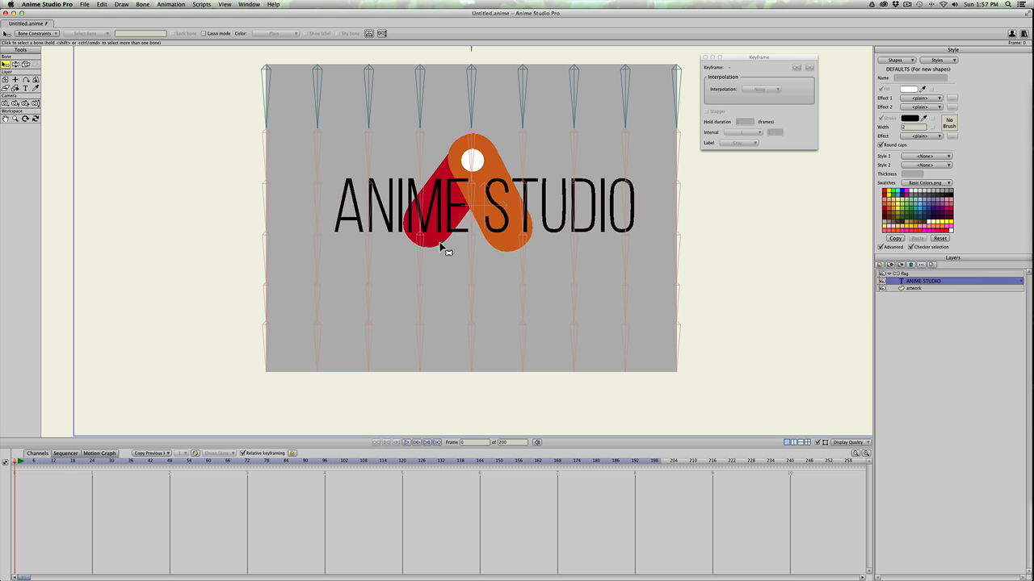
{"action": "left_click", "coordinate": [960, 285]}
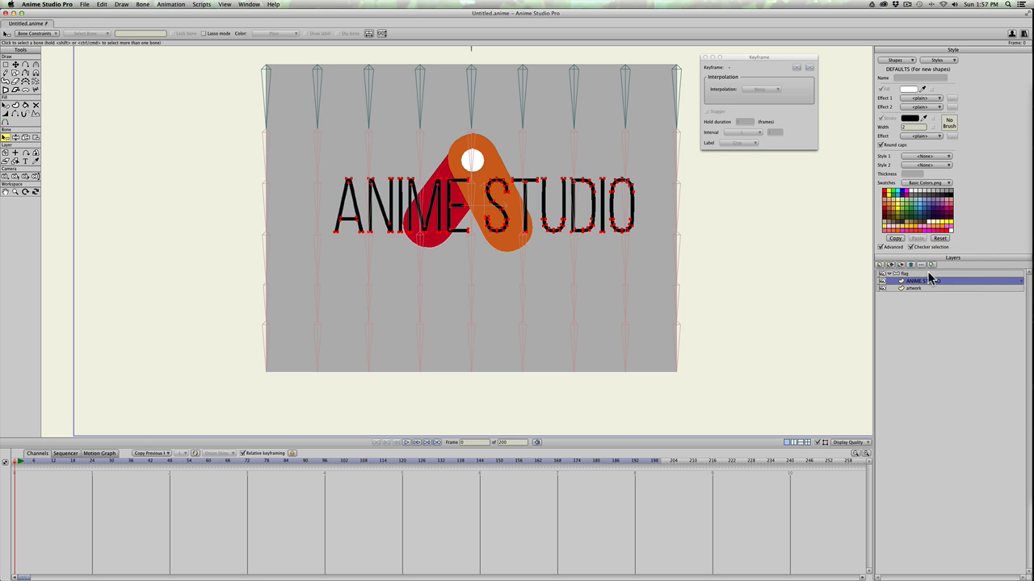
Select all the lettering's points on the ANIME STUDIO layer and cut them from it
{"action": "left_click", "coordinate": [441, 228]}
{"action": "key", "text": "super+a"}
{"action": "key", "text": "super+x"}
{"action": "left_click", "coordinate": [101, 4]}
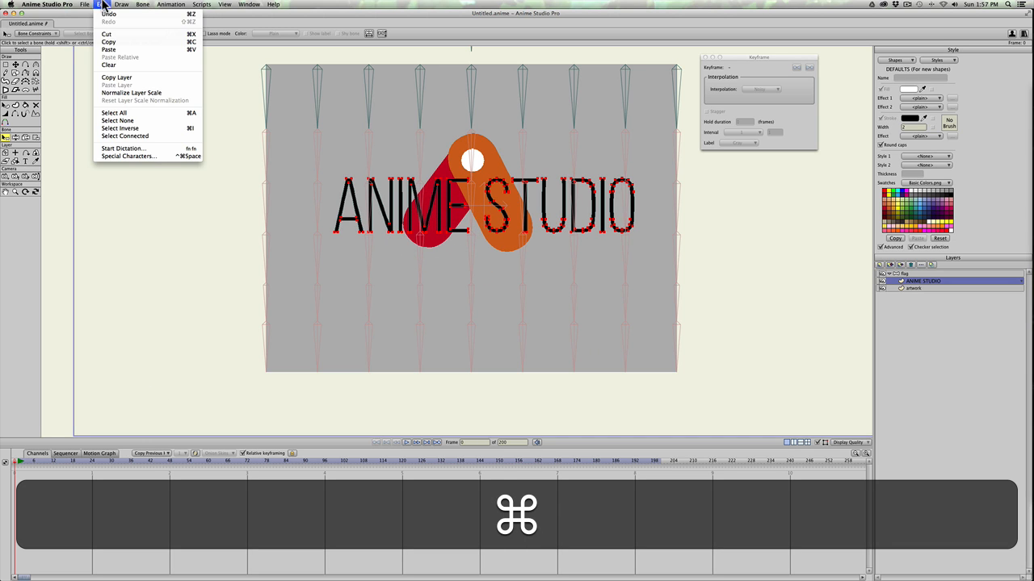
{"action": "left_click", "coordinate": [116, 36]}
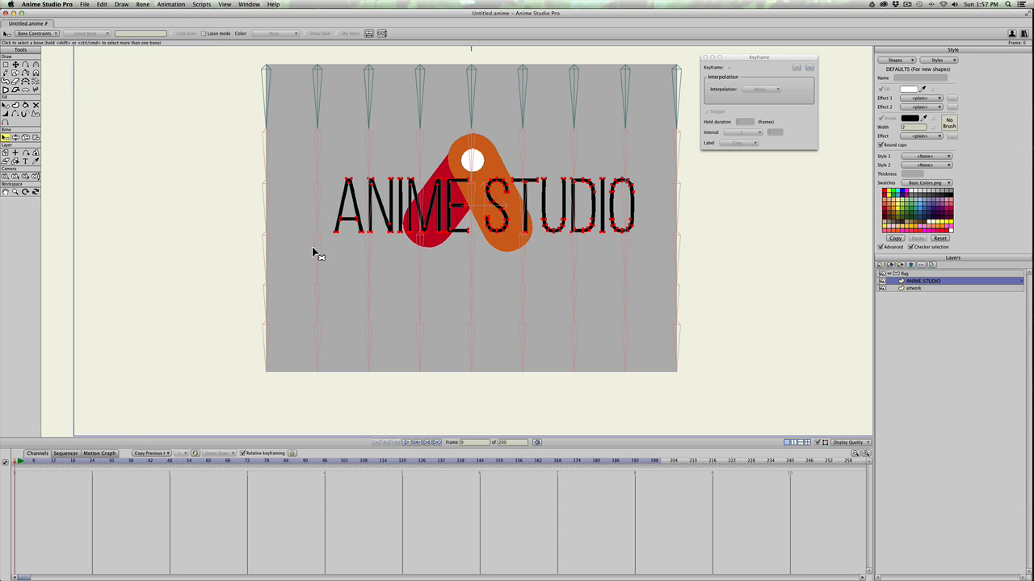
{"action": "left_click", "coordinate": [24, 465]}
{"action": "key", "text": "t"}
{"action": "left_click_drag", "start_coordinate": [399, 214], "coordinate": [386, 297]}
{"action": "left_click", "coordinate": [370, 313]}
{"action": "key", "text": "super+x"}
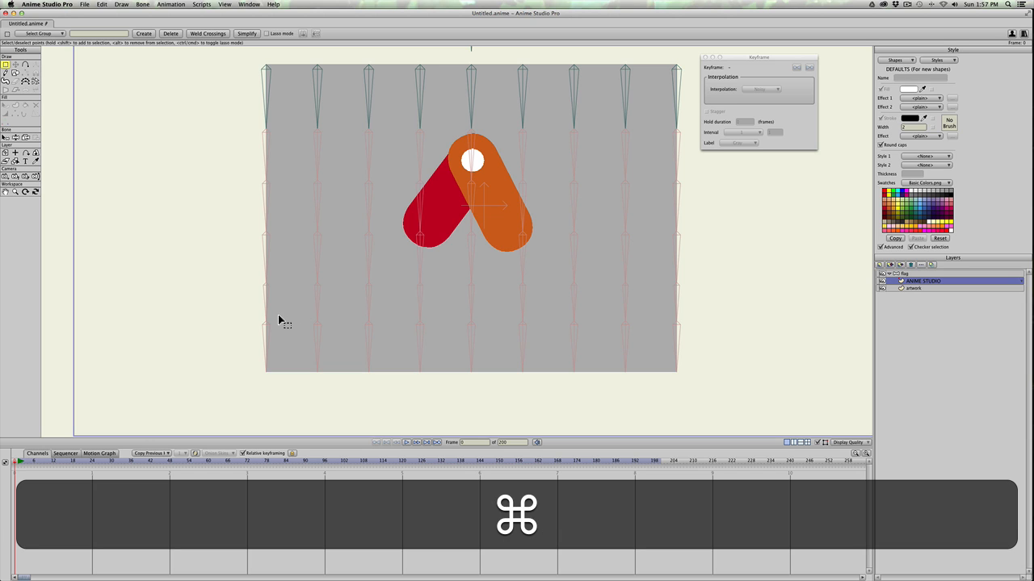
Paste the lettering into the artwork layer, move it below the pill logo and enlarge it to span most of the flag
{"action": "left_click", "coordinate": [914, 289]}
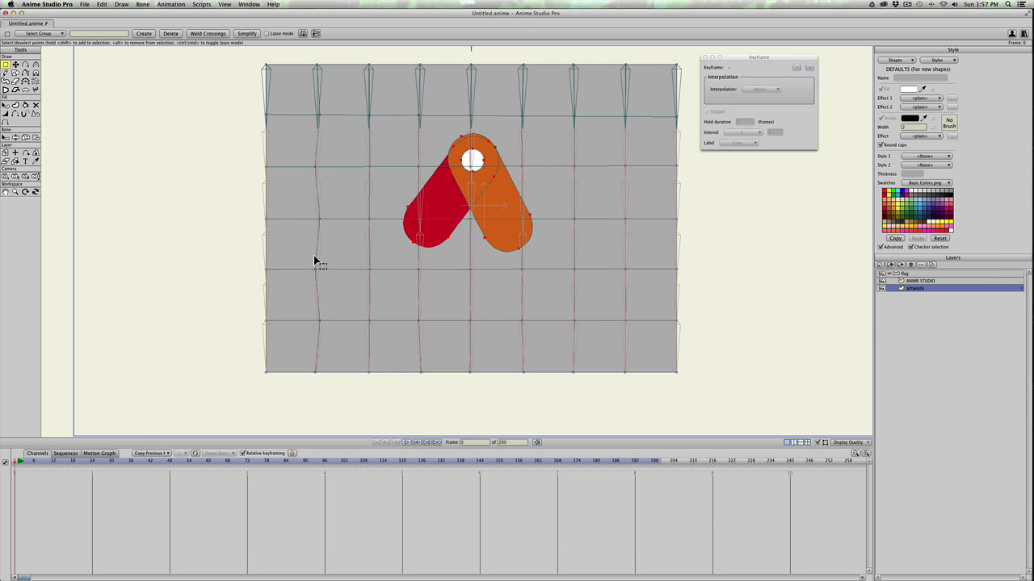
{"action": "key", "text": "super+v"}
{"action": "left_click_drag", "start_coordinate": [479, 302], "coordinate": [496, 308]}
{"action": "left_click_drag", "start_coordinate": [320, 276], "coordinate": [305, 262]}
{"action": "left_click_drag", "start_coordinate": [345, 294], "coordinate": [358, 296]}
Recolor the flag's background shape to a lighter gray
{"action": "key", "text": "q"}
{"action": "left_click", "coordinate": [341, 208]}
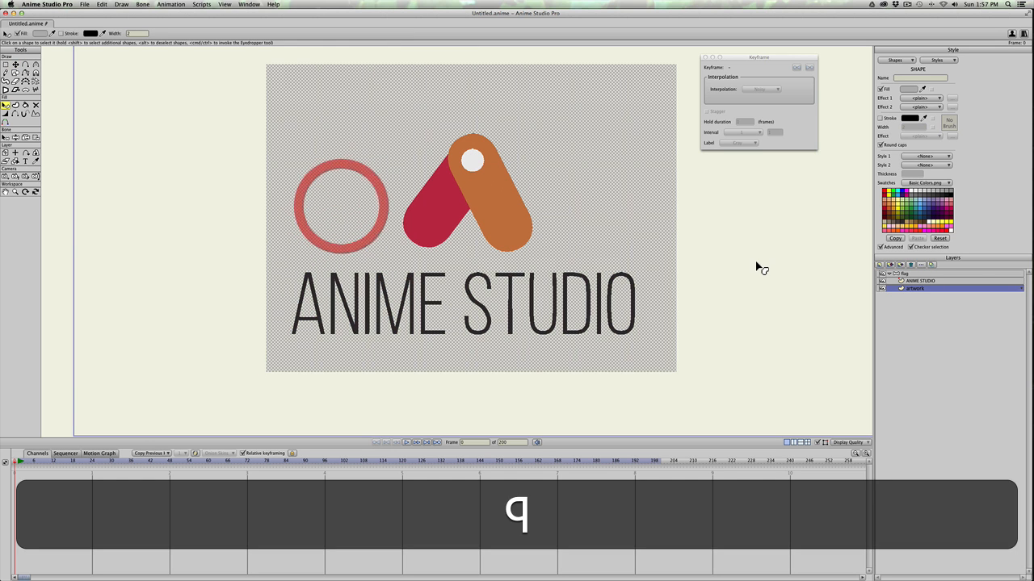
{"action": "left_click", "coordinate": [919, 192]}
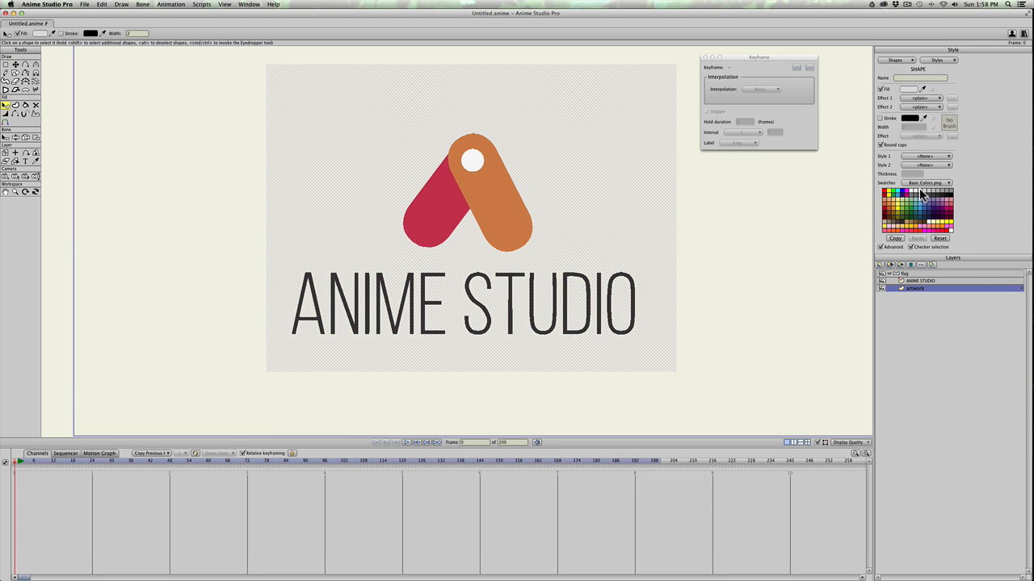
Collapse the flag group, then add a new vector layer and place it beneath the flag
{"action": "left_click", "coordinate": [892, 274]}
{"action": "scroll", "coordinate": [429, 272], "scroll_direction": "down", "scroll_amount": 2}
{"action": "scroll", "coordinate": [386, 267], "scroll_direction": "down", "scroll_amount": 1}
{"action": "left_click", "coordinate": [878, 266]}
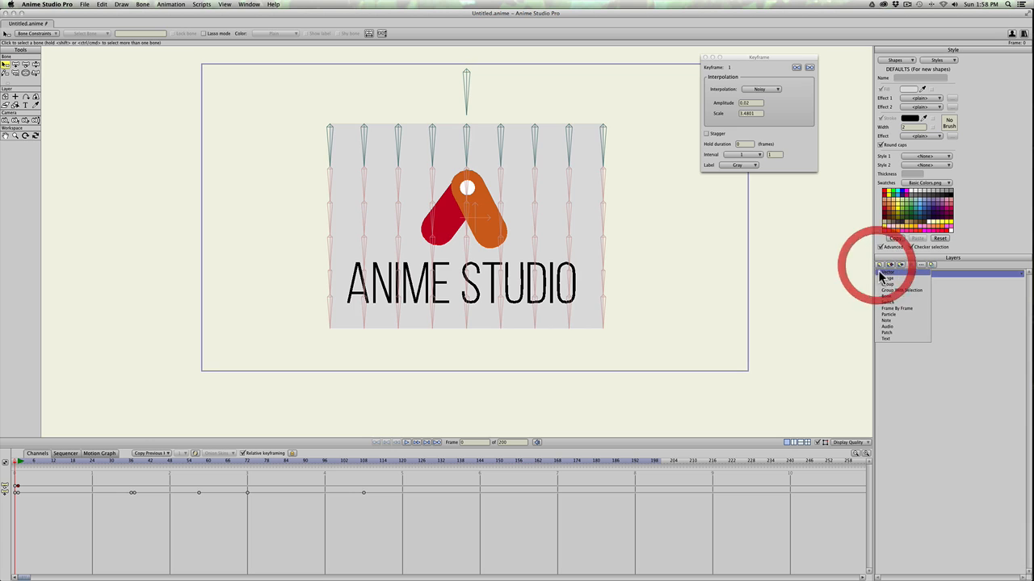
{"action": "left_click", "coordinate": [887, 272]}
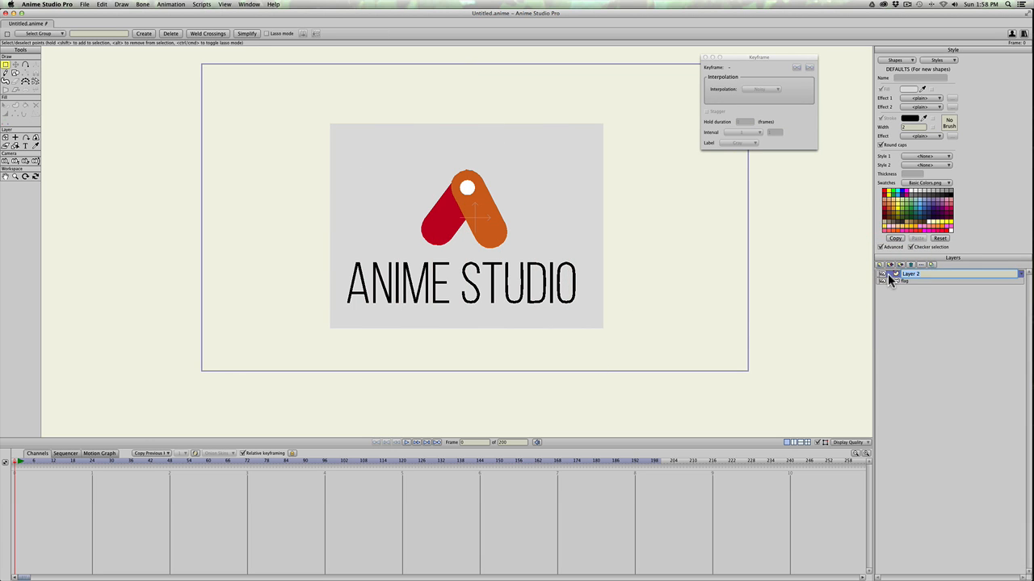
Draw a black filled rectangle slightly larger than the canvas frame as the backdrop, undoing the mistaken ellipse
{"action": "left_click", "coordinate": [951, 198]}
{"action": "key", "text": "s"}
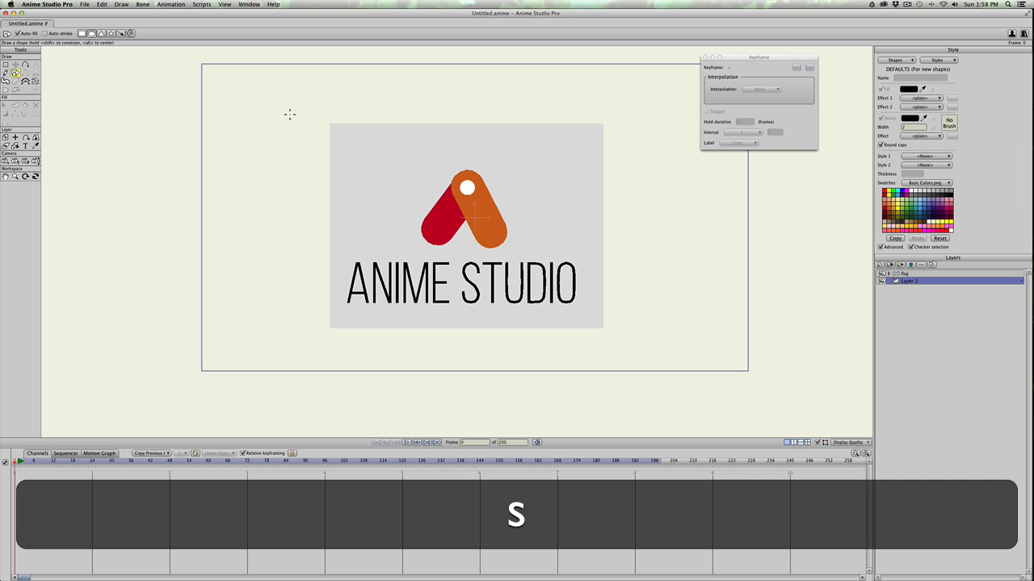
{"action": "left_click_drag", "start_coordinate": [216, 67], "coordinate": [557, 296]}
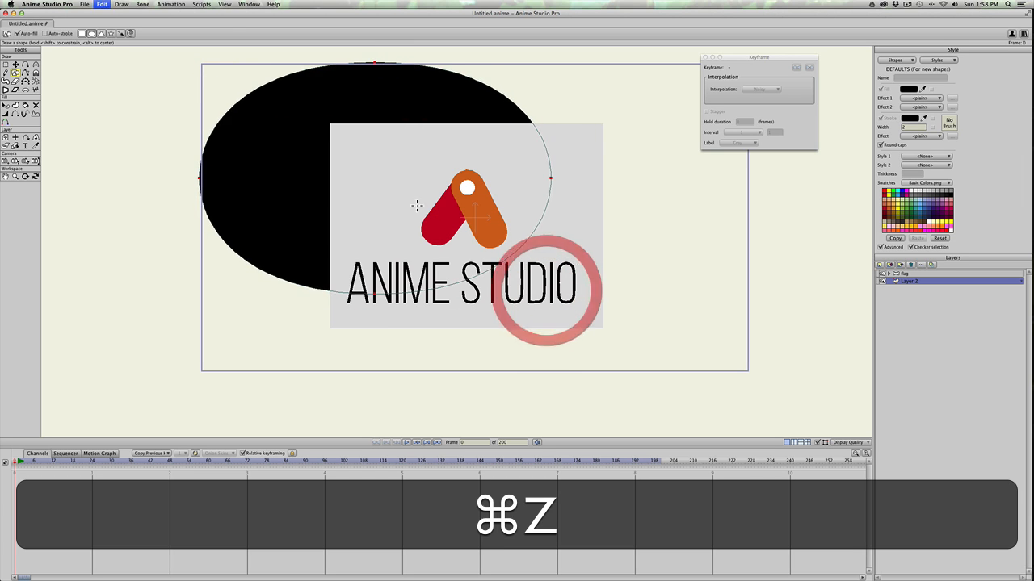
{"action": "key", "text": "super+z"}
{"action": "left_click", "coordinate": [81, 34]}
{"action": "left_click_drag", "start_coordinate": [189, 57], "coordinate": [753, 384]}
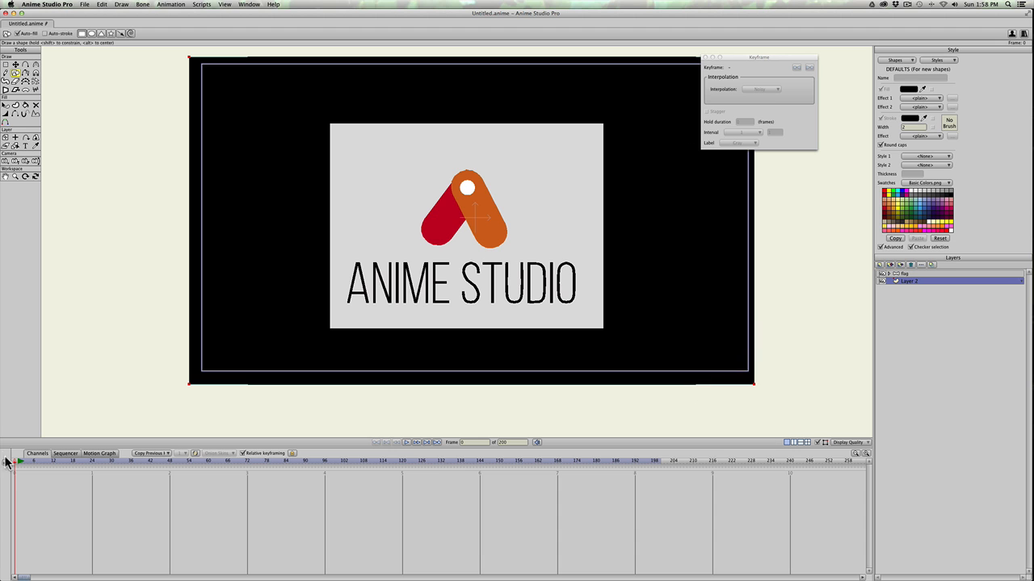
Play the animation to preview the waving logo flag against the black backdrop
{"action": "key", "text": "space"}
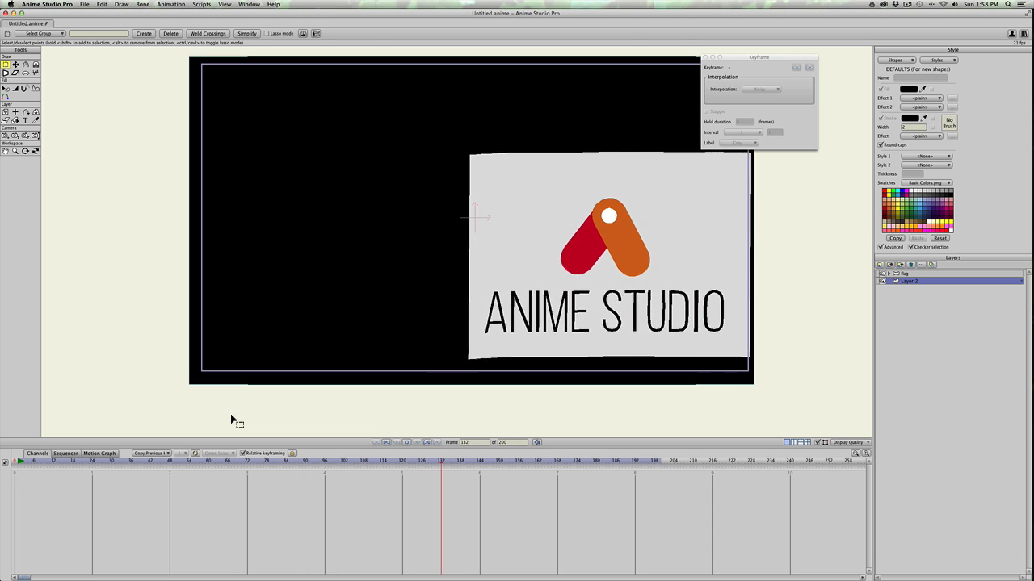
{"action": "key", "text": "super+shift+2"}
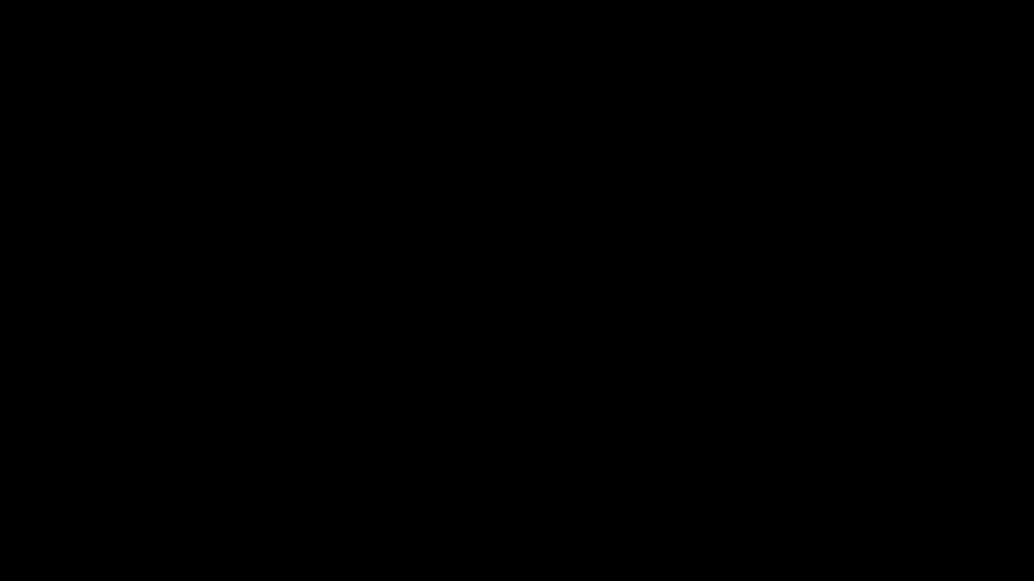